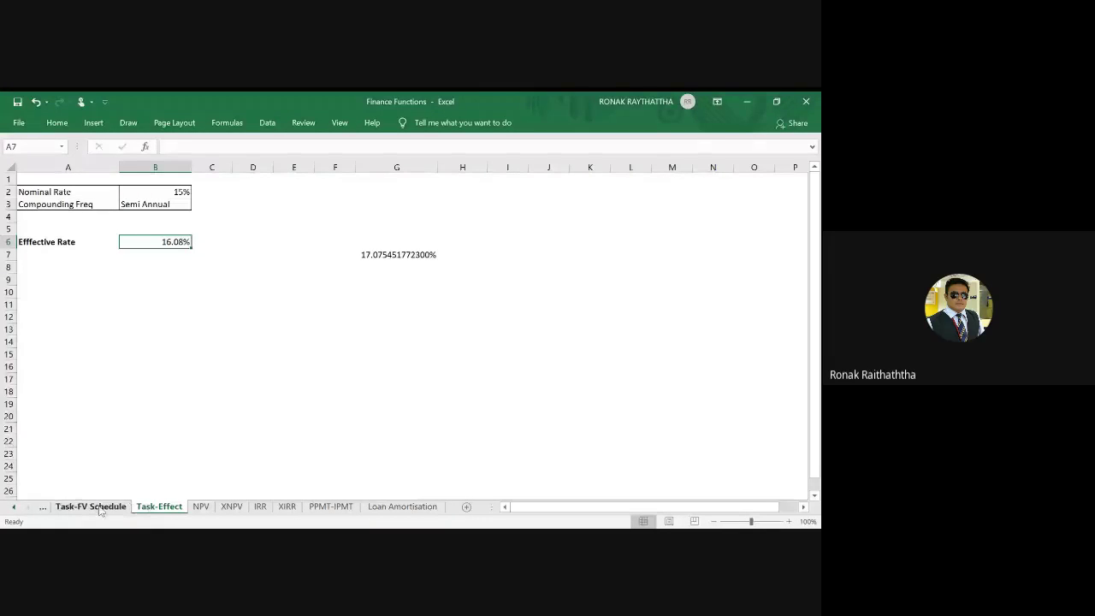
# Switch to the Task-FV Schedule sheet and scroll through its period and rate-of-interest tables (4%, 4.50%)
pyautogui.click(94, 506)
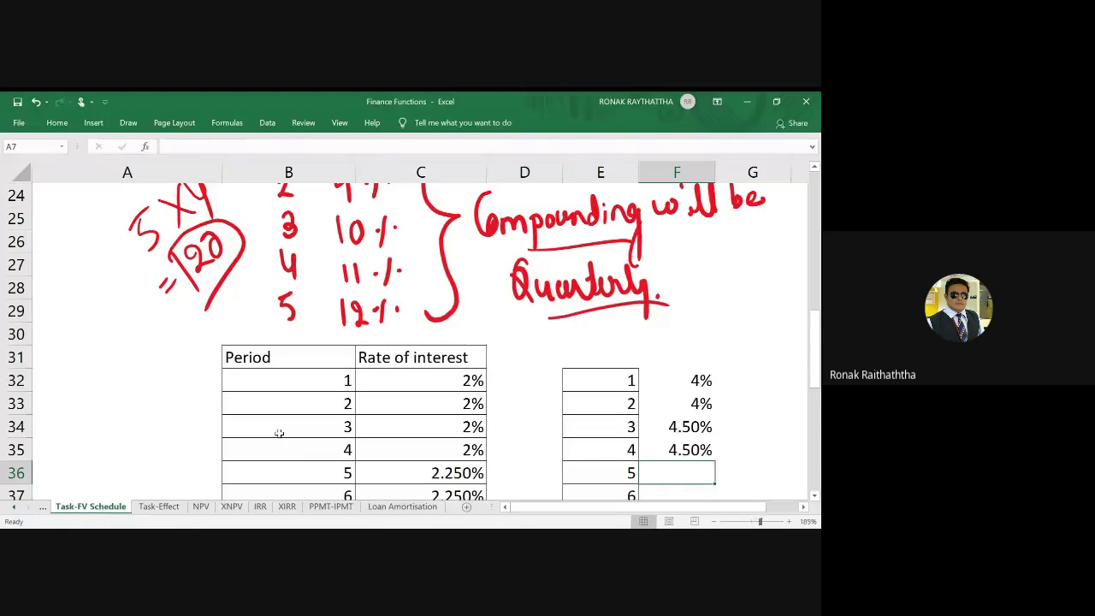
pyautogui.scroll(-1, 279, 434)
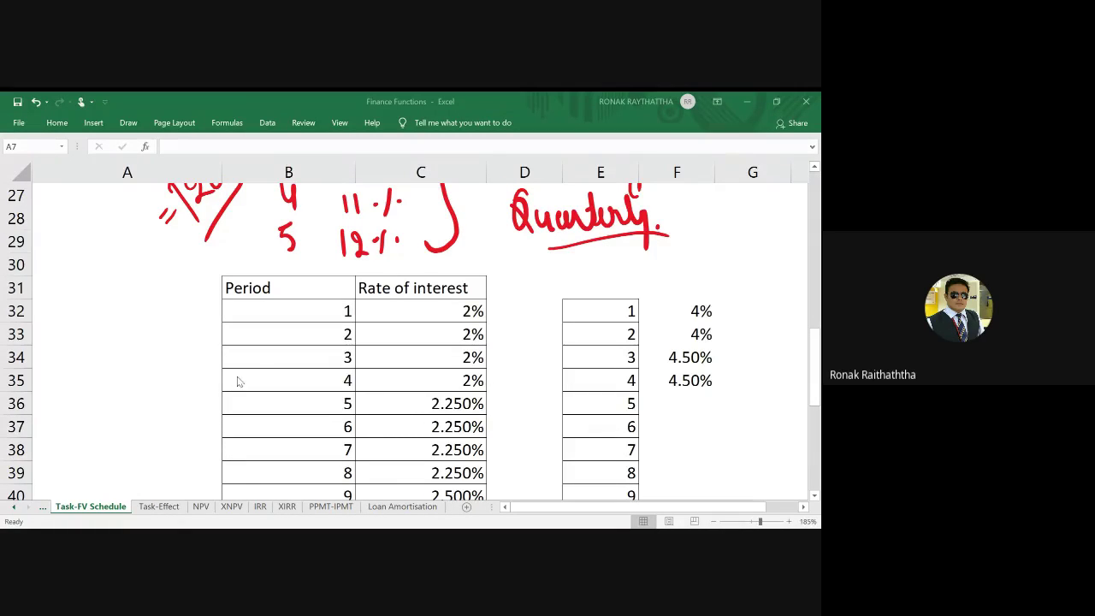
pyautogui.scroll(2, 258, 366)
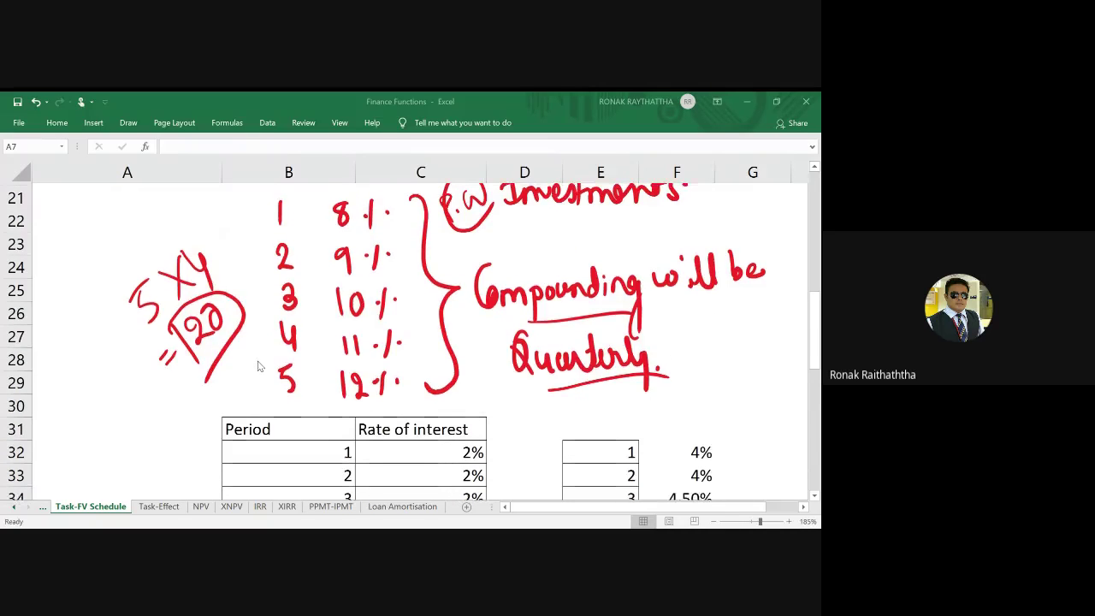
pyautogui.scroll(-3, 259, 366)
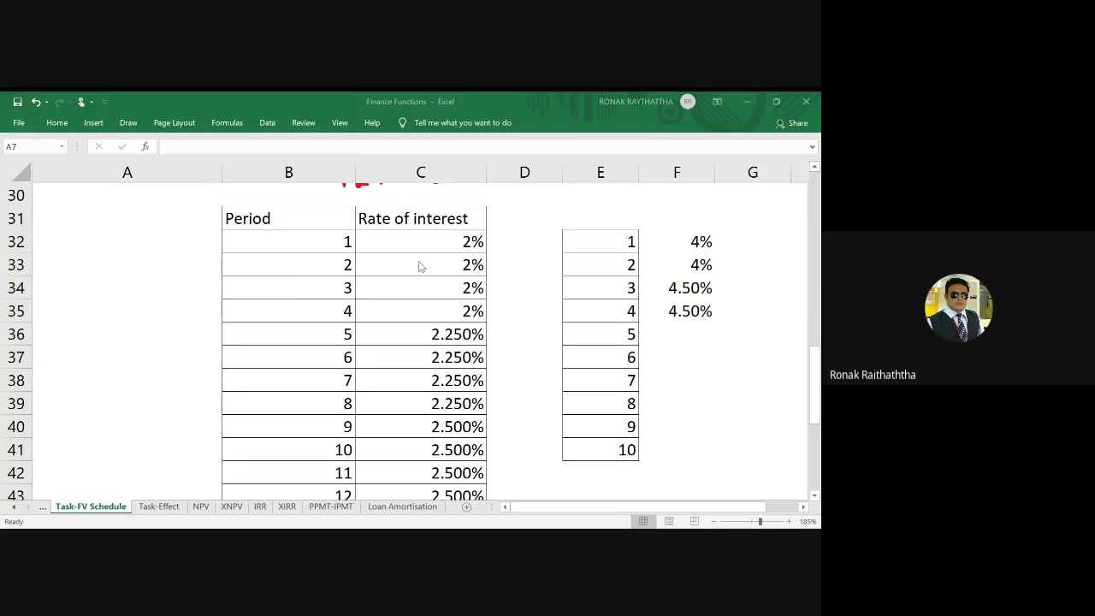
pyautogui.scroll(3, 419, 266)
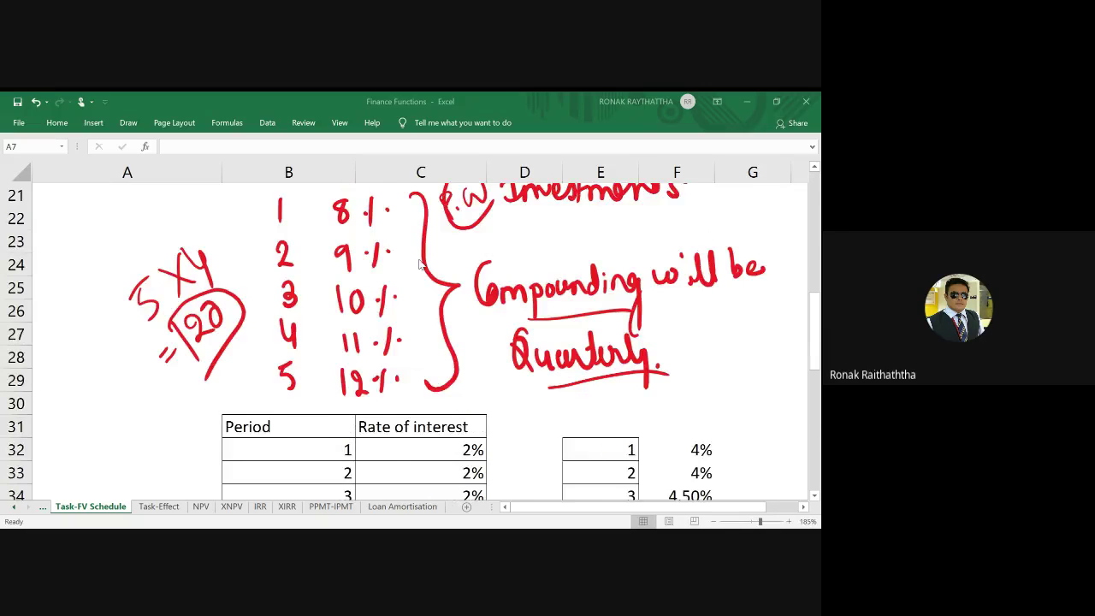
pyautogui.scroll(7, 419, 266)
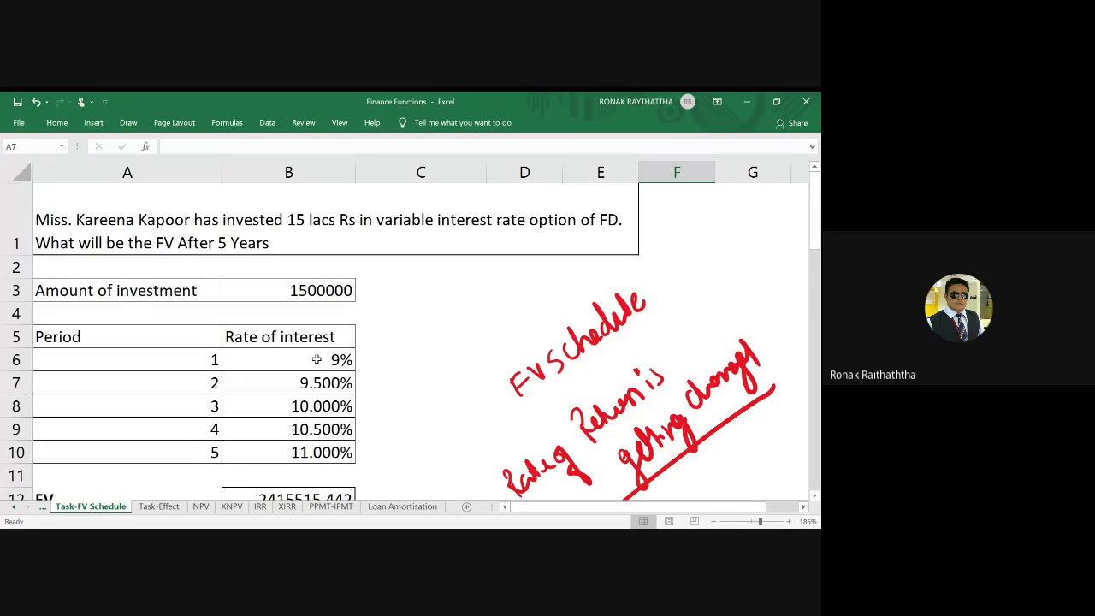
# Return to the Task-Effect sheet and zoom in on the rate table
pyautogui.click(163, 506)
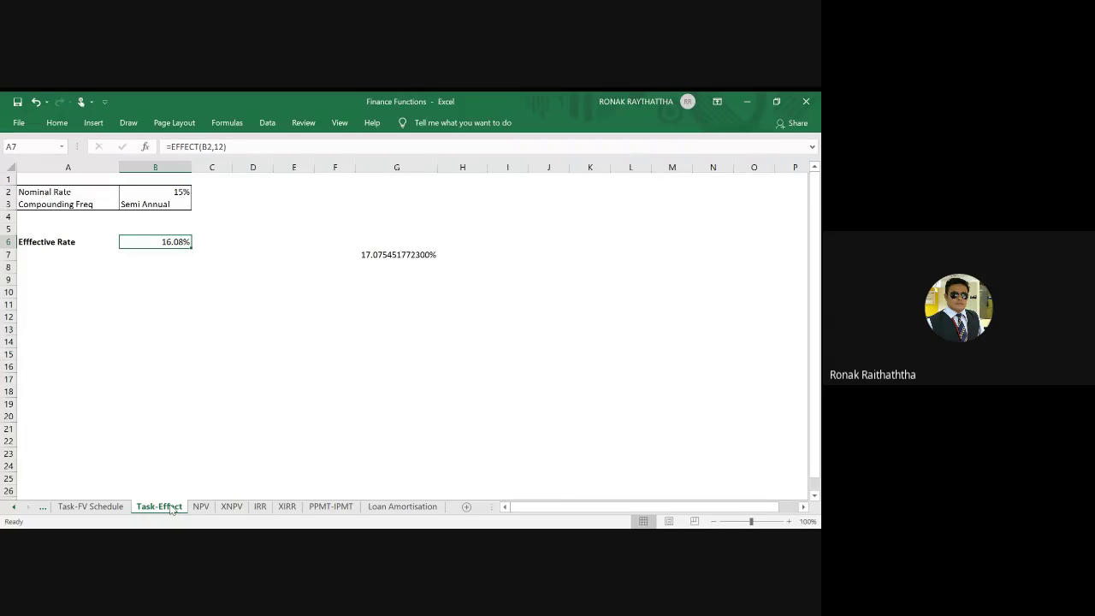
pyautogui.scroll(1, 404, 330)
pyautogui.scroll(1, 404, 330)
pyautogui.scroll(1, 404, 330)
pyautogui.scroll(1, 404, 331)
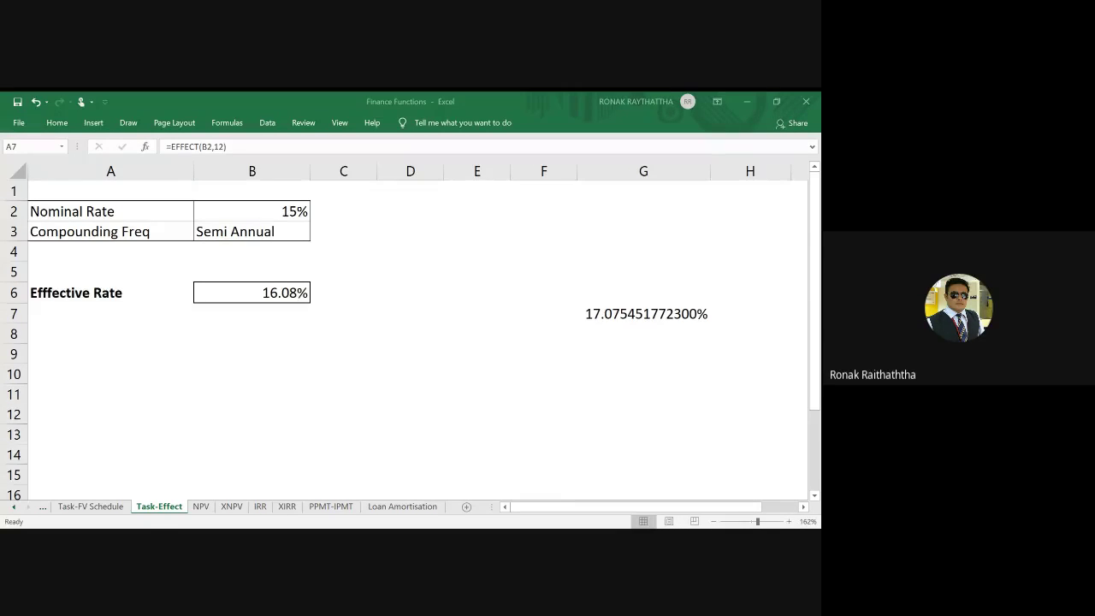
# Check the 15% nominal rate in B2, then select cell D2 for the starting amount
pyautogui.click(436, 215)
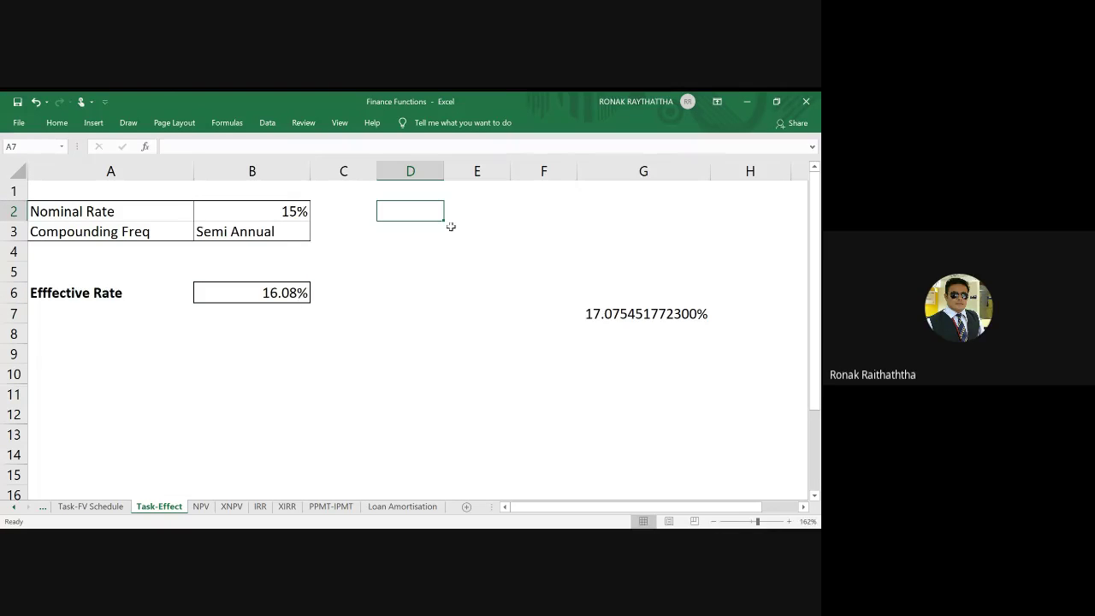
pyautogui.click(293, 207)
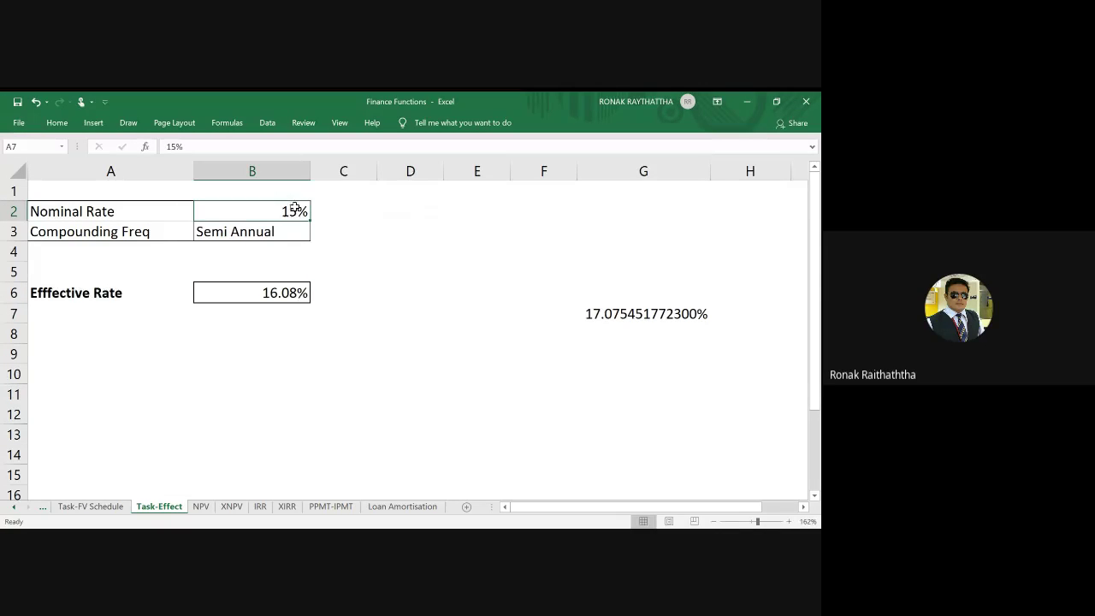
pyautogui.click(367, 214)
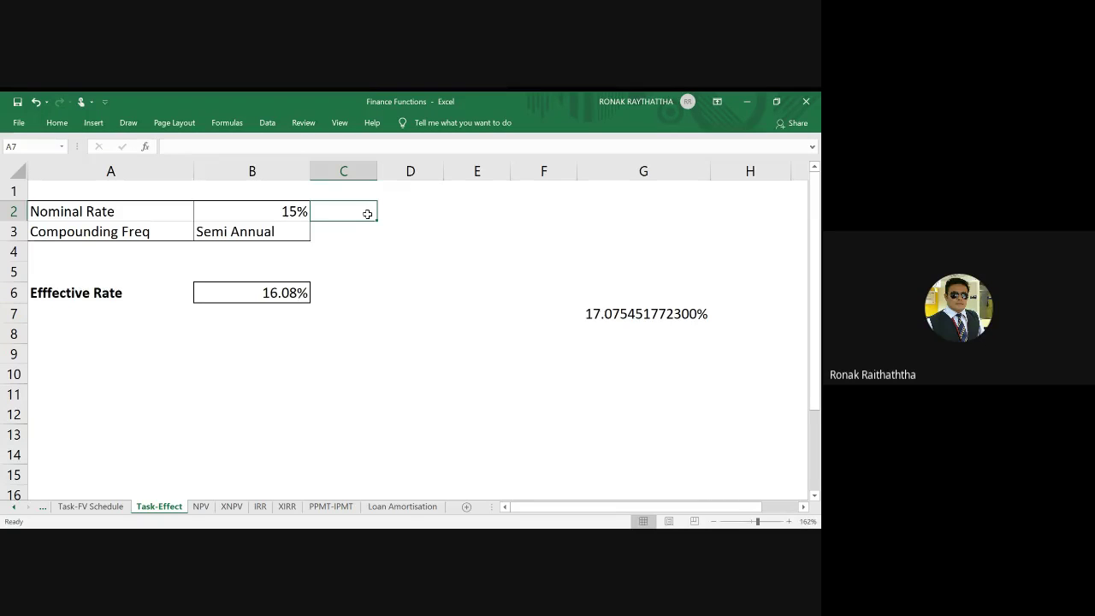
pyautogui.click(433, 213)
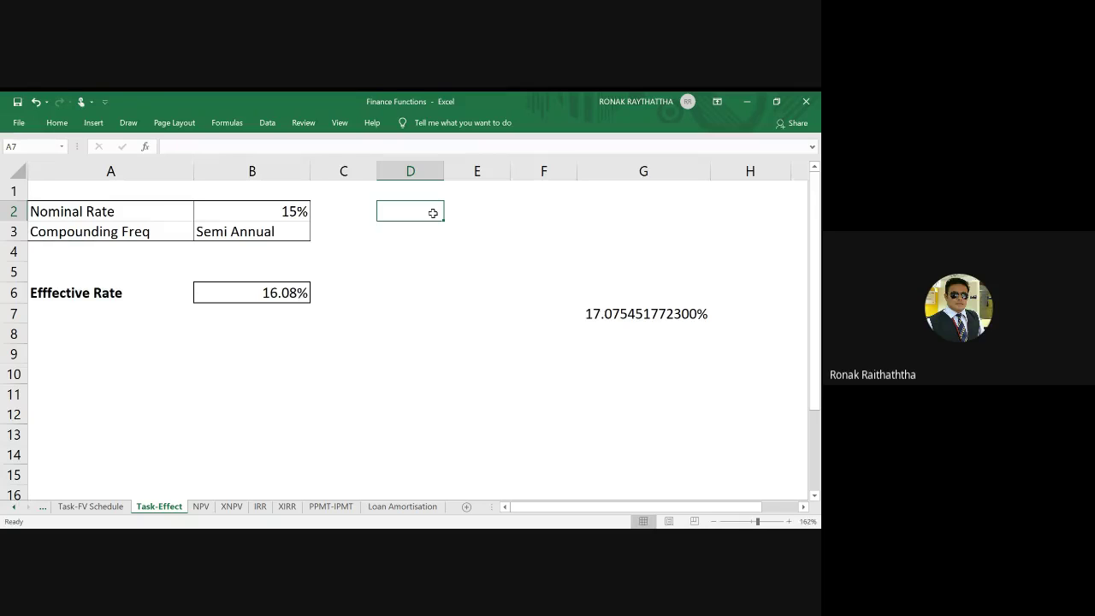
# Enter 100 as the starting amount in D2
pyautogui.write('100')
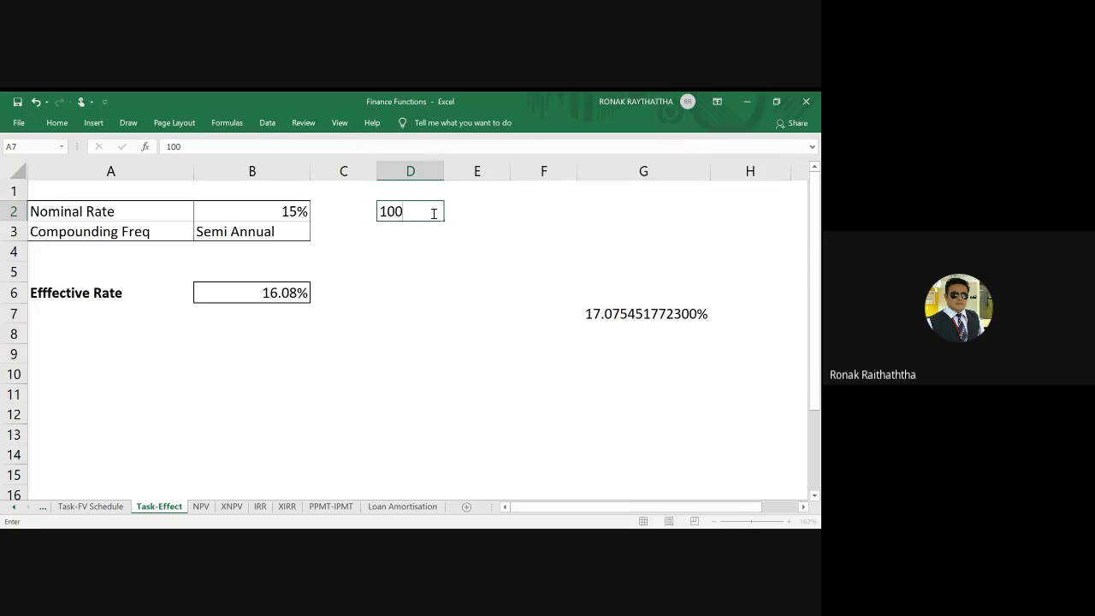
pyautogui.press('Return')
pyautogui.press('Up')
pyautogui.press('Right')
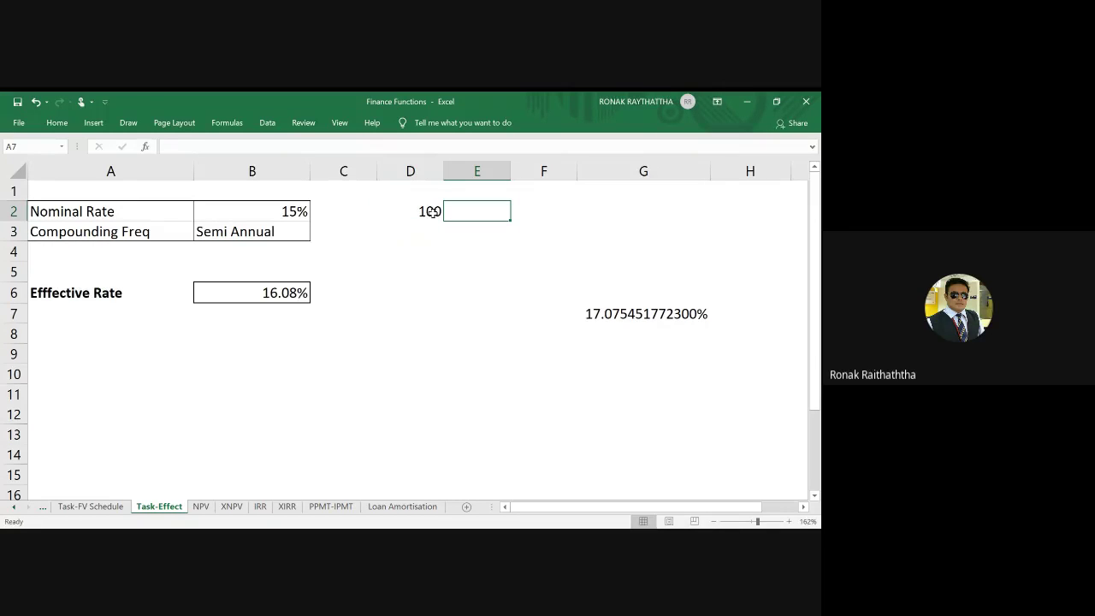
pyautogui.press('Left')
pyautogui.press('Left')
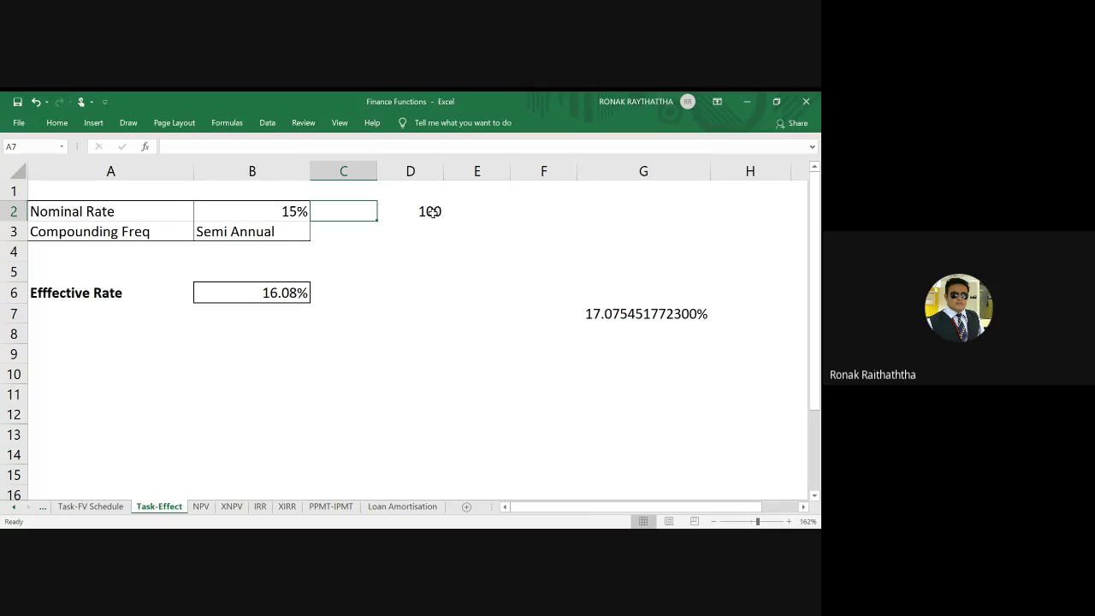
pyautogui.press('Down')
pyautogui.press('Left')
pyautogui.press('Left')
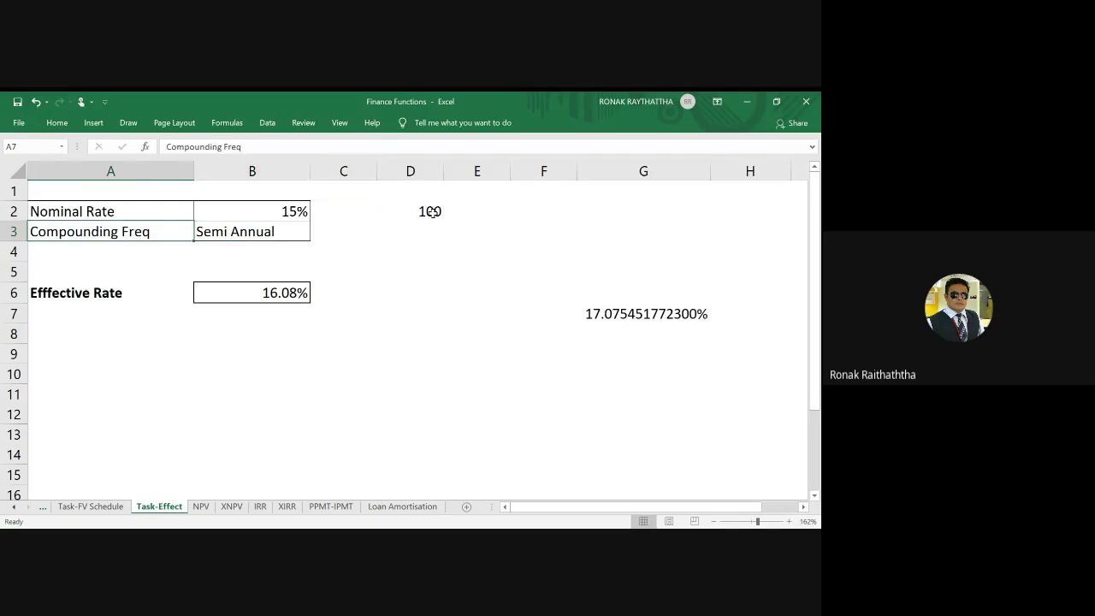
pyautogui.press('Right')
pyautogui.press('Right')
pyautogui.press('Left')
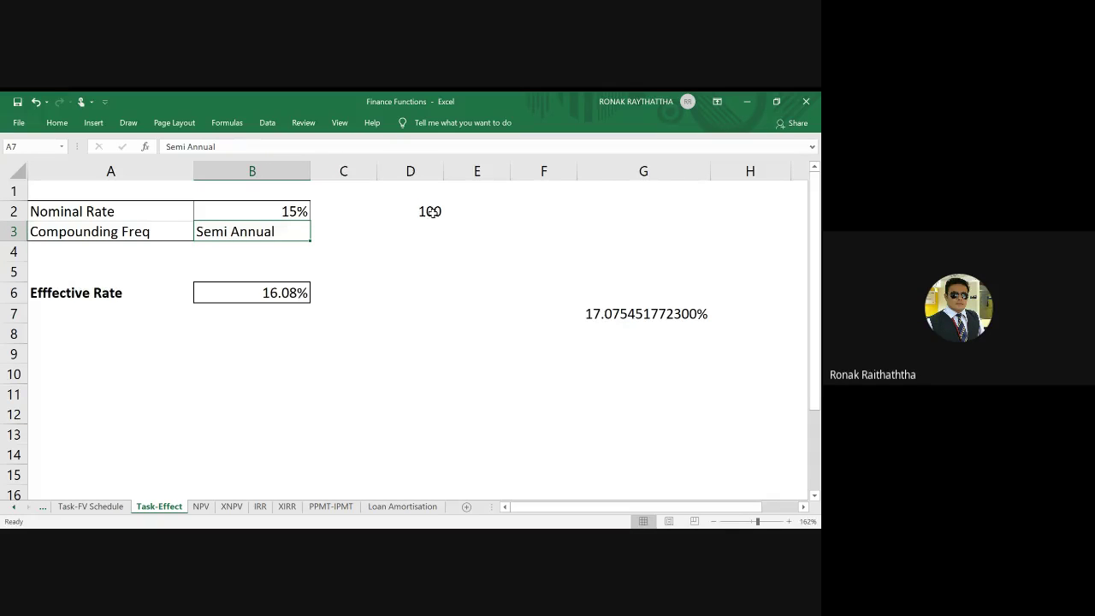
pyautogui.press('Right')
pyautogui.press('Right')
pyautogui.press('Right')
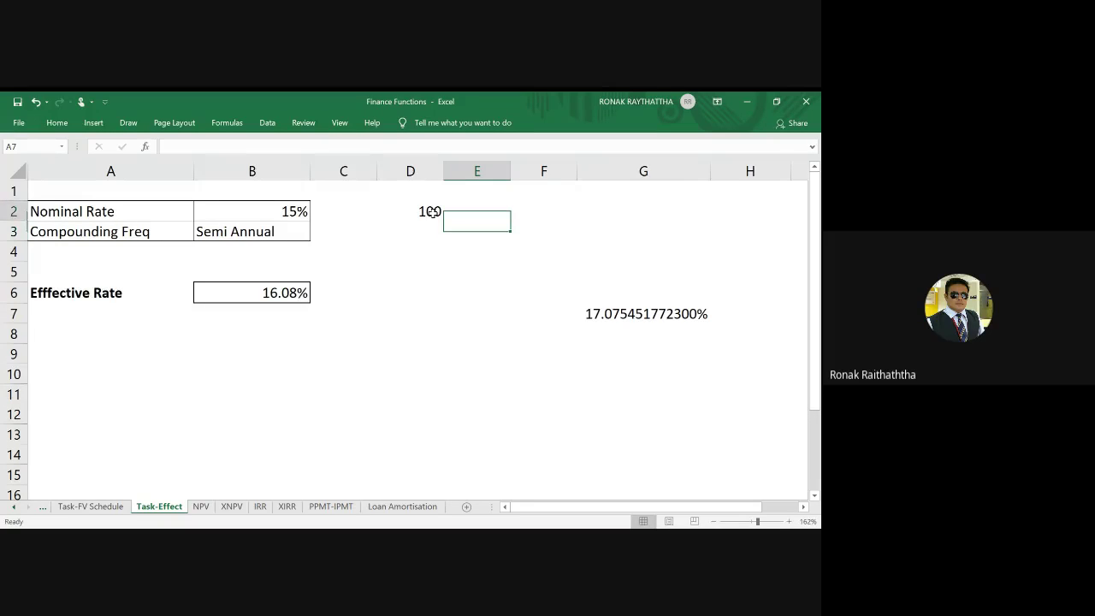
pyautogui.press('Up')
pyautogui.press('Down')
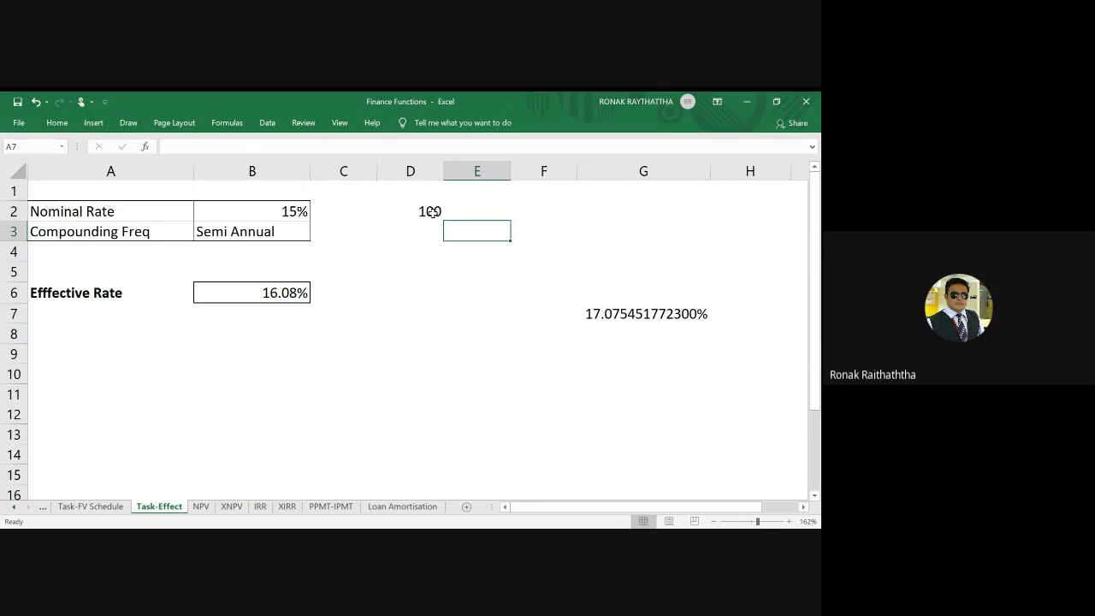
pyautogui.press('Up')
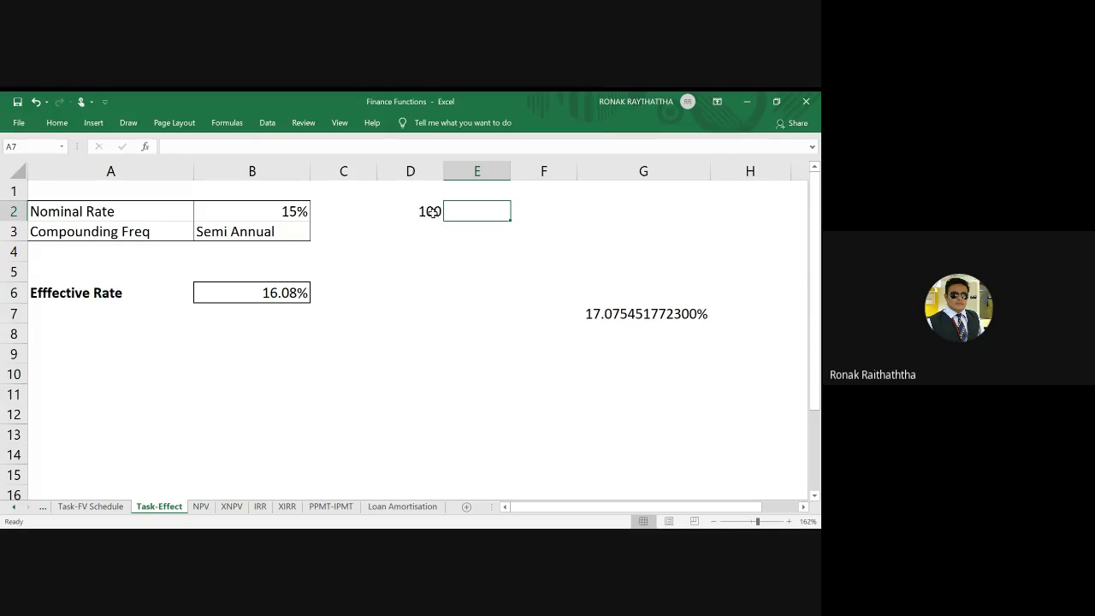
# Enter =D2*7.5% in D3, giving 7.5 interest
pyautogui.press('Return')
pyautogui.write('=')
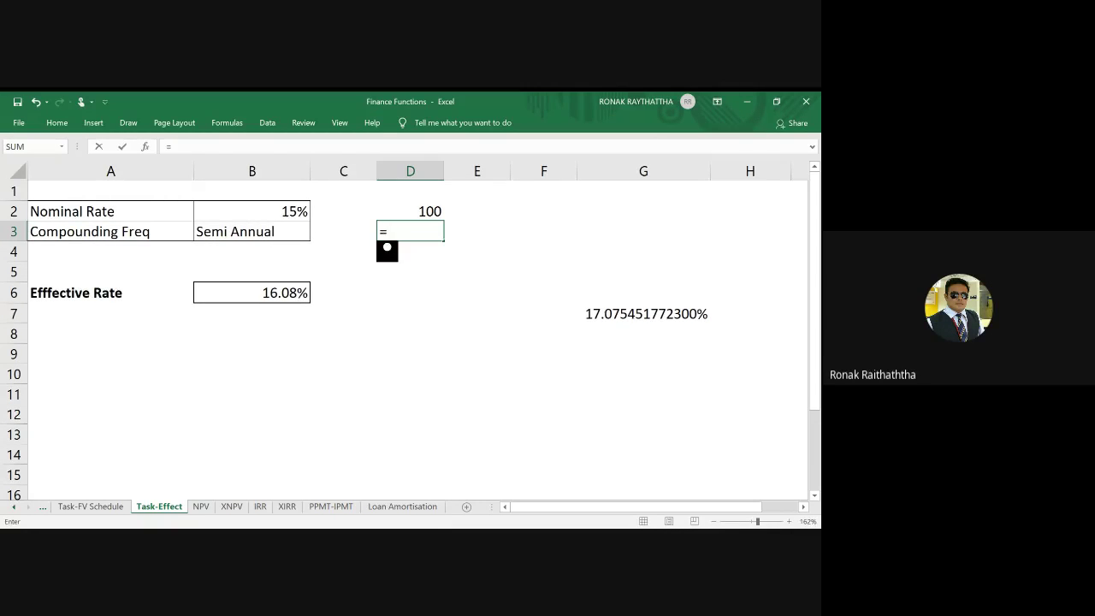
pyautogui.click(420, 210)
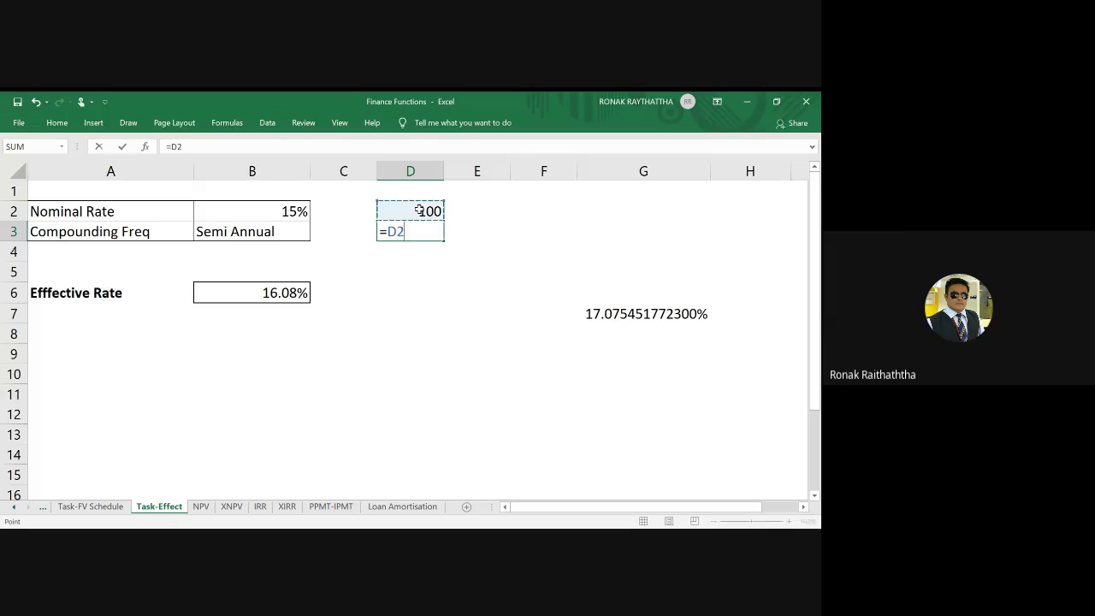
pyautogui.write('*')
pyautogui.write('7.5')
pyautogui.write('%')
pyautogui.press('Return')
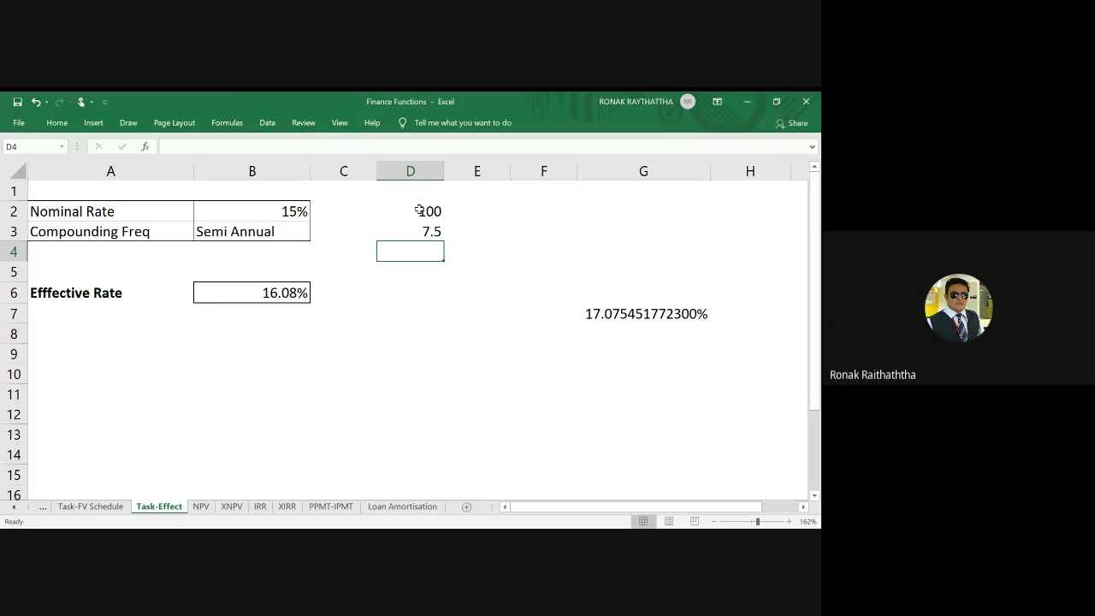
# Total D2 and D3 in D4 with =D2+D3 (107.5) and mark the result in ink
pyautogui.write('=')
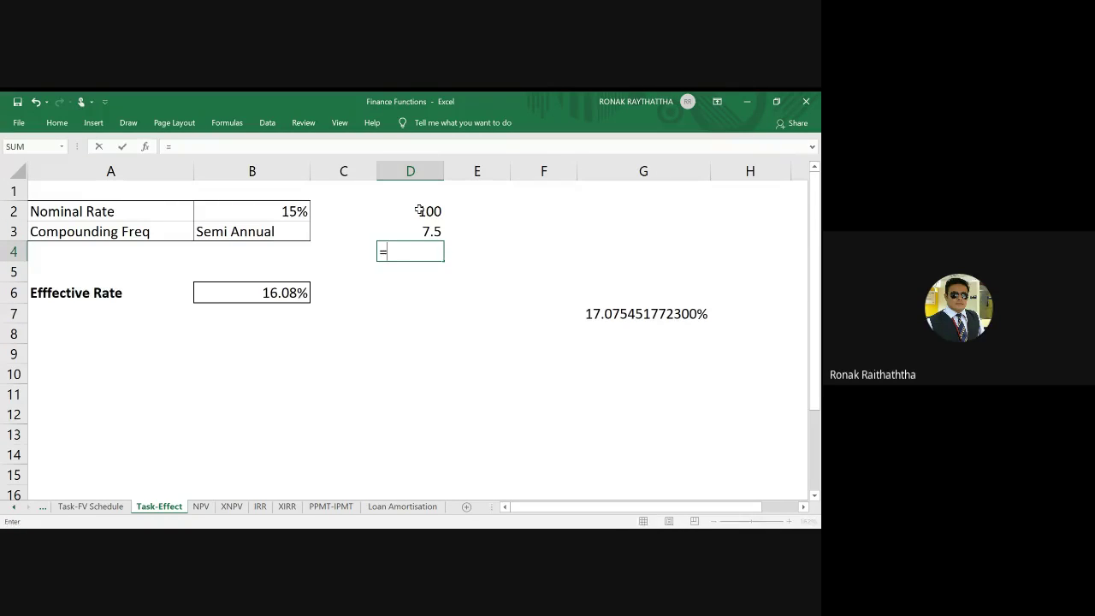
pyautogui.click(419, 210)
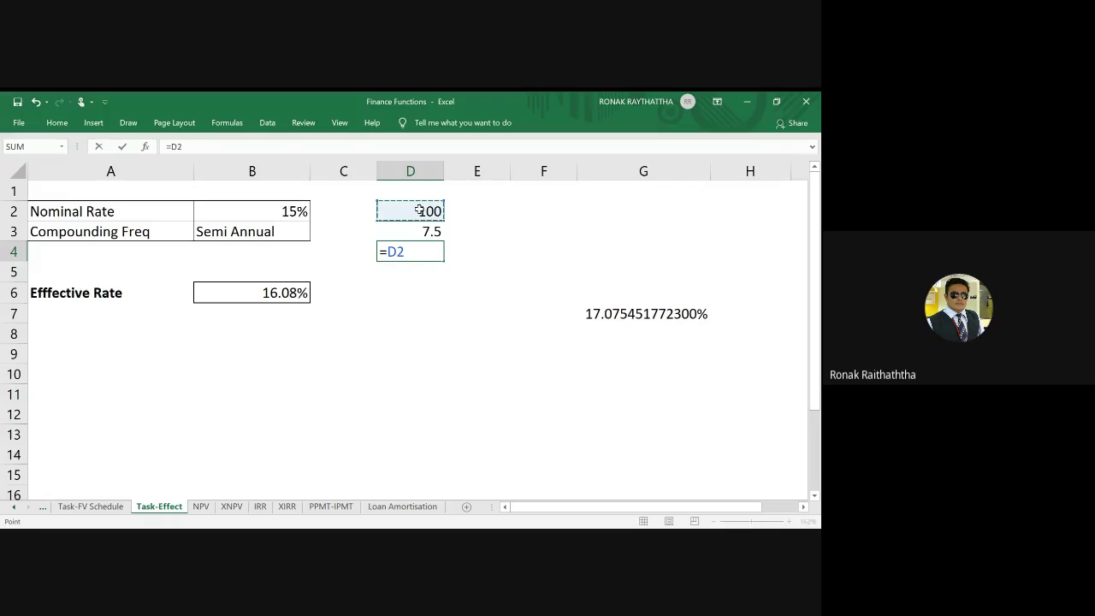
pyautogui.write('+D3')
pyautogui.press('Return')
pyautogui.press('Up')
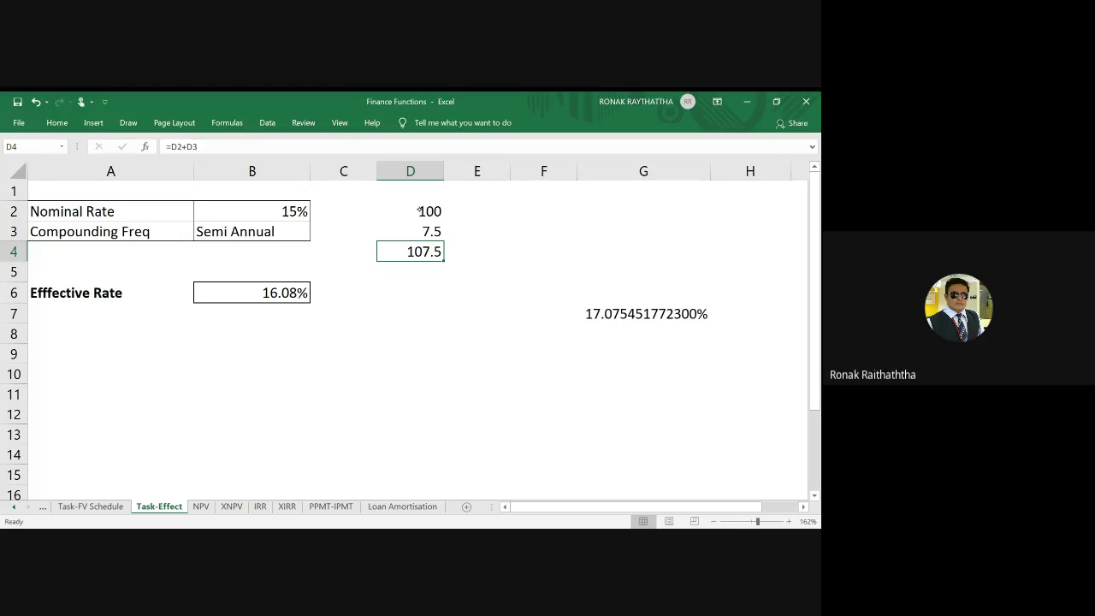
pyautogui.moveTo(456, 247); pyautogui.dragTo(505, 218)
pyautogui.moveTo(446, 231)
pyautogui.mouseDown()
pyautogui.moveTo(367, 241)
pyautogui.moveTo(460, 253)
pyautogui.moveTo(449, 230)
pyautogui.mouseUp()
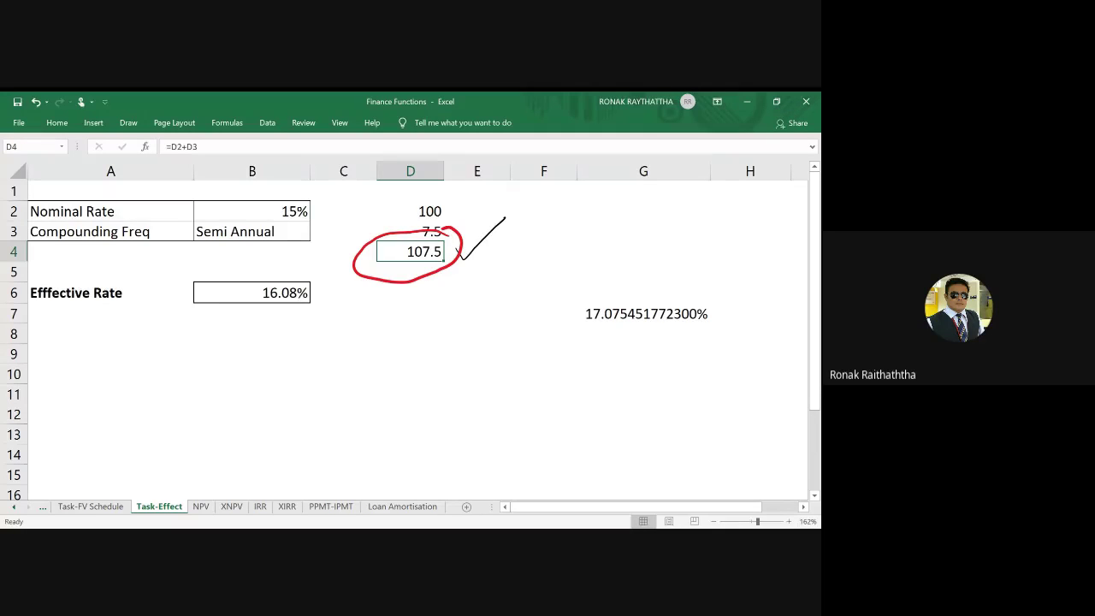
# Enter =D4*7.5% in D6, giving 8.0625 second half-year interest
pyautogui.click(421, 298)
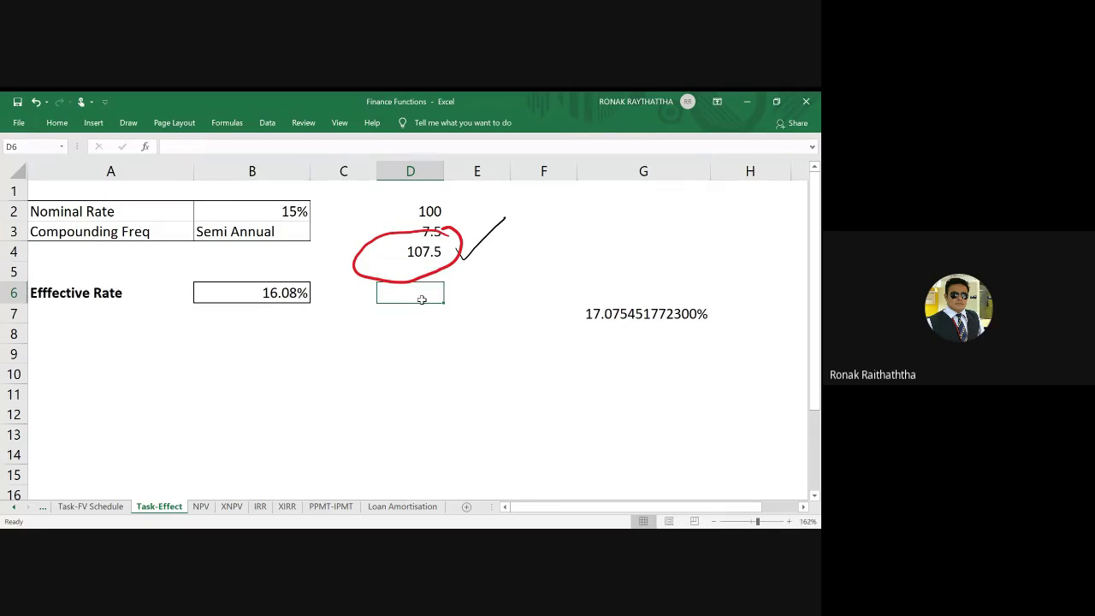
pyautogui.write('=')
pyautogui.click(423, 250)
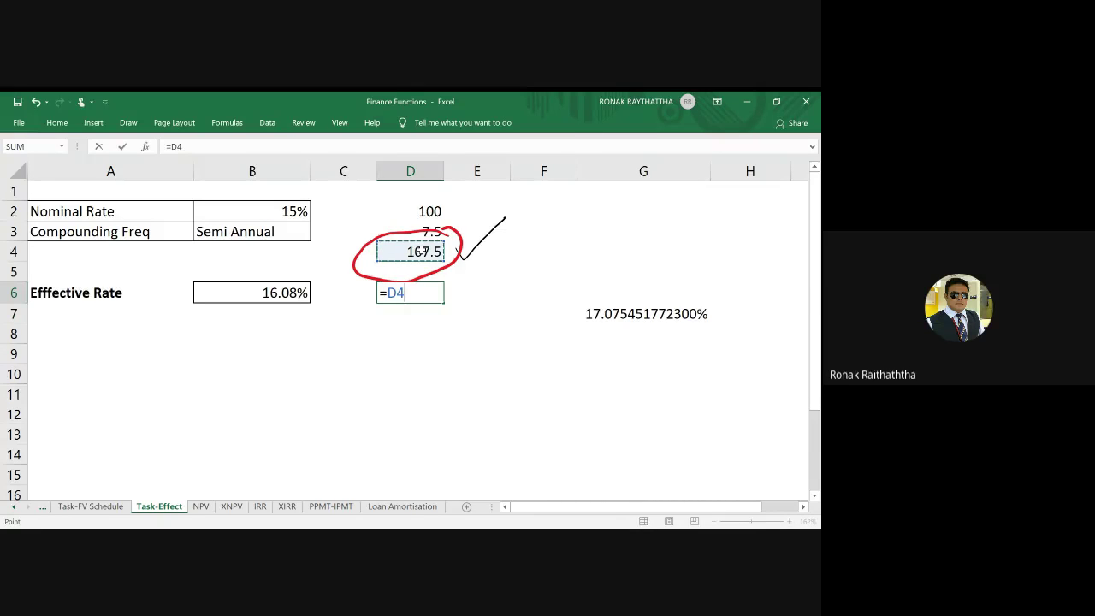
pyautogui.write('*')
pyautogui.write('7.5')
pyautogui.write('%')
pyautogui.press('Return')
pyautogui.press('Up')
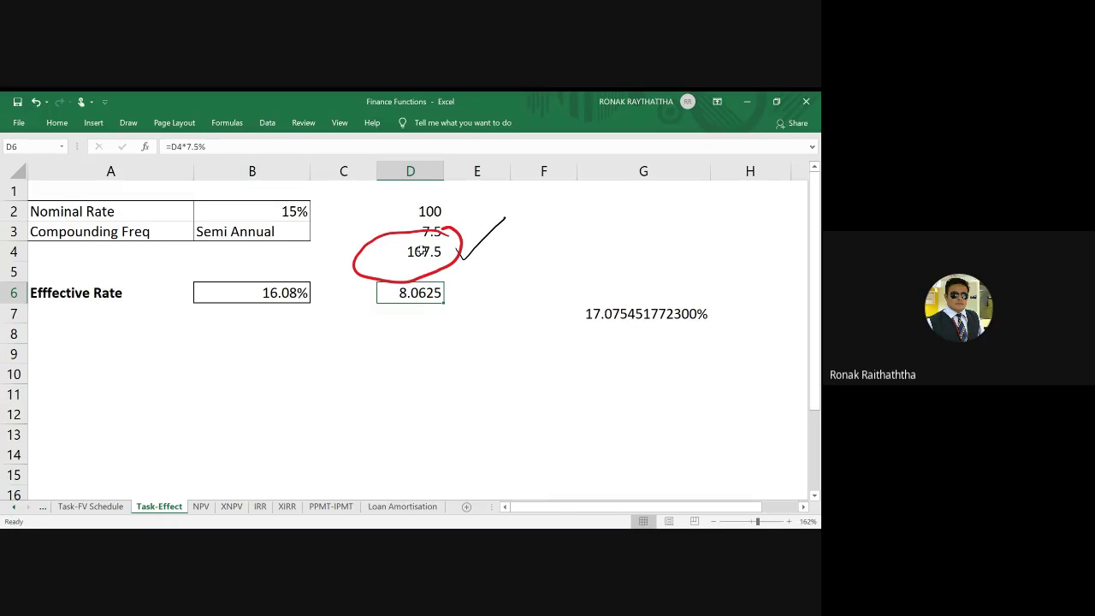
# Enter =D4+D6 in D7 for a year-end balance of 115.5625
pyautogui.press('Down')
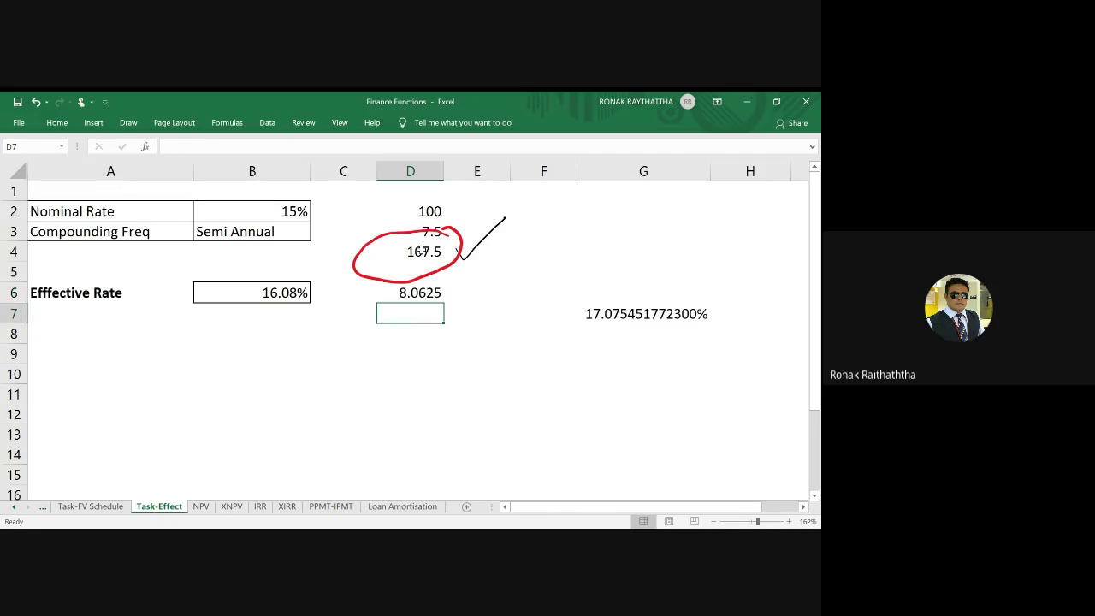
pyautogui.write('=')
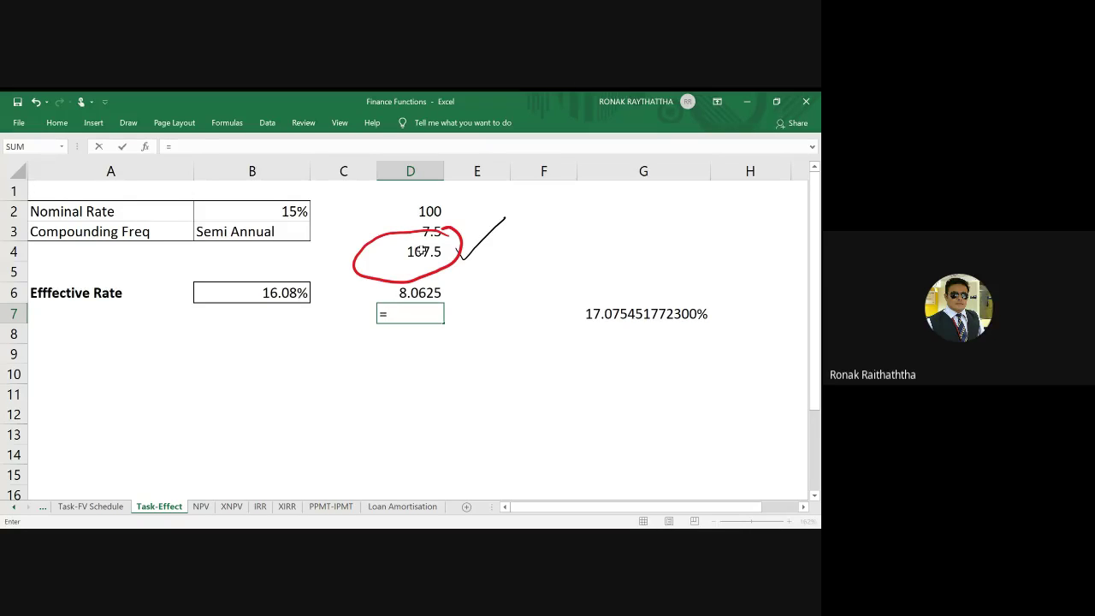
pyautogui.click(417, 252)
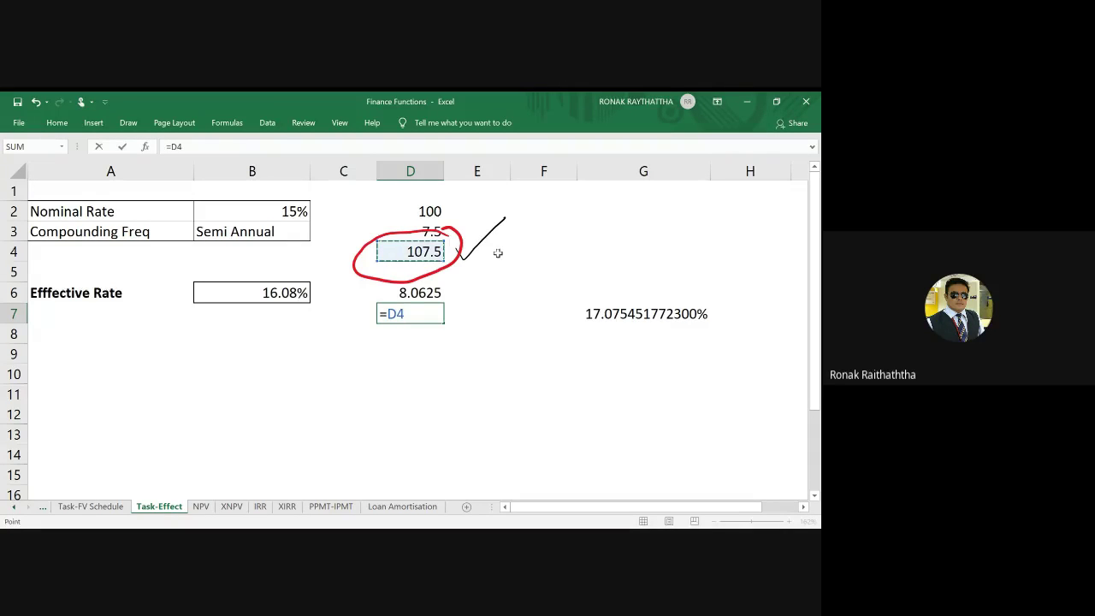
pyautogui.write('+')
pyautogui.click(420, 294)
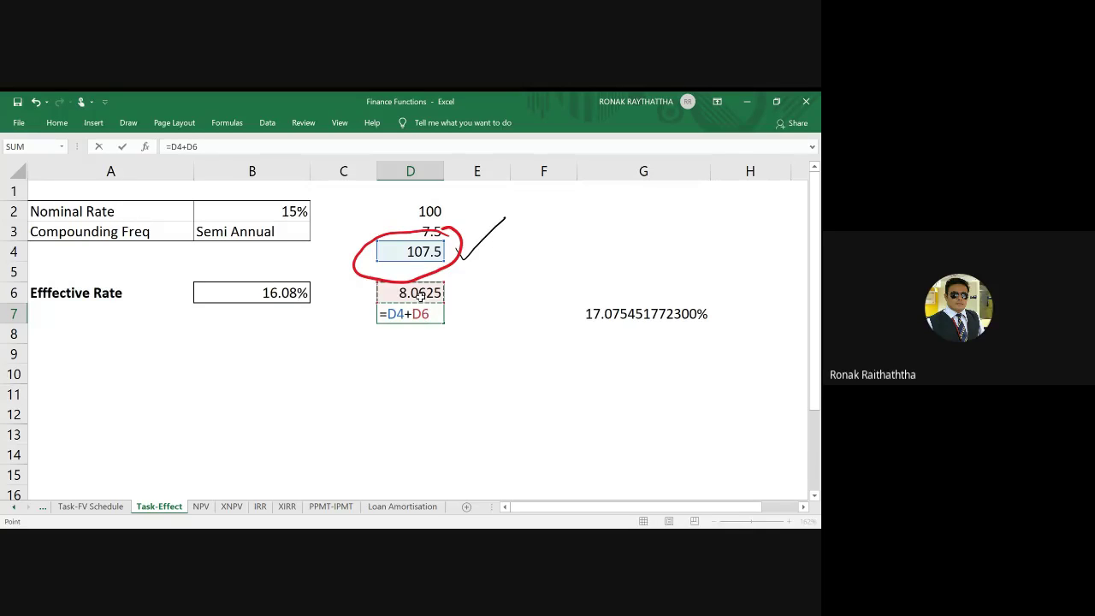
pyautogui.press('Return')
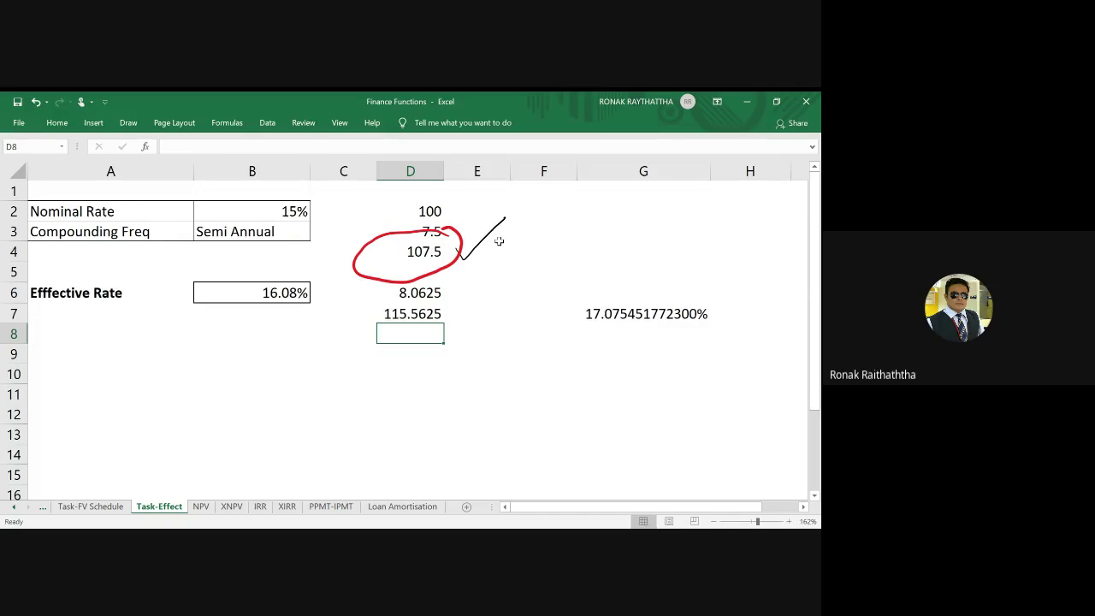
# Enter the simple-interest comparison 100, 15% and 15 in E2:E4
pyautogui.click(489, 211)
pyautogui.write('1')
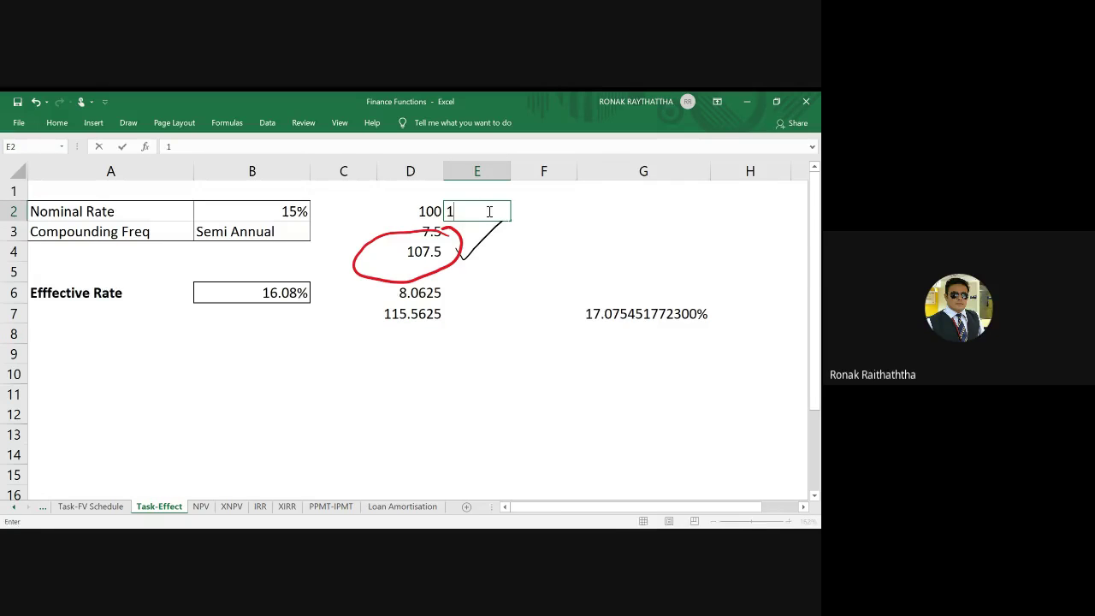
pyautogui.write('00')
pyautogui.press('Return')
pyautogui.write('1')
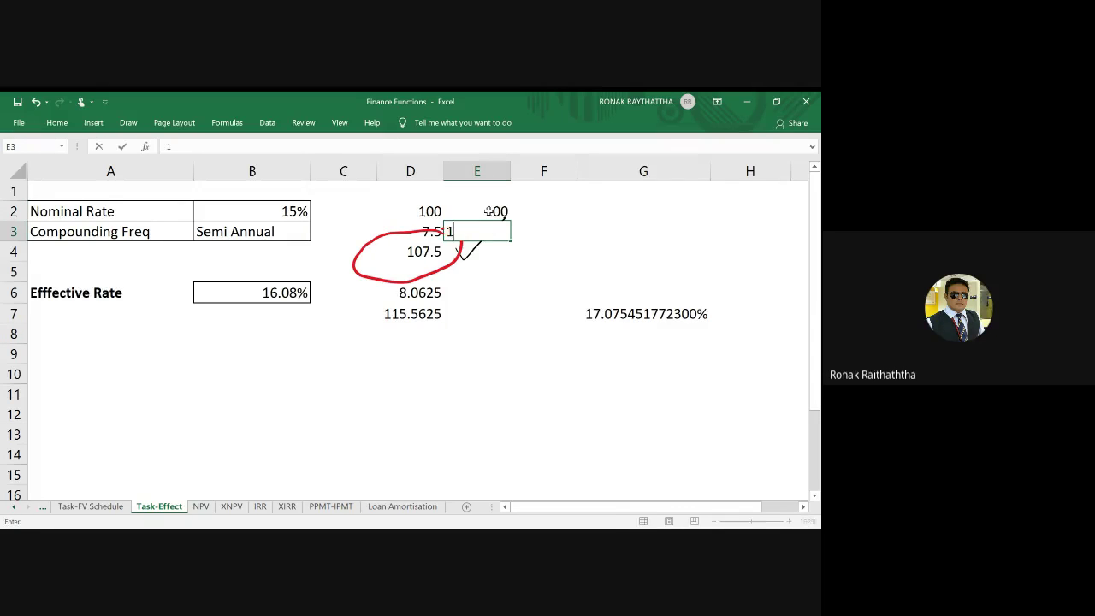
pyautogui.write('5%')
pyautogui.press('Return')
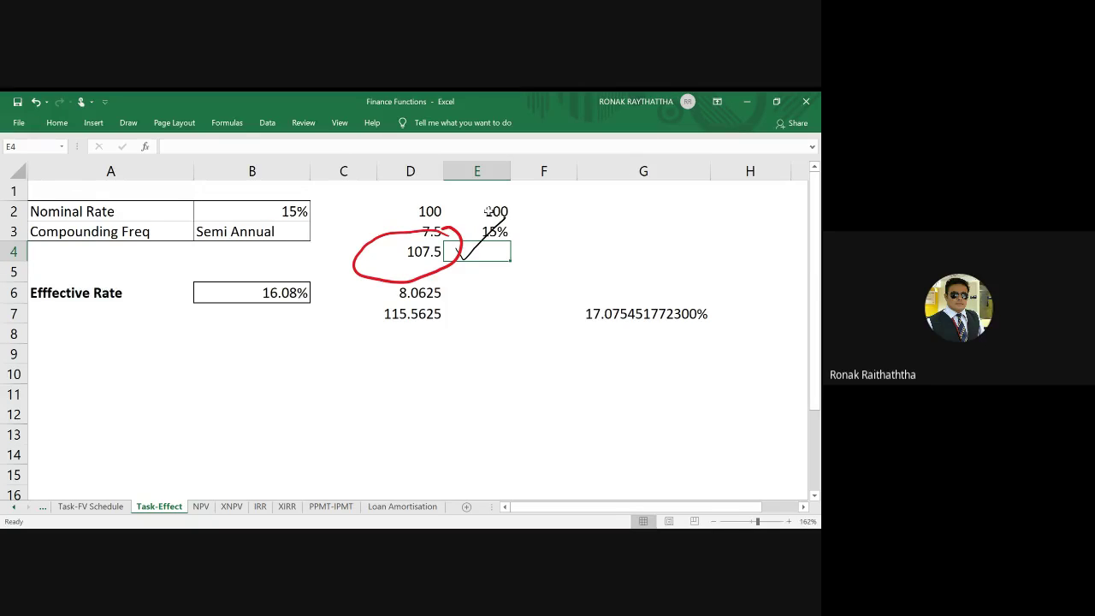
pyautogui.write('15')
pyautogui.press('Return')
# Compute total compound interest in D8 with =D7-D2, giving 15.5625
pyautogui.press('Down')
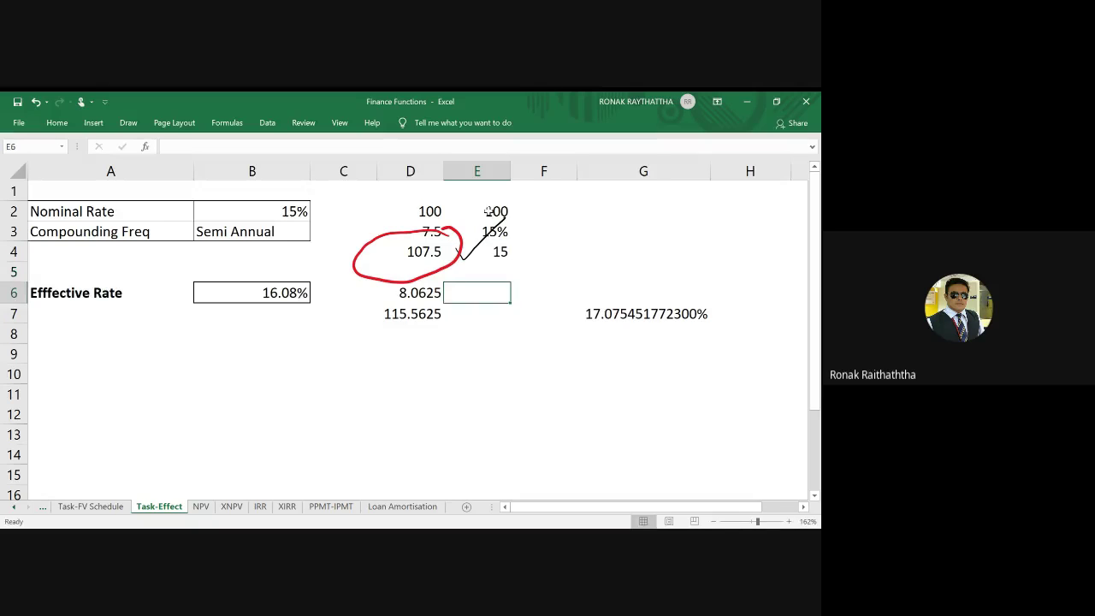
pyautogui.press('Down')
pyautogui.press('Down')
pyautogui.press('Left')
pyautogui.press('Down')
pyautogui.press('Up')
pyautogui.press('Up')
pyautogui.press('Down')
pyautogui.write('=')
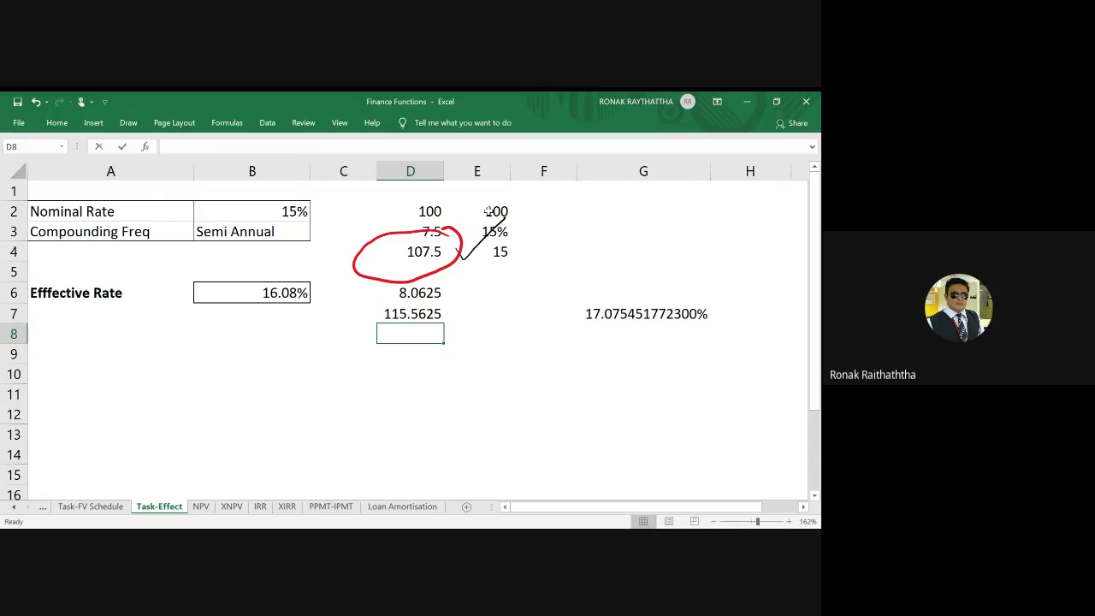
pyautogui.press('Up')
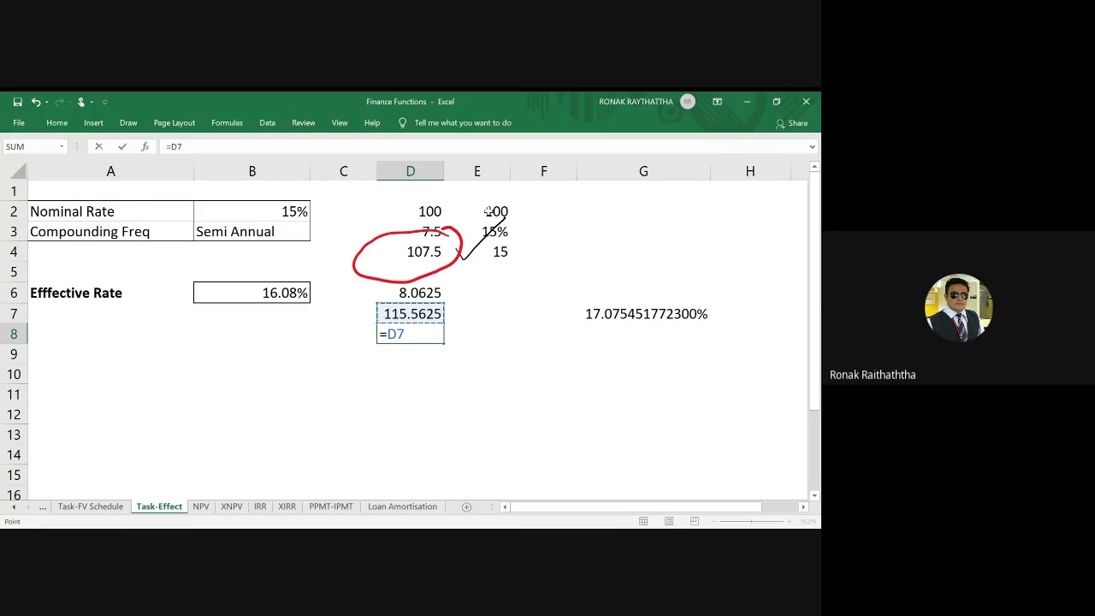
pyautogui.write('-')
pyautogui.click(424, 211)
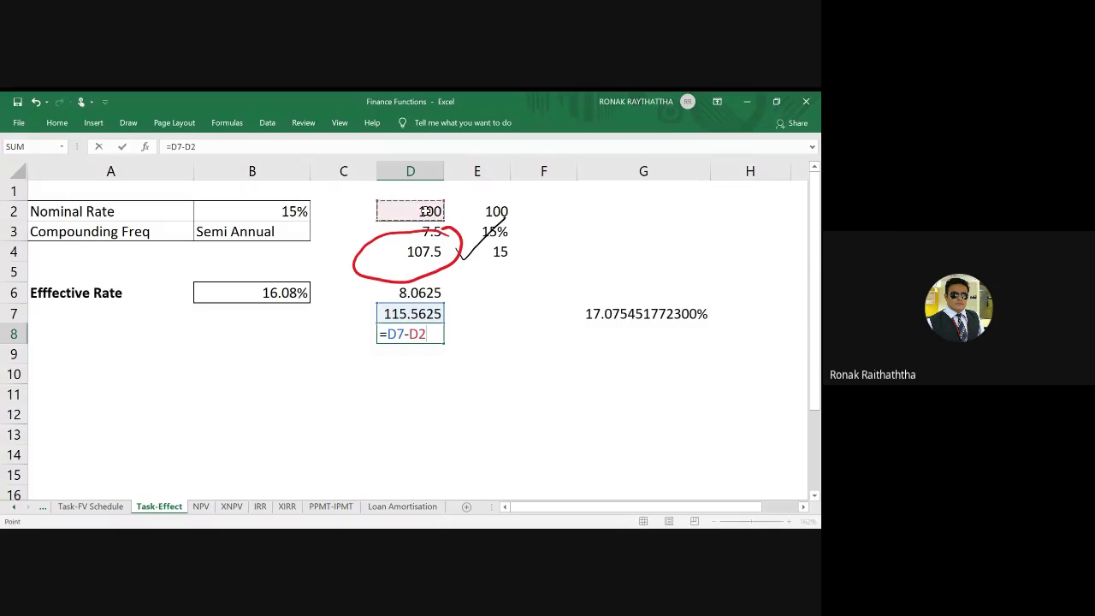
pyautogui.hotkey('ctrl', 'Return')
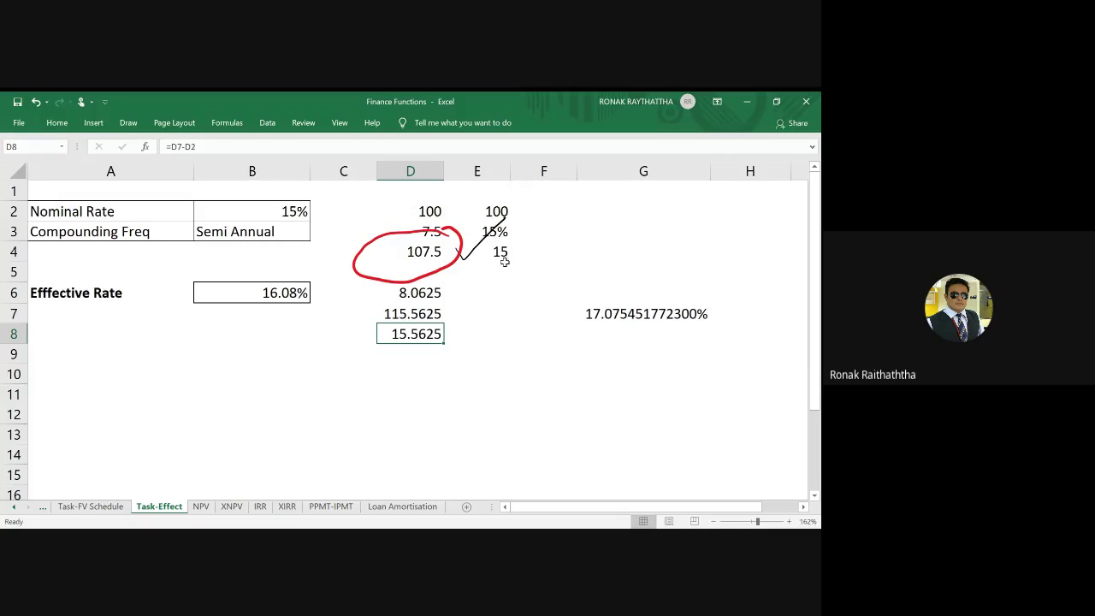
# Circle the simple interest 15 in E4 and the 15.5625 in D8 in red
pyautogui.click(500, 253)
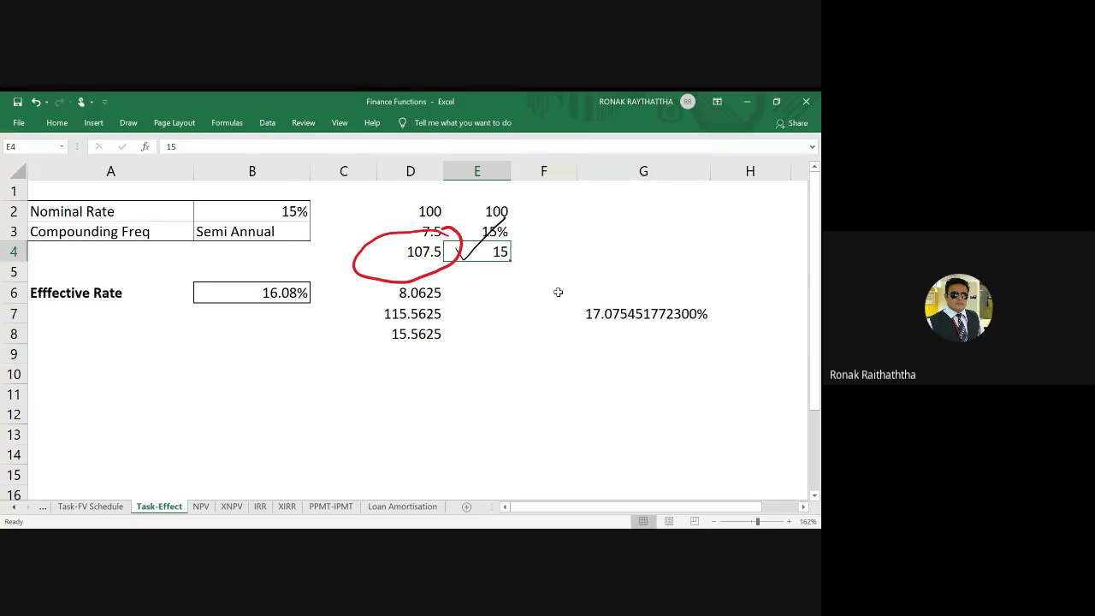
pyautogui.moveTo(501, 231)
pyautogui.mouseDown()
pyautogui.moveTo(541, 245)
pyautogui.moveTo(512, 225)
pyautogui.mouseUp()
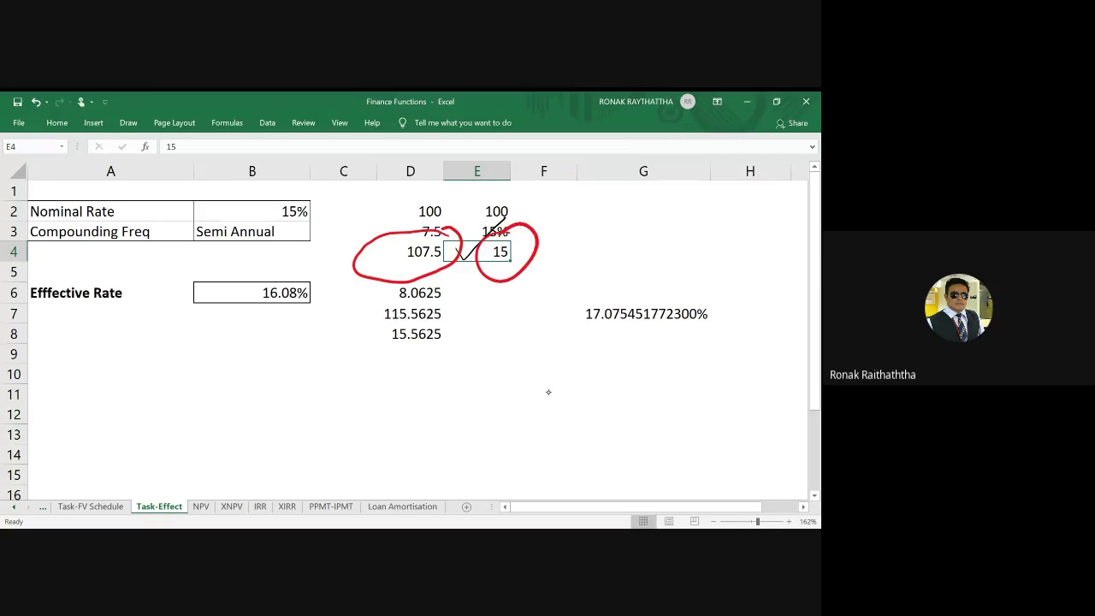
pyautogui.moveTo(455, 318); pyautogui.dragTo(388, 330)
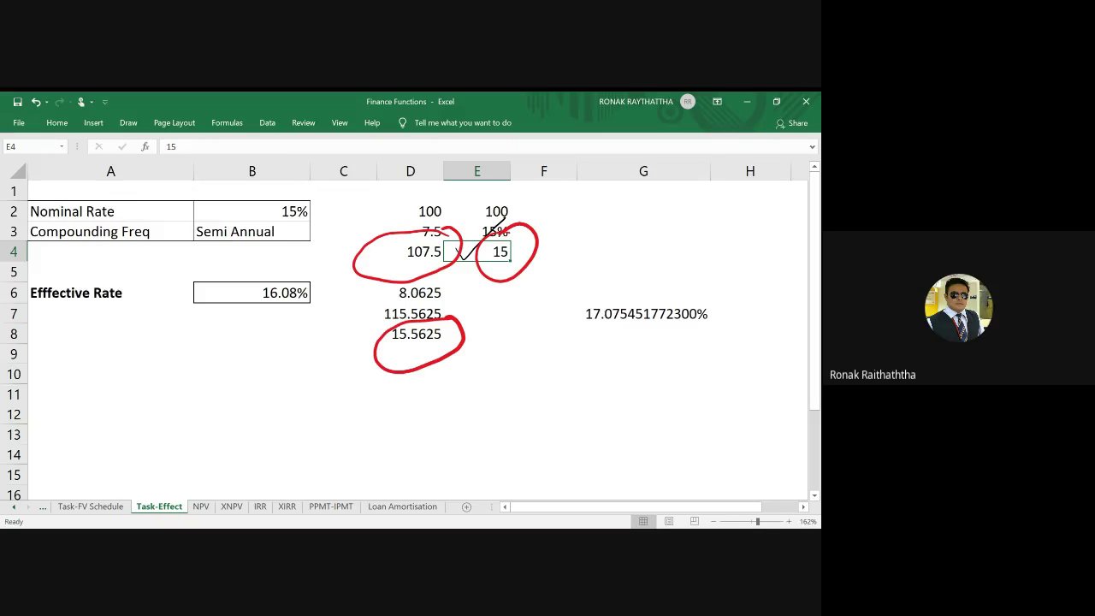
# Loop the column D workings, handwrite comparison figures with a circled 15.7, and underline D8
pyautogui.moveTo(371, 206)
pyautogui.mouseDown()
pyautogui.moveTo(342, 242)
pyautogui.moveTo(495, 249)
pyautogui.moveTo(349, 190)
pyautogui.mouseUp()
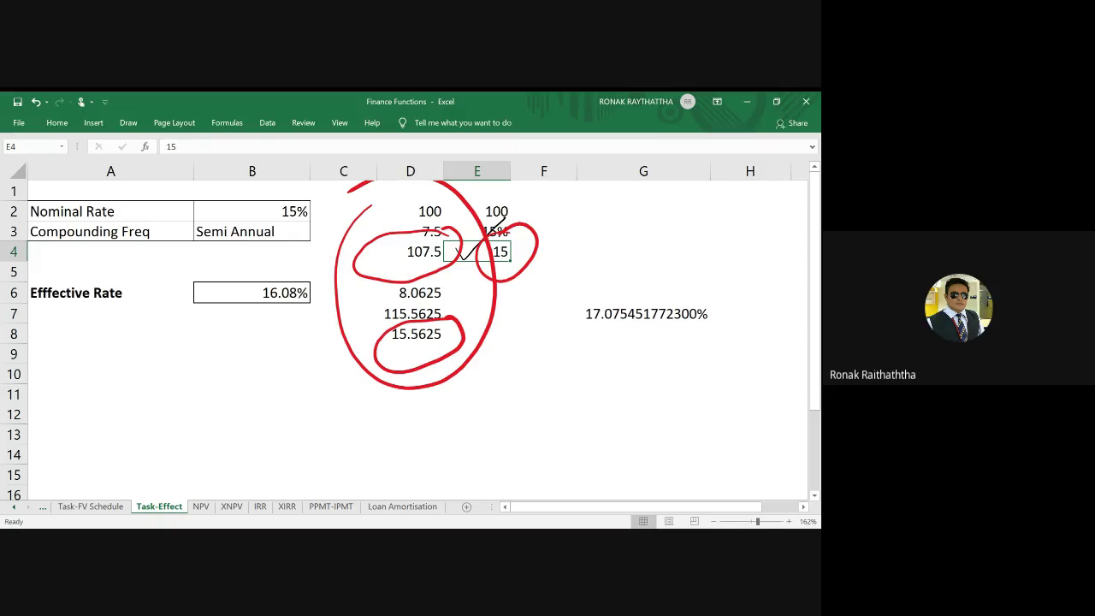
pyautogui.moveTo(348, 414)
pyautogui.mouseDown()
pyautogui.moveTo(344, 427)
pyautogui.moveTo(411, 389)
pyautogui.mouseUp()
pyautogui.moveTo(401, 438)
pyautogui.mouseDown()
pyautogui.moveTo(406, 421)
pyautogui.moveTo(433, 423)
pyautogui.mouseUp()
pyautogui.moveTo(438, 409)
pyautogui.mouseDown()
pyautogui.moveTo(437, 424)
pyautogui.moveTo(458, 387)
pyautogui.mouseUp()
pyautogui.moveTo(462, 382)
pyautogui.mouseDown()
pyautogui.moveTo(466, 396)
pyautogui.moveTo(471, 387)
pyautogui.mouseUp()
pyautogui.moveTo(481, 370); pyautogui.dragTo(488, 381)
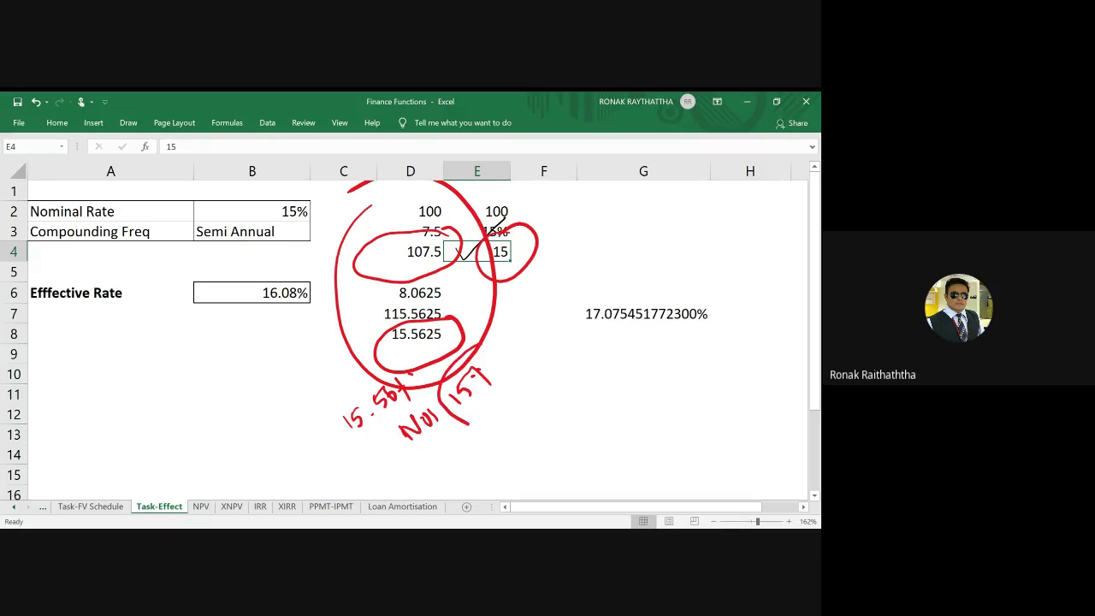
pyautogui.moveTo(469, 423); pyautogui.dragTo(486, 344)
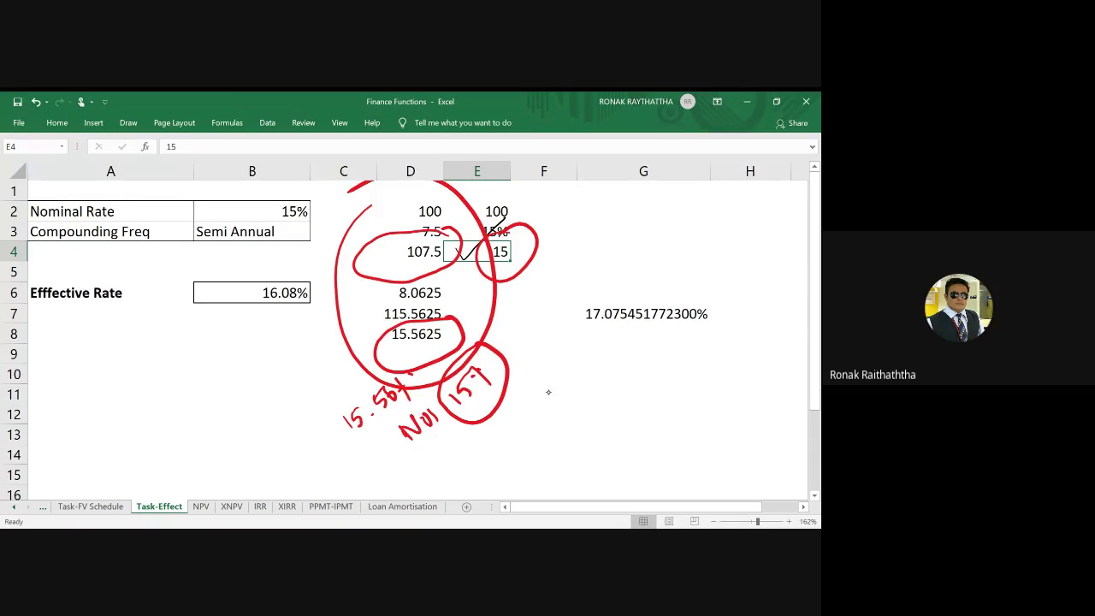
pyautogui.moveTo(394, 344); pyautogui.dragTo(418, 339)
pyautogui.click(389, 317)
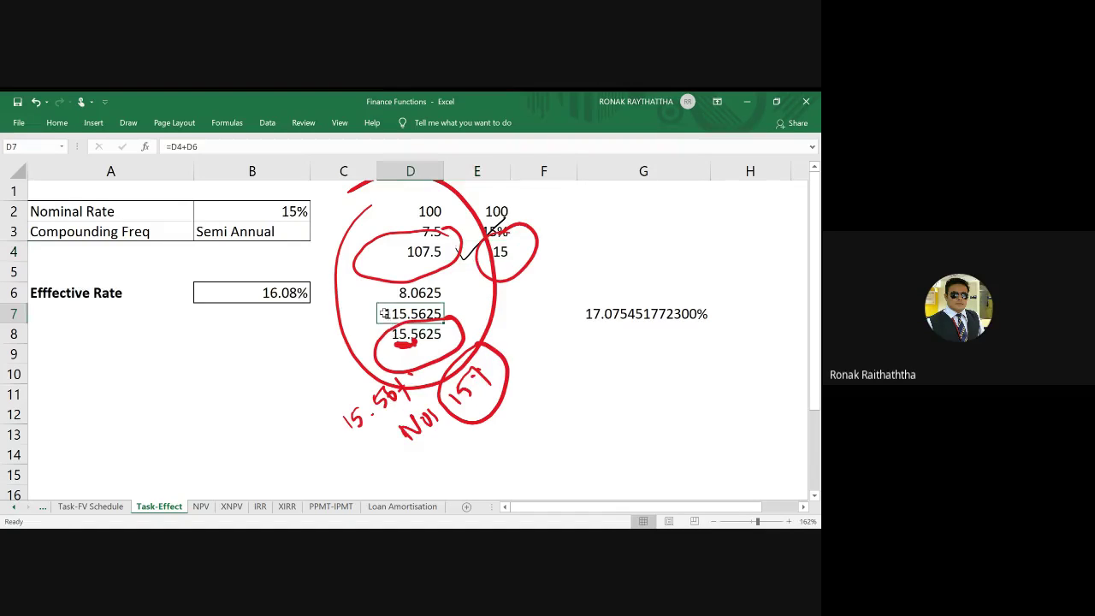
pyautogui.click(407, 334)
pyautogui.write('=D7-D2')
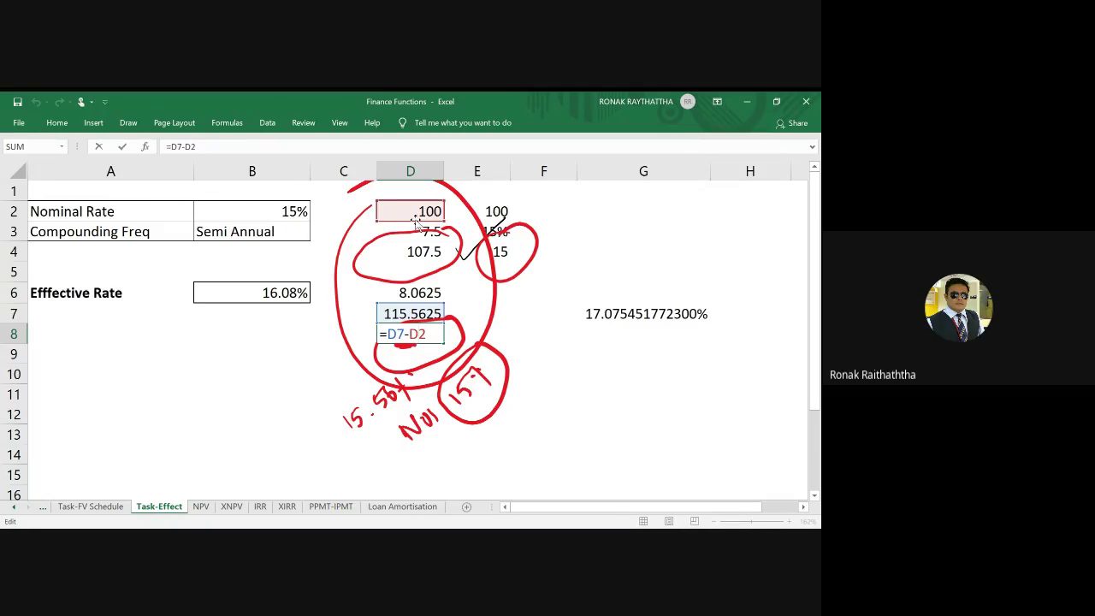
pyautogui.press('Return')
pyautogui.click(409, 334)
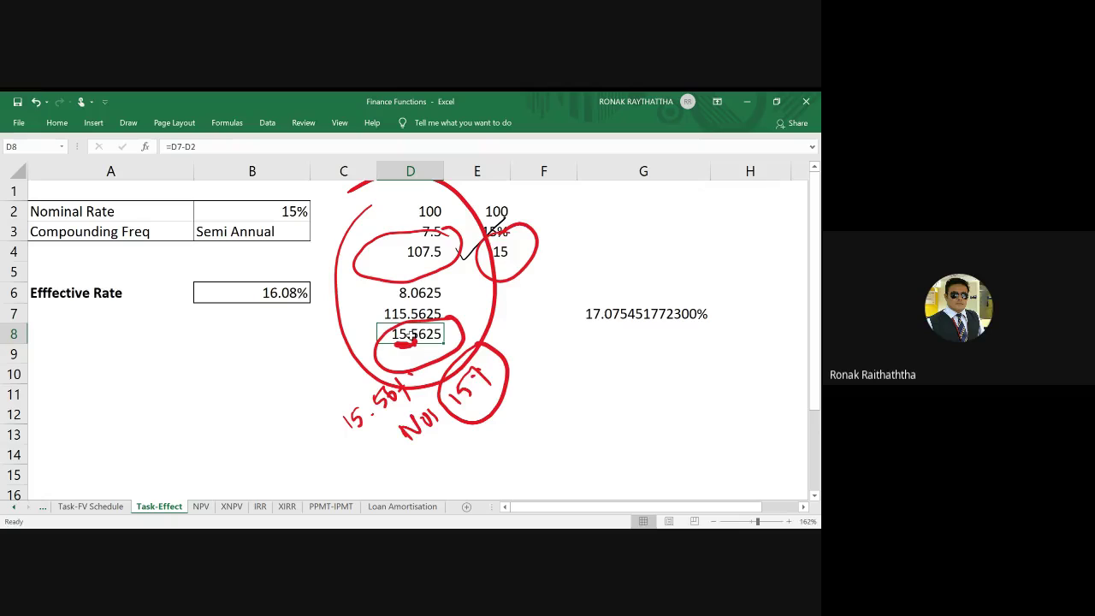
pyautogui.moveTo(290, 188); pyautogui.dragTo(281, 190)
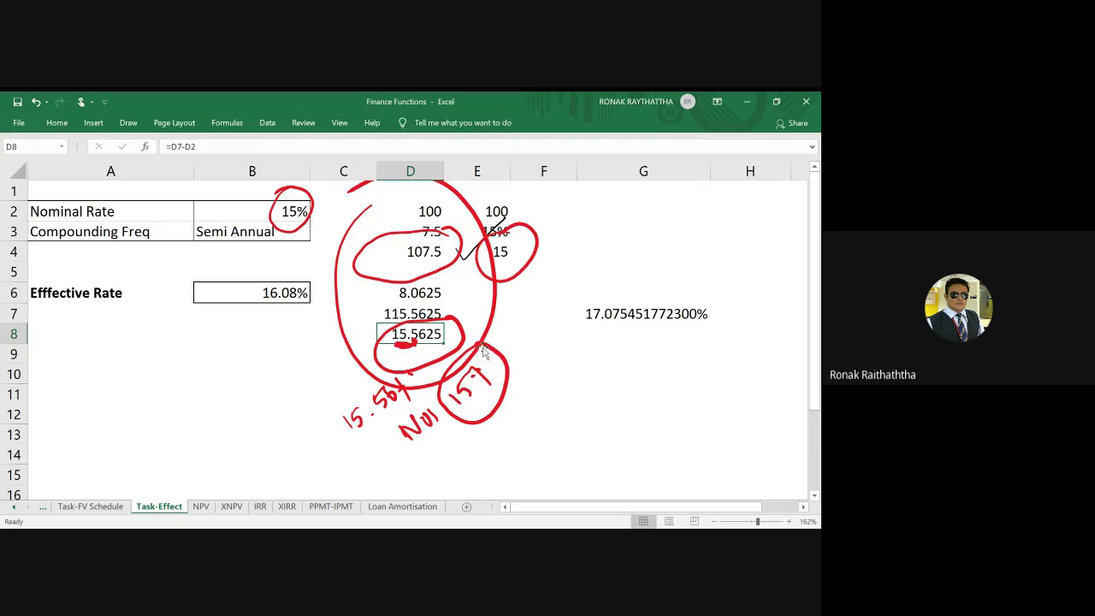
pyautogui.click(444, 259)
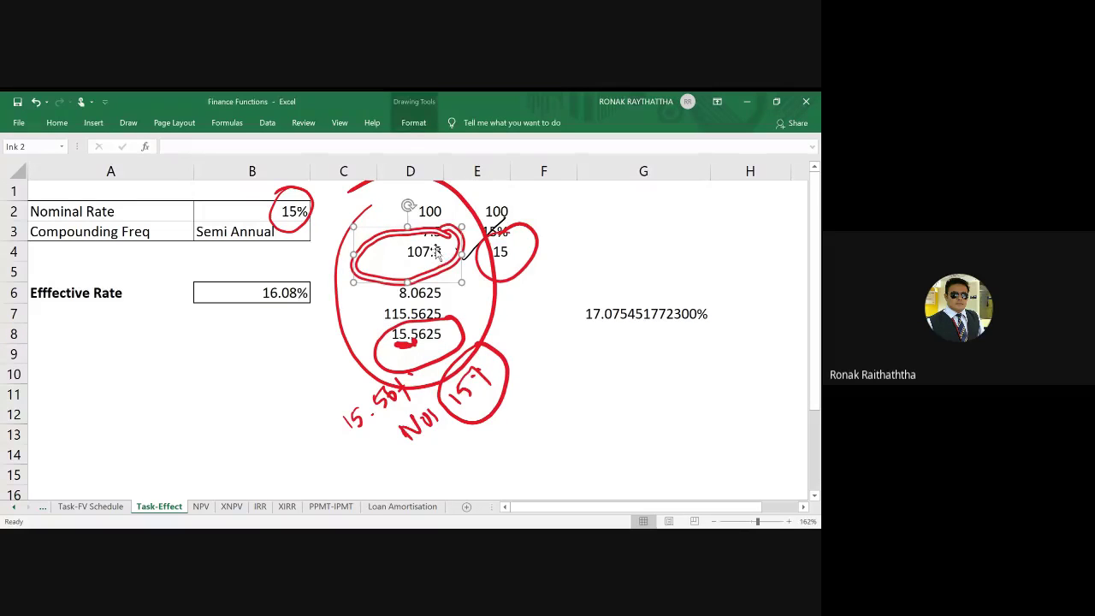
pyautogui.press('Delete')
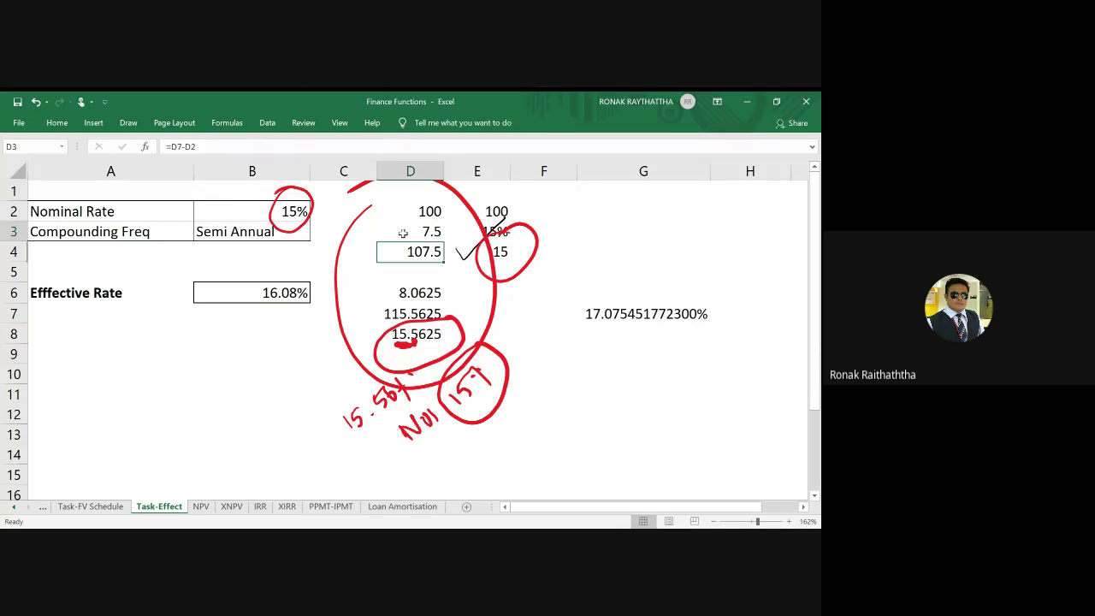
pyautogui.doubleClick(405, 232)
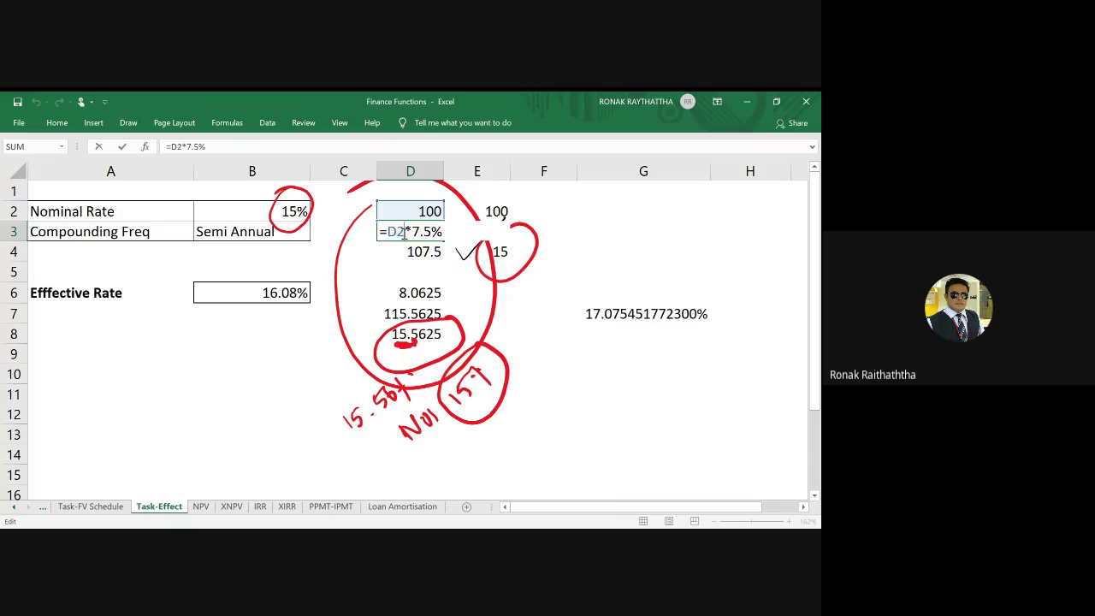
pyautogui.press('Escape')
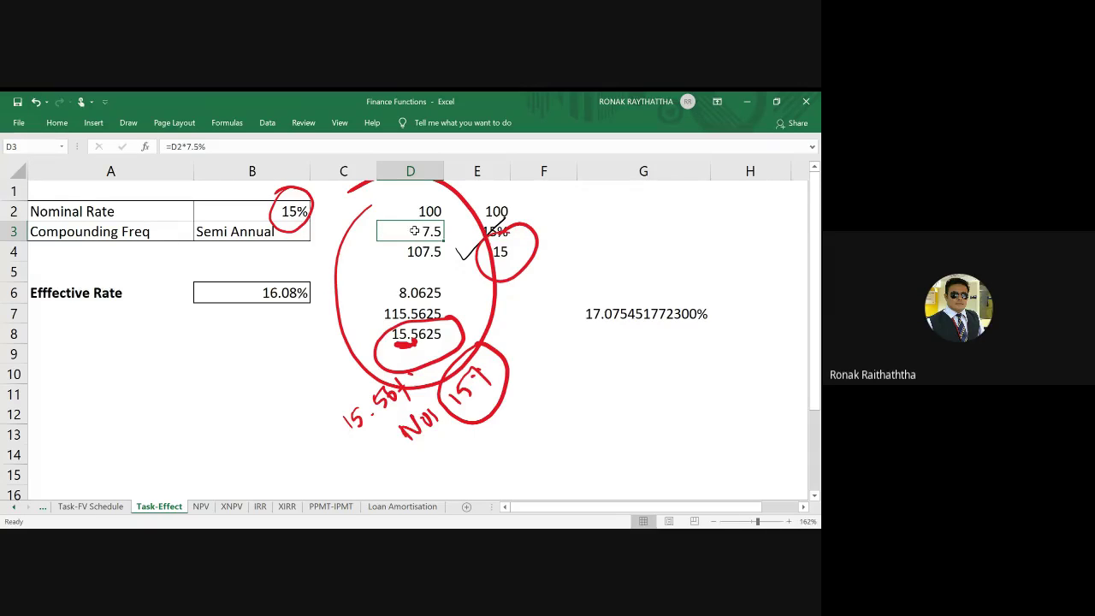
pyautogui.click(410, 312)
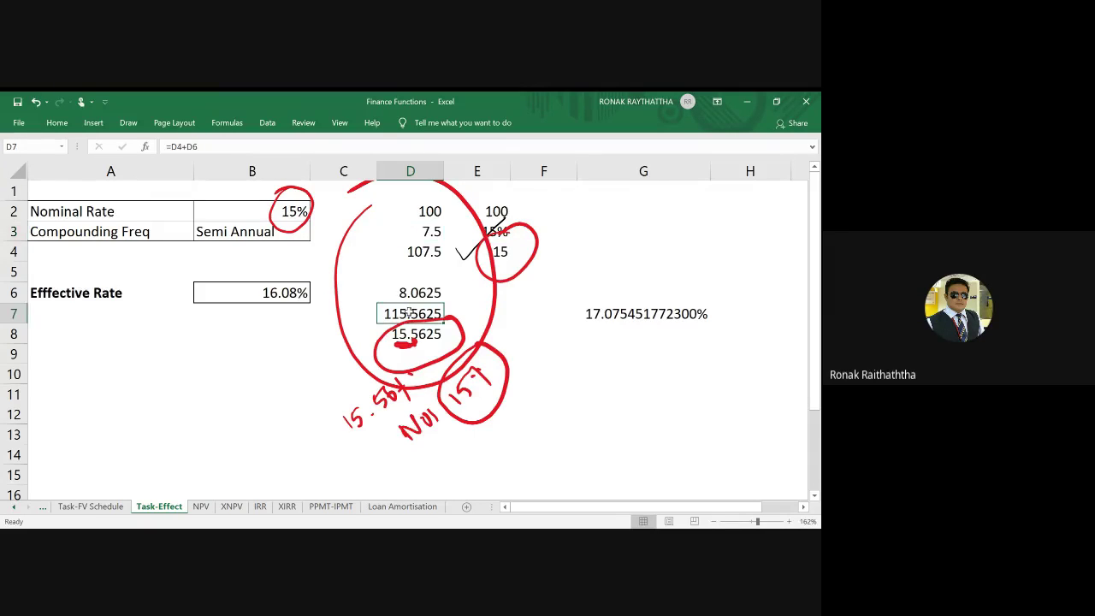
pyautogui.doubleClick(419, 293)
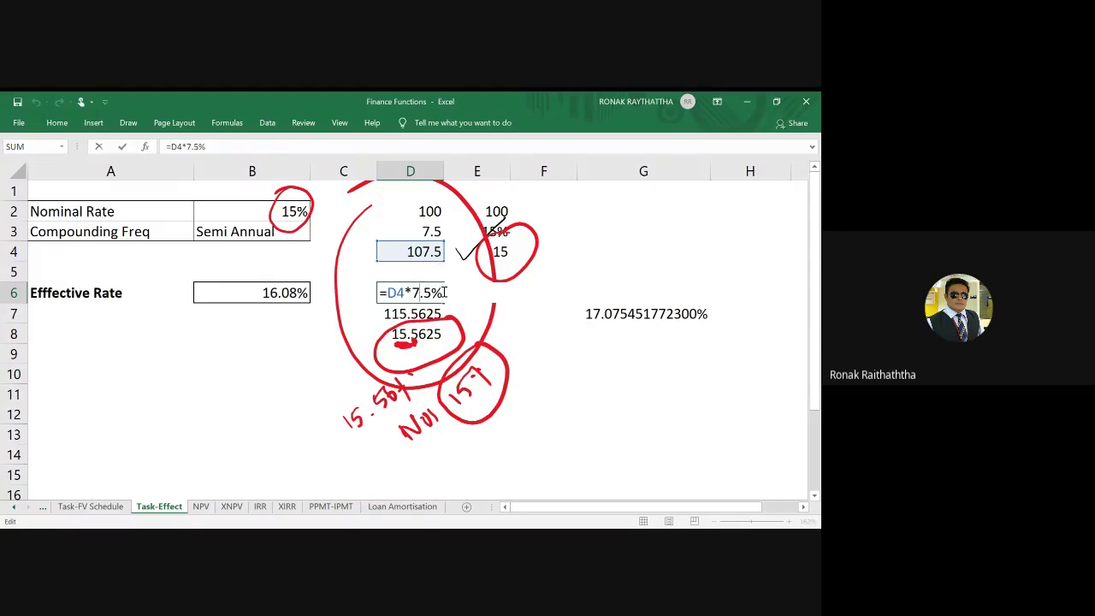
pyautogui.press('Return')
pyautogui.click(410, 297)
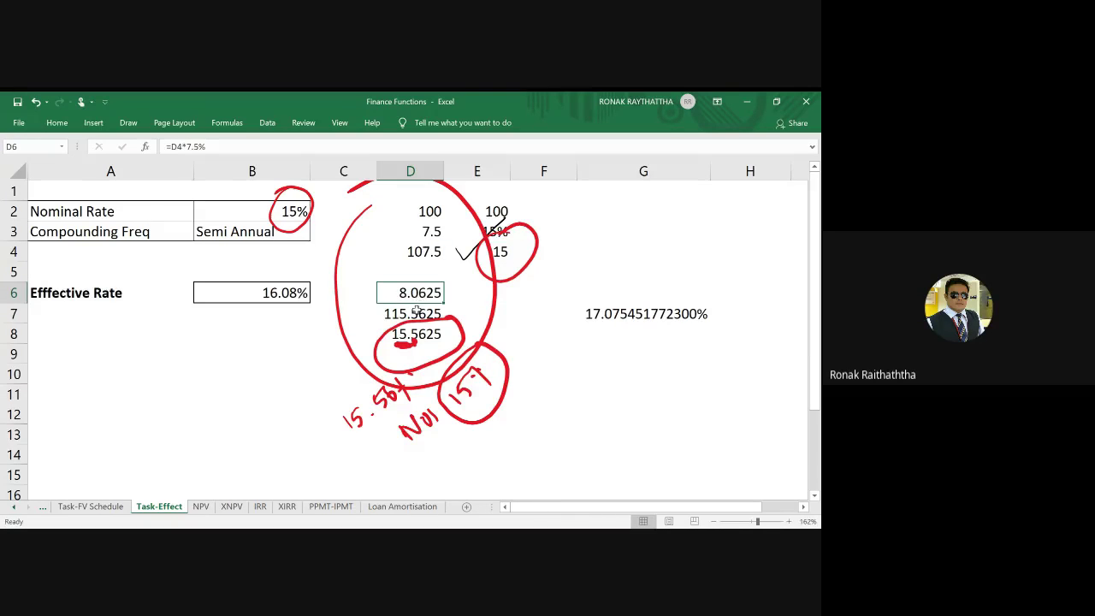
pyautogui.click(415, 314)
pyautogui.doubleClick(416, 314)
pyautogui.press('Escape')
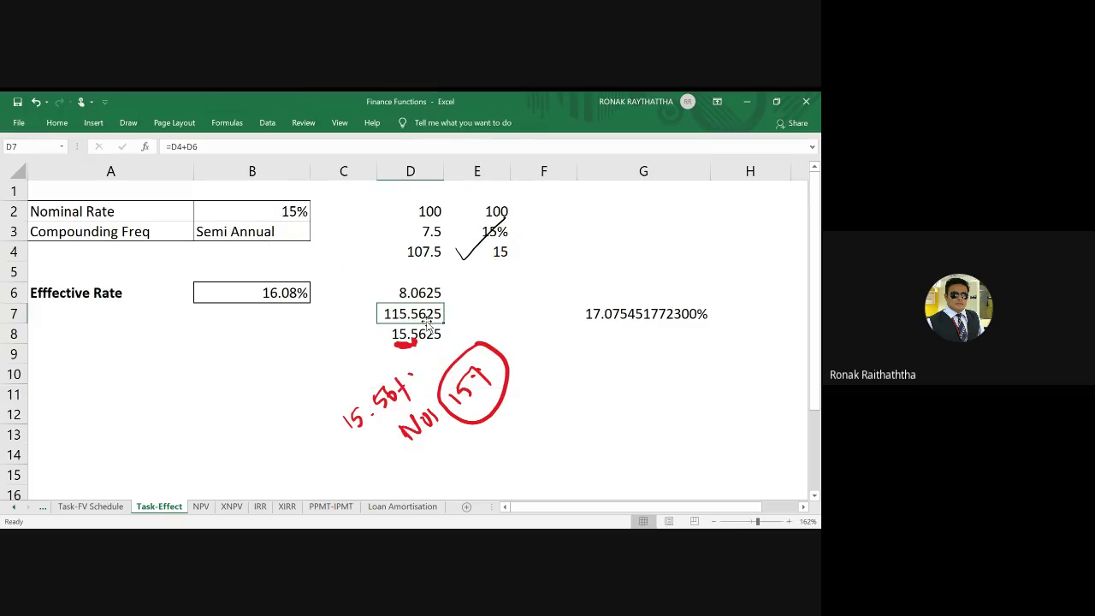
pyautogui.doubleClick(410, 335)
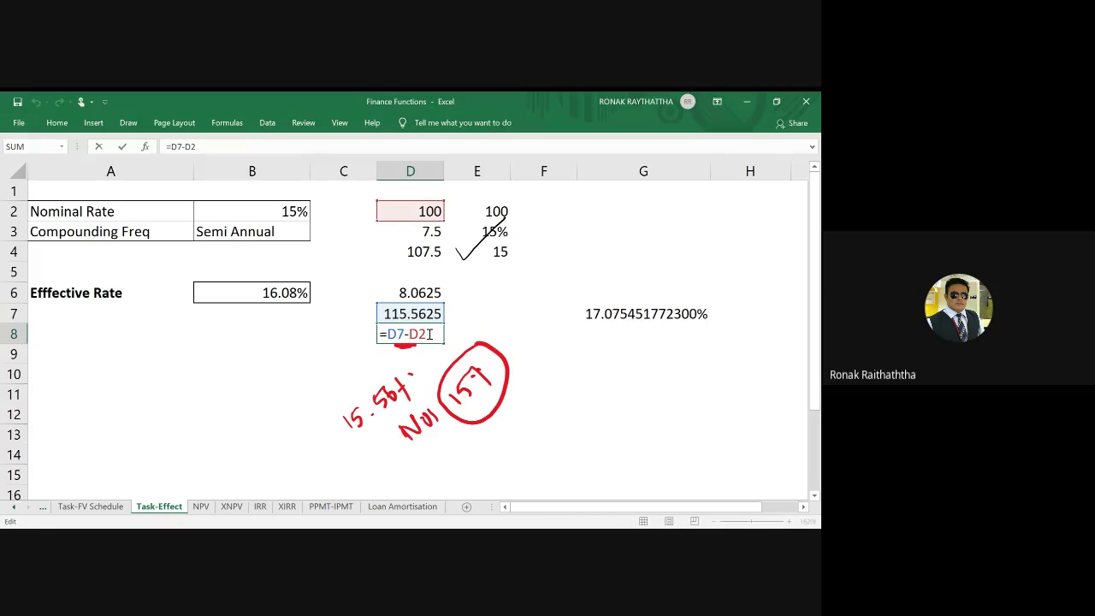
pyautogui.press('Escape')
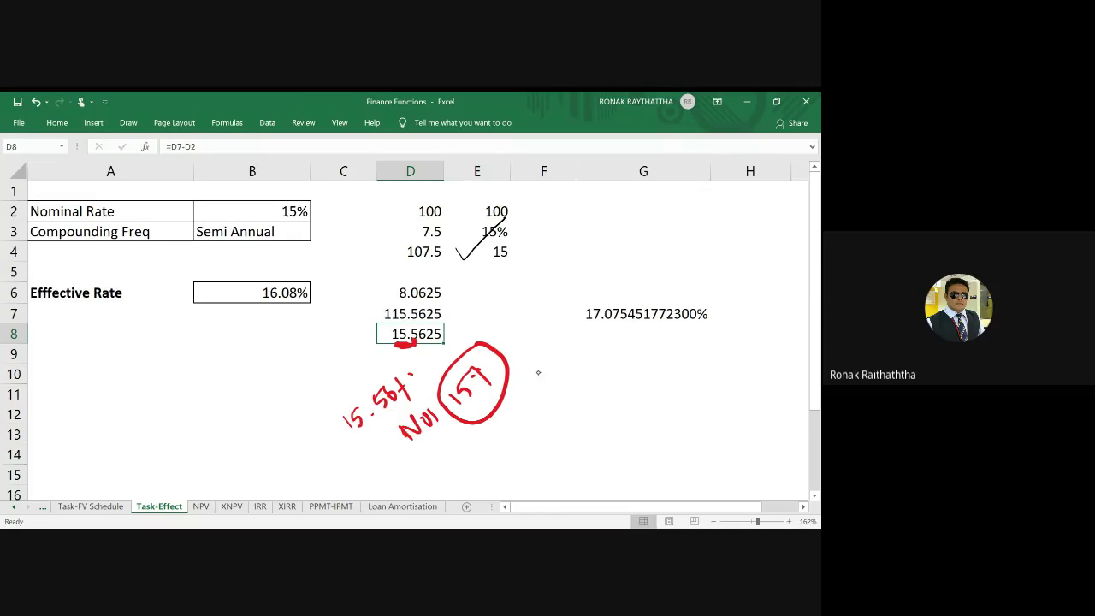
pyautogui.moveTo(447, 310); pyautogui.dragTo(471, 299)
pyautogui.moveTo(444, 208); pyautogui.dragTo(471, 182)
pyautogui.moveTo(415, 357)
pyautogui.mouseDown()
pyautogui.moveTo(329, 435)
pyautogui.moveTo(423, 377)
pyautogui.moveTo(428, 335)
pyautogui.mouseUp()
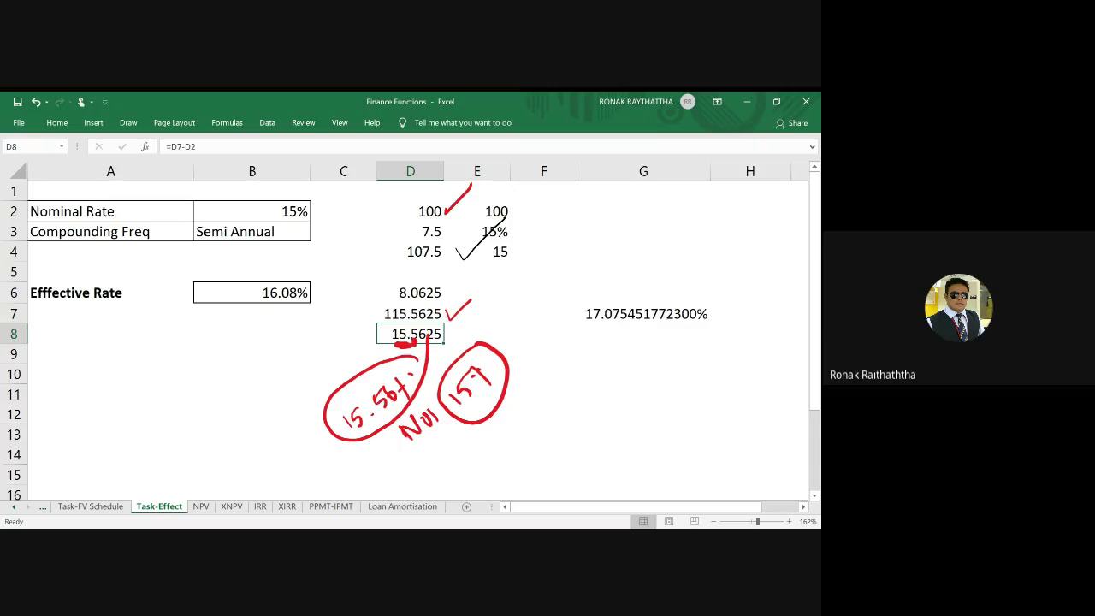
pyautogui.moveTo(272, 186)
pyautogui.mouseDown()
pyautogui.moveTo(287, 224)
pyautogui.moveTo(283, 184)
pyautogui.mouseUp()
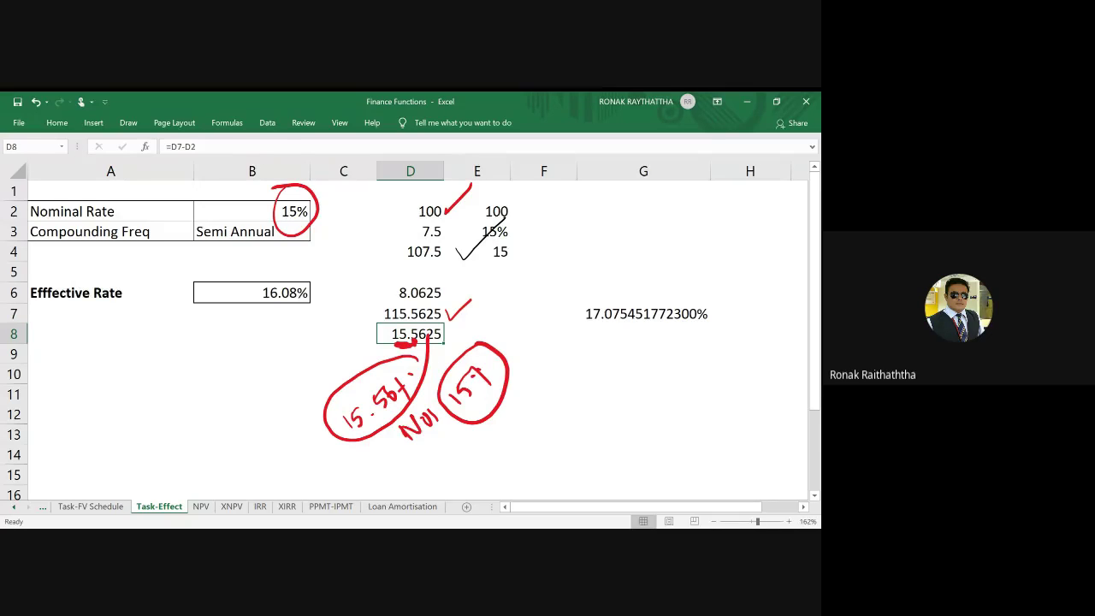
# Inspect the =EFFECT(B2,12) formula in B6 and leave it unchanged
pyautogui.doubleClick(252, 294)
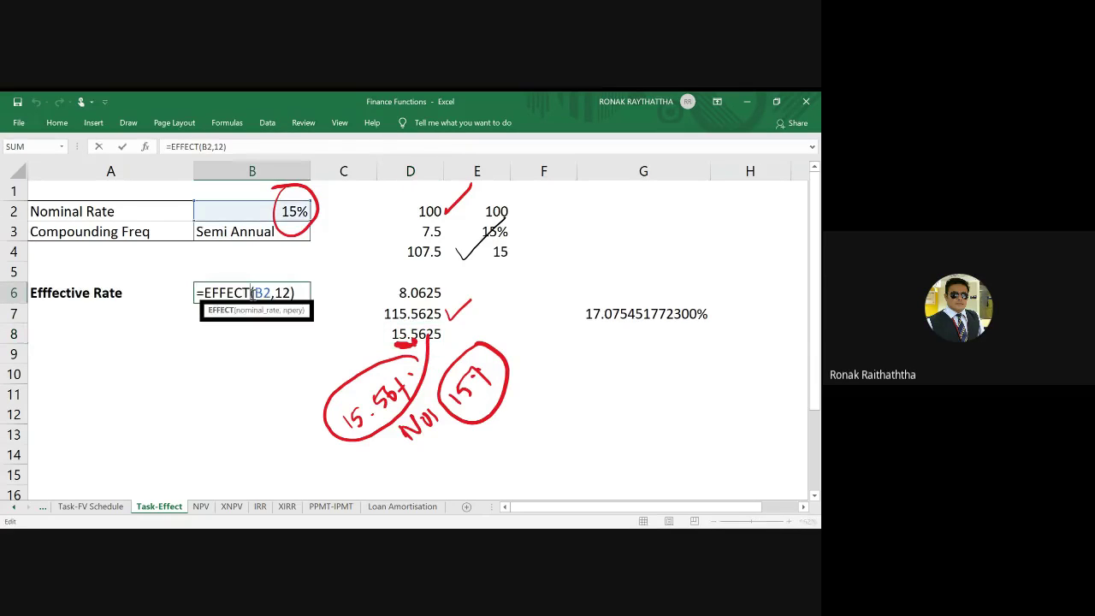
pyautogui.hotkey('ctrl', 'Return')
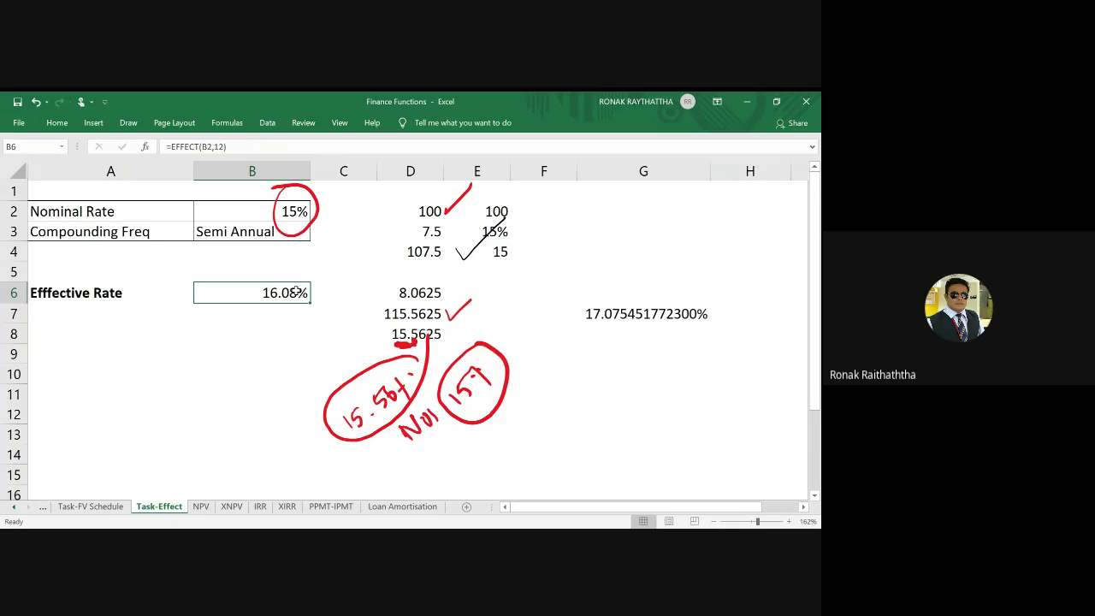
pyautogui.keyDown('ctrl'); pyautogui.scroll(2, 295, 292); pyautogui.keyUp('ctrl')
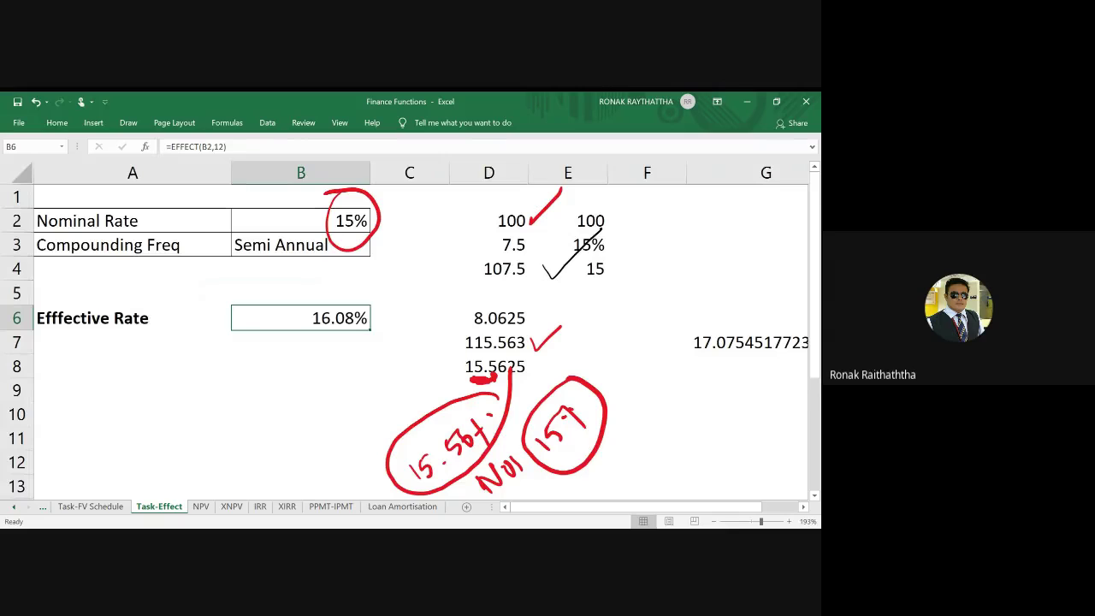
pyautogui.click(299, 245)
pyautogui.doubleClick(334, 318)
pyautogui.press('Escape')
pyautogui.write('=')
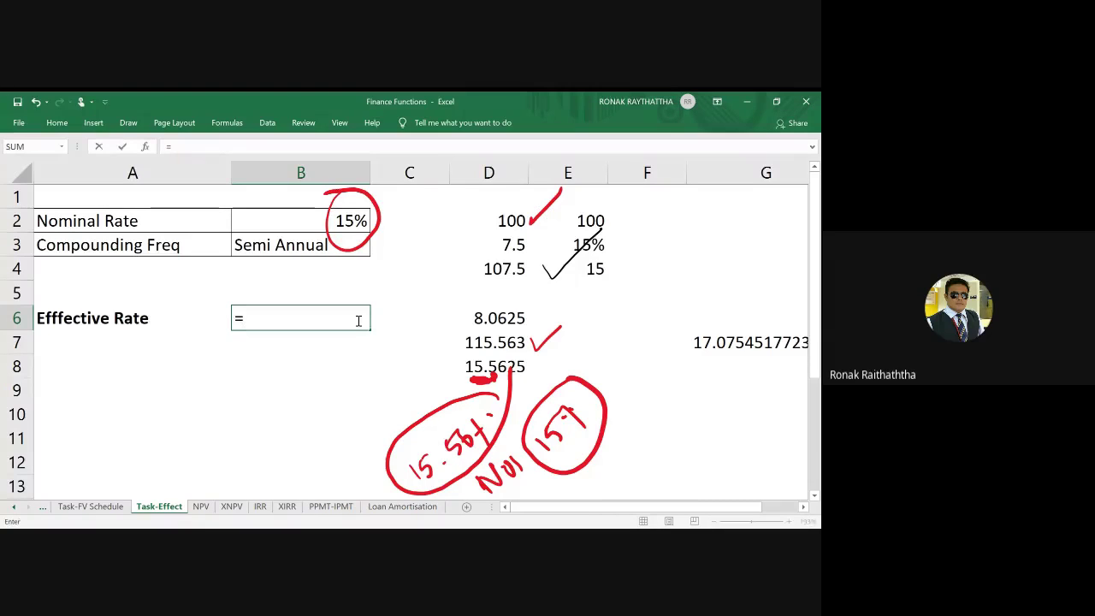
pyautogui.write('effec')
pyautogui.press('Escape')
# Delete the EFFECT formula from the Effective Rate cell B6
pyautogui.click(351, 211)
pyautogui.click(332, 317)
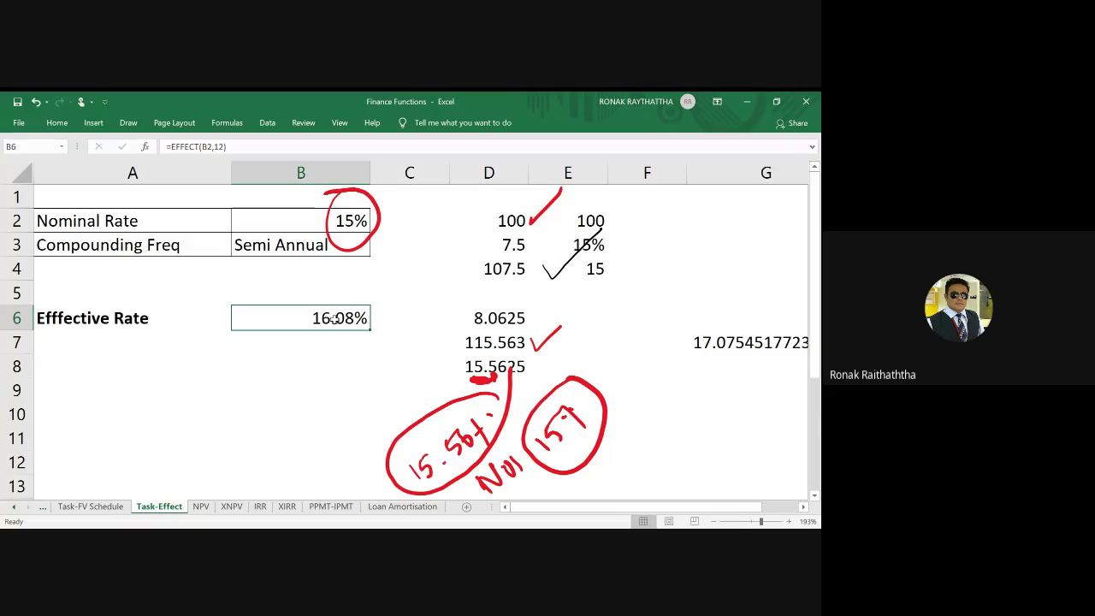
pyautogui.press('Delete')
pyautogui.click(352, 215)
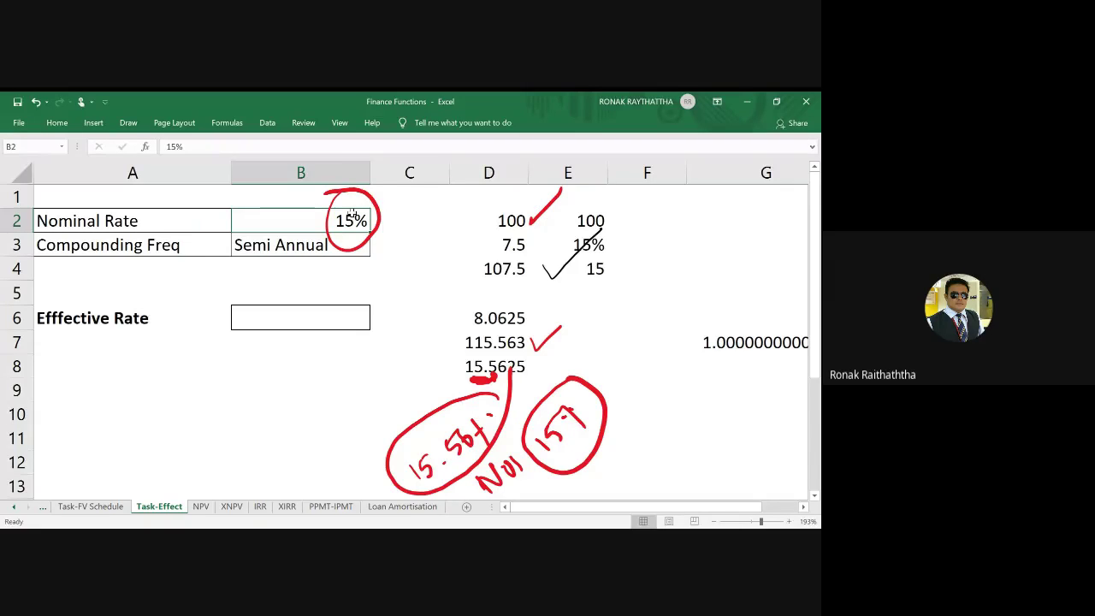
# Change the nominal rate in B2 to 11% and the compounding frequency in B3 to Quarterly
pyautogui.write('11')
pyautogui.press('Return')
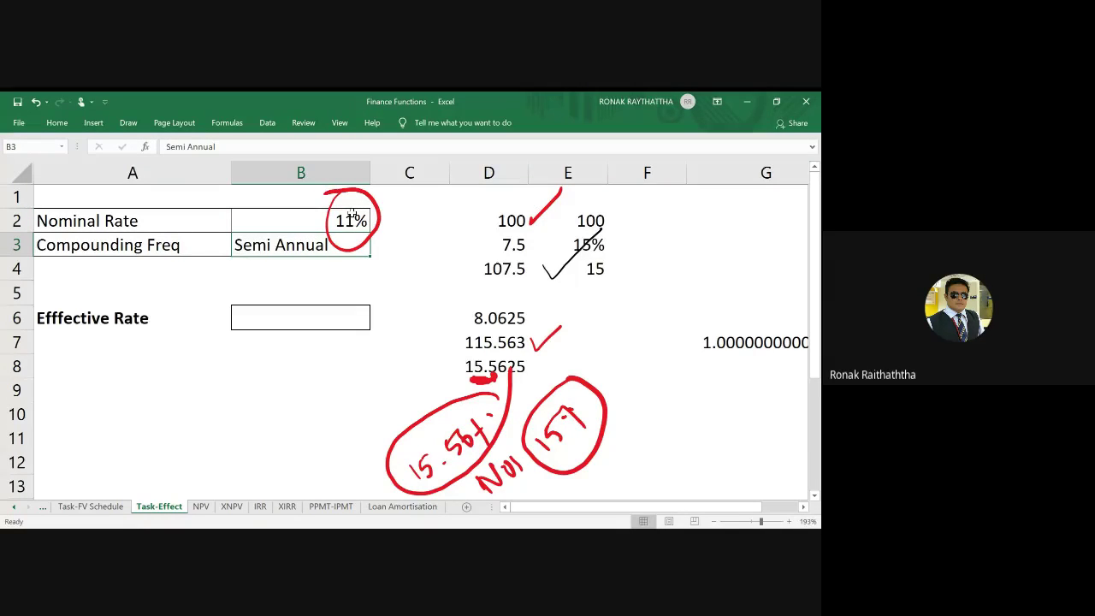
pyautogui.write('Qua')
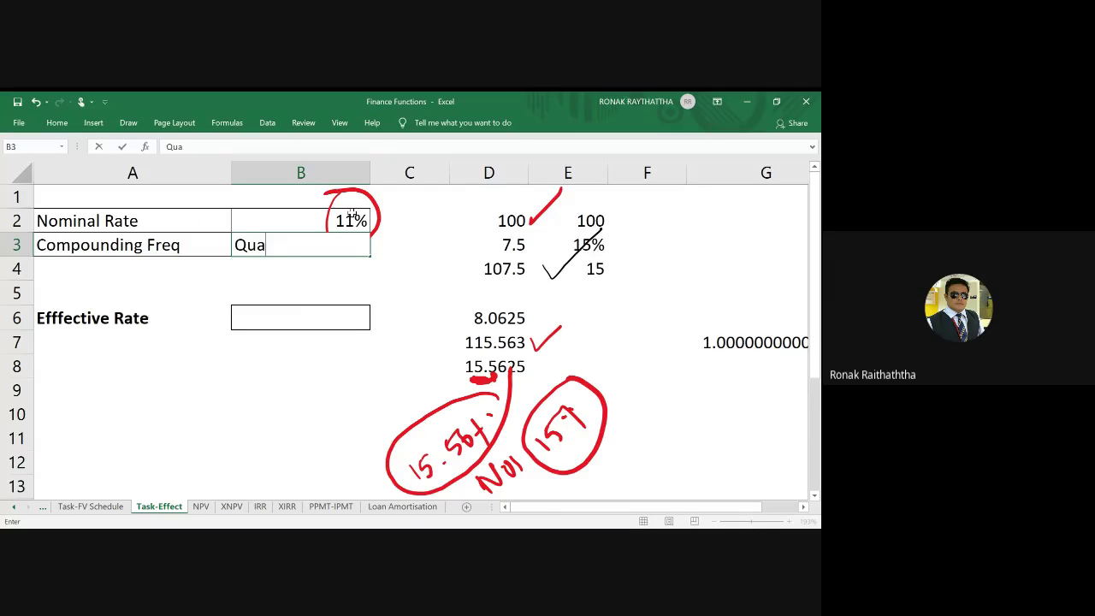
pyautogui.write('rter')
pyautogui.write('ly')
pyautogui.press('Return')
pyautogui.press('Down')
pyautogui.press('Down')
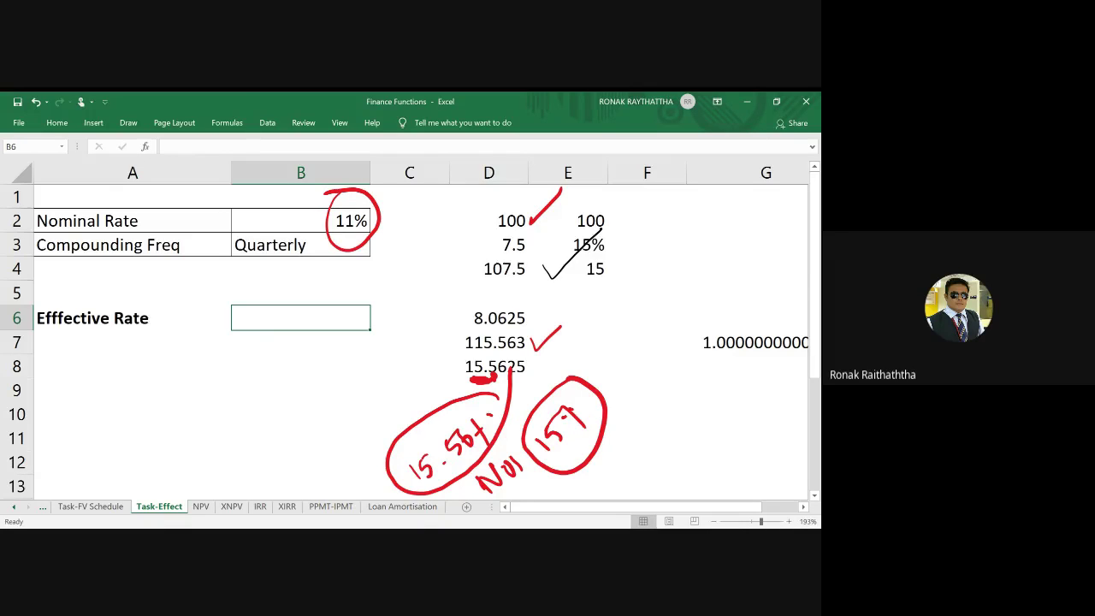
# Enter =B2/4 in C2 for a quarterly rate of 0.0275
pyautogui.click(418, 222)
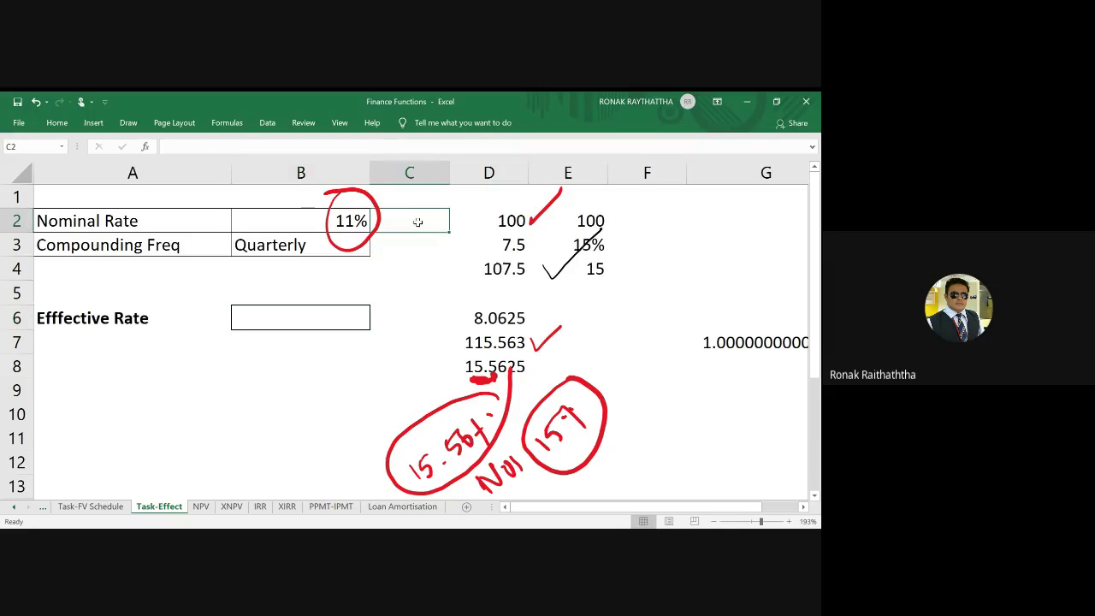
pyautogui.write('=')
pyautogui.press('Left')
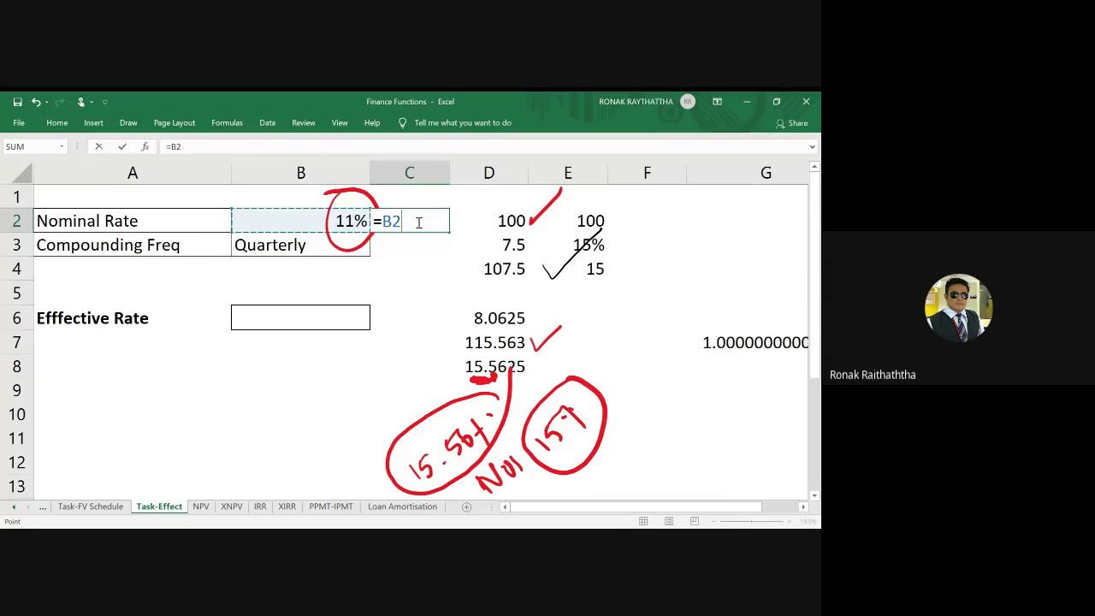
pyautogui.write('/')
pyautogui.write('4')
pyautogui.press('Return')
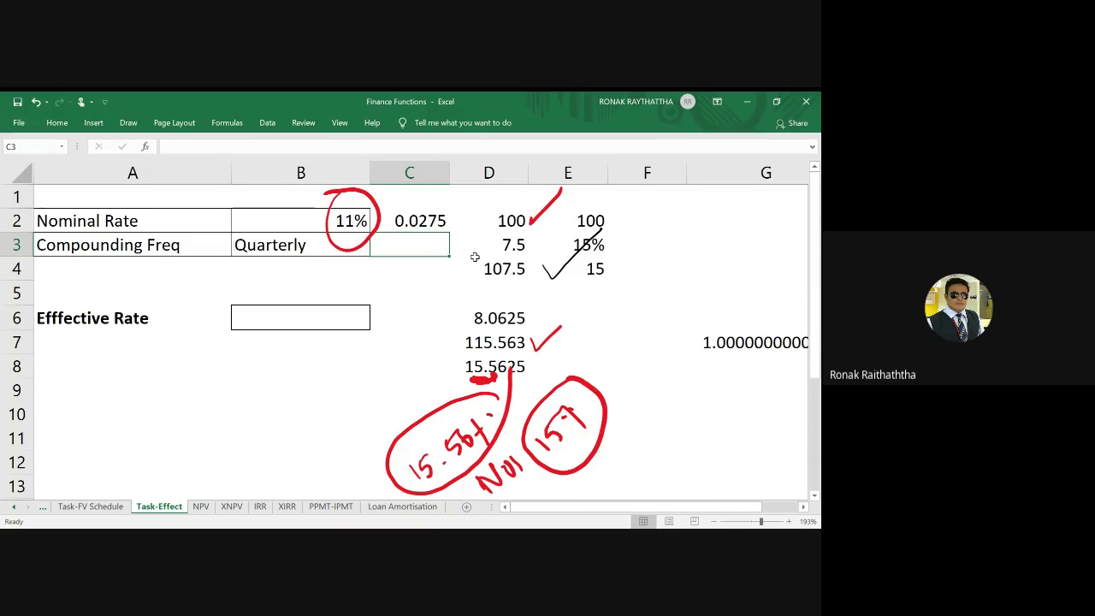
pyautogui.click(345, 318)
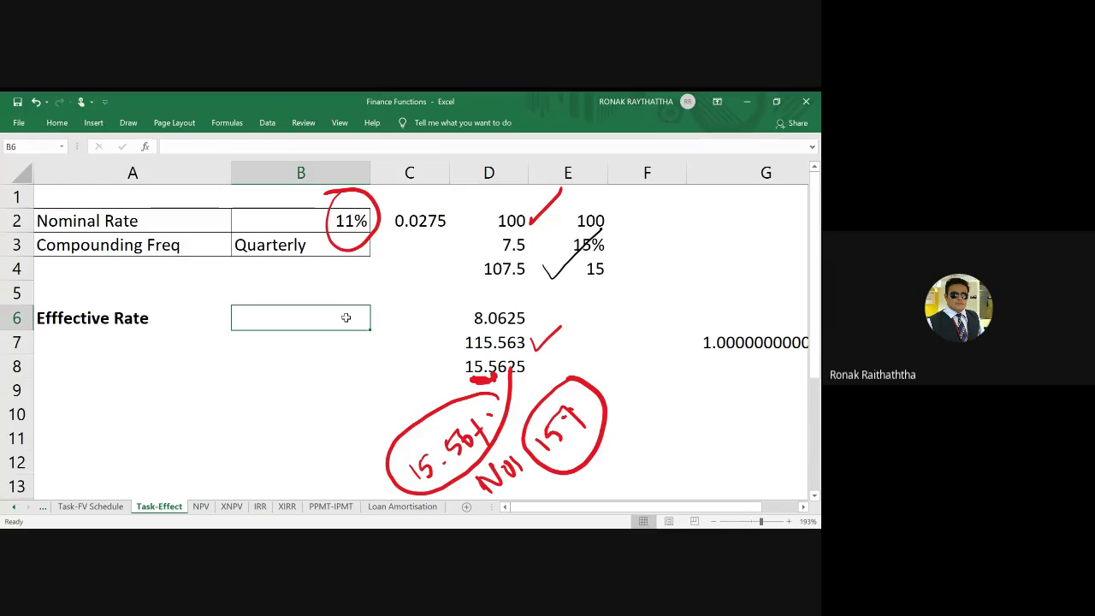
# Begin typing =effect( in B6 and handwrite a circled 'Effect' note beneath it
pyautogui.write('=')
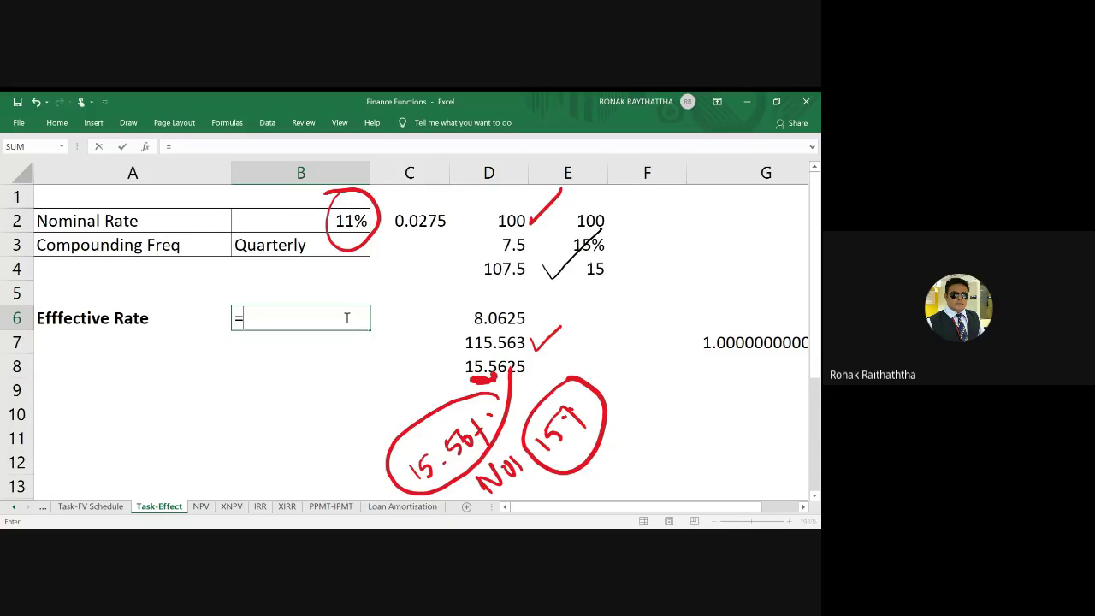
pyautogui.write('eff')
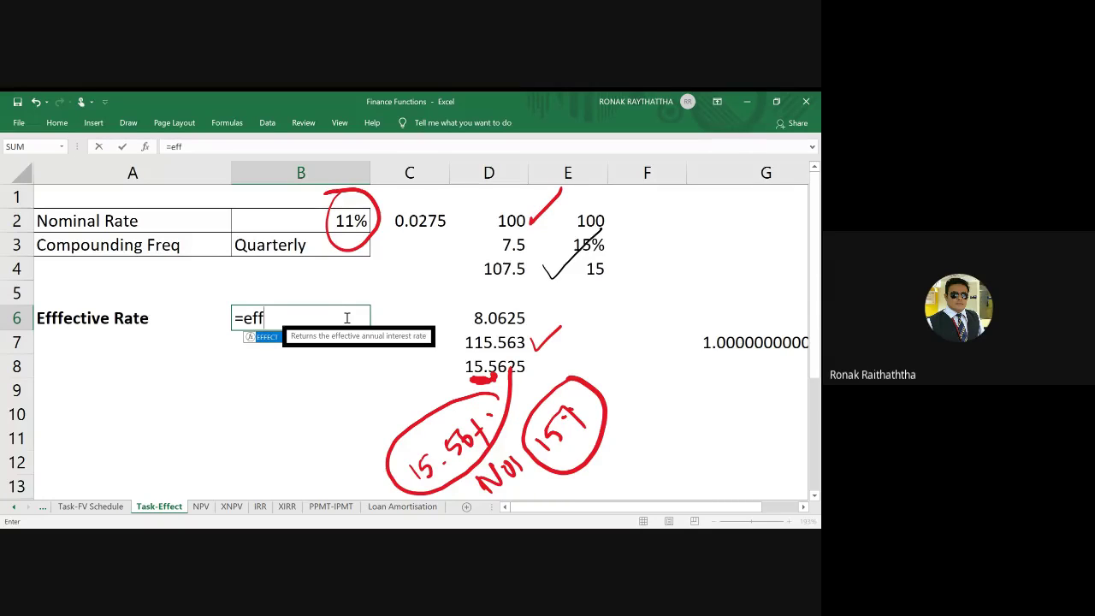
pyautogui.moveTo(248, 414)
pyautogui.mouseDown()
pyautogui.moveTo(294, 402)
pyautogui.moveTo(312, 380)
pyautogui.moveTo(301, 392)
pyautogui.mouseUp()
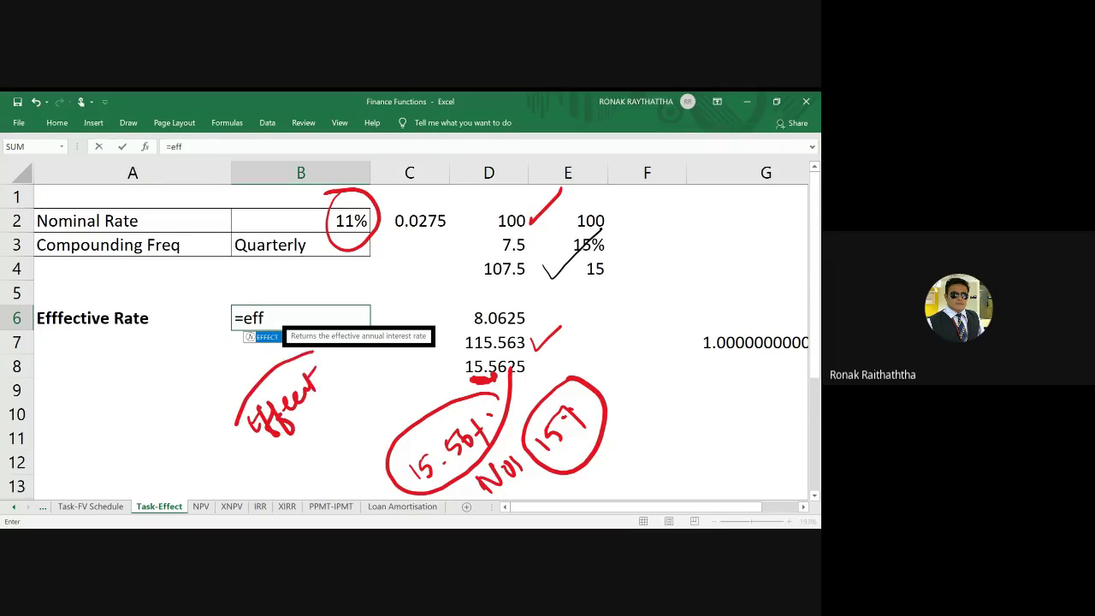
pyautogui.moveTo(309, 351); pyautogui.dragTo(319, 354)
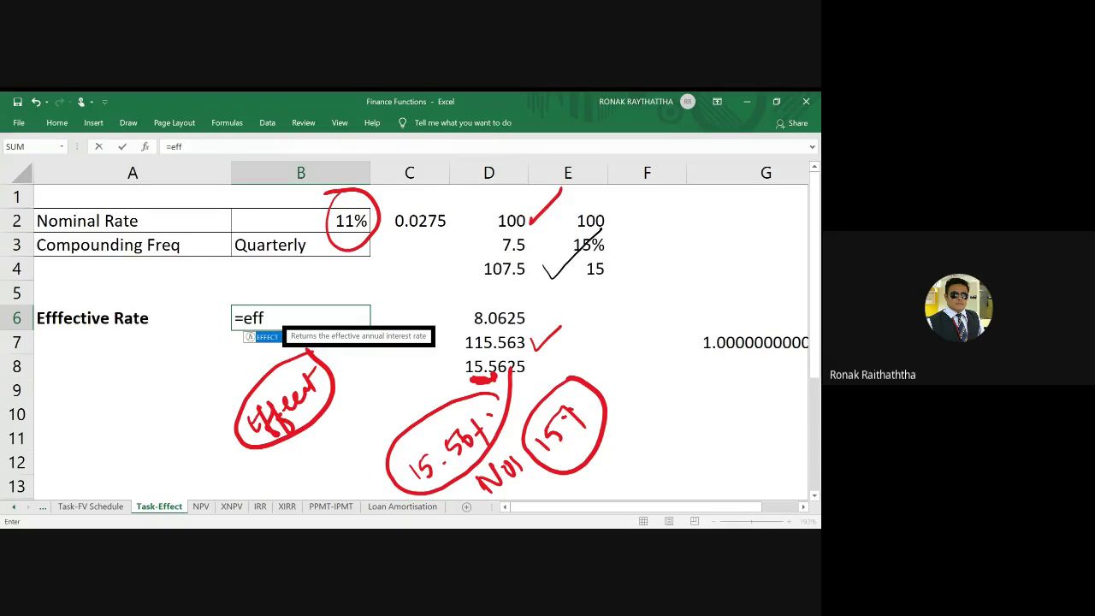
pyautogui.write('ect')
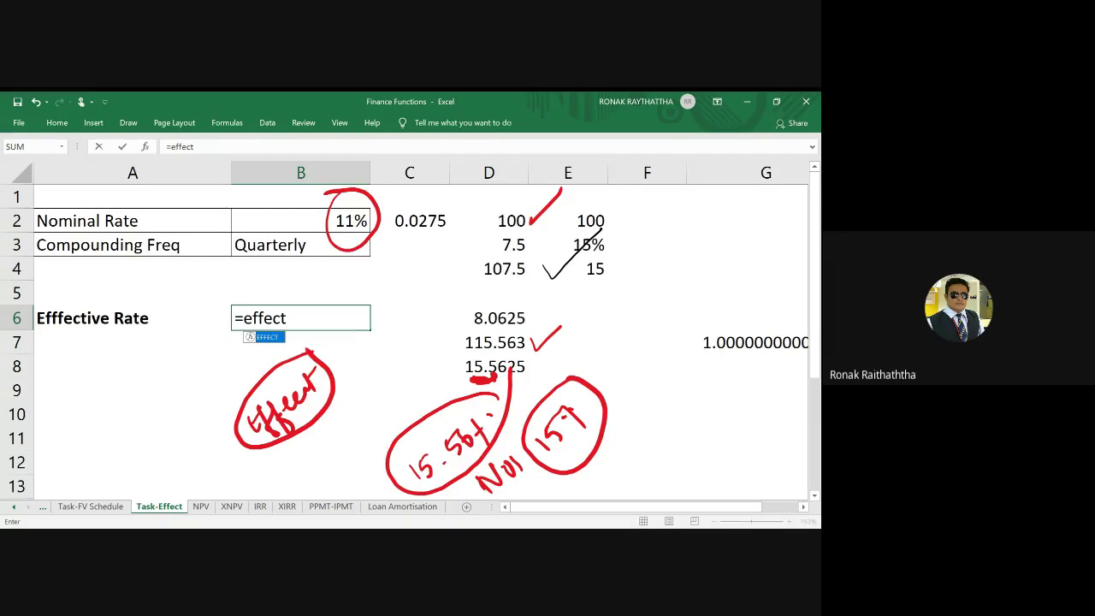
pyautogui.write('(')
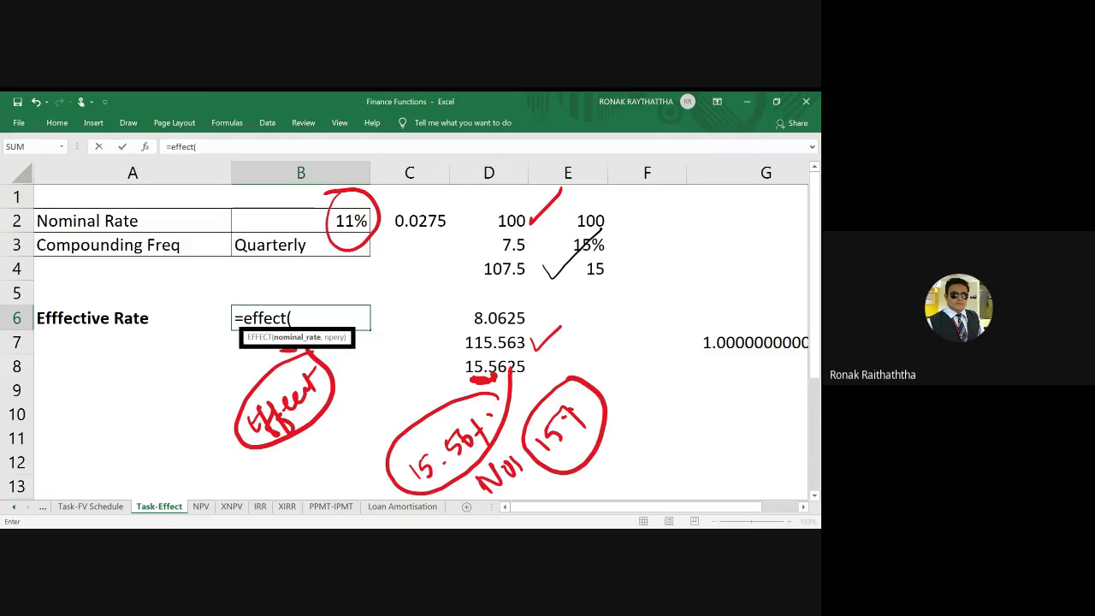
# Complete B6 as =EFFECT(B2,4) so the 11% quarterly nominal rate returns 11.46%
pyautogui.click(350, 214)
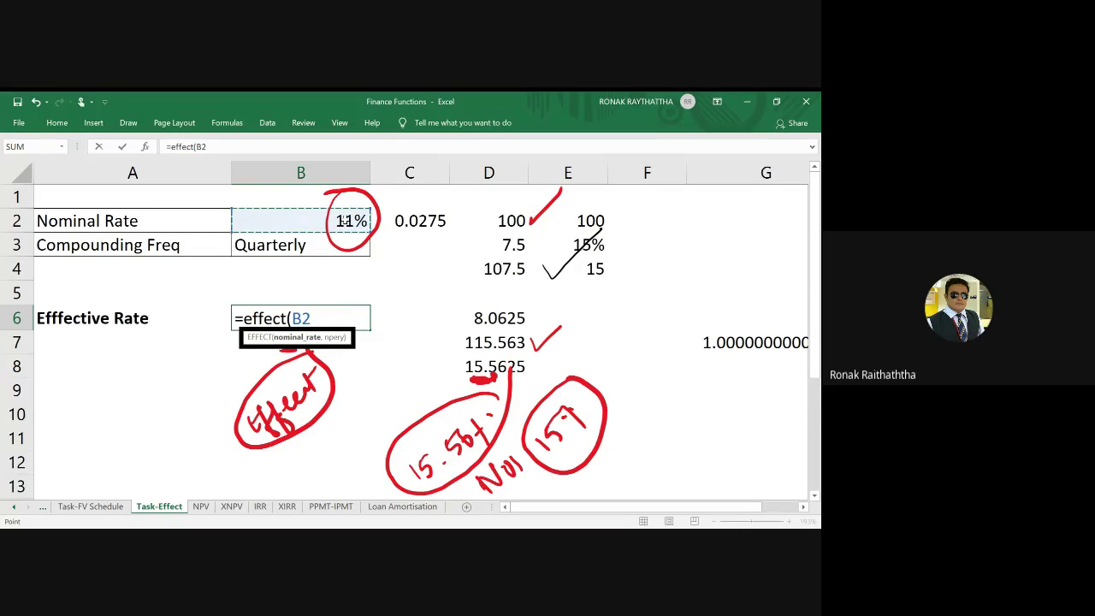
pyautogui.write(',')
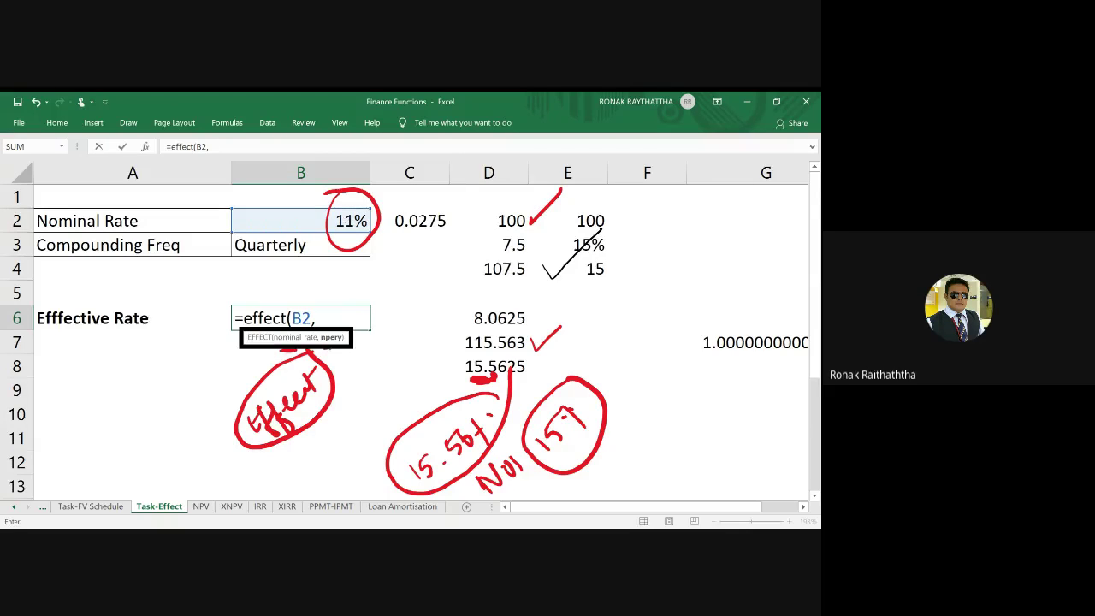
pyautogui.moveTo(322, 350); pyautogui.dragTo(332, 361)
pyautogui.click(330, 318)
pyautogui.write('4')
pyautogui.write(')')
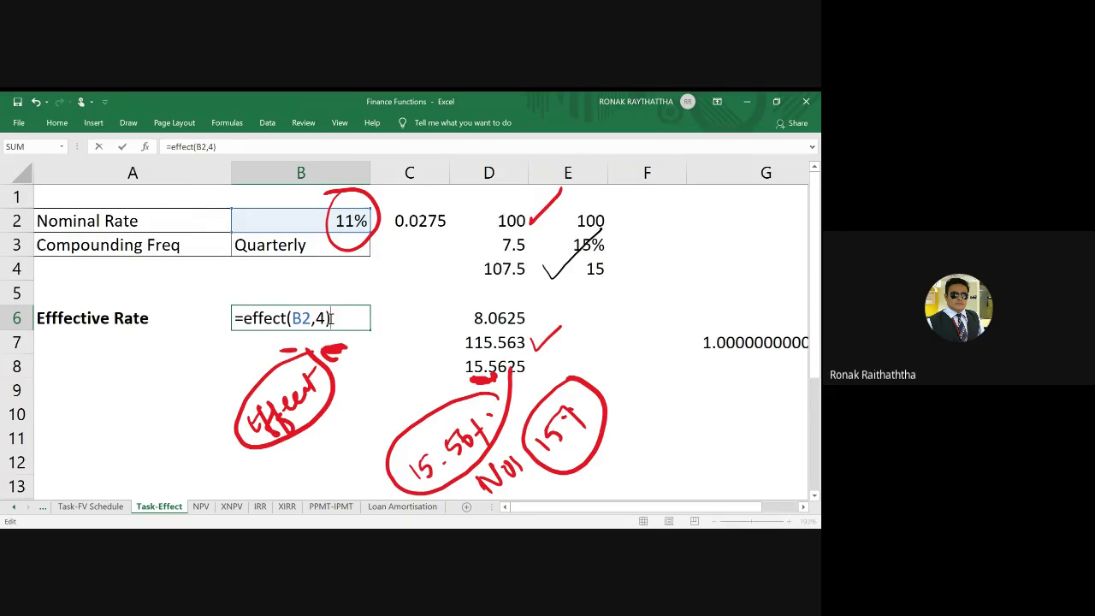
pyautogui.press('Return')
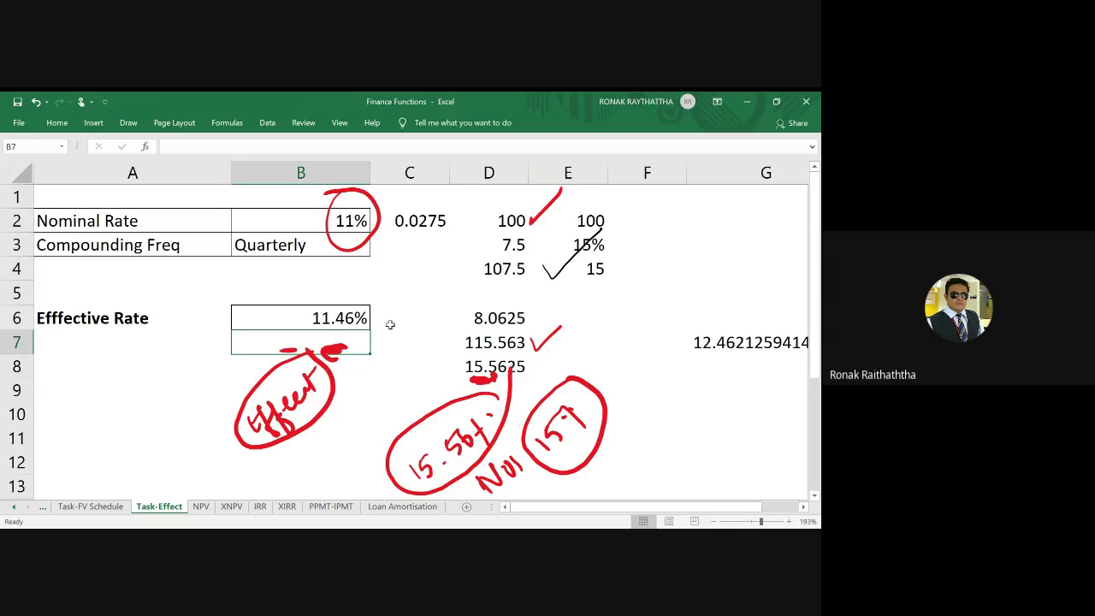
pyautogui.scroll(-1, 386, 321)
pyautogui.click(301, 247)
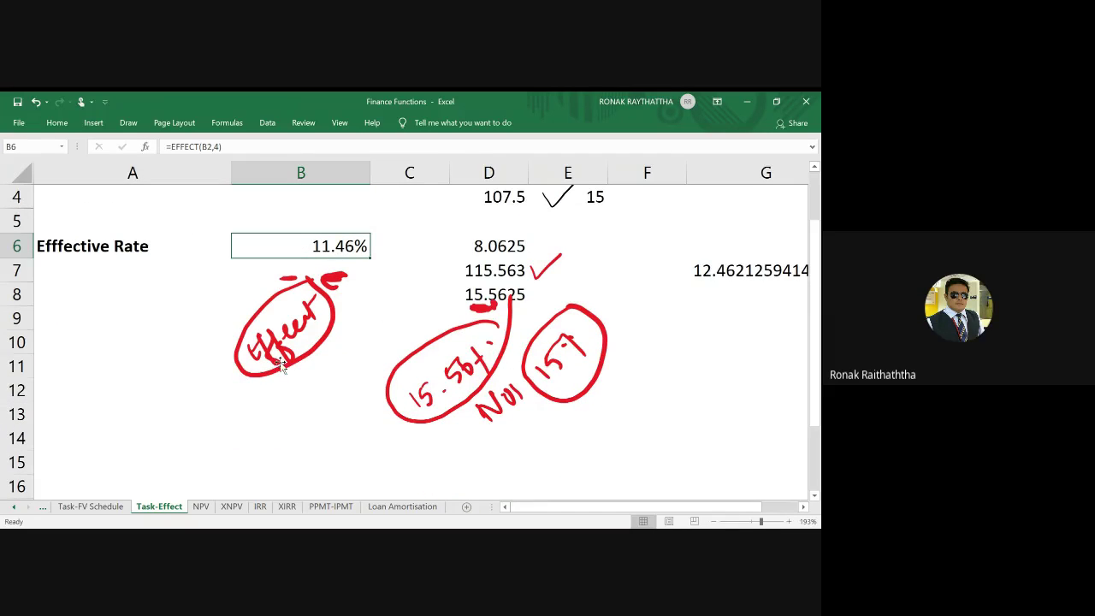
pyautogui.click(291, 399)
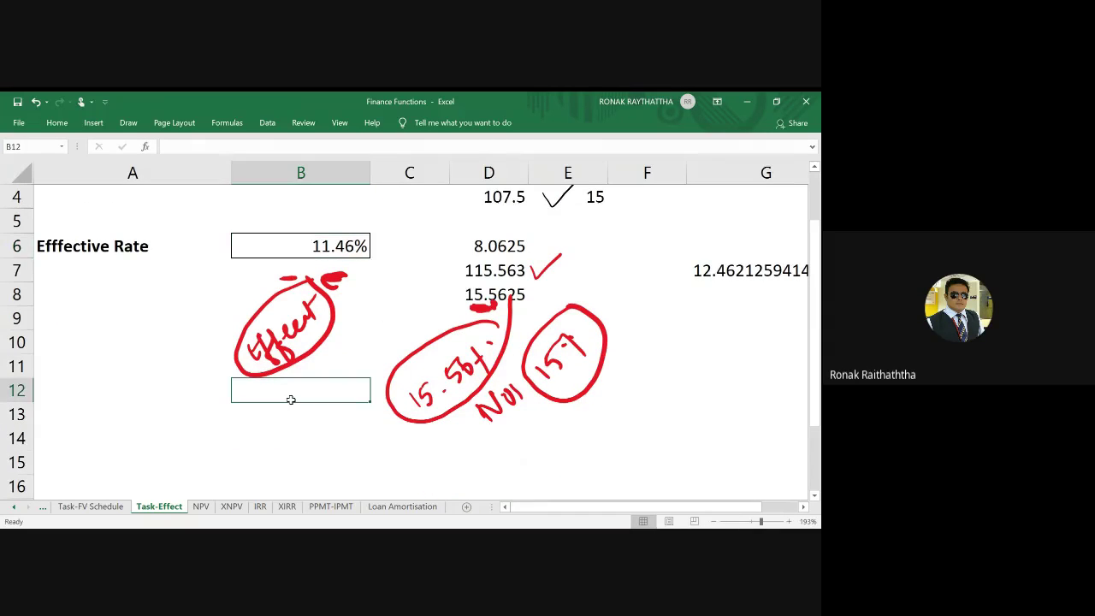
pyautogui.click(136, 388)
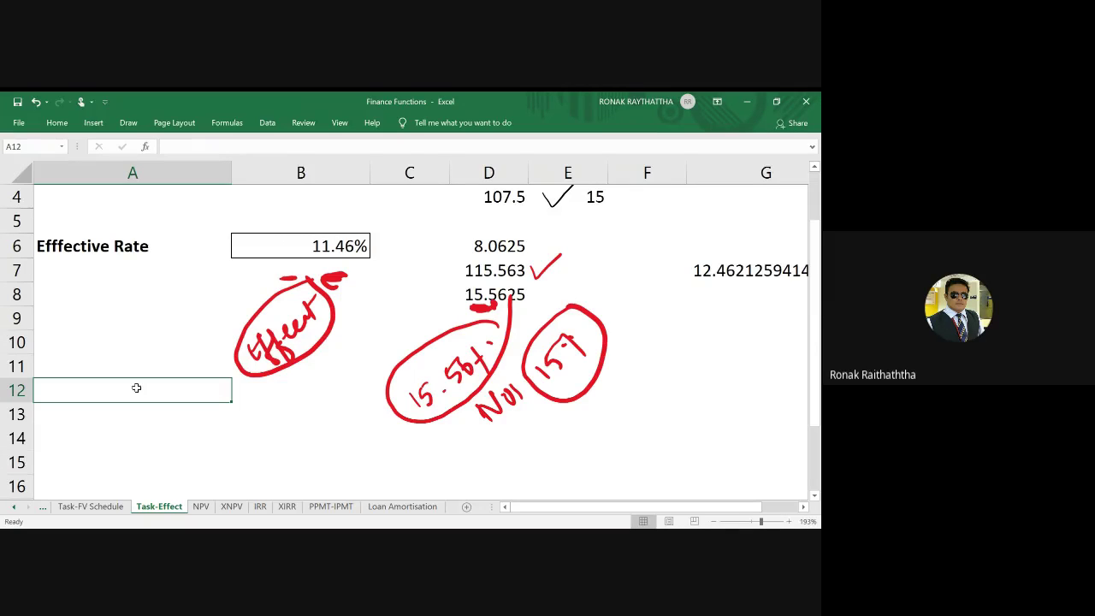
# Enter the label 'Nominal Rate' in cell A12
pyautogui.write('N')
pyautogui.write('omi')
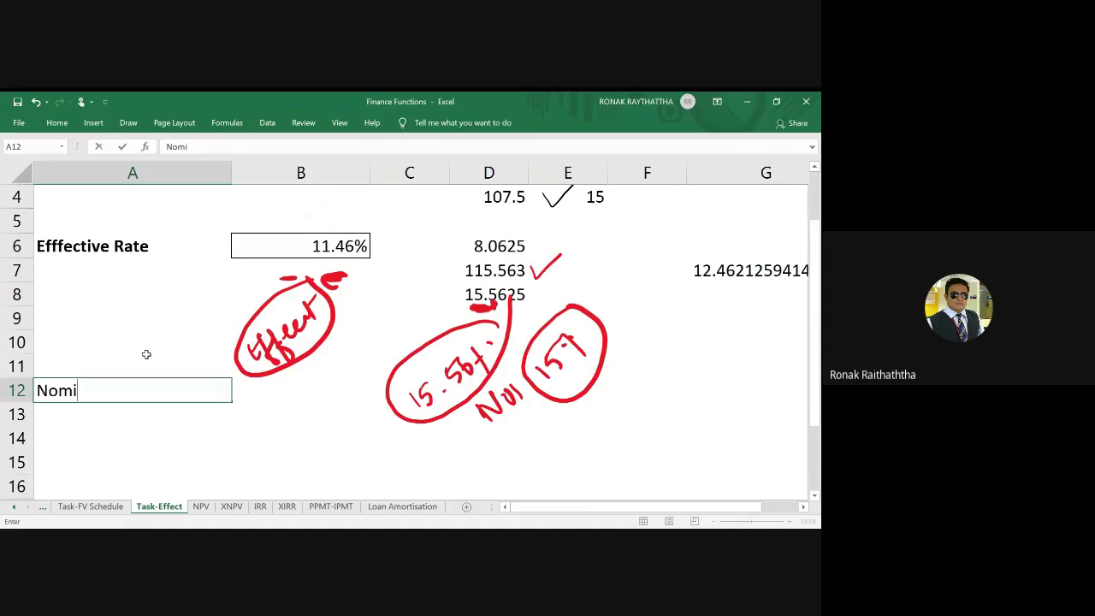
pyautogui.scroll(1, 146, 353)
pyautogui.scroll(-2, 289, 205)
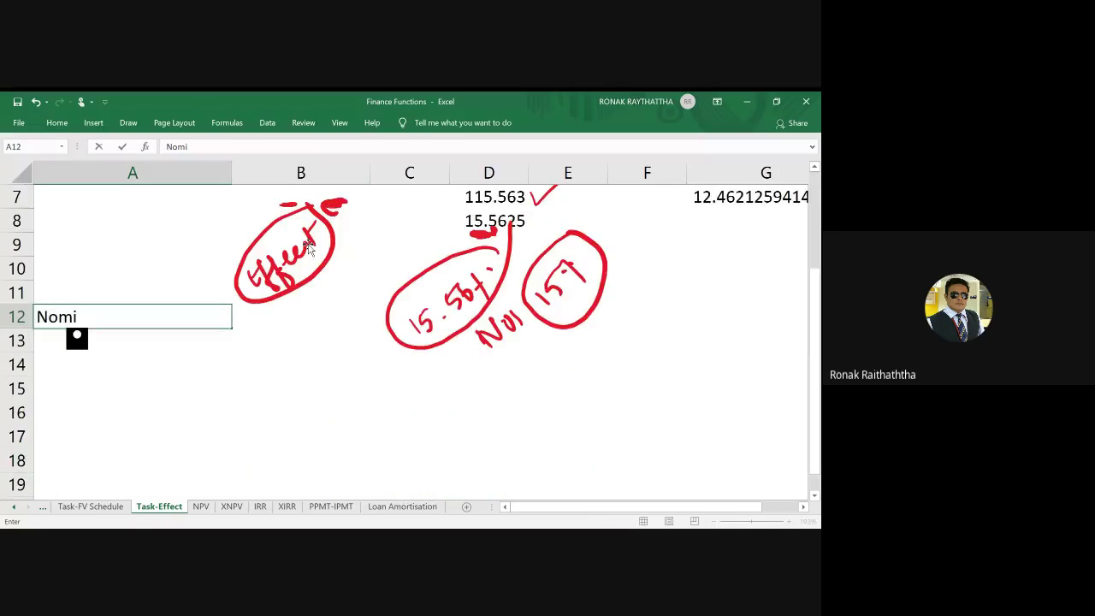
pyautogui.scroll(2, 227, 315)
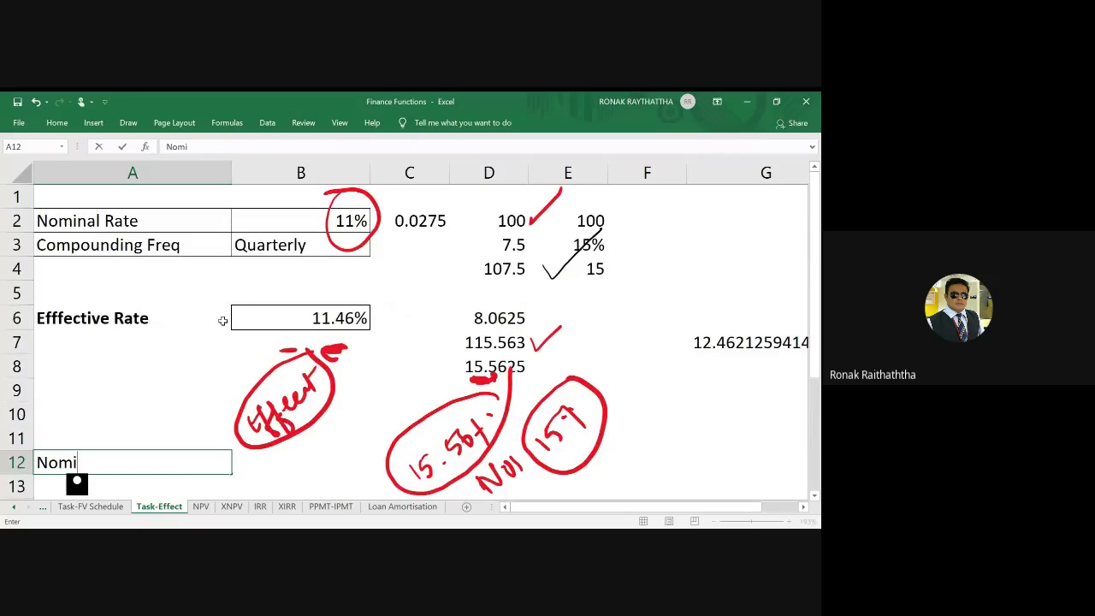
pyautogui.write('nal')
pyautogui.write(' Rat')
pyautogui.write('e')
pyautogui.press('Tab')
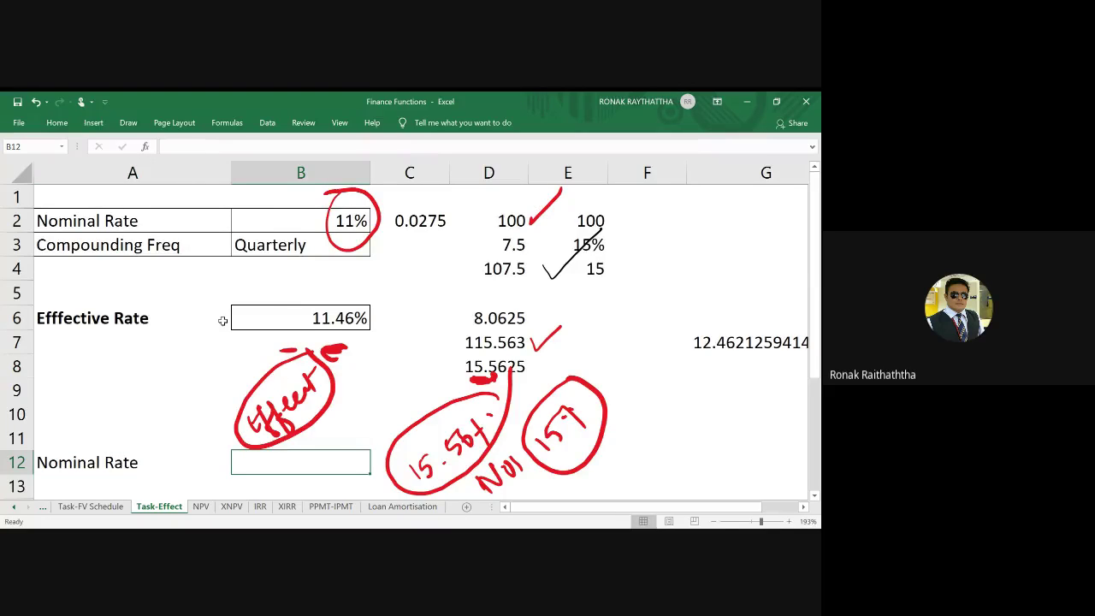
# Erase the red handwritten 'Effect' circle from the sheet
pyautogui.scroll(-2, 222, 320)
pyautogui.click(274, 231)
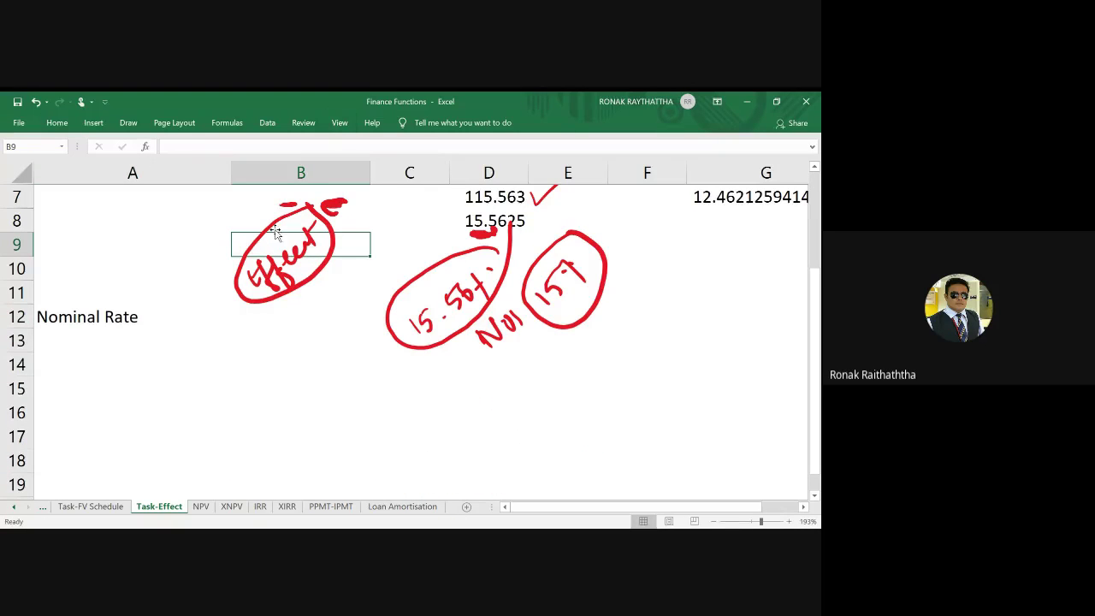
pyautogui.click(265, 279)
pyautogui.press('Delete')
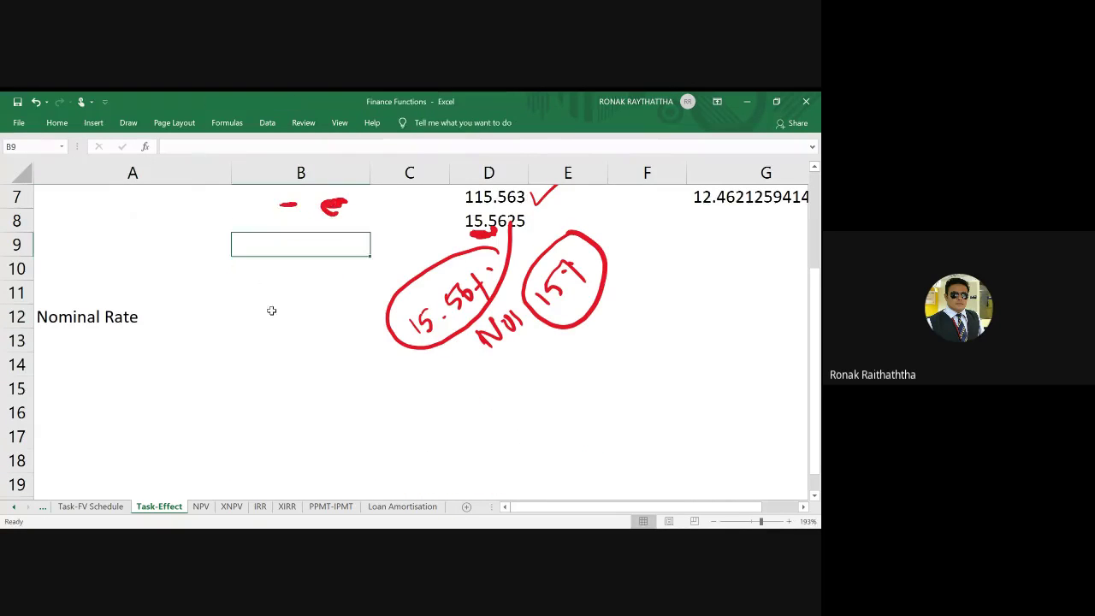
pyautogui.click(259, 318)
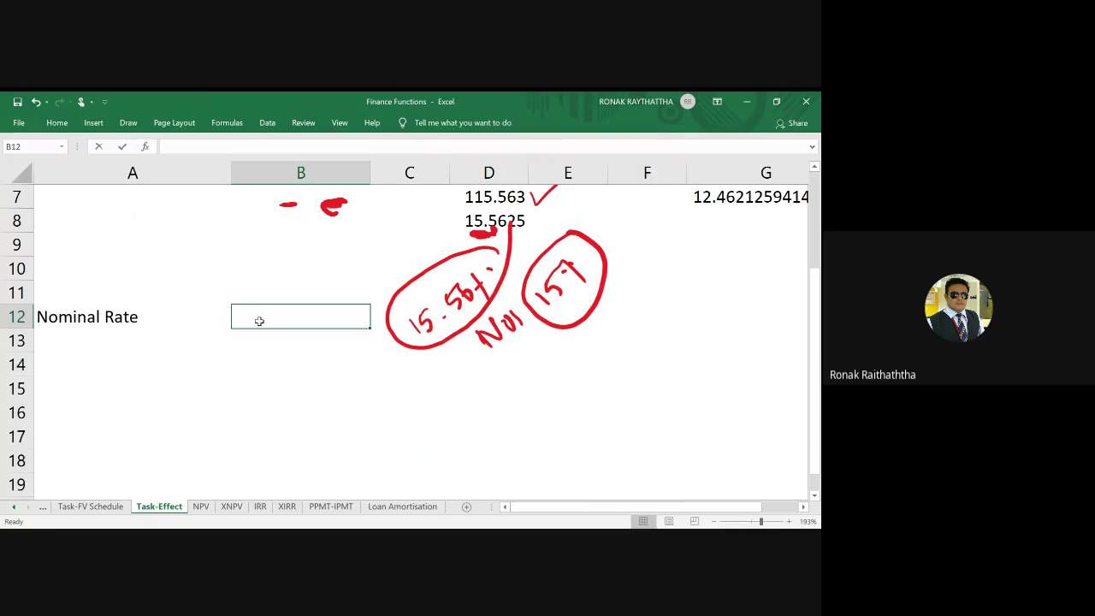
# Enter =NOMINAL(B6,4) in B12, converting the 11.46% effective rate back to 0.11
pyautogui.write('=n')
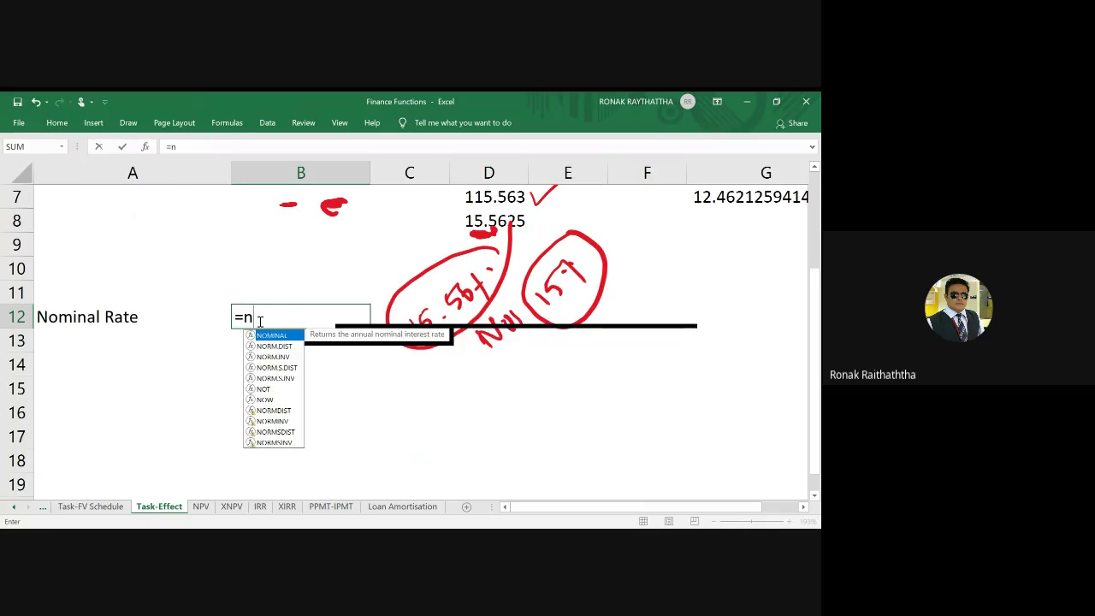
pyautogui.write('omi')
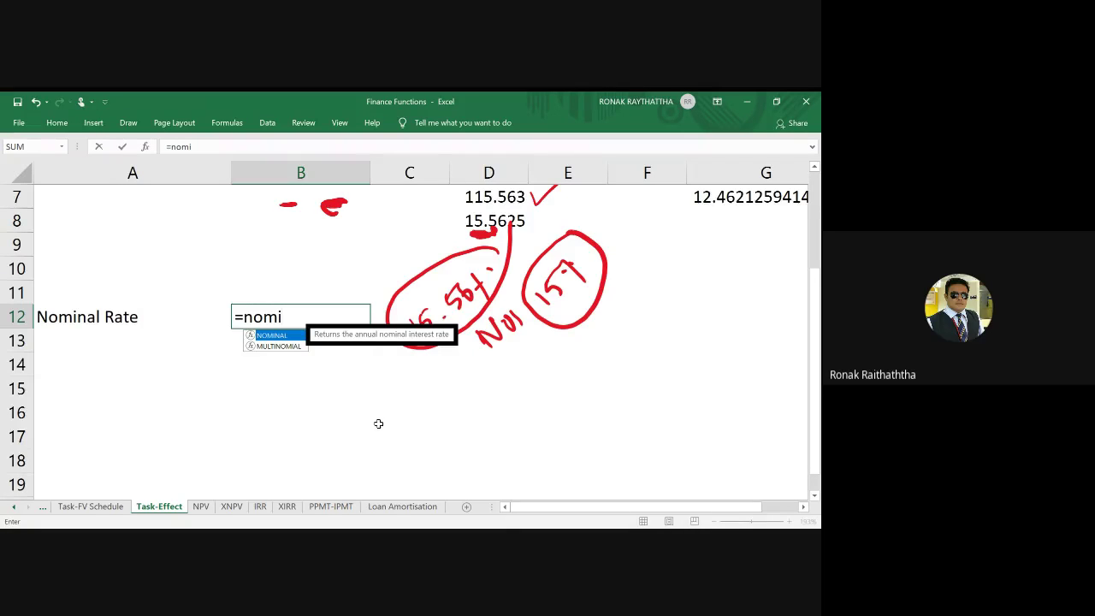
pyautogui.moveTo(230, 338); pyautogui.dragTo(243, 334)
pyautogui.press('Tab')
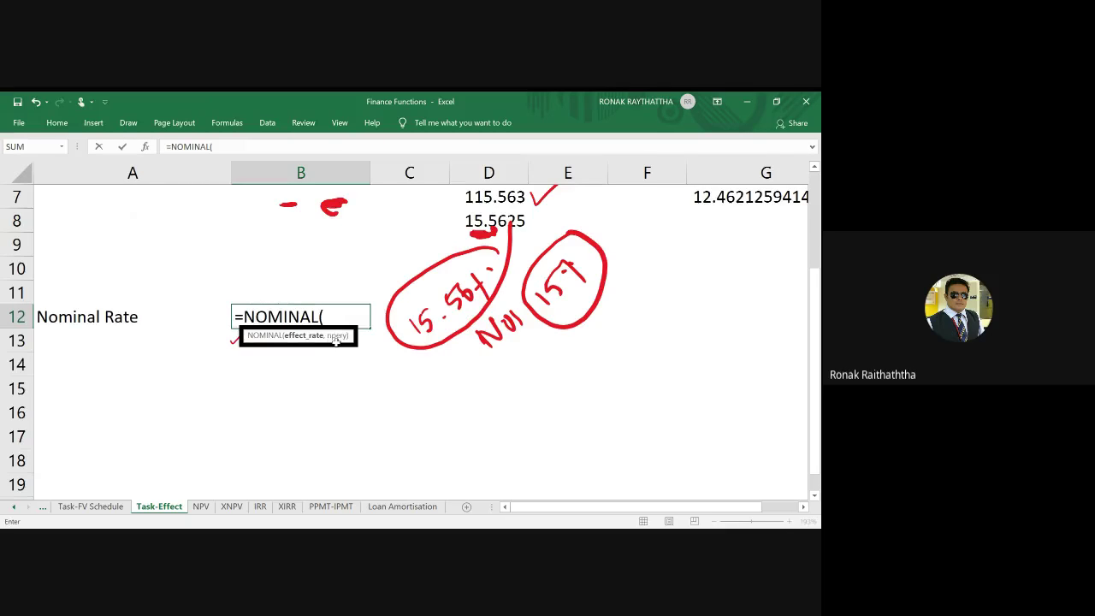
pyautogui.scroll(1, 333, 338)
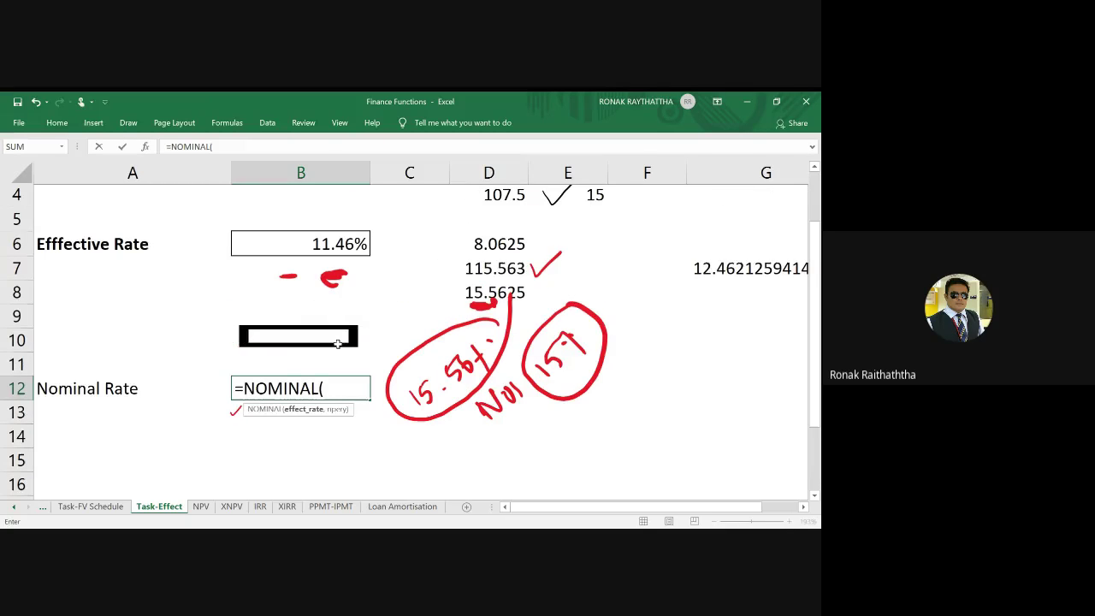
pyautogui.click(309, 246)
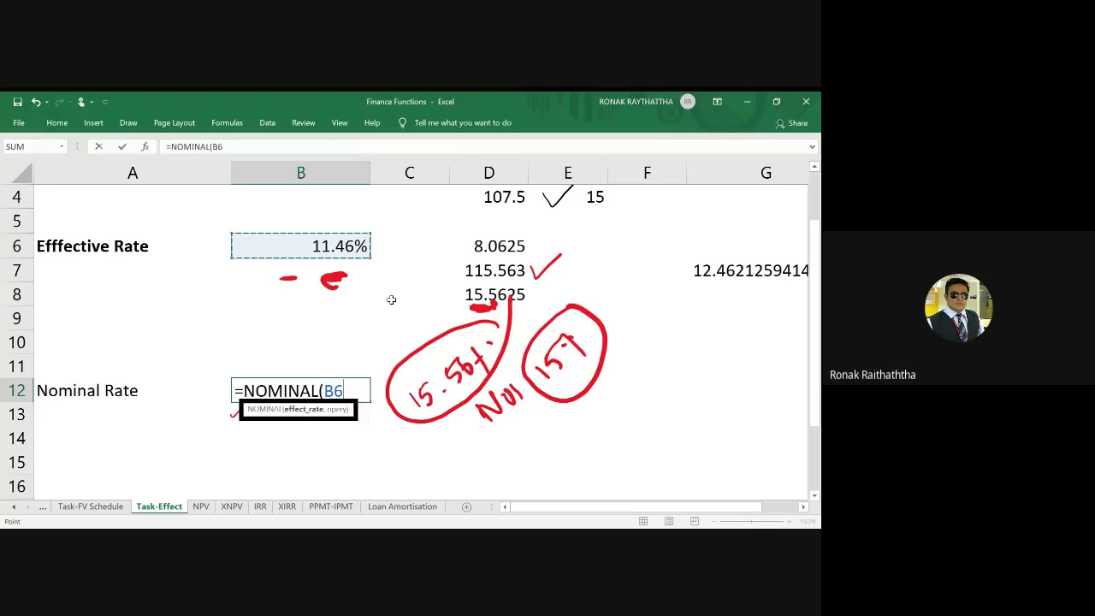
pyautogui.write(',')
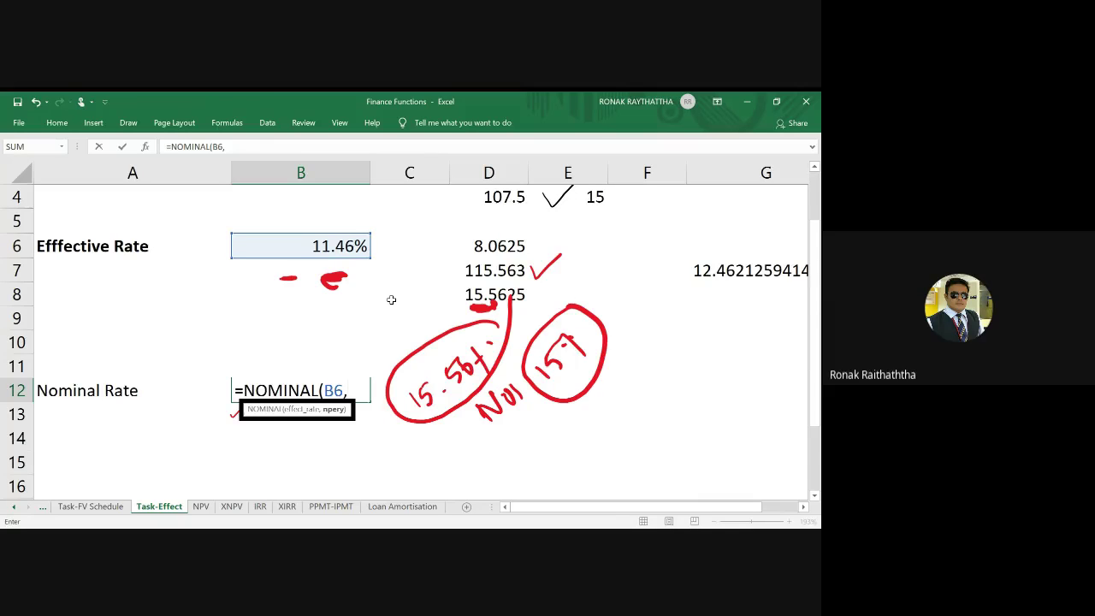
pyautogui.write('4)')
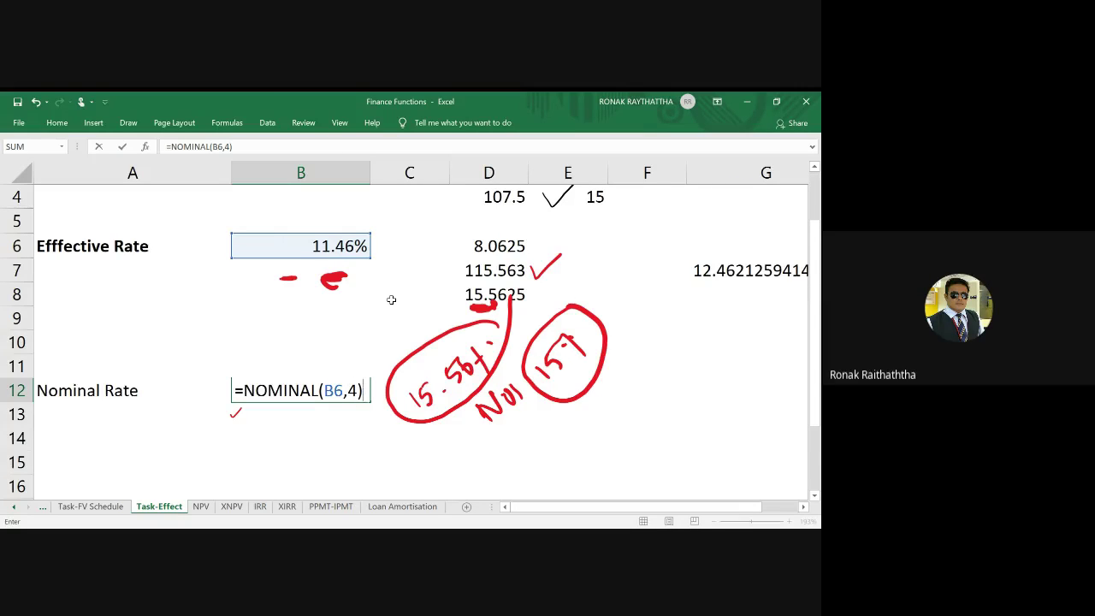
pyautogui.press('Return')
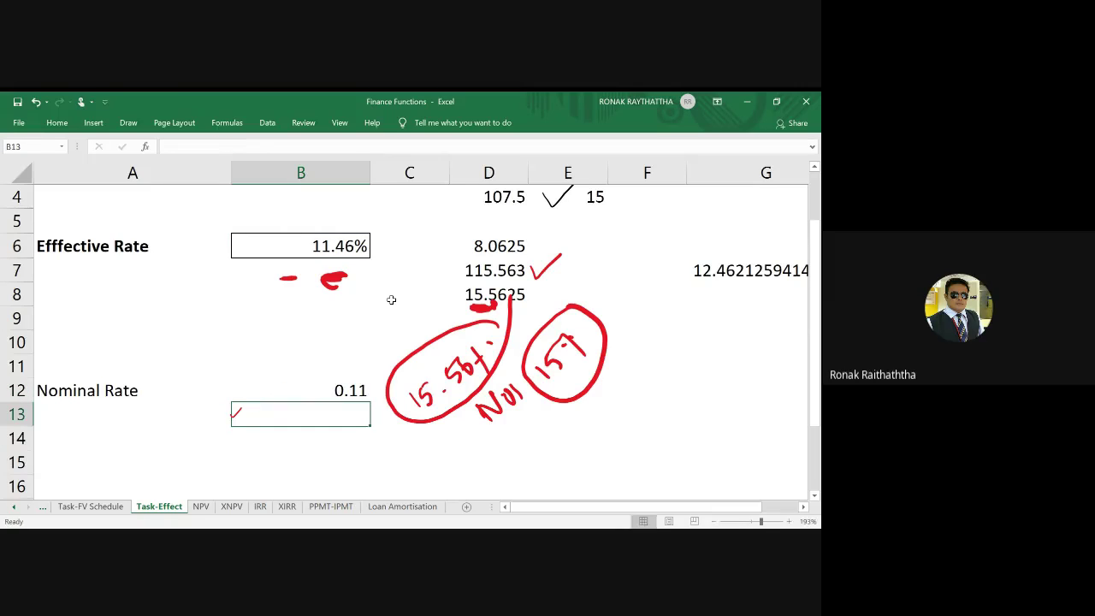
# Apply Percent Style to B12 so it displays 11%
pyautogui.click(356, 388)
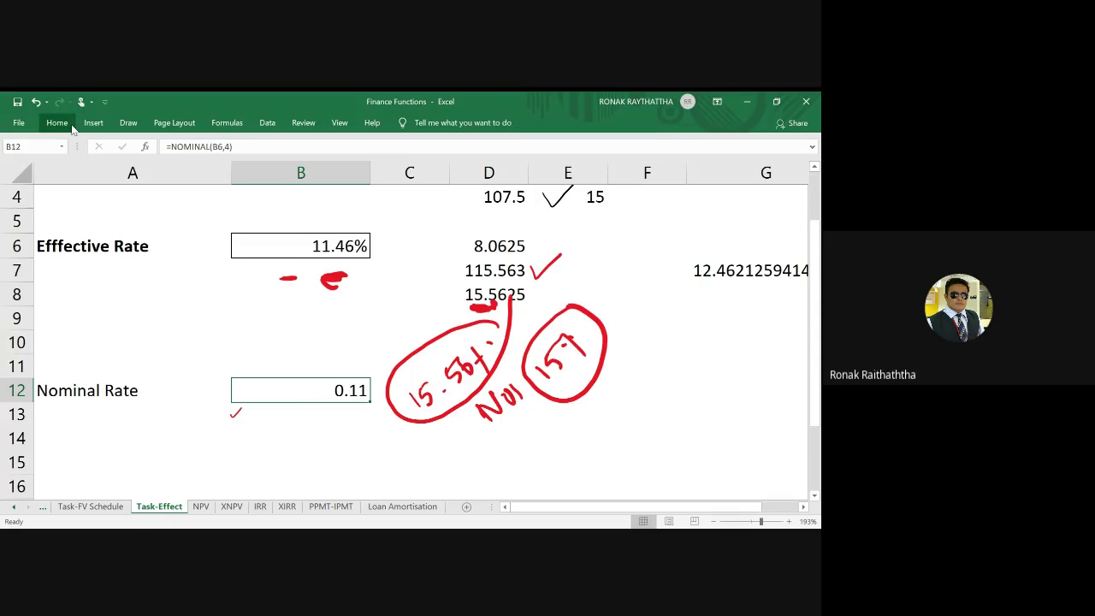
pyautogui.click(58, 122)
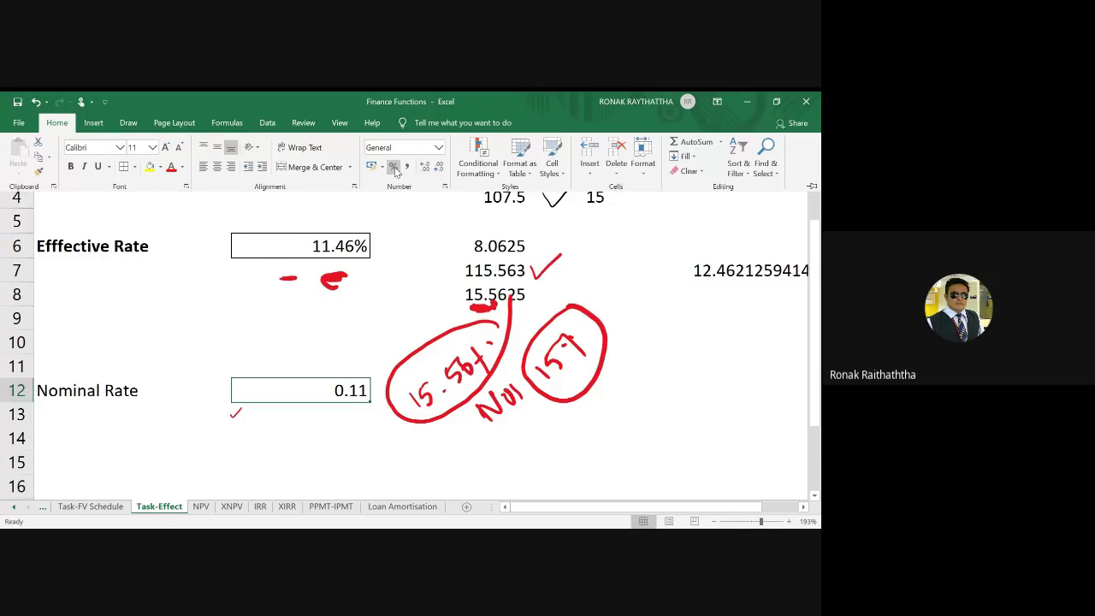
pyautogui.click(394, 167)
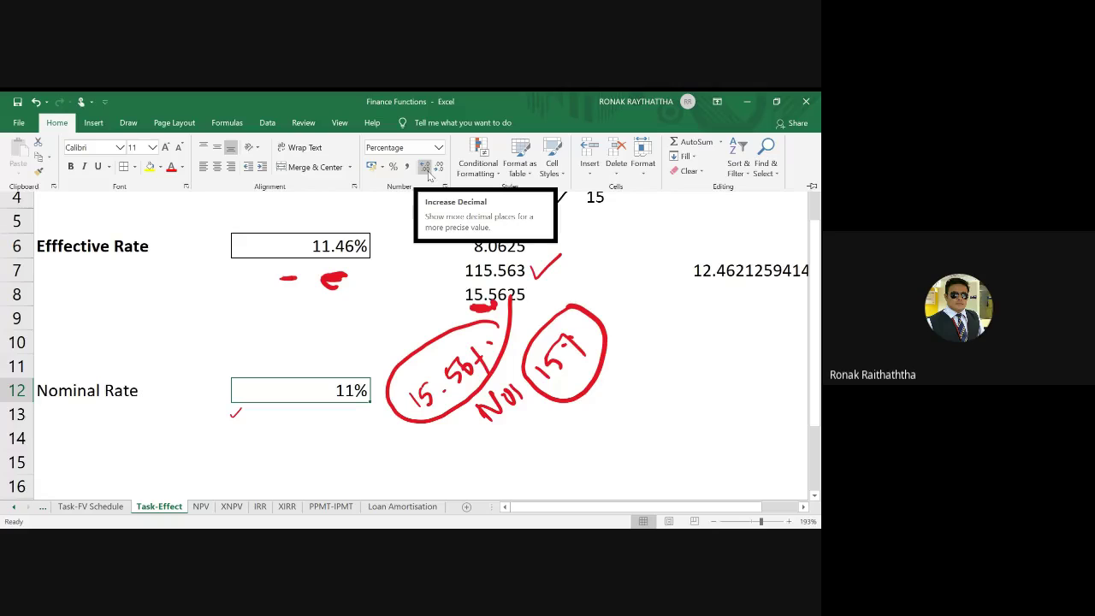
pyautogui.click(139, 252)
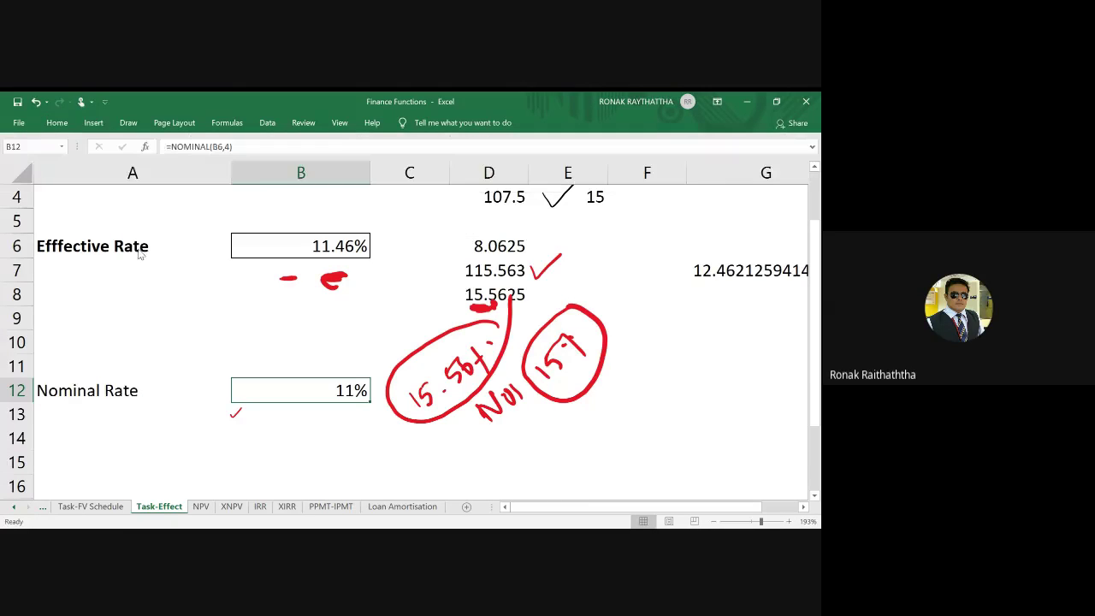
# Review the =EFFECT(B2,4) formula in B6 and leave it unchanged
pyautogui.click(140, 252)
pyautogui.click(265, 248)
pyautogui.doubleClick(273, 248)
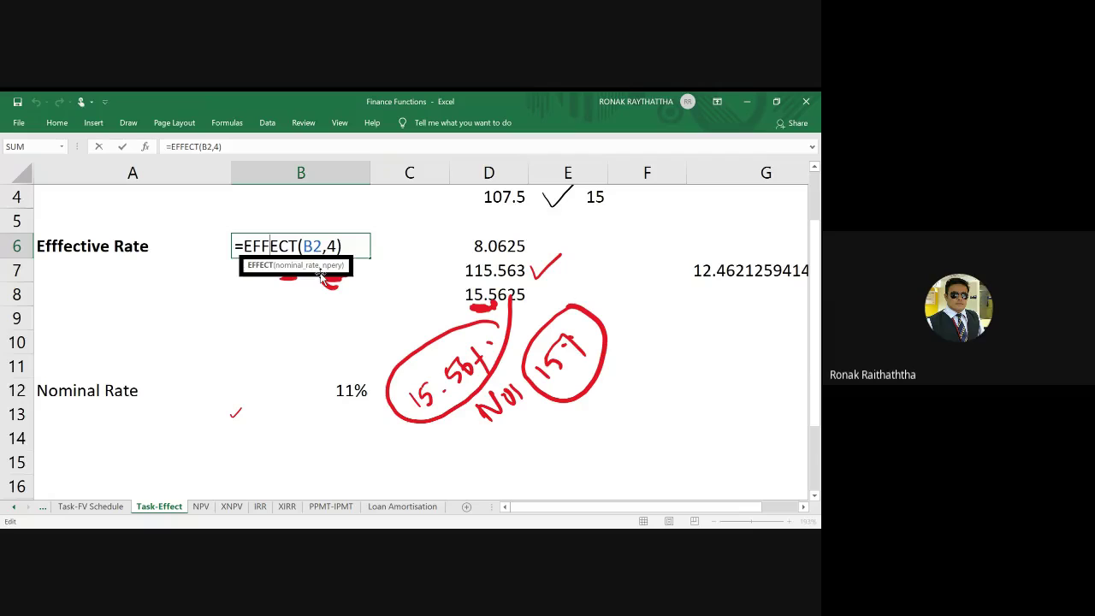
pyautogui.press('Escape')
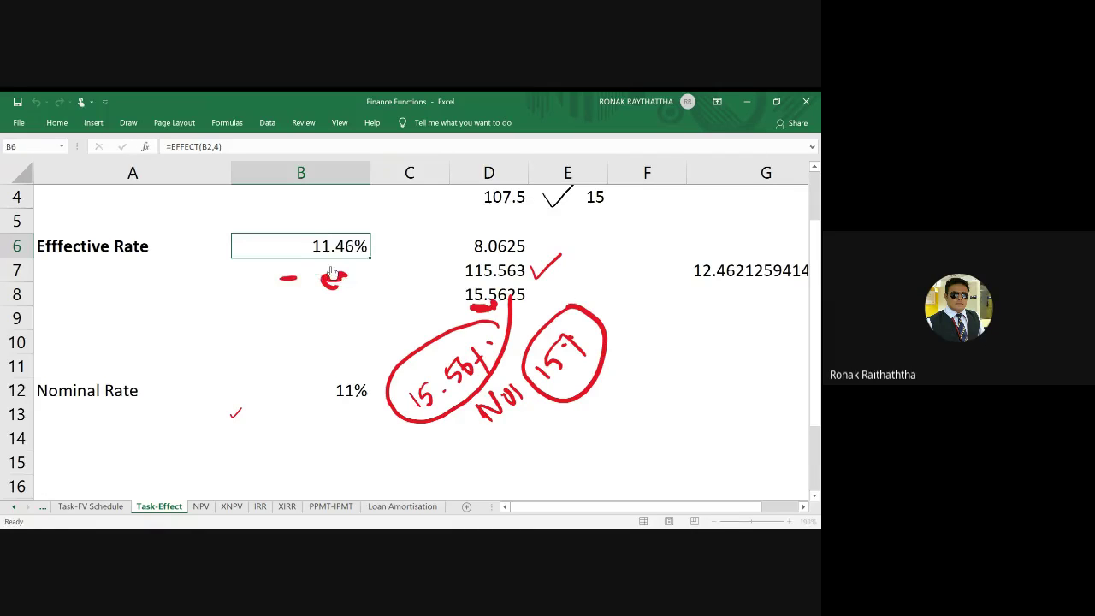
pyautogui.scroll(-2, 329, 278)
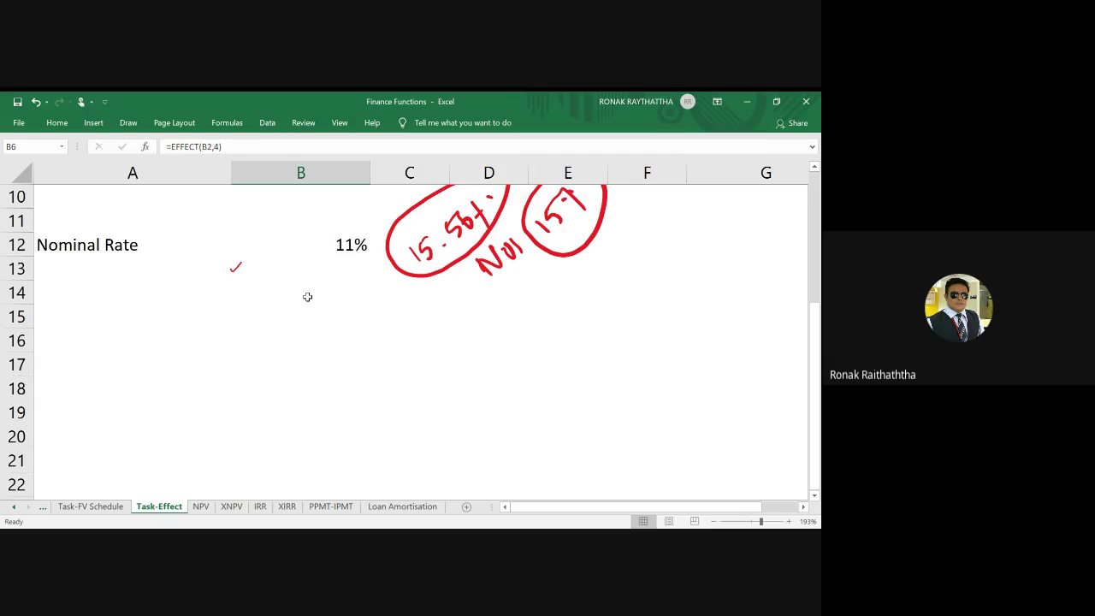
# Type 'Nominal rate is 15%' in A14 and 'Compounding is done on monthly basis' in A15
pyautogui.click(116, 293)
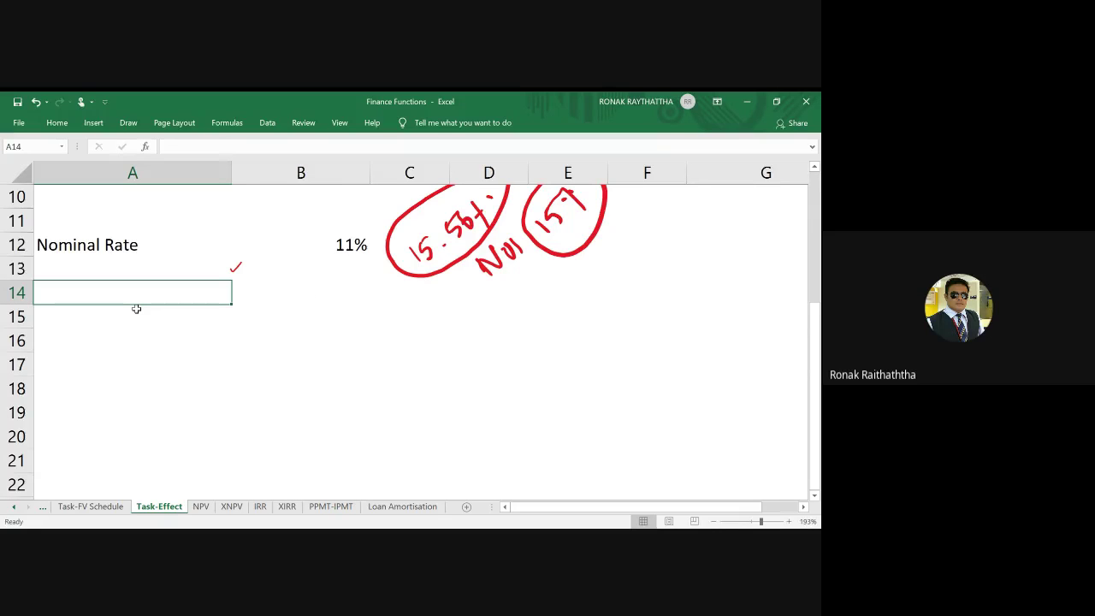
pyautogui.write('Nomin')
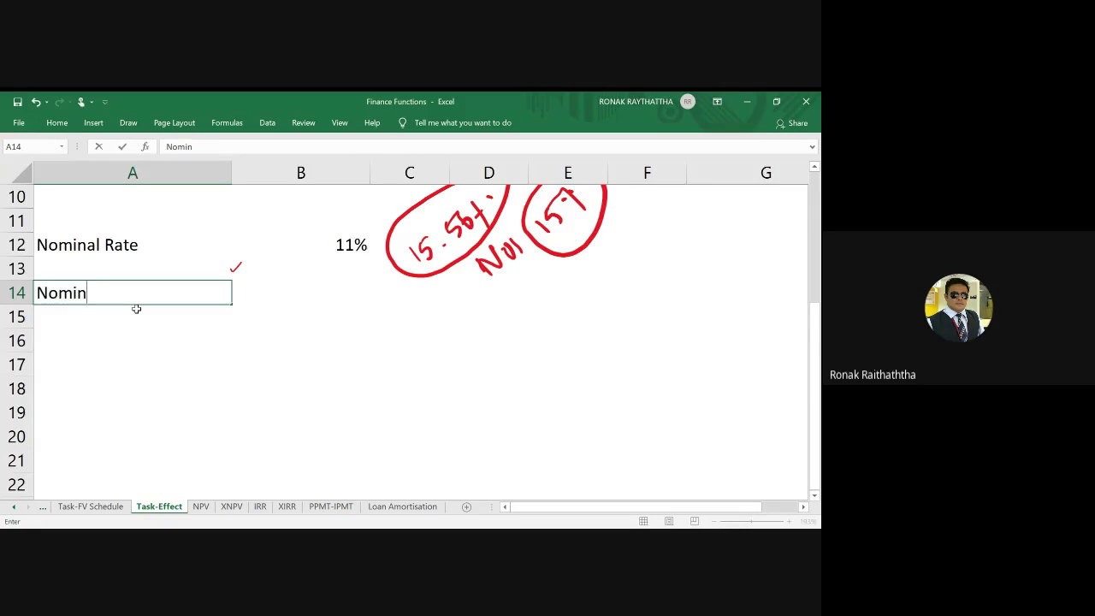
pyautogui.write('al rate is ')
pyautogui.write('15%')
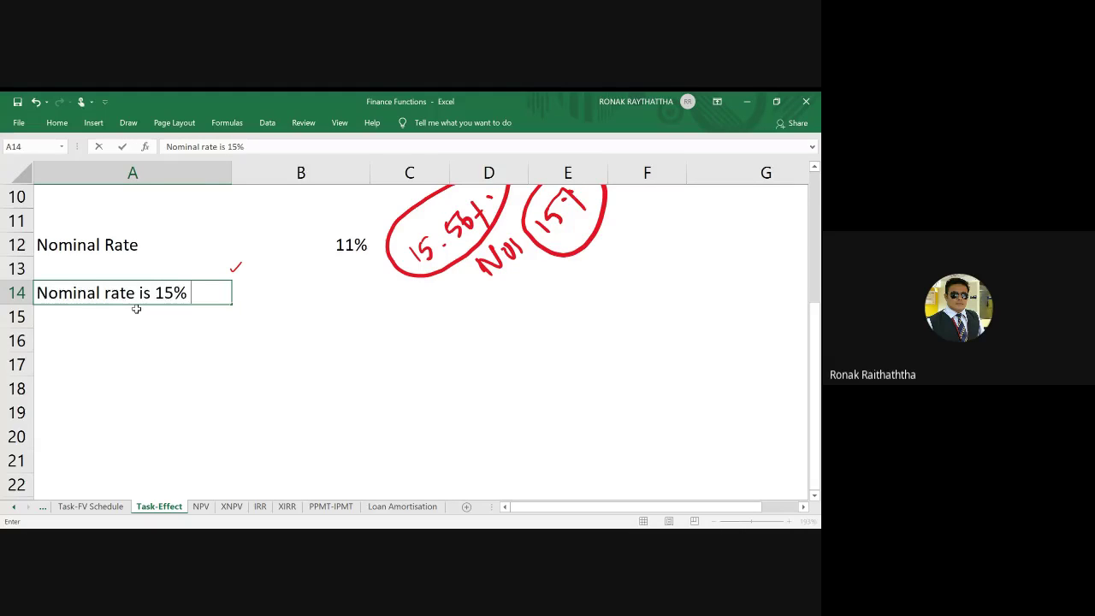
pyautogui.press('Return')
pyautogui.write('Comp')
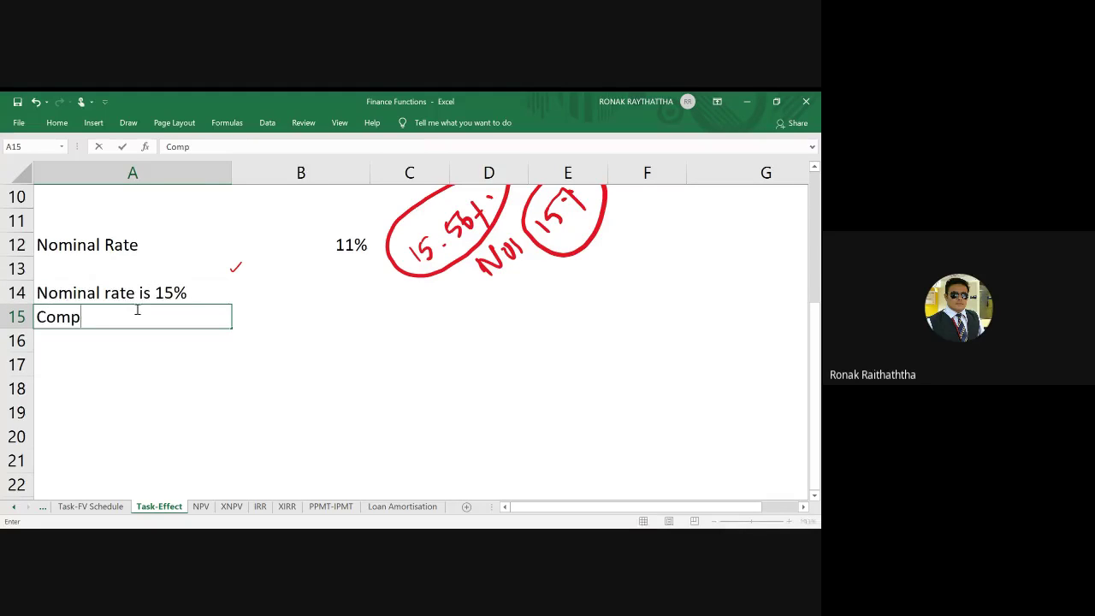
pyautogui.write('oundi')
pyautogui.write('ng is done')
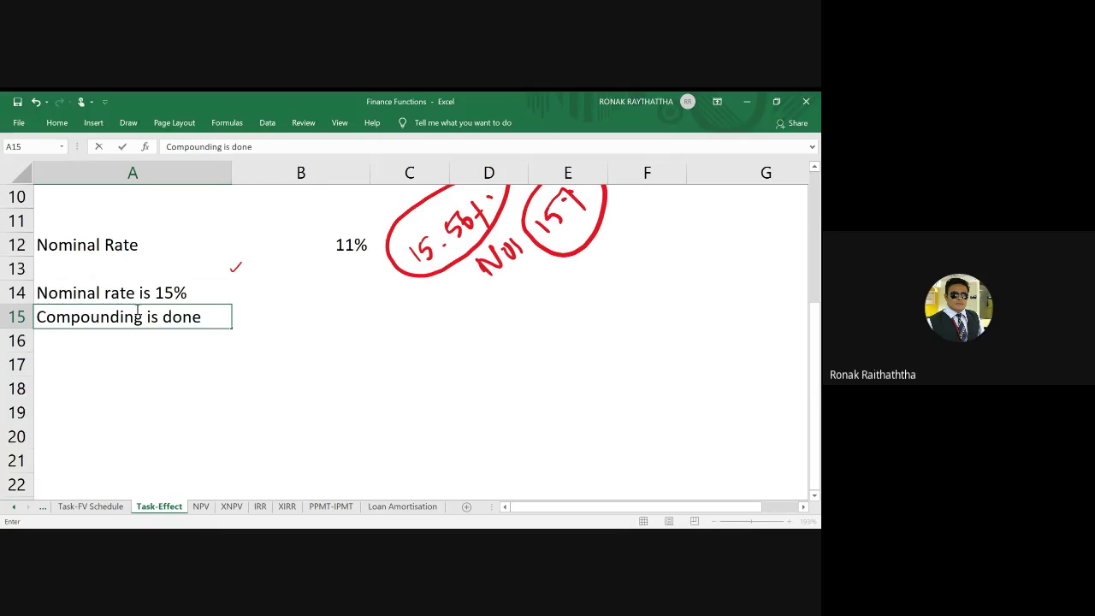
pyautogui.write(' on')
pyautogui.write(' mont')
pyautogui.press('BackSpace')
pyautogui.write('thly')
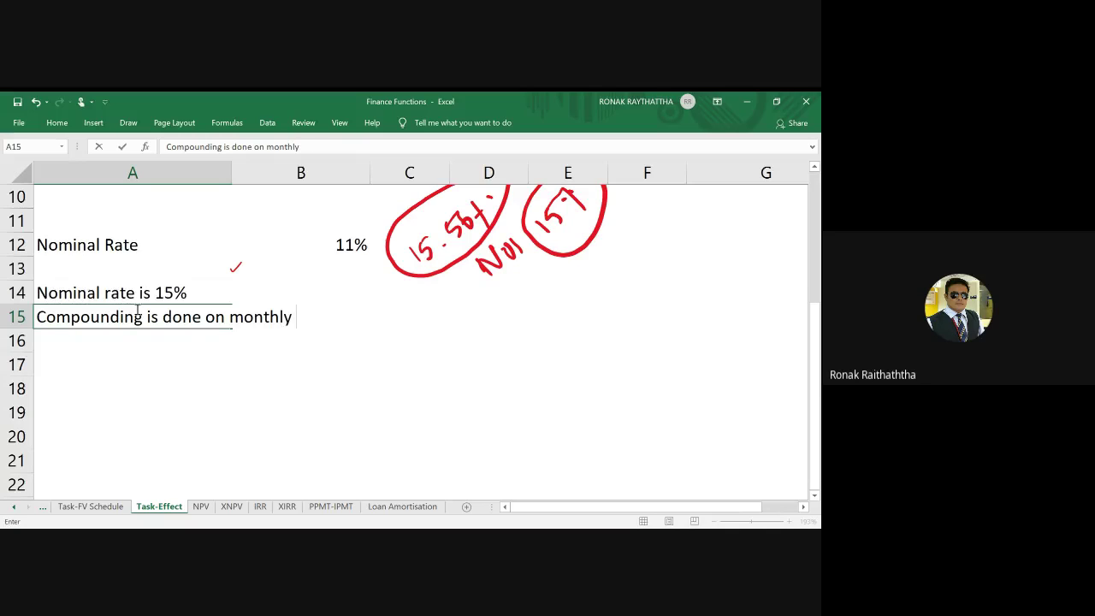
pyautogui.write(' bais')
pyautogui.press('BackSpace')
pyautogui.press('BackSpace')
pyautogui.write('si')
pyautogui.write('s')
pyautogui.press('Return')
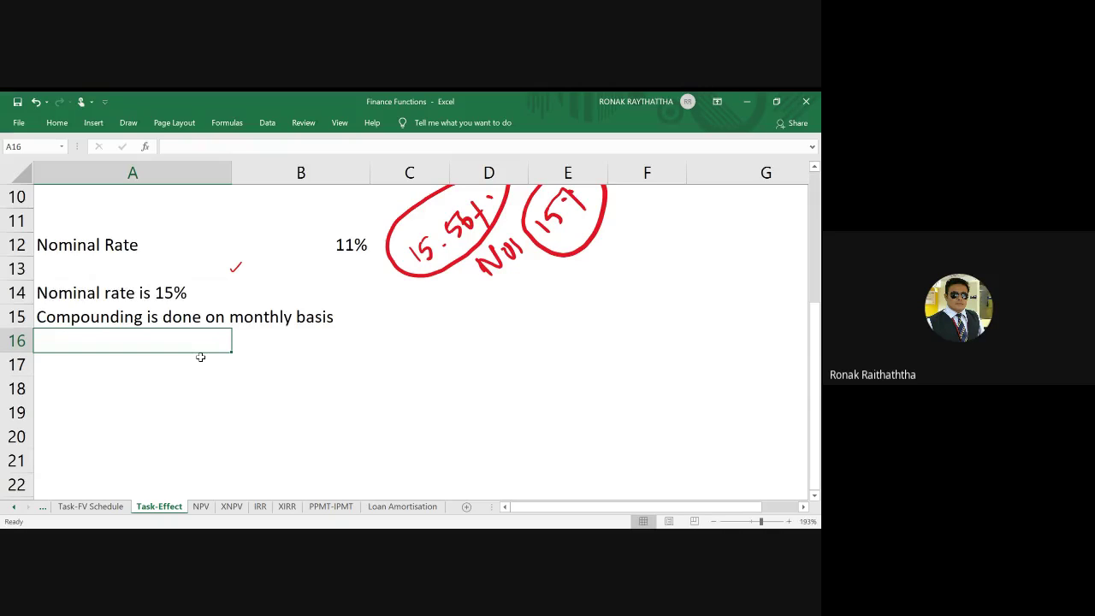
# Enter =EFFECT(15%,12) in B16 for the effective rate of 15% compounded monthly
pyautogui.press('Right')
pyautogui.press('Left')
pyautogui.press('Right')
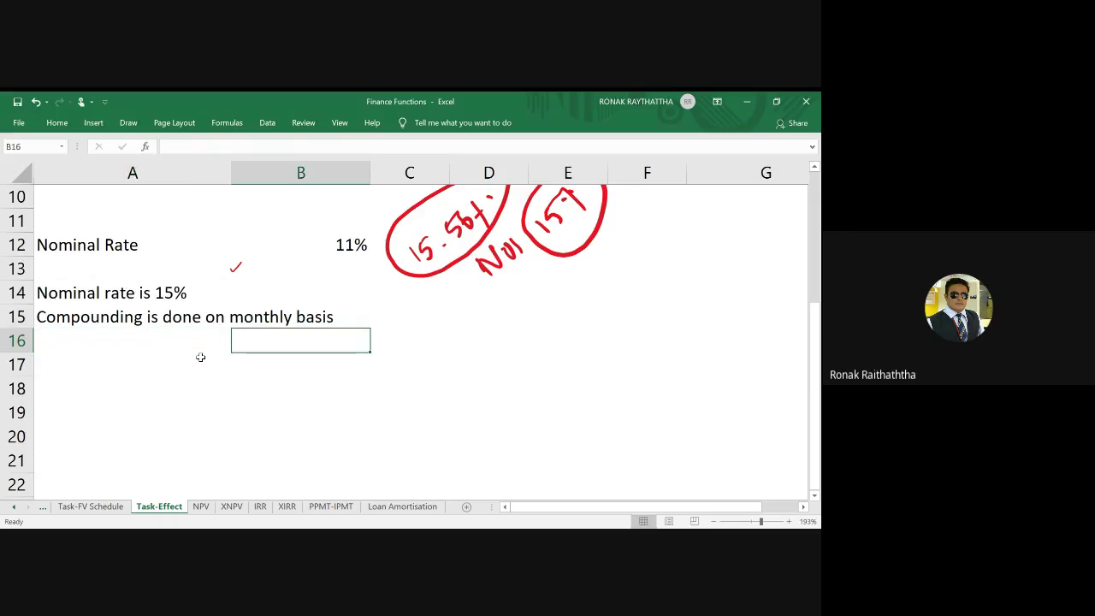
pyautogui.write('=')
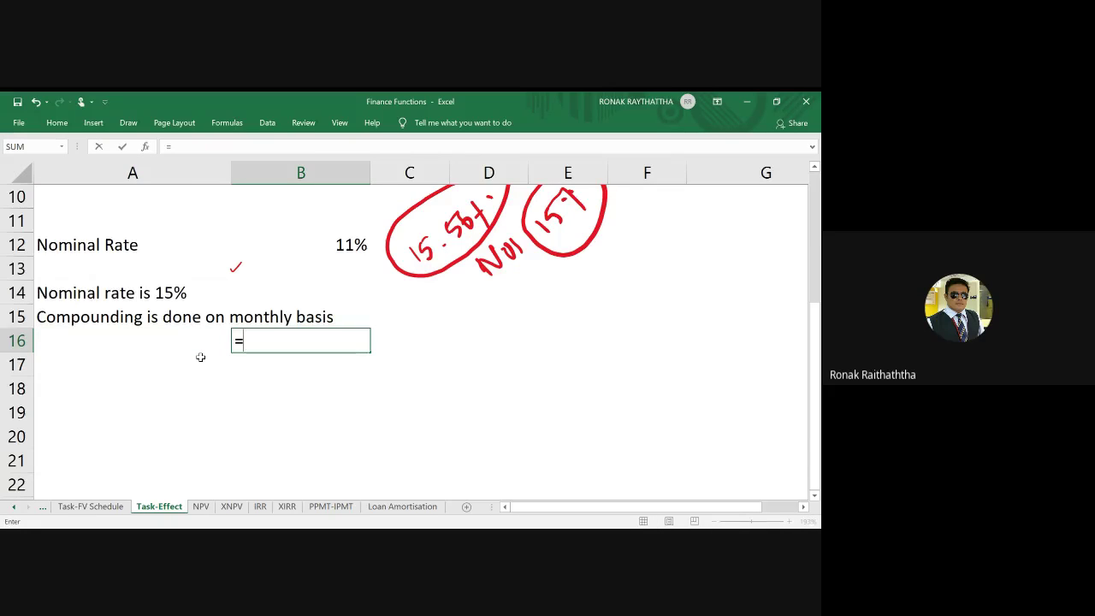
pyautogui.write('eff')
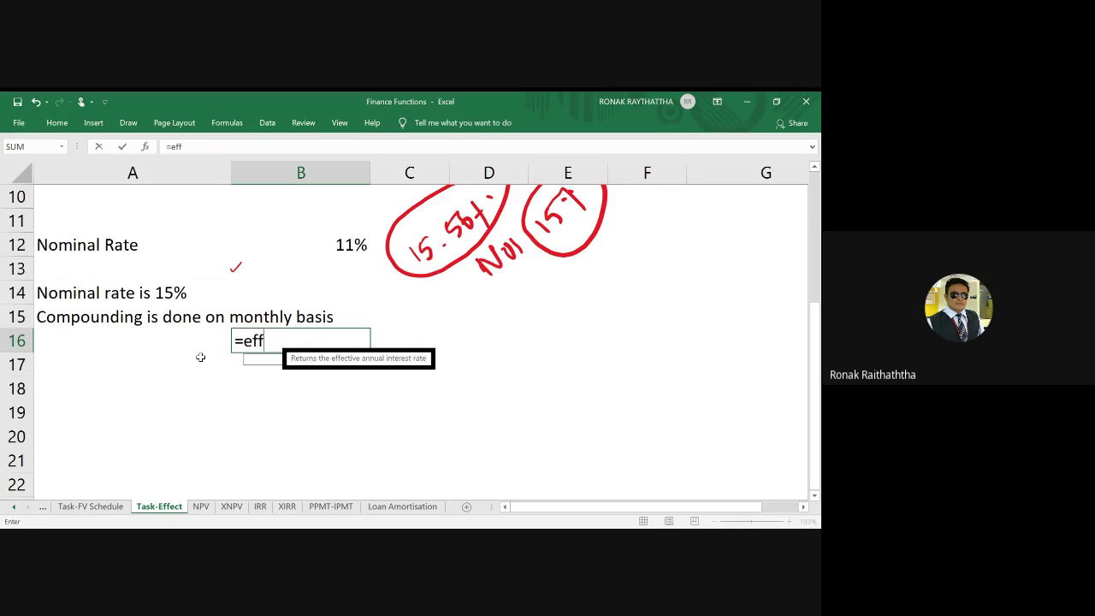
pyautogui.write('ecr')
pyautogui.press('BackSpace')
pyautogui.press('Tab')
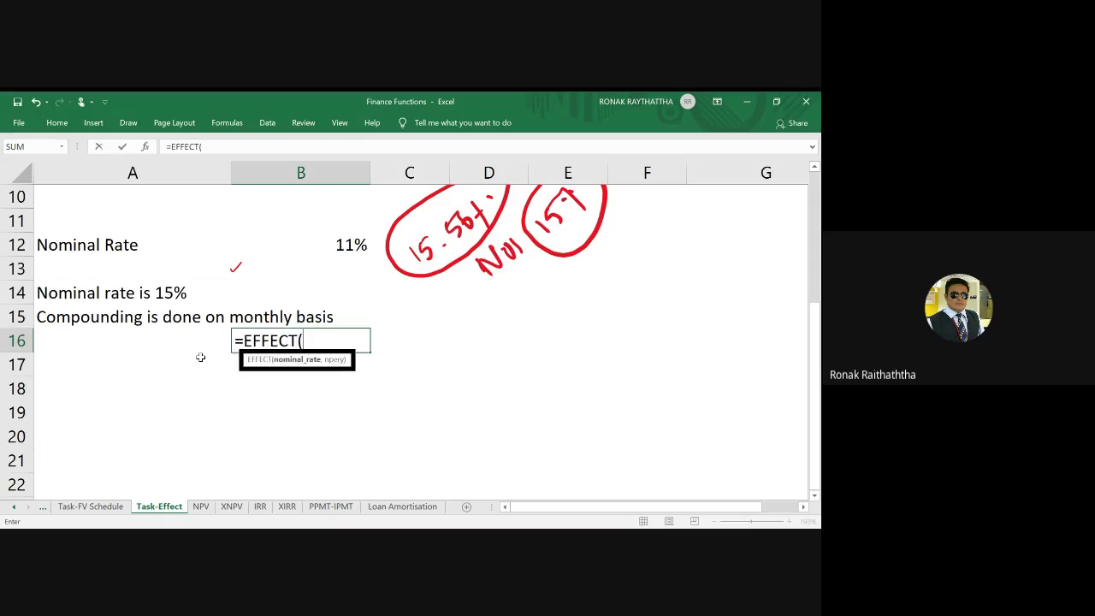
pyautogui.write('1')
pyautogui.write('5%')
pyautogui.write(',')
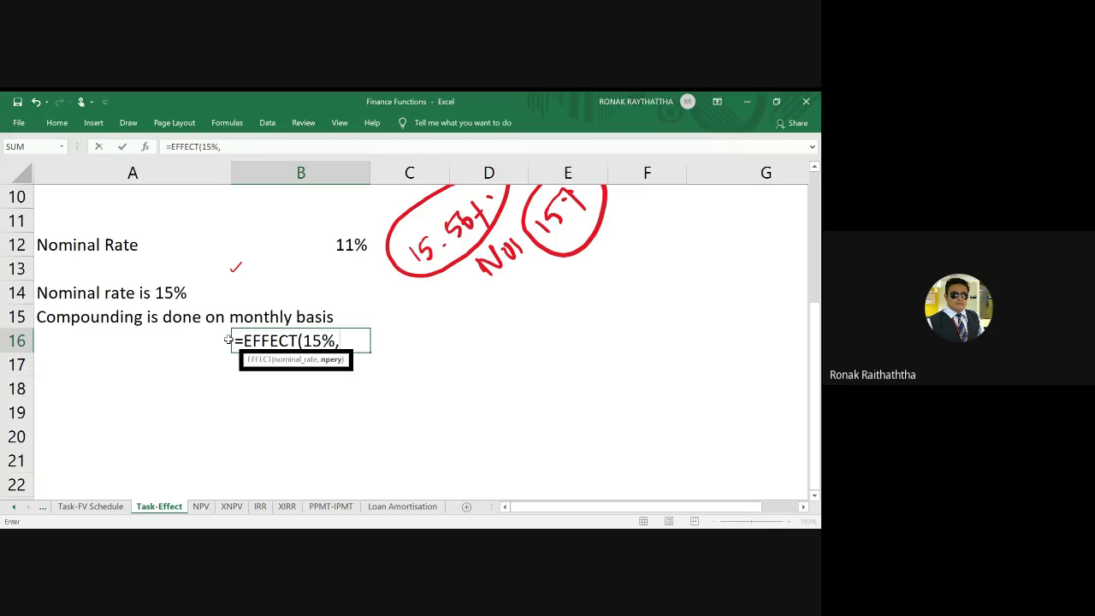
pyautogui.write('12')
pyautogui.write(')')
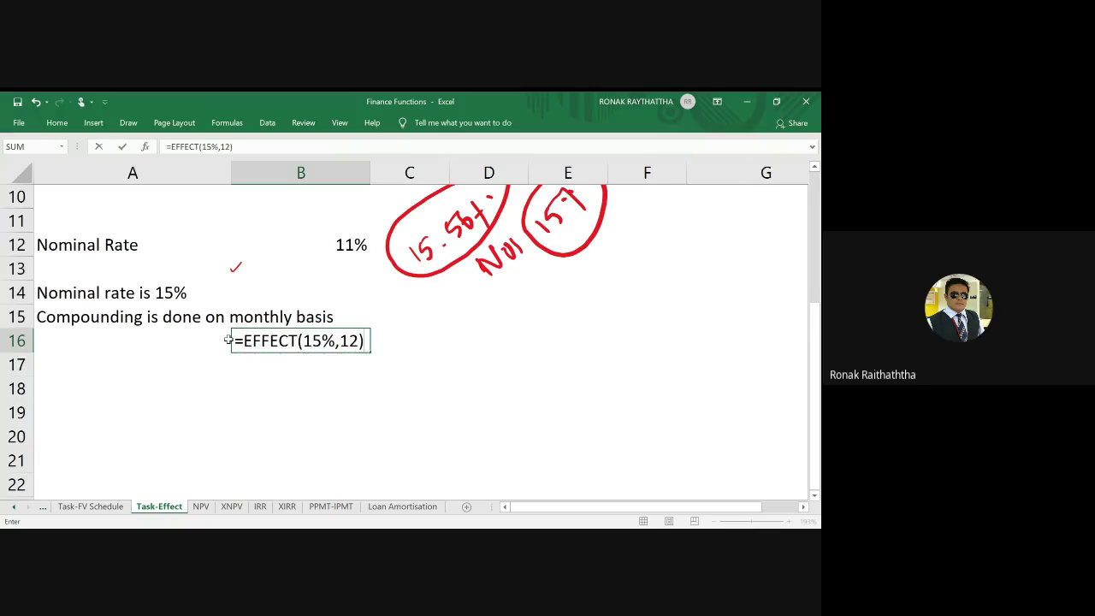
pyautogui.press('Return')
# Format B16 as a percentage with two extra decimals showing 16.075%, then switch to the NPV sheet
pyautogui.press('Up')
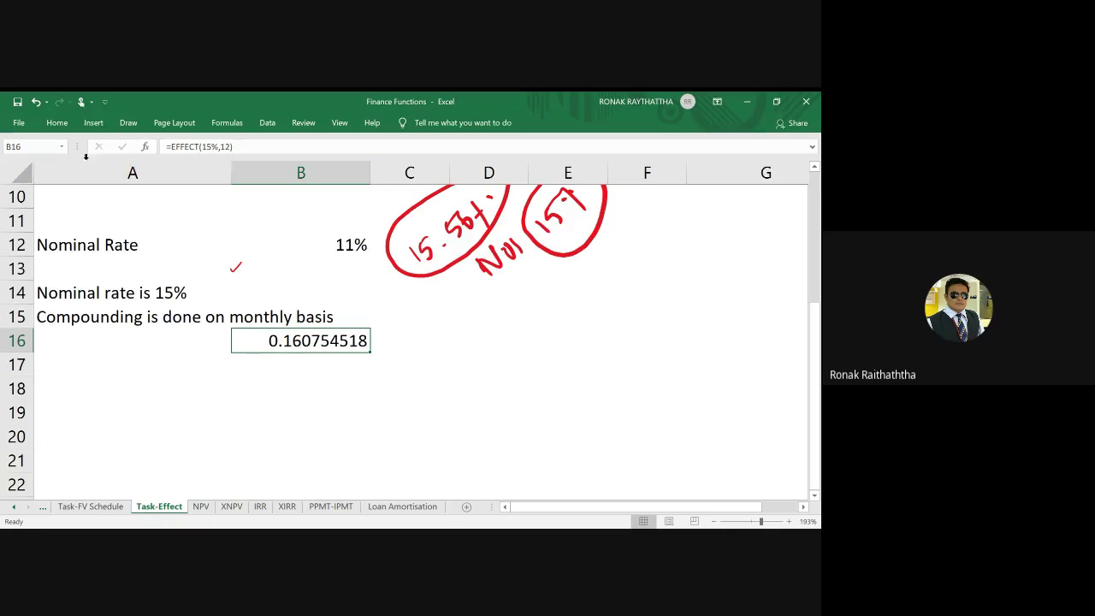
pyautogui.click(56, 124)
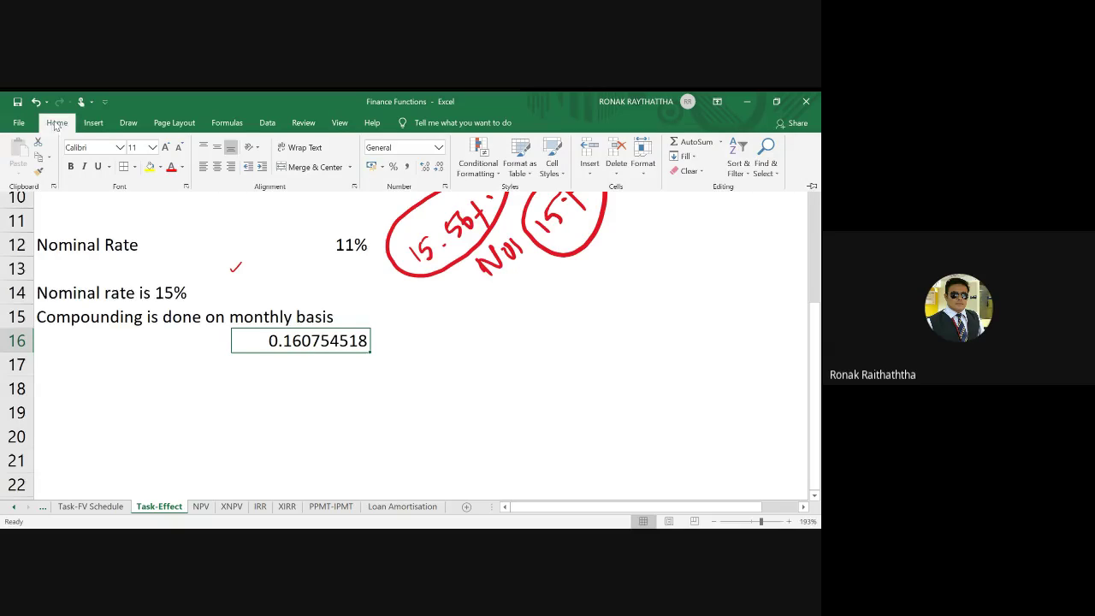
pyautogui.click(393, 166)
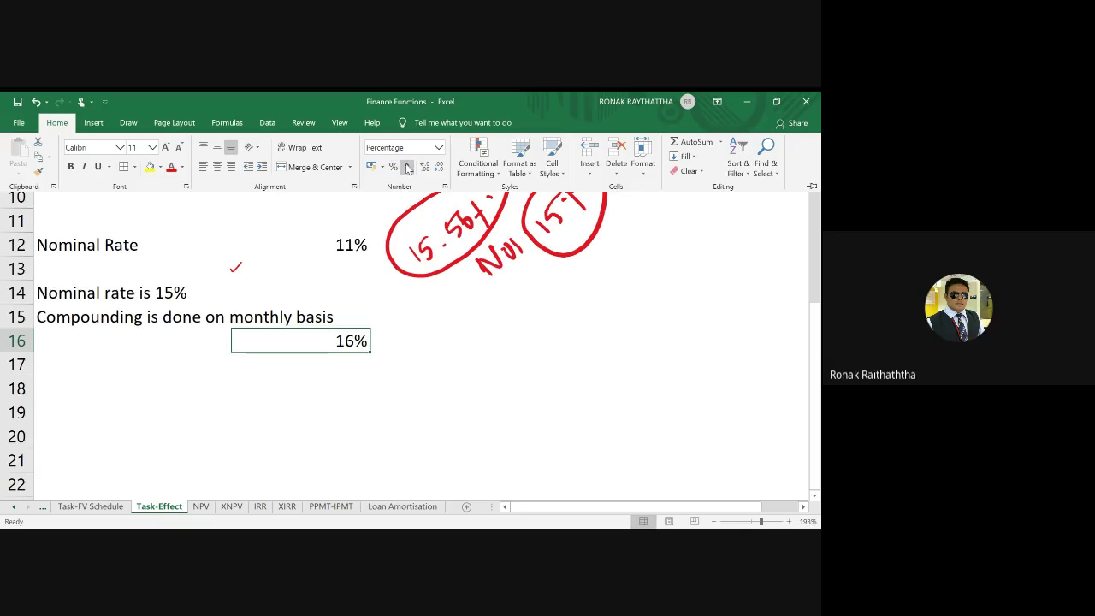
pyautogui.click(424, 167)
pyautogui.click(425, 168)
pyautogui.click(425, 167)
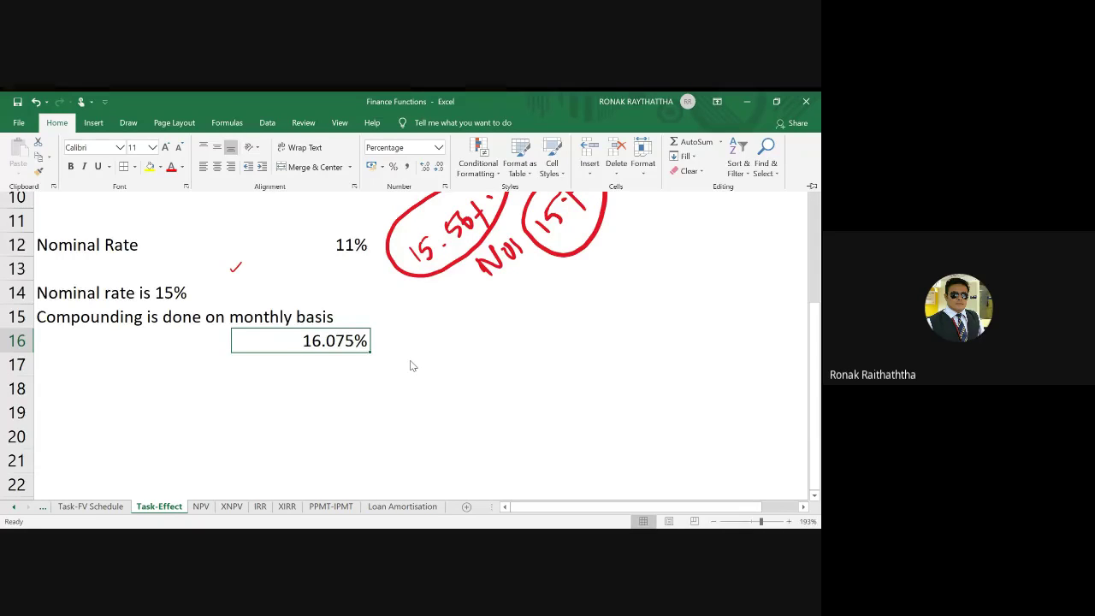
pyautogui.click(203, 509)
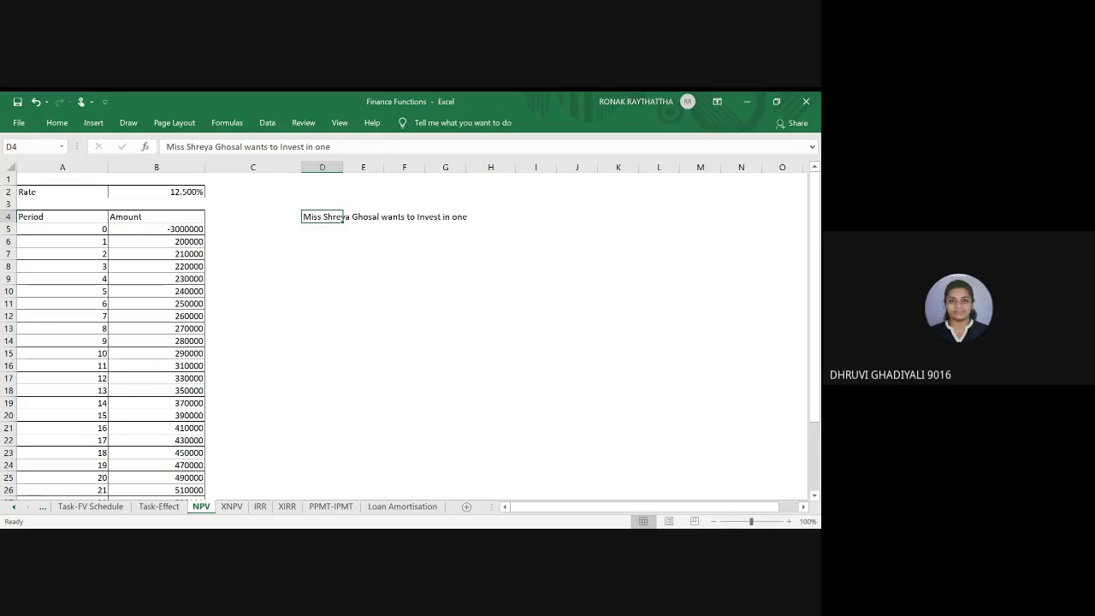
pyautogui.click(153, 508)
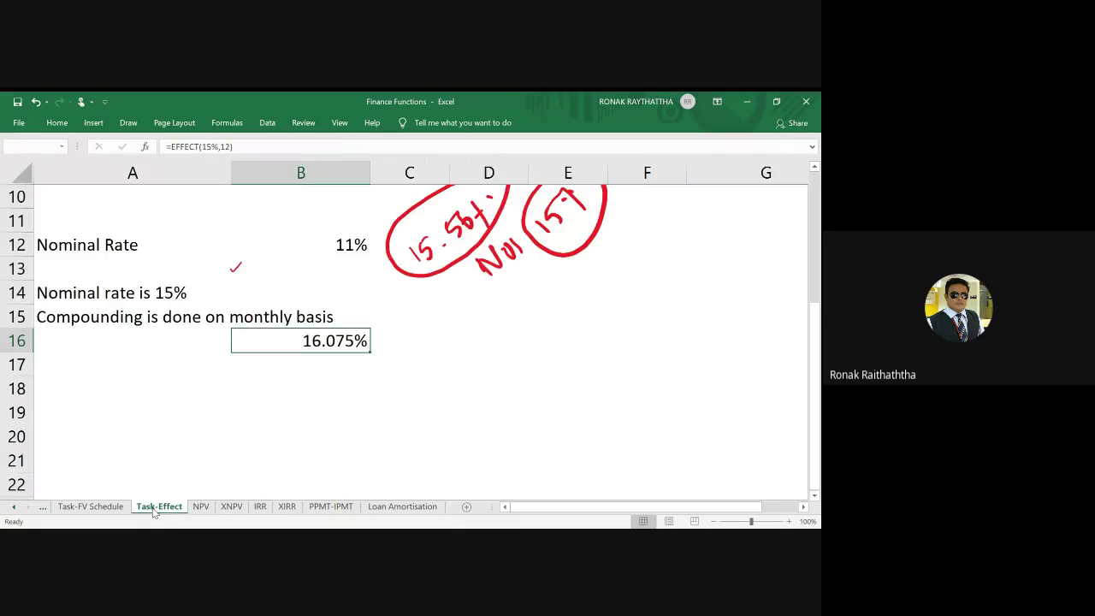
pyautogui.scroll(3, 174, 435)
pyautogui.scroll(-1, 174, 435)
pyautogui.scroll(-1, 175, 435)
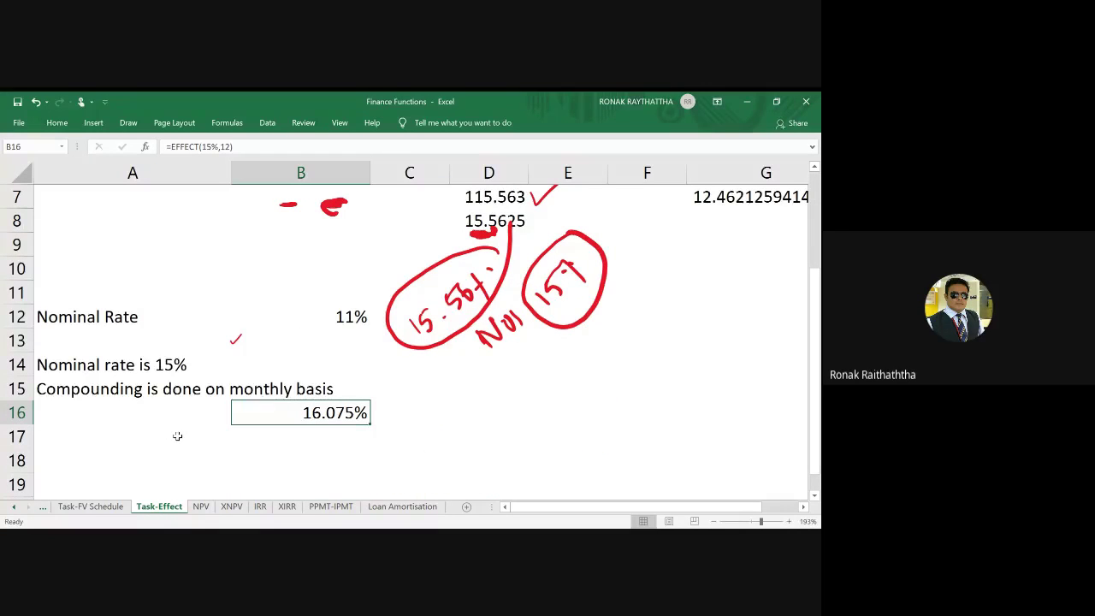
pyautogui.click(202, 507)
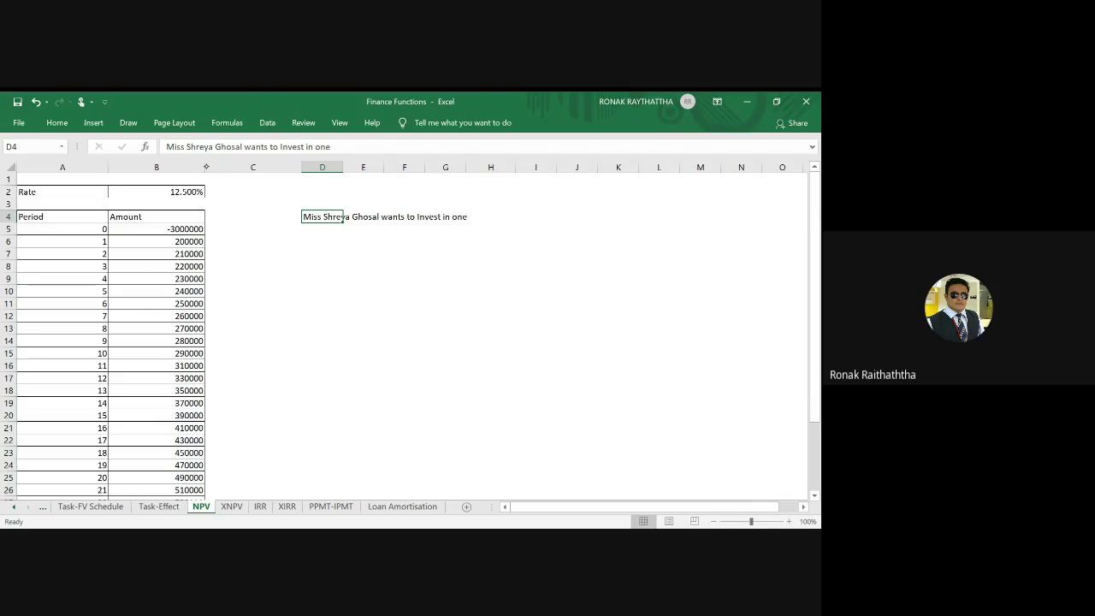
# Handwrite 'Cashflow × discount factor = P.V' in red beside the data
pyautogui.moveTo(440, 301)
pyautogui.mouseDown()
pyautogui.moveTo(435, 327)
pyautogui.moveTo(486, 324)
pyautogui.moveTo(475, 323)
pyautogui.moveTo(507, 283)
pyautogui.moveTo(539, 276)
pyautogui.mouseUp()
pyautogui.moveTo(537, 260)
pyautogui.mouseDown()
pyautogui.moveTo(528, 277)
pyautogui.moveTo(561, 244)
pyautogui.moveTo(588, 269)
pyautogui.moveTo(601, 238)
pyautogui.moveTo(625, 216)
pyautogui.moveTo(614, 241)
pyautogui.moveTo(642, 210)
pyautogui.mouseUp()
pyautogui.click(571, 255)
pyautogui.moveTo(635, 220); pyautogui.dragTo(666, 200)
pyautogui.click(674, 202)
pyautogui.moveTo(680, 189); pyautogui.dragTo(689, 189)
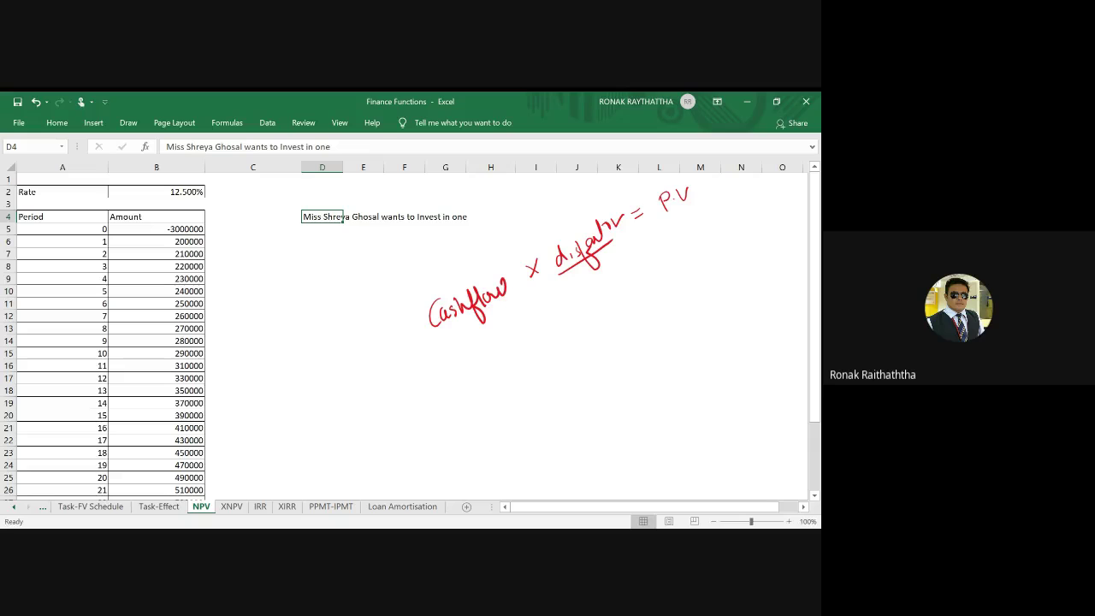
# Add period numbers, a multiply sign, and the discount factor 1/(1+r)^n in ink
pyautogui.moveTo(407, 341); pyautogui.dragTo(446, 431)
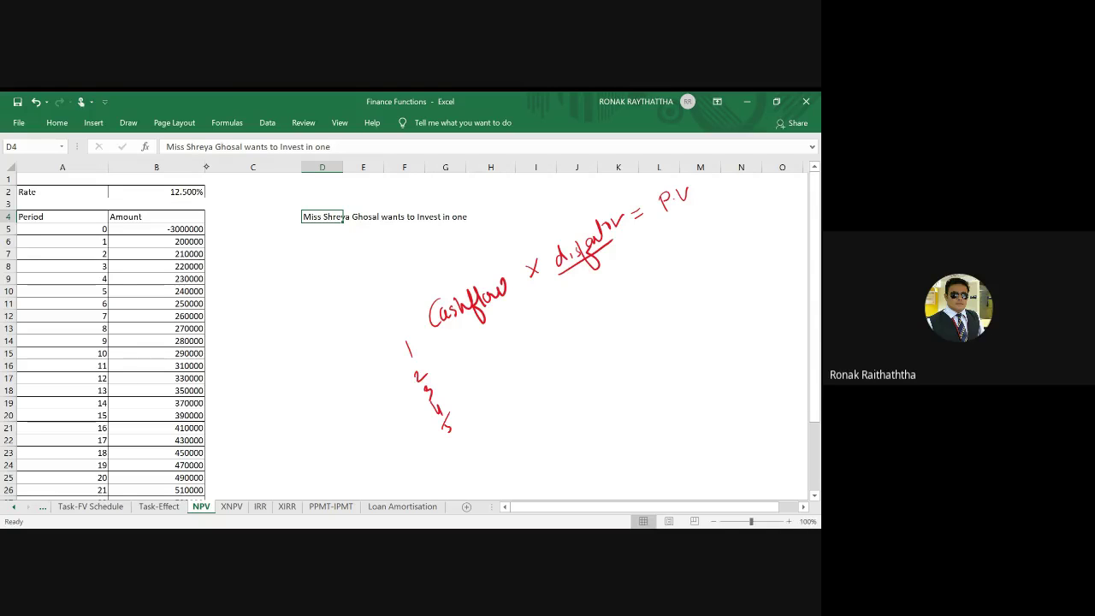
pyautogui.moveTo(442, 333); pyautogui.dragTo(486, 408)
pyautogui.moveTo(528, 302); pyautogui.dragTo(535, 313)
pyautogui.moveTo(535, 302); pyautogui.dragTo(528, 313)
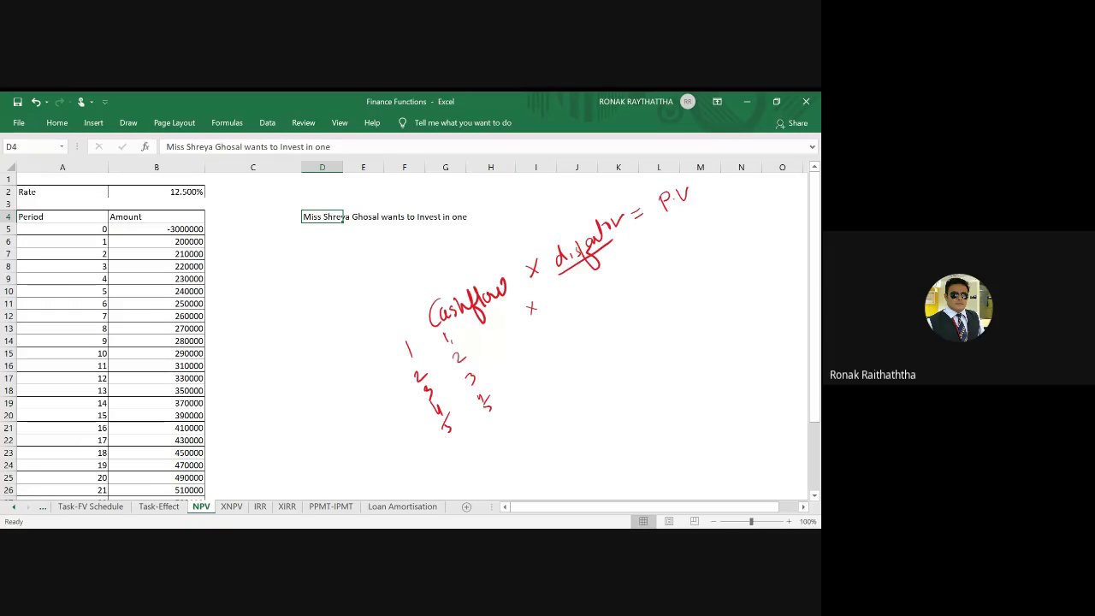
pyautogui.moveTo(496, 199)
pyautogui.mouseDown()
pyautogui.moveTo(501, 243)
pyautogui.moveTo(513, 248)
pyautogui.moveTo(544, 222)
pyautogui.mouseUp()
pyautogui.moveTo(539, 218); pyautogui.dragTo(540, 229)
pyautogui.moveTo(546, 219)
pyautogui.mouseDown()
pyautogui.moveTo(561, 223)
pyautogui.moveTo(564, 193)
pyautogui.mouseUp()
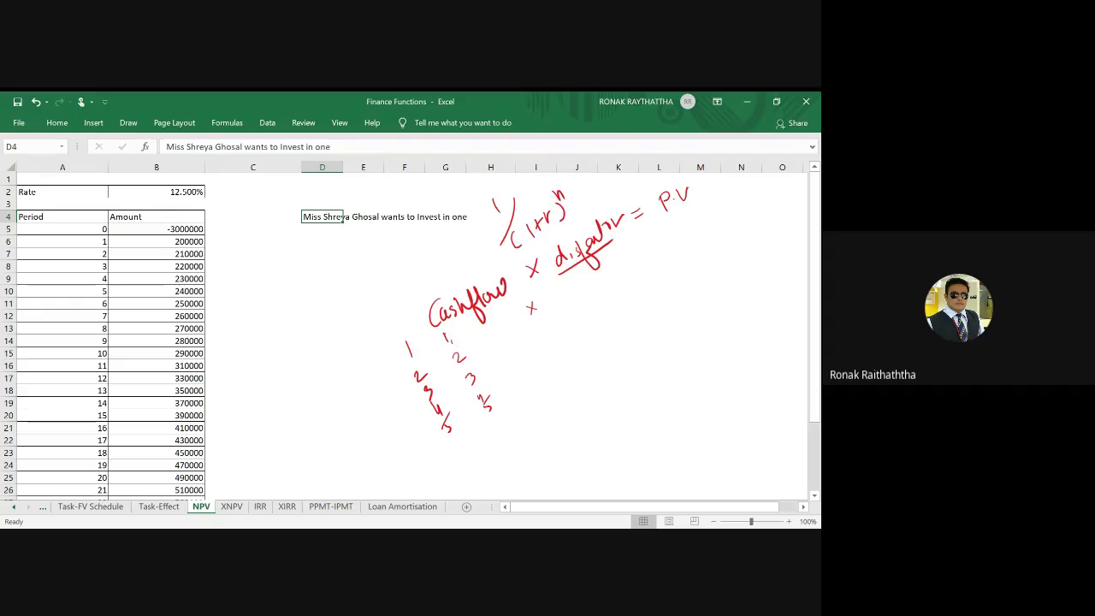
pyautogui.moveTo(694, 214)
pyautogui.mouseDown()
pyautogui.moveTo(713, 207)
pyautogui.moveTo(718, 275)
pyautogui.moveTo(750, 273)
pyautogui.mouseUp()
# Handwrite 'PVCI − PVCO = NPV' below the period numbers
pyautogui.moveTo(516, 461); pyautogui.dragTo(552, 427)
pyautogui.moveTo(519, 481)
pyautogui.mouseDown()
pyautogui.moveTo(525, 467)
pyautogui.moveTo(551, 464)
pyautogui.mouseUp()
pyautogui.moveTo(559, 447)
pyautogui.mouseDown()
pyautogui.moveTo(566, 458)
pyautogui.moveTo(600, 419)
pyautogui.moveTo(631, 404)
pyautogui.mouseUp()
pyautogui.moveTo(641, 391)
pyautogui.mouseDown()
pyautogui.moveTo(636, 402)
pyautogui.moveTo(676, 384)
pyautogui.mouseUp()
pyautogui.moveTo(687, 364); pyautogui.dragTo(700, 340)
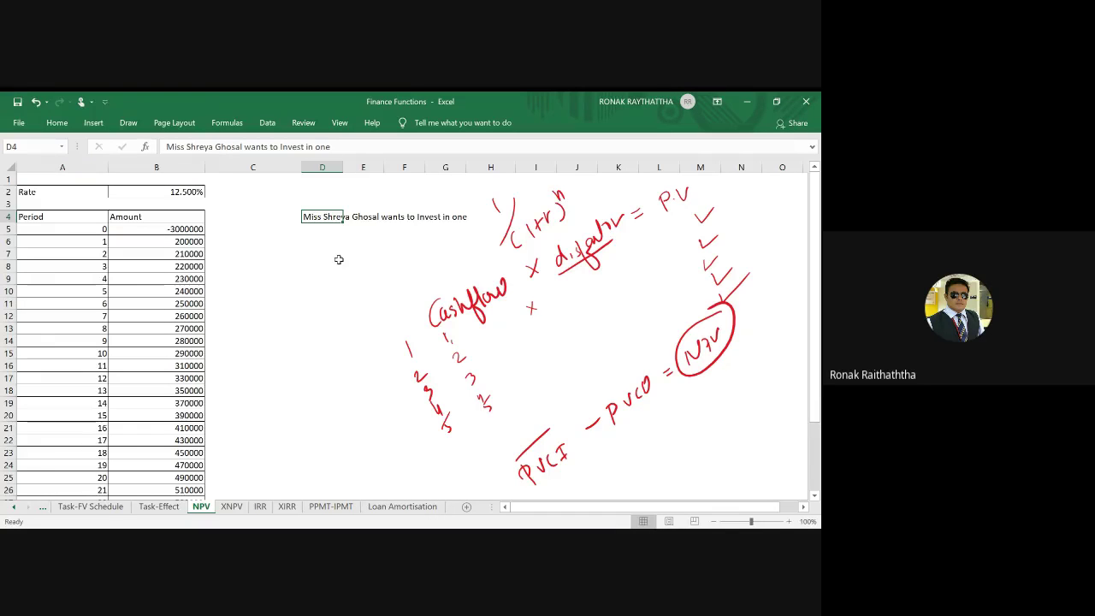
# Add red check marks beside the PV formula and under the NPV note
pyautogui.scroll(-3, 96, 340)
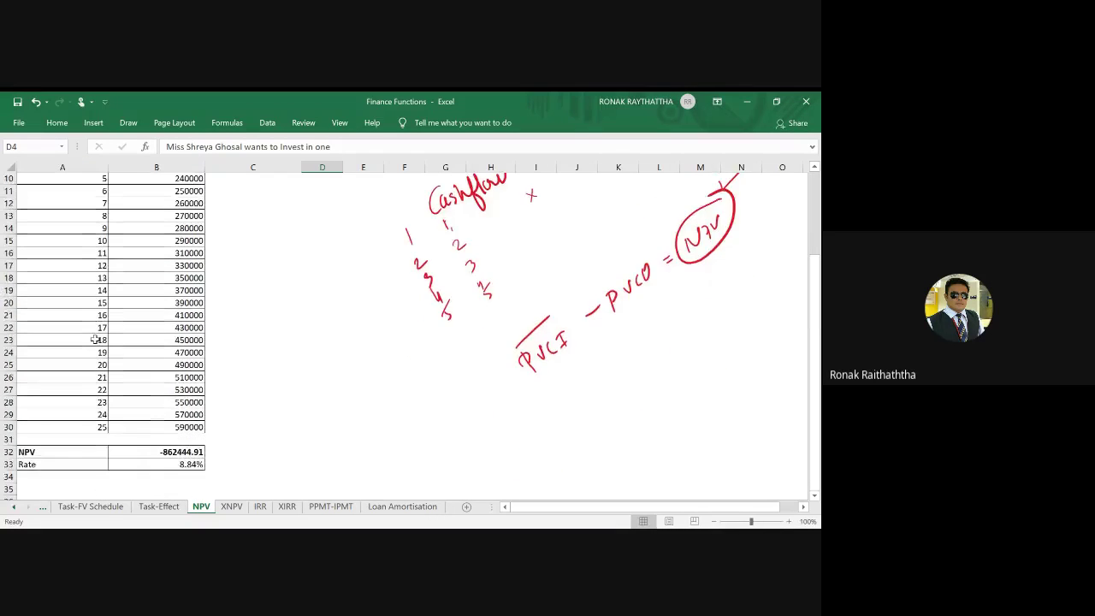
pyautogui.scroll(1, 96, 340)
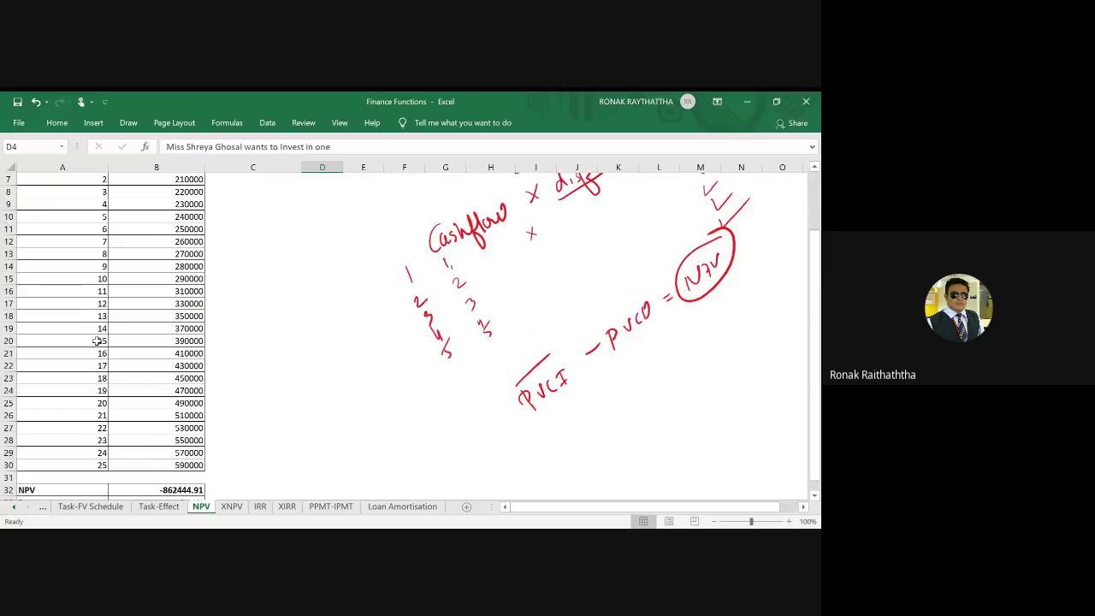
pyautogui.scroll(2, 96, 340)
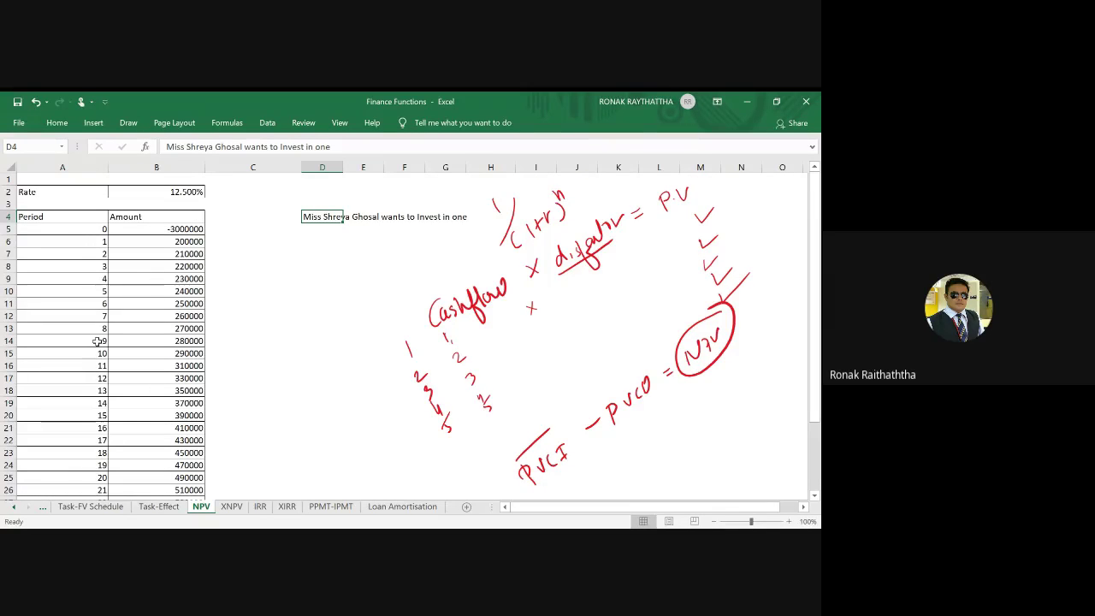
pyautogui.moveTo(570, 279); pyautogui.dragTo(599, 266)
pyautogui.scroll(-3, 88, 340)
pyautogui.scroll(1, 88, 340)
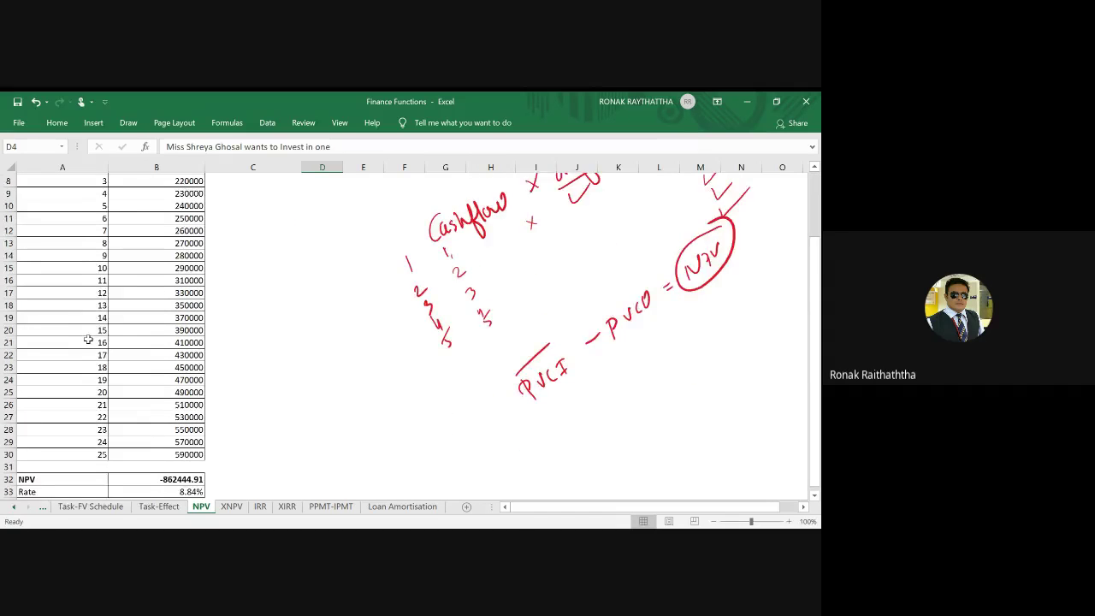
pyautogui.scroll(2, 88, 340)
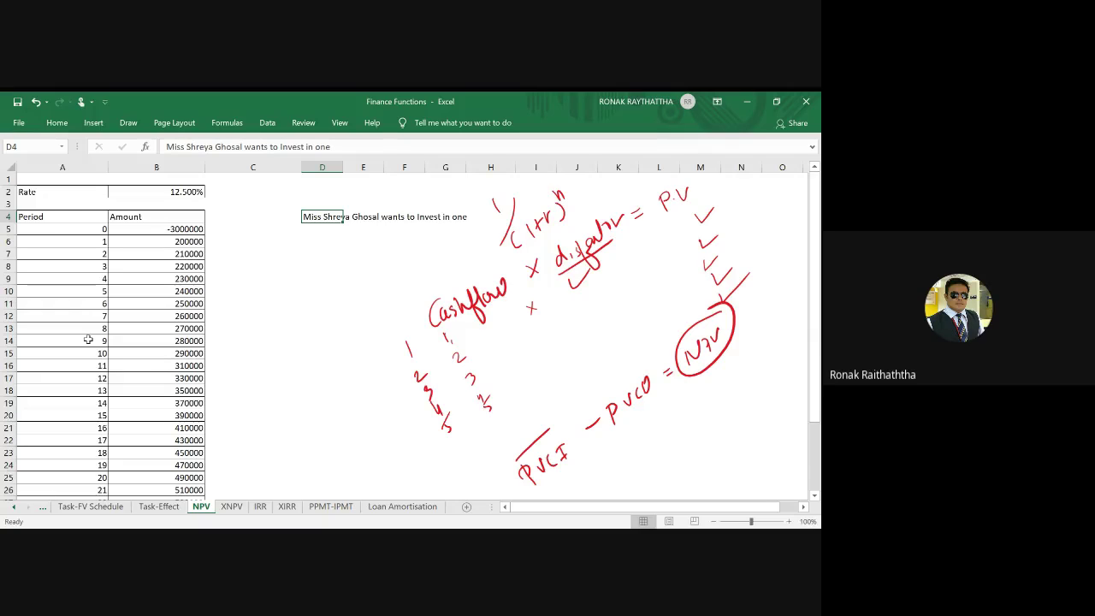
pyautogui.scroll(-2, 88, 340)
pyautogui.moveTo(689, 341); pyautogui.dragTo(736, 312)
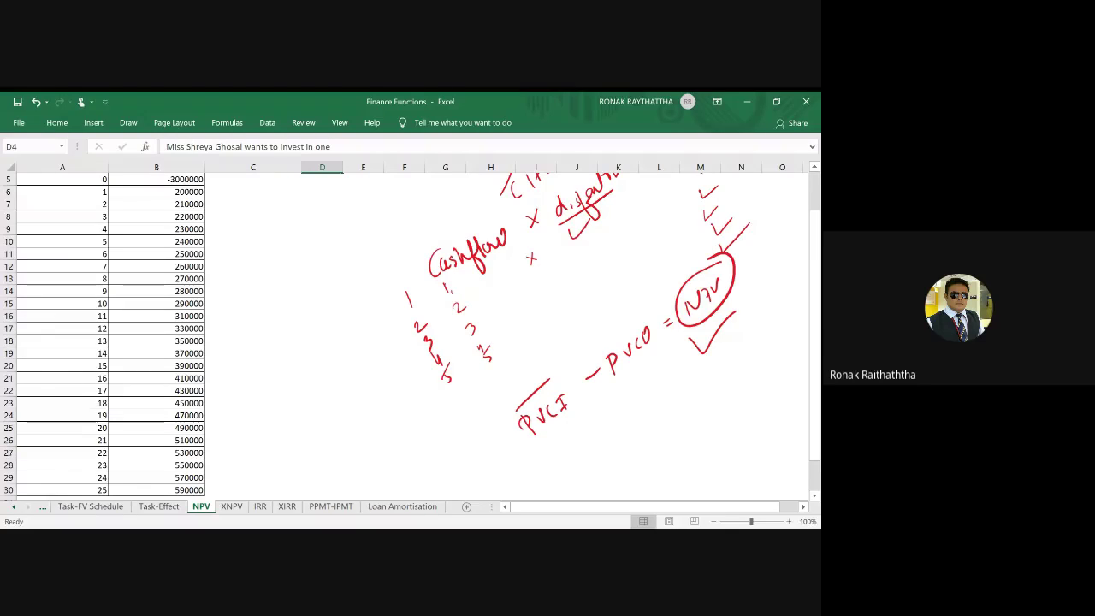
# Handwrite '+NPV = Accept' and '−NPV = Reject' below the NPV note and circle them
pyautogui.moveTo(587, 460); pyautogui.dragTo(601, 459)
pyautogui.moveTo(594, 450)
pyautogui.mouseDown()
pyautogui.moveTo(594, 469)
pyautogui.moveTo(628, 445)
pyautogui.mouseUp()
pyautogui.moveTo(630, 442)
pyautogui.mouseDown()
pyautogui.moveTo(650, 413)
pyautogui.moveTo(671, 410)
pyautogui.mouseUp()
pyautogui.moveTo(675, 404)
pyautogui.mouseDown()
pyautogui.moveTo(732, 368)
pyautogui.moveTo(739, 344)
pyautogui.mouseUp()
pyautogui.moveTo(616, 484); pyautogui.dragTo(625, 480)
pyautogui.moveTo(624, 478); pyautogui.dragTo(647, 455)
pyautogui.moveTo(652, 444)
pyautogui.mouseDown()
pyautogui.moveTo(659, 456)
pyautogui.moveTo(686, 442)
pyautogui.mouseUp()
pyautogui.moveTo(691, 423)
pyautogui.mouseDown()
pyautogui.moveTo(693, 434)
pyautogui.moveTo(705, 430)
pyautogui.mouseUp()
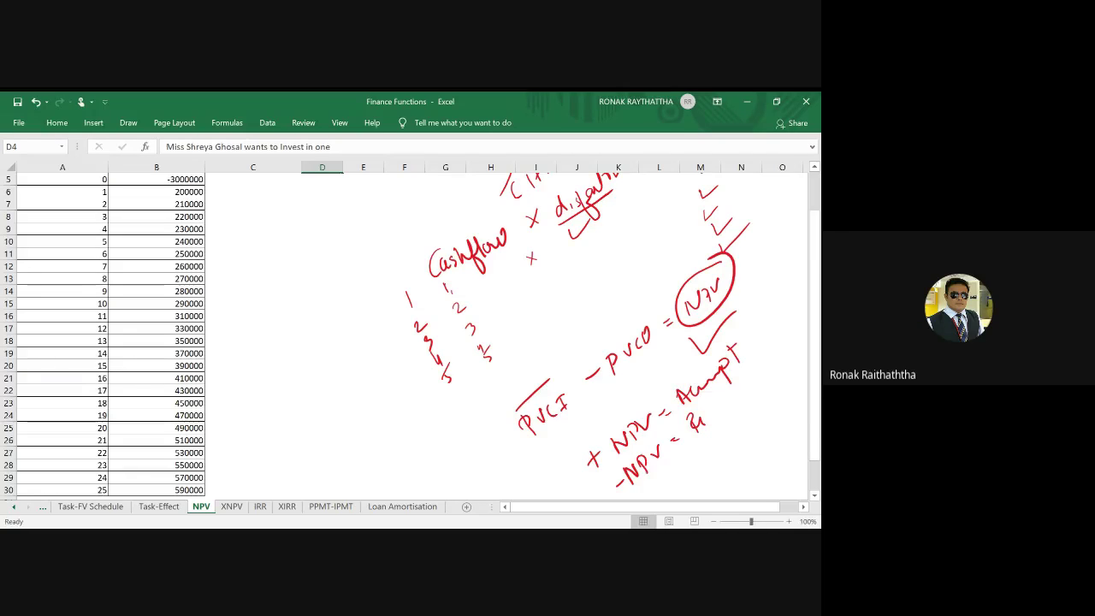
pyautogui.moveTo(695, 421); pyautogui.dragTo(703, 414)
pyautogui.moveTo(709, 401); pyautogui.dragTo(705, 427)
pyautogui.moveTo(712, 412); pyautogui.dragTo(734, 395)
pyautogui.moveTo(727, 387); pyautogui.dragTo(742, 382)
pyautogui.moveTo(746, 373); pyautogui.dragTo(738, 369)
# Delete all handwritten ink notes, check marks and leftover strokes from the sheet
pyautogui.press('Escape')
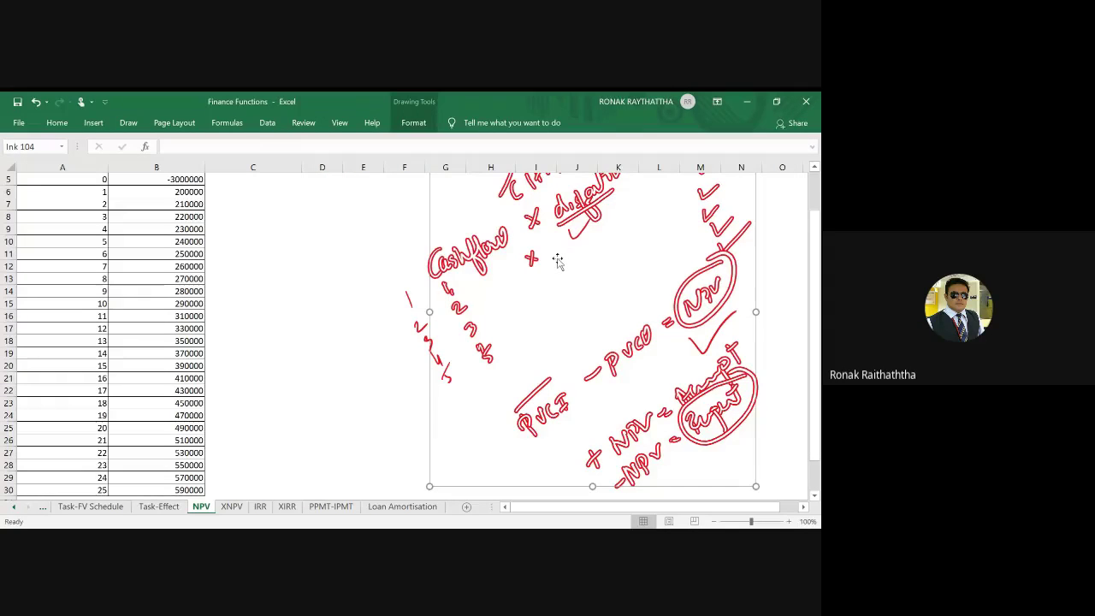
pyautogui.press('Delete')
pyautogui.click(434, 349)
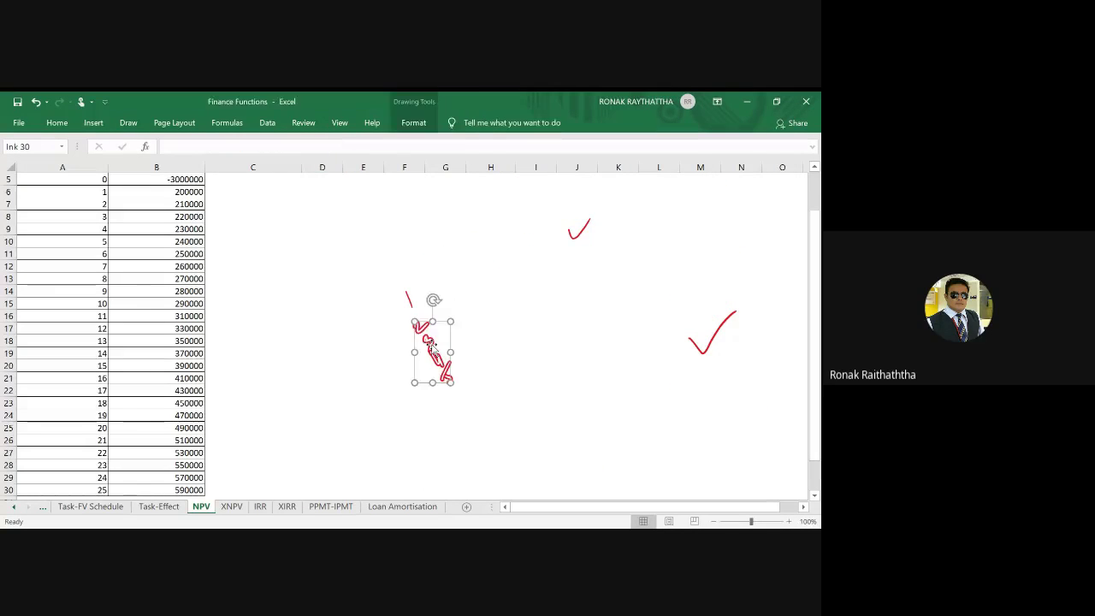
pyautogui.press('Delete')
pyautogui.click(579, 229)
pyautogui.press('Delete')
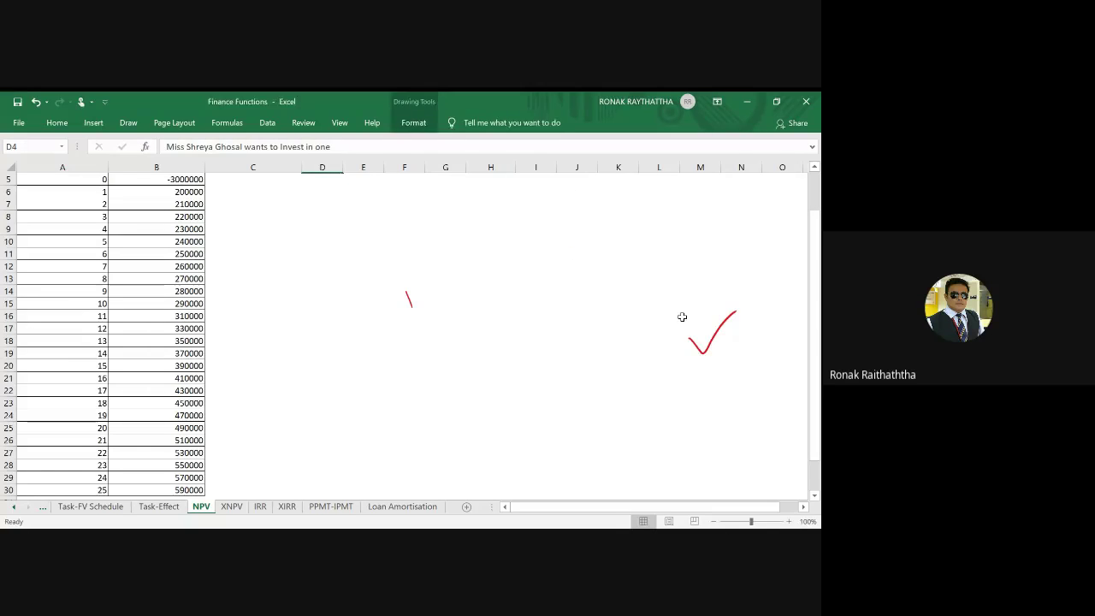
pyautogui.click(705, 339)
pyautogui.press('Delete')
pyautogui.click(410, 299)
pyautogui.press('Delete')
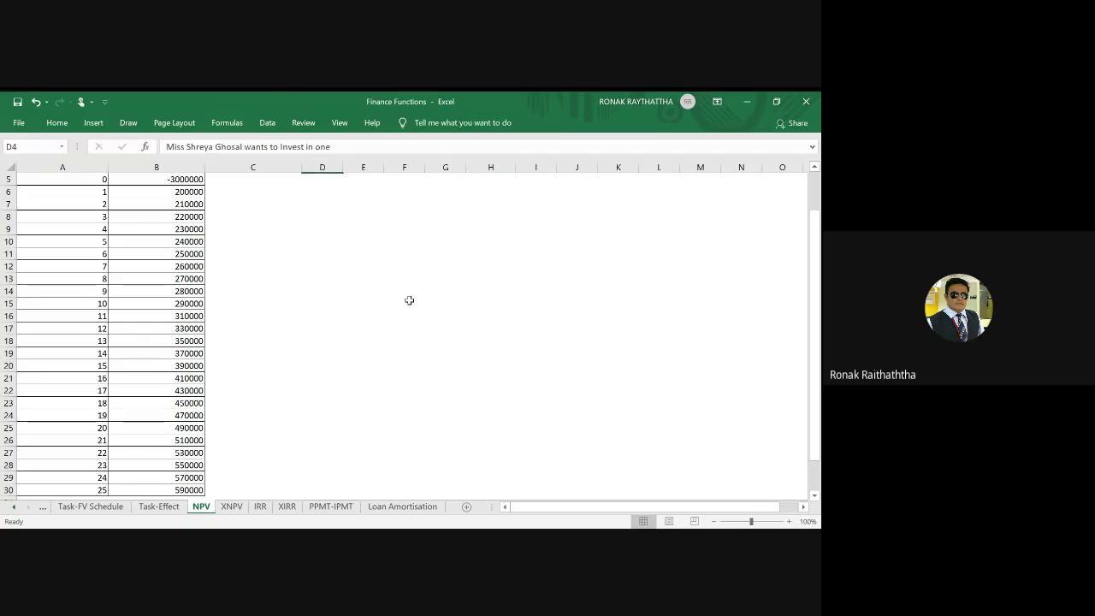
# Zoom in and relocate the investment problem sentence from D4 to A1
pyautogui.scroll(2, 291, 345)
pyautogui.scroll(2, 291, 344)
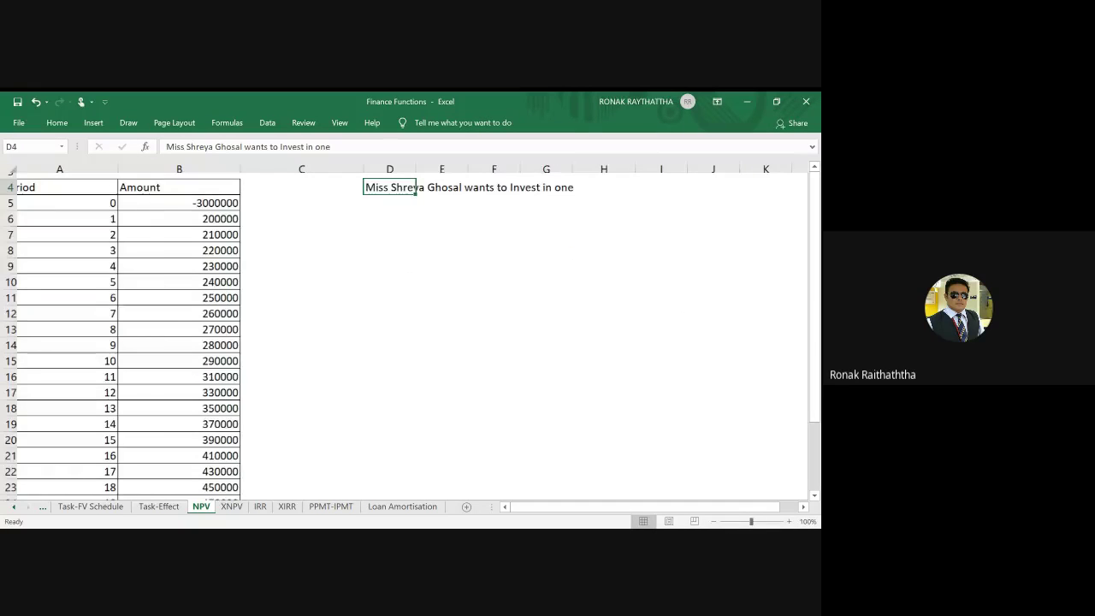
pyautogui.scroll(3, 291, 345)
pyautogui.scroll(2, 291, 345)
pyautogui.scroll(2, 291, 345)
pyautogui.scroll(1, 290, 345)
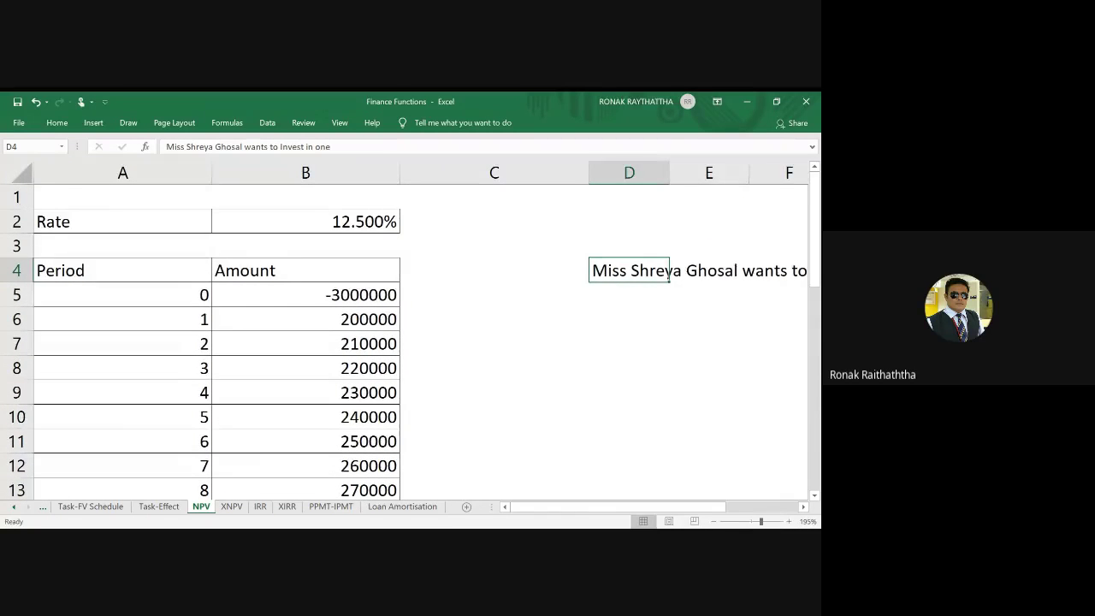
pyautogui.scroll(-1, 290, 345)
pyautogui.scroll(1, 291, 345)
pyautogui.hotkey('ctrl', 'c')
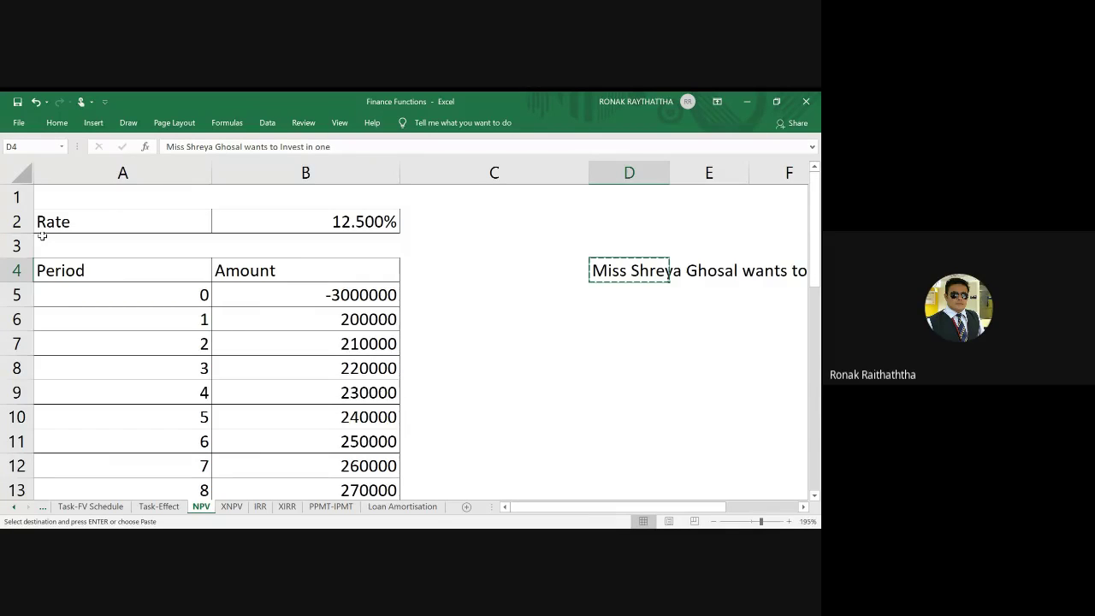
pyautogui.click(72, 202)
pyautogui.hotkey('ctrl', 'v')
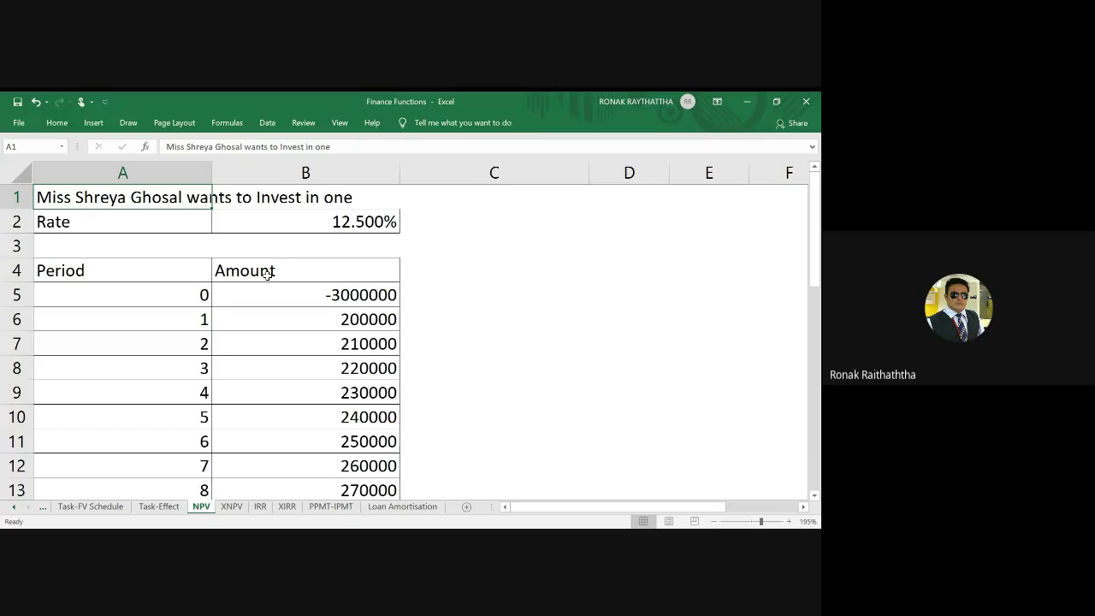
# Draw red check marks beside the amounts in B5, B6 and B7 through B9
pyautogui.moveTo(406, 289); pyautogui.dragTo(450, 264)
pyautogui.moveTo(403, 318); pyautogui.dragTo(426, 309)
pyautogui.moveTo(409, 343)
pyautogui.mouseDown()
pyautogui.moveTo(428, 334)
pyautogui.moveTo(433, 378)
pyautogui.mouseUp()
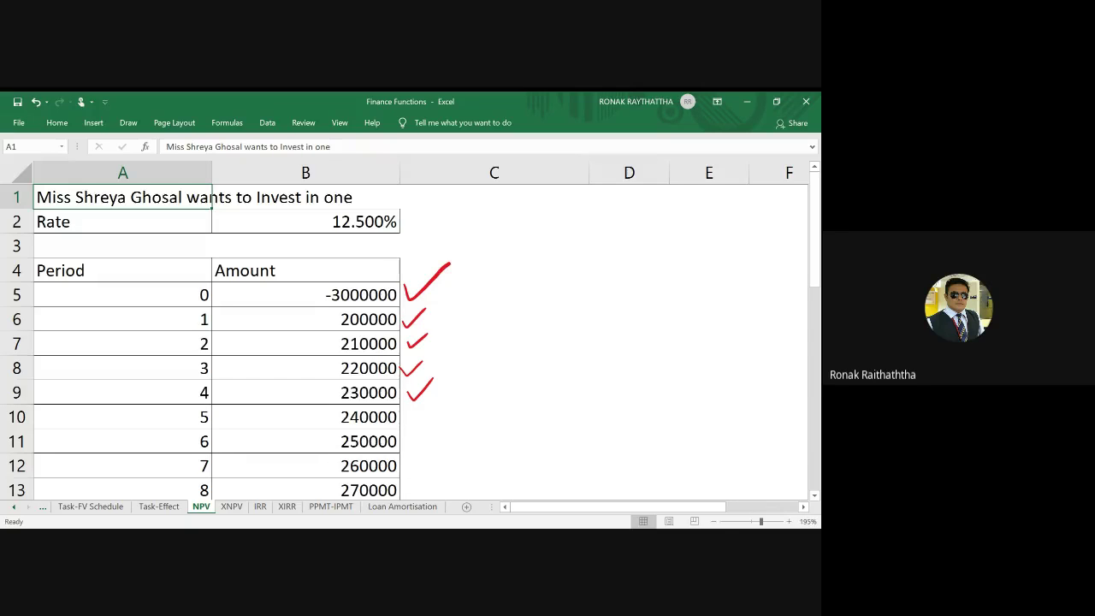
# Inspect the formula behind the last amount in B30, then return to the cell beside the outlay
pyautogui.scroll(-2, 270, 281)
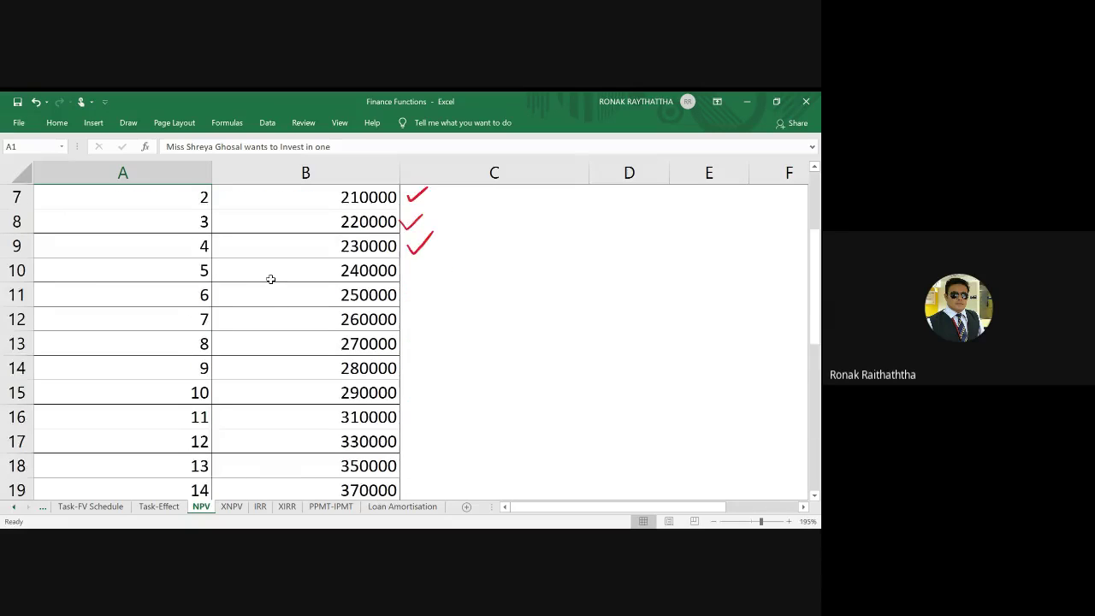
pyautogui.scroll(-5, 270, 280)
pyautogui.scroll(-2, 270, 281)
pyautogui.scroll(1, 272, 282)
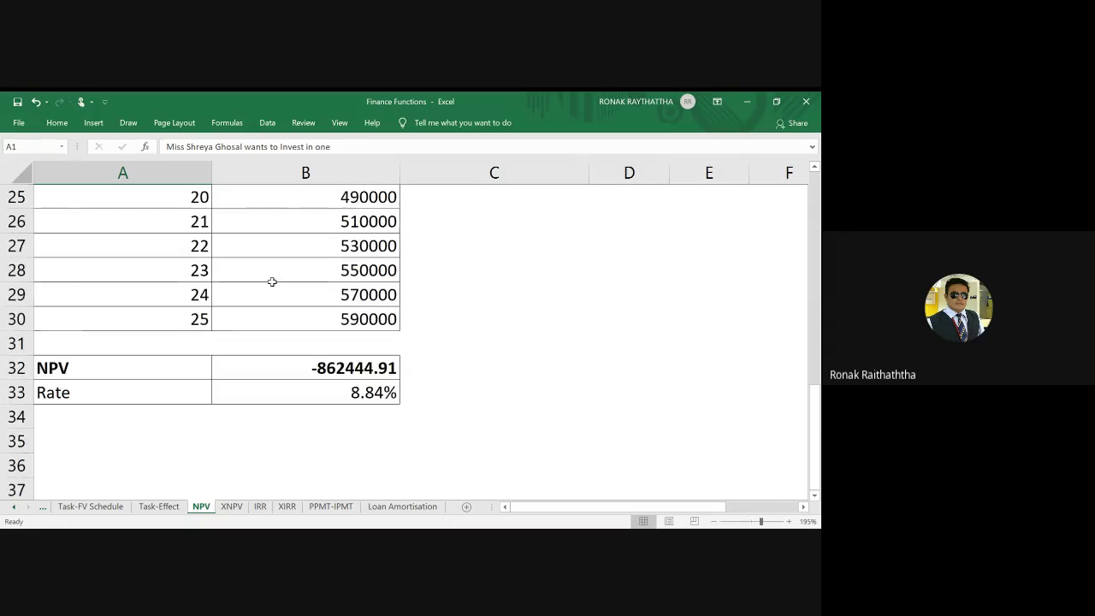
pyautogui.click(336, 325)
pyautogui.scroll(1, 526, 354)
pyautogui.scroll(5, 526, 354)
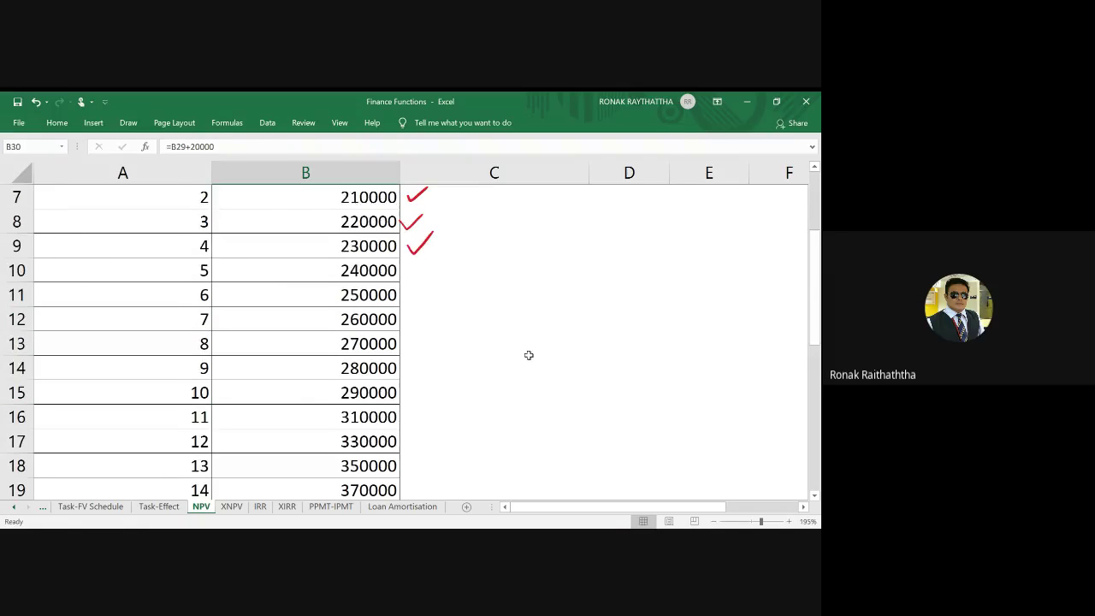
pyautogui.scroll(2, 526, 354)
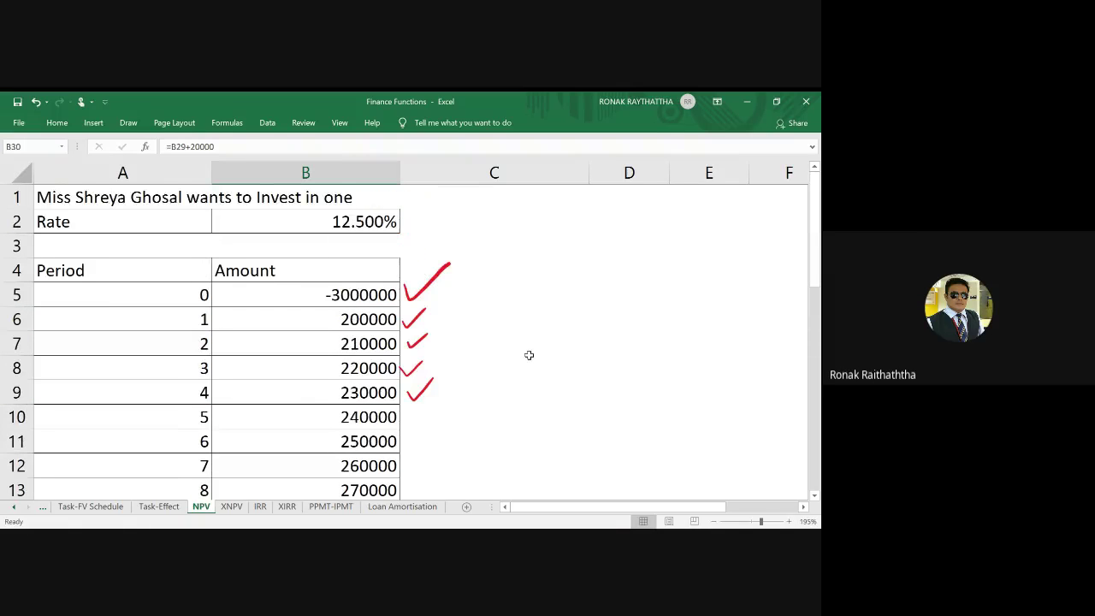
pyautogui.click(497, 302)
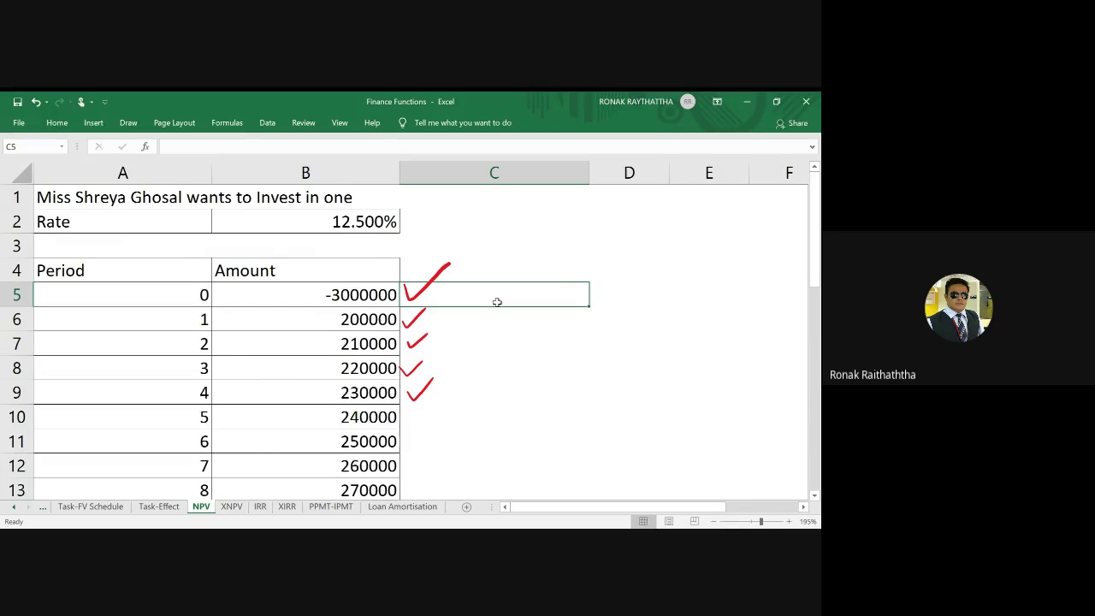
pyautogui.click(629, 295)
pyautogui.write('=s')
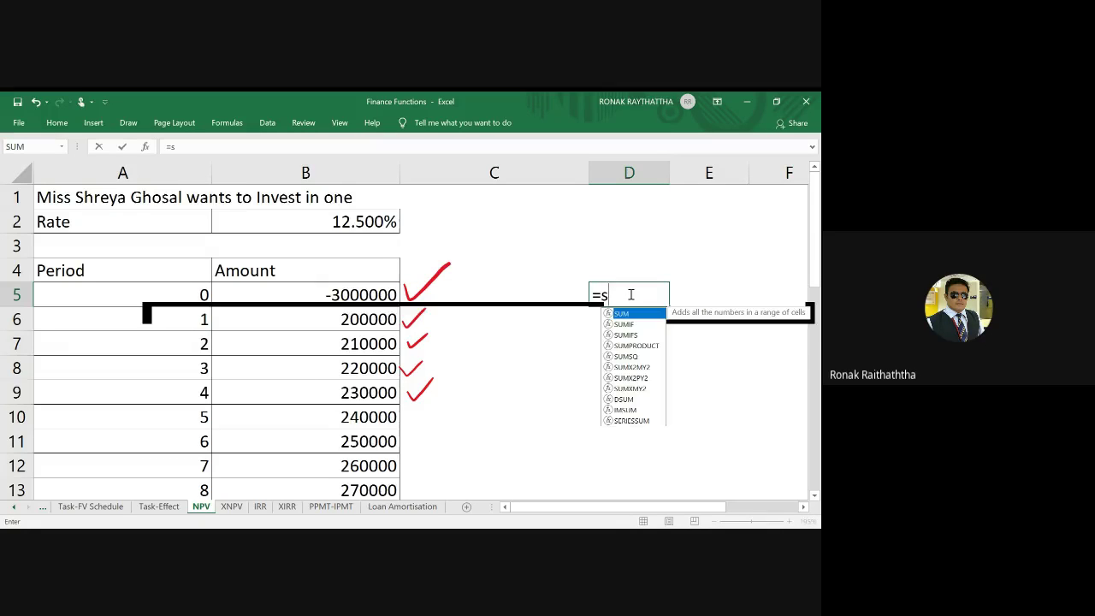
pyautogui.write('um(')
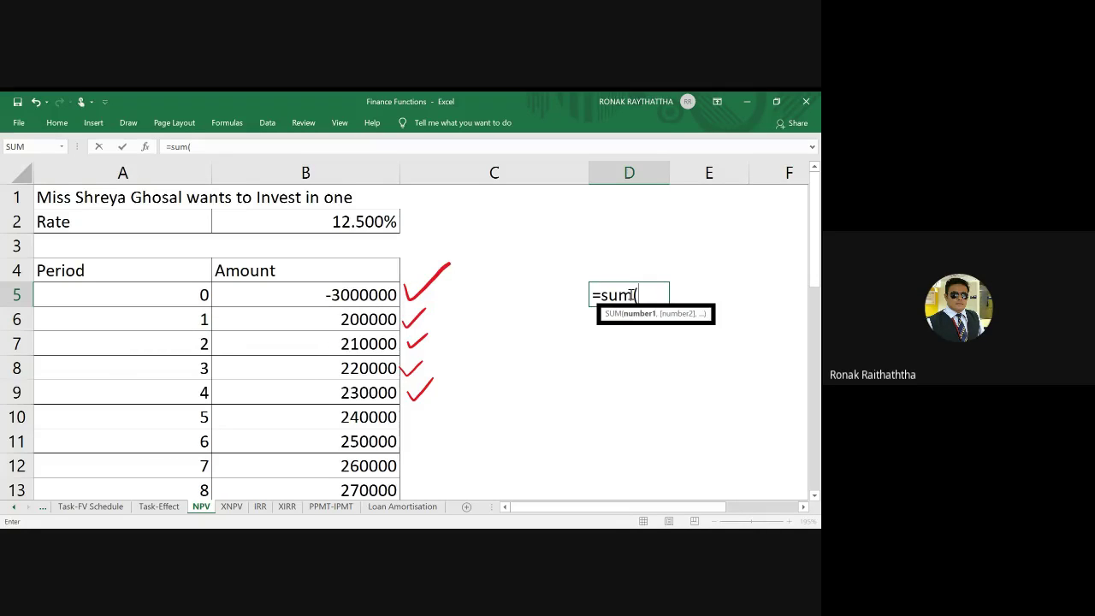
pyautogui.click(372, 319)
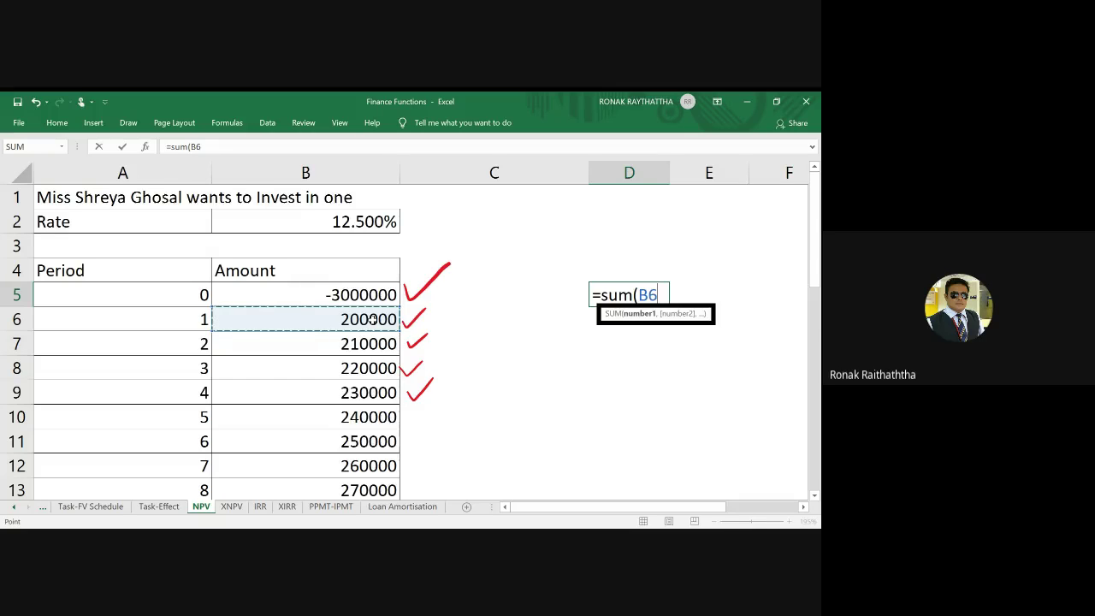
pyautogui.hotkey('ctrl', 'shift', 'Down')
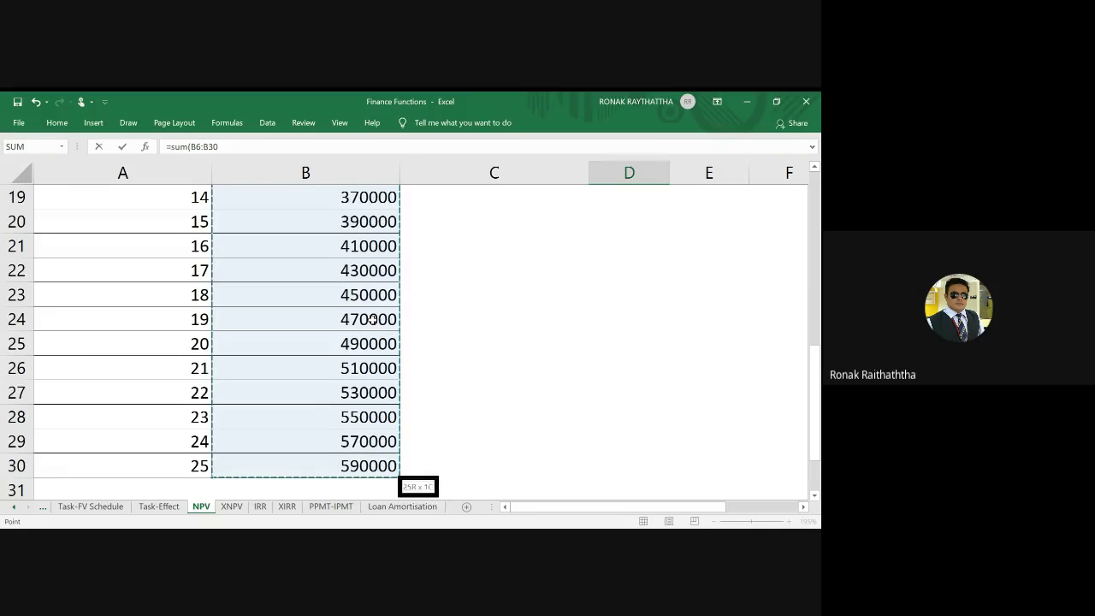
pyautogui.write(')')
pyautogui.press('Return')
pyautogui.press('Up')
pyautogui.press('Up')
pyautogui.press('Up')
pyautogui.press('Up')
pyautogui.press('Up')
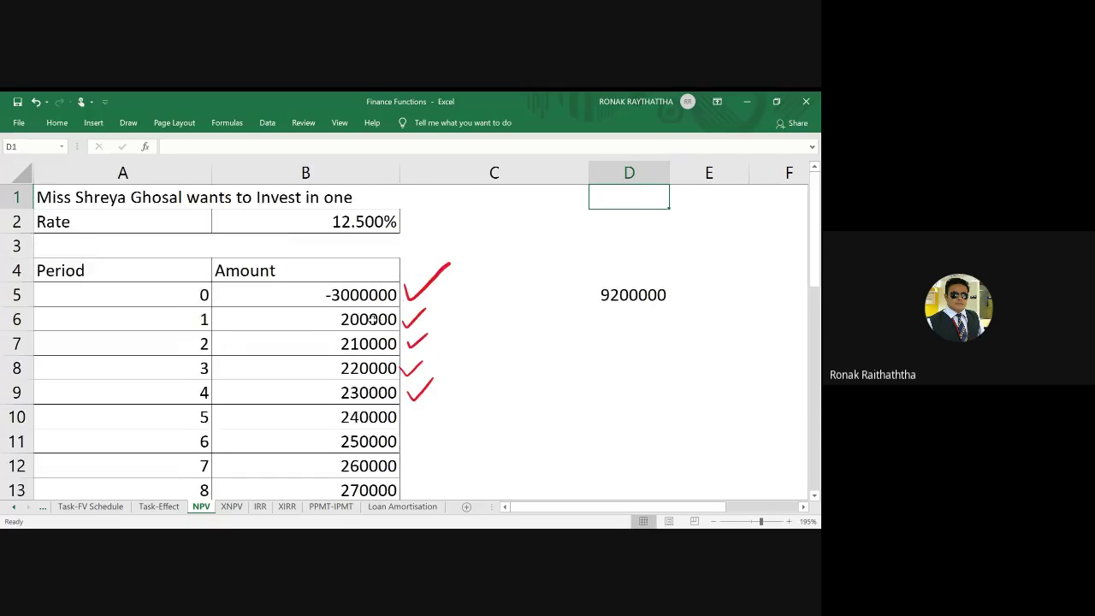
pyautogui.press('Down')
pyautogui.press('Down')
pyautogui.press('Down')
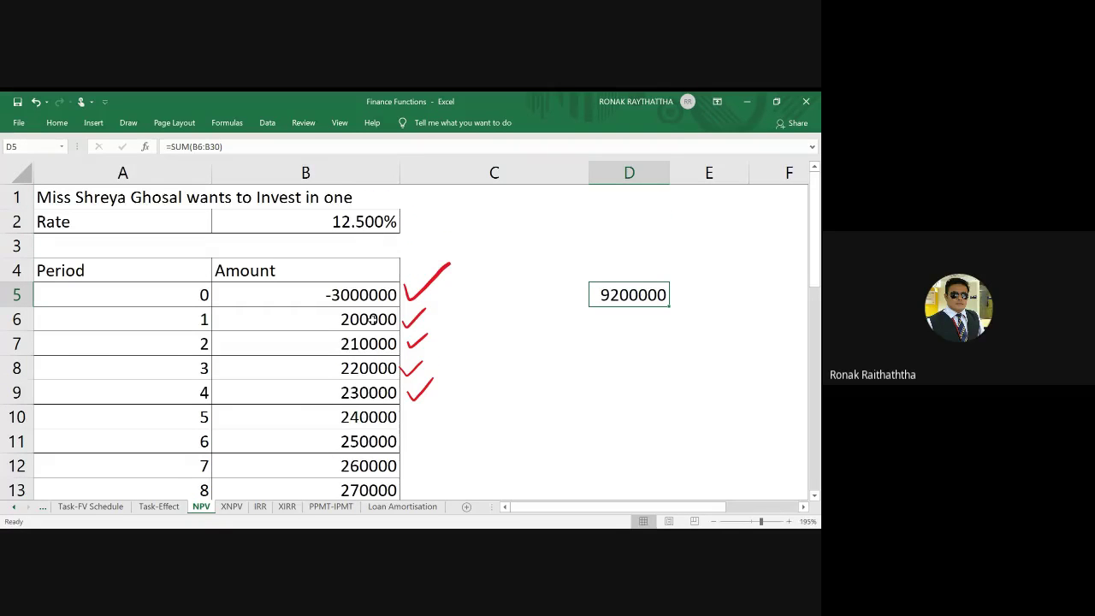
pyautogui.doubleClick(614, 298)
pyautogui.press('Escape')
pyautogui.doubleClick(375, 297)
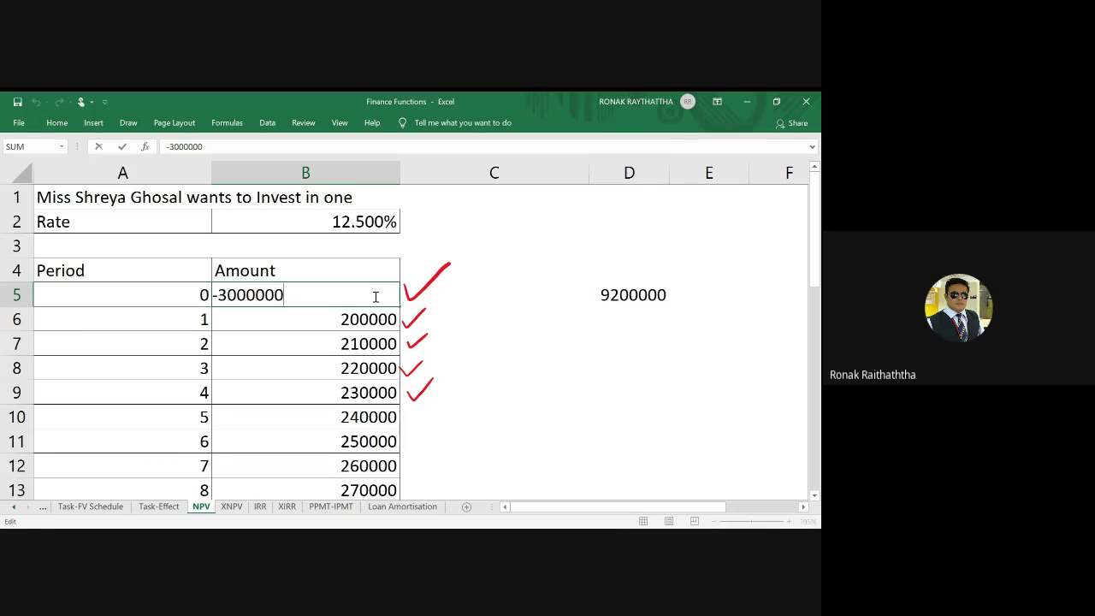
pyautogui.press('Escape')
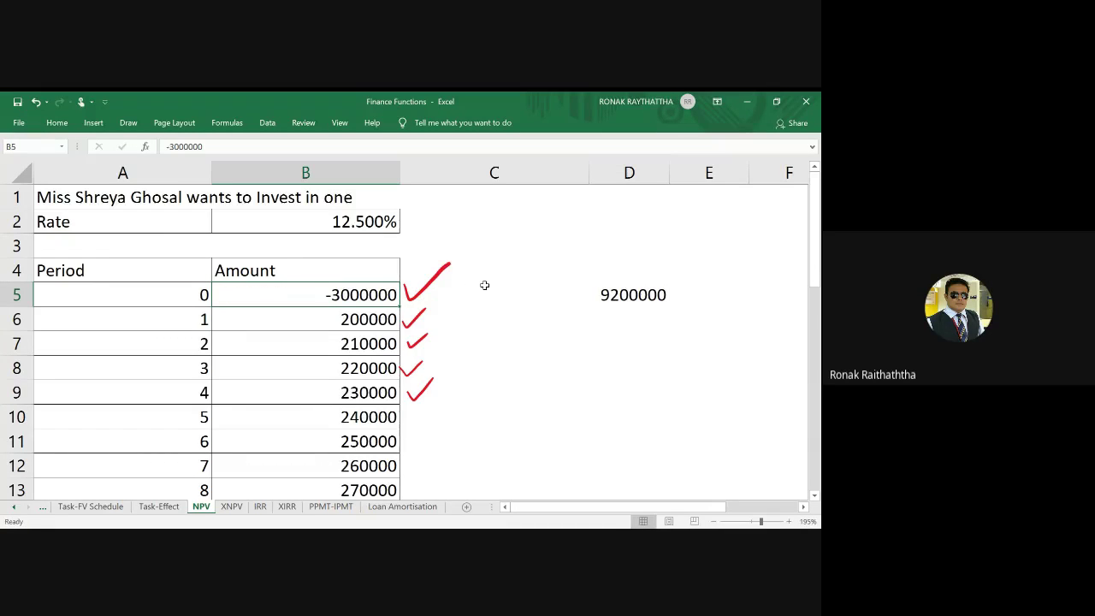
pyautogui.click(612, 295)
pyautogui.doubleClick(611, 295)
pyautogui.press('Escape')
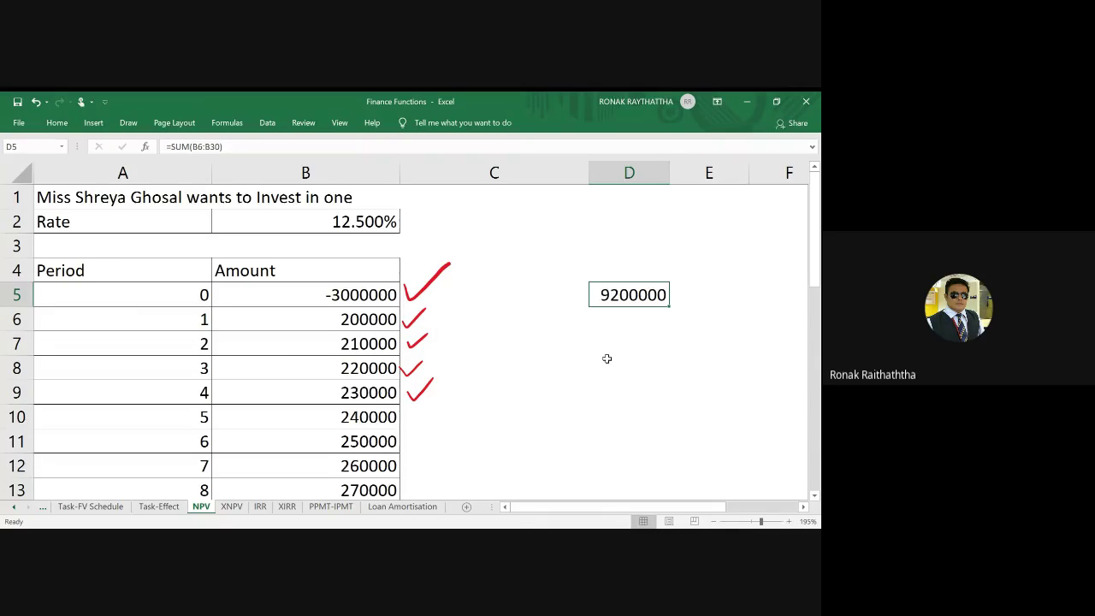
pyautogui.press('Delete')
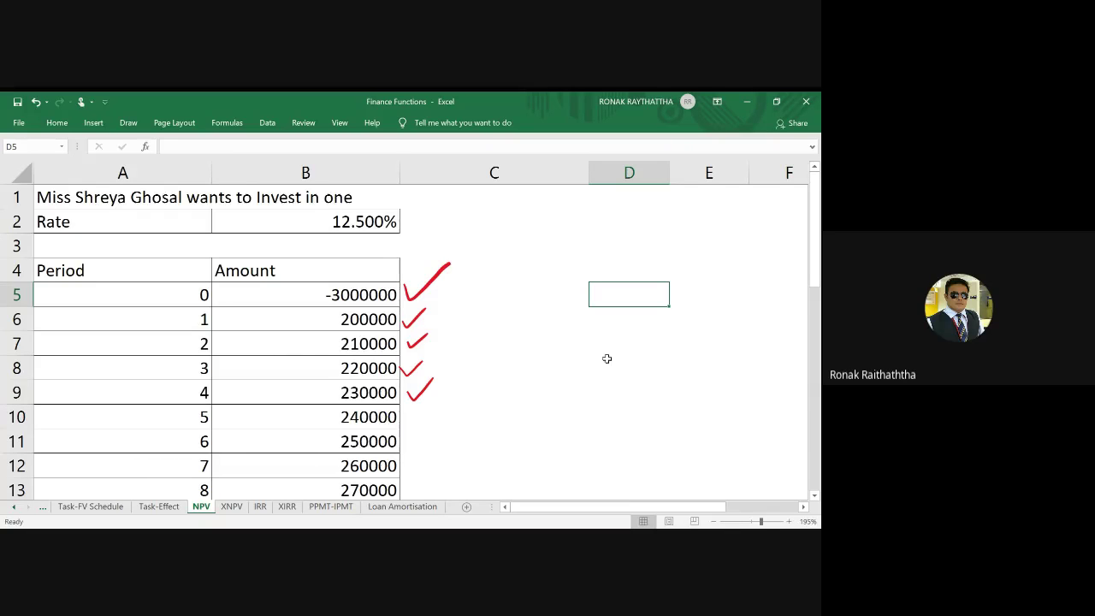
pyautogui.scroll(-3, 484, 386)
pyautogui.scroll(-2, 484, 386)
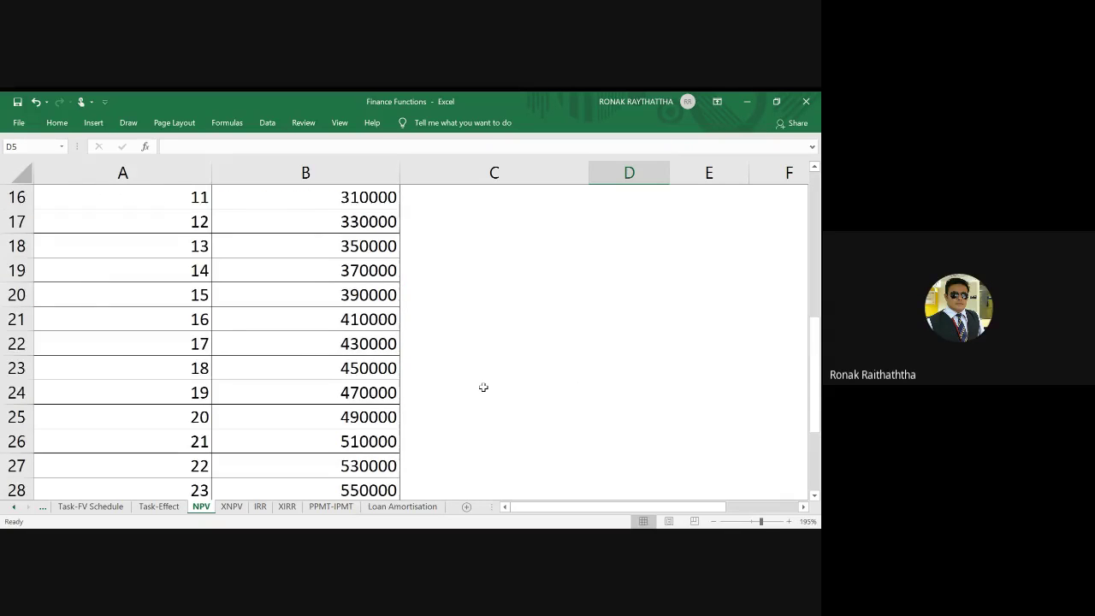
pyautogui.scroll(-3, 484, 386)
pyautogui.scroll(5, 405, 386)
pyautogui.scroll(3, 406, 386)
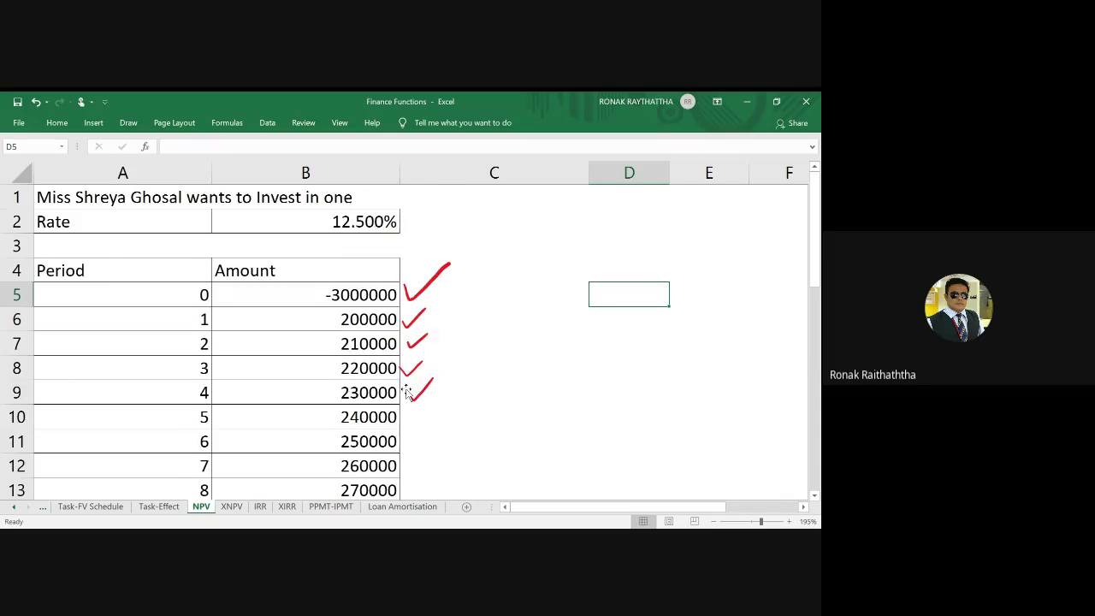
pyautogui.scroll(-2, 406, 386)
pyautogui.scroll(-4, 406, 389)
pyautogui.scroll(-5, 406, 389)
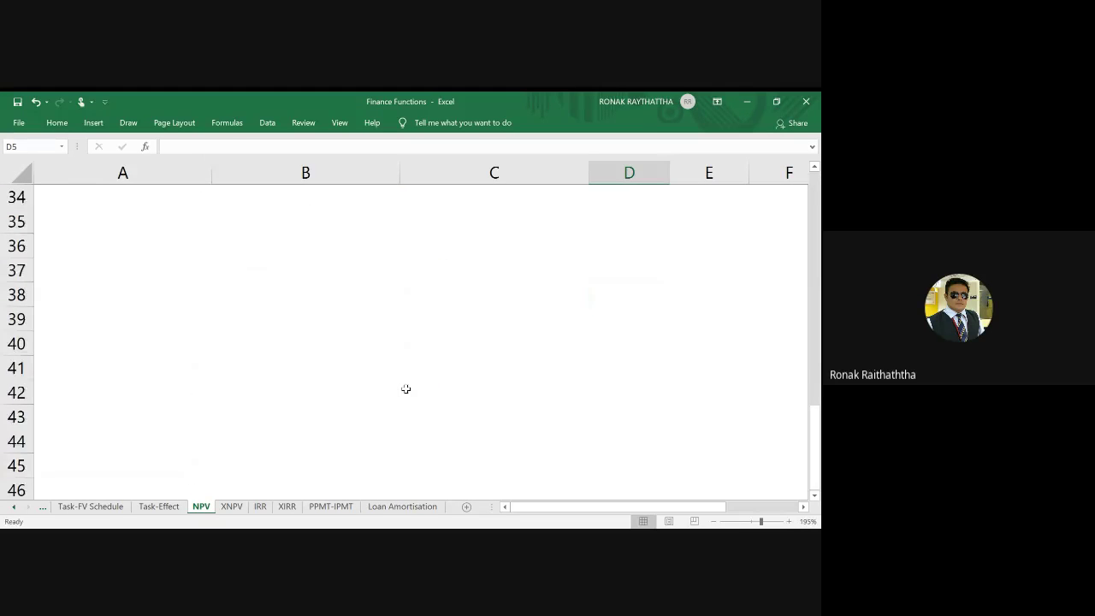
pyautogui.scroll(2, 406, 390)
pyautogui.scroll(2, 406, 389)
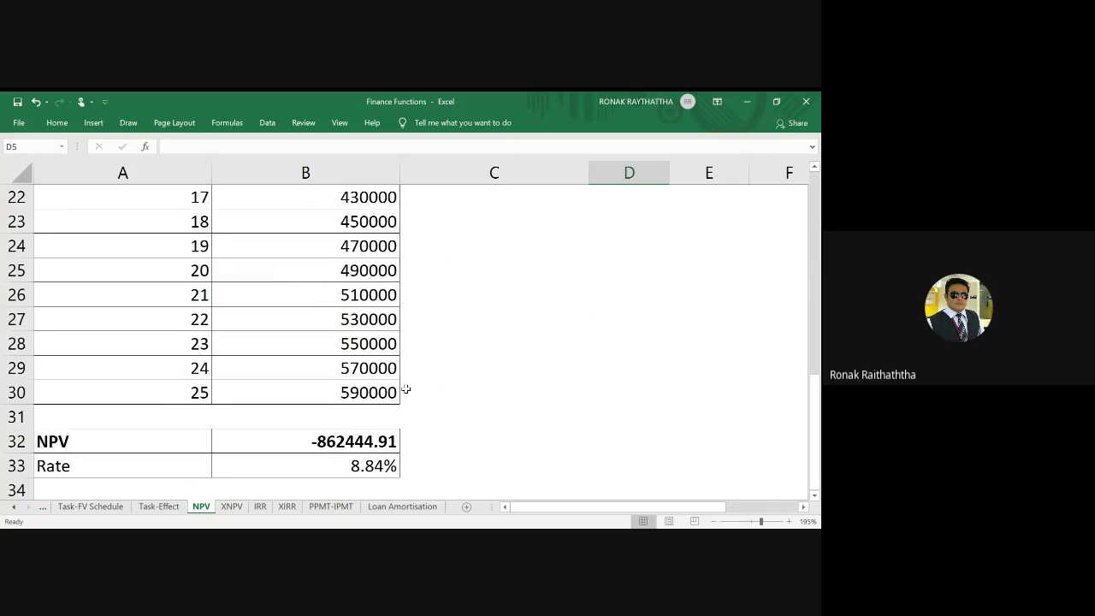
pyautogui.scroll(7, 406, 390)
pyautogui.scroll(-2, 407, 391)
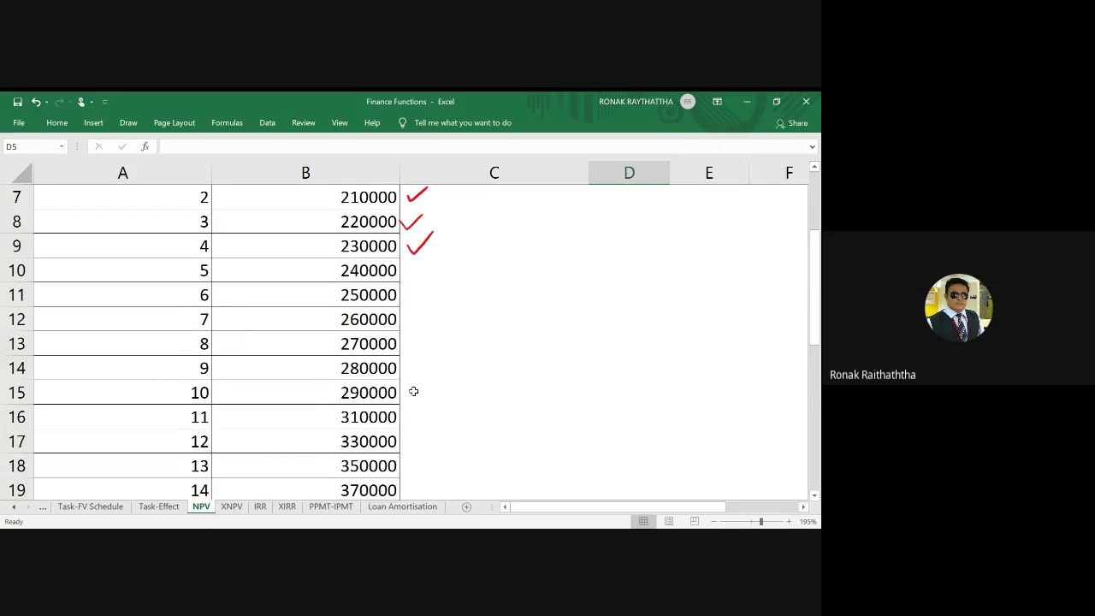
# Delete the old NPV and Rate values in B32:B33, leaving a started formula cancelled
pyautogui.scroll(-6, 411, 387)
pyautogui.scroll(-1, 411, 386)
pyautogui.moveTo(286, 294); pyautogui.dragTo(311, 319)
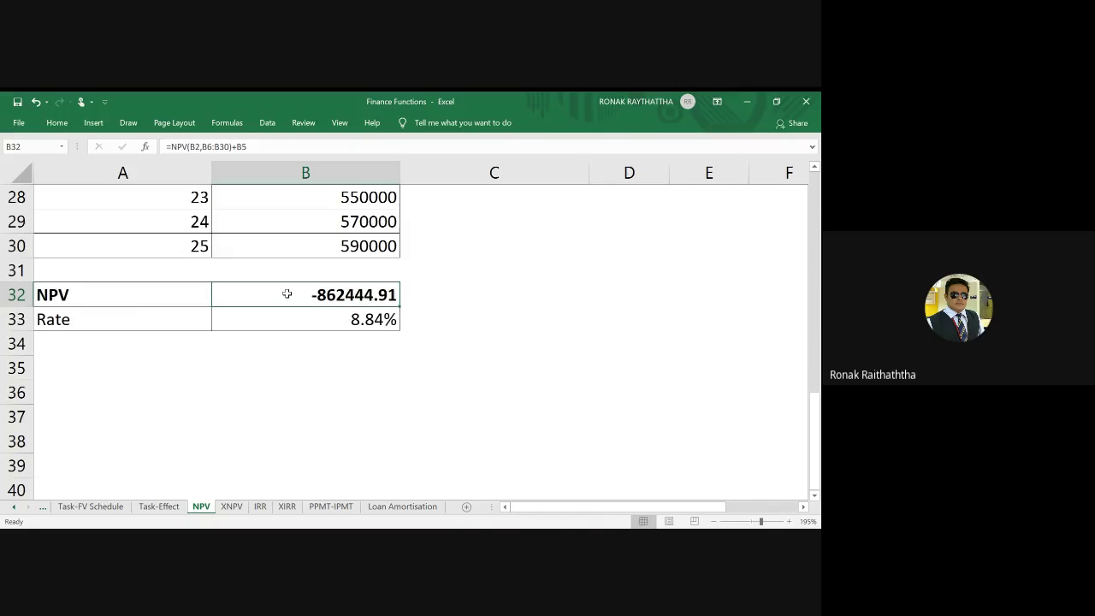
pyautogui.press('Delete')
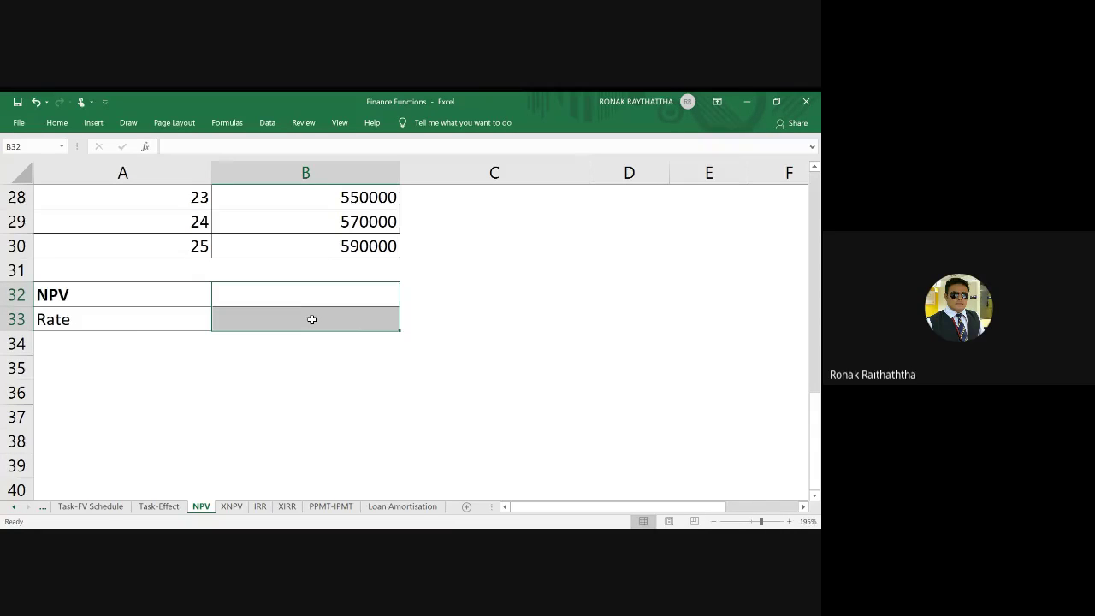
pyautogui.hotkey('shift', 'Up')
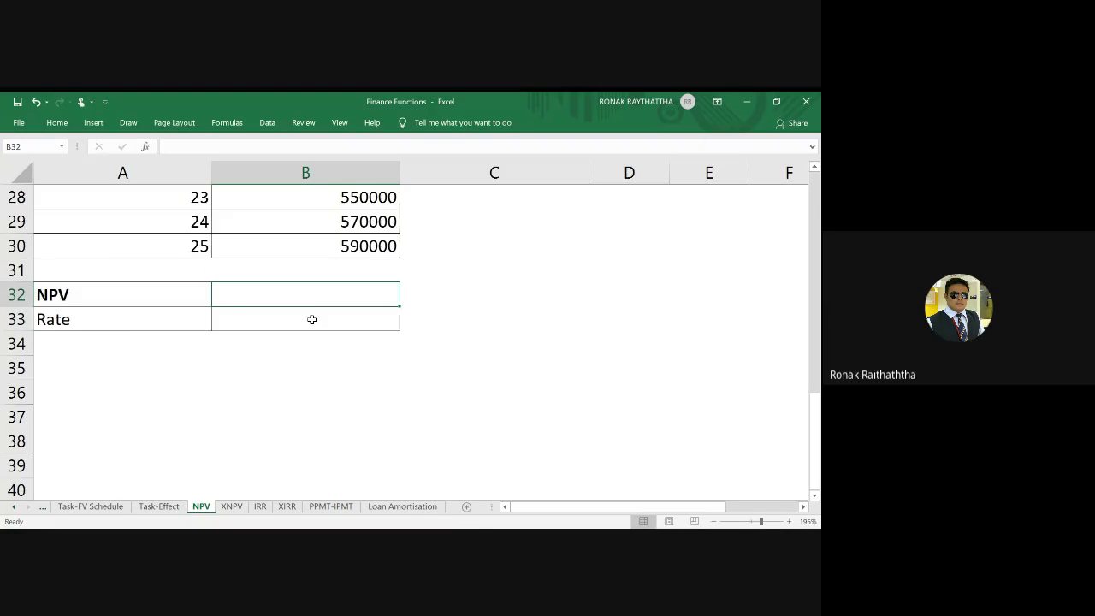
pyautogui.write('=')
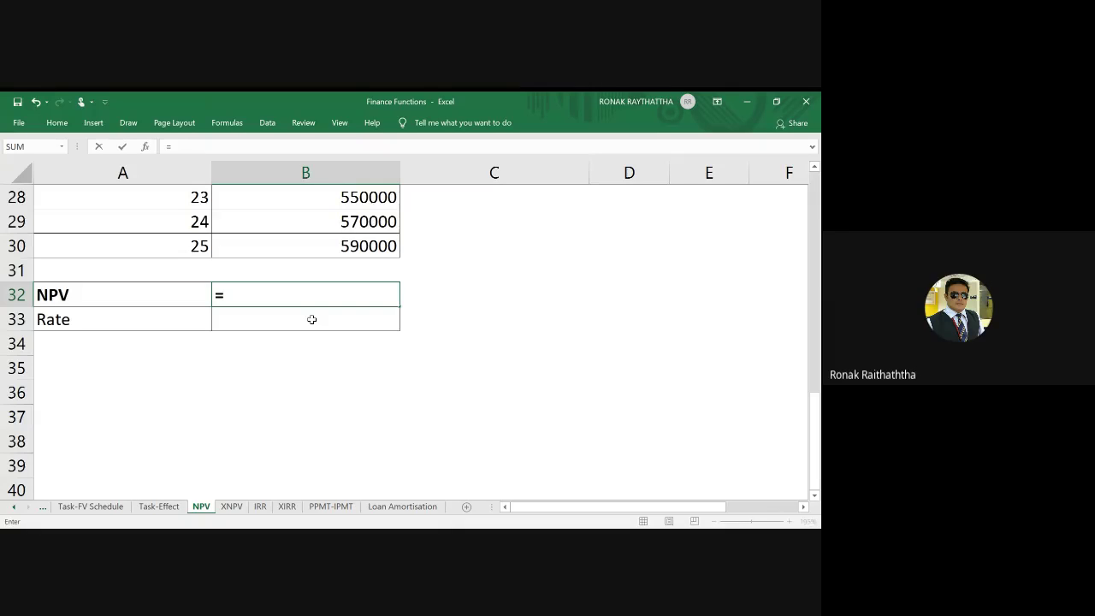
pyautogui.press('Escape')
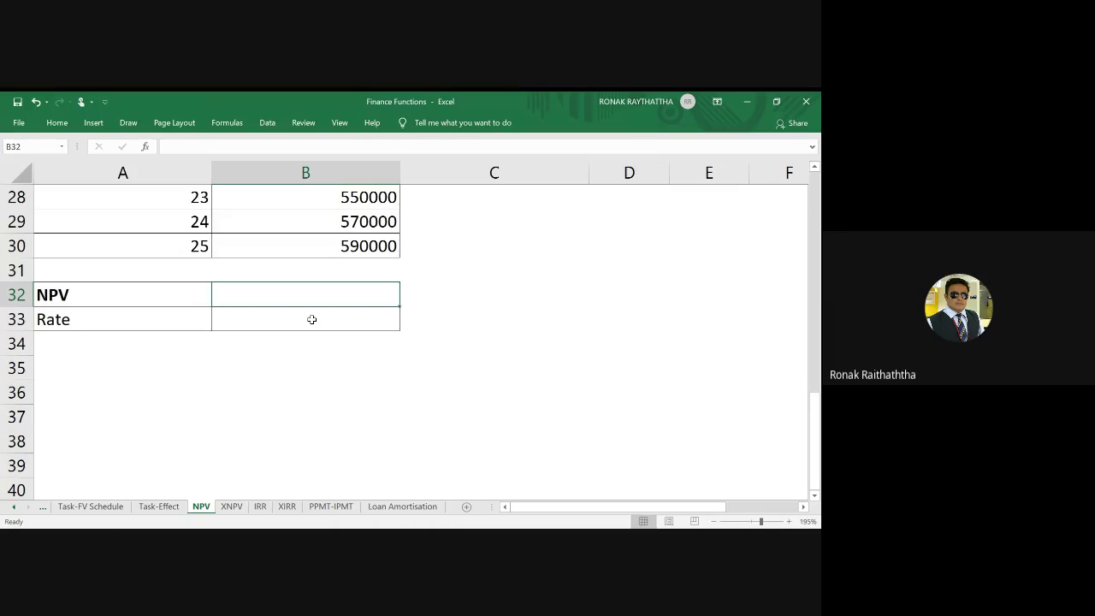
# Return to the top of the data and select the first period value in A5
pyautogui.scroll(1, 311, 319)
pyautogui.scroll(1, 214, 342)
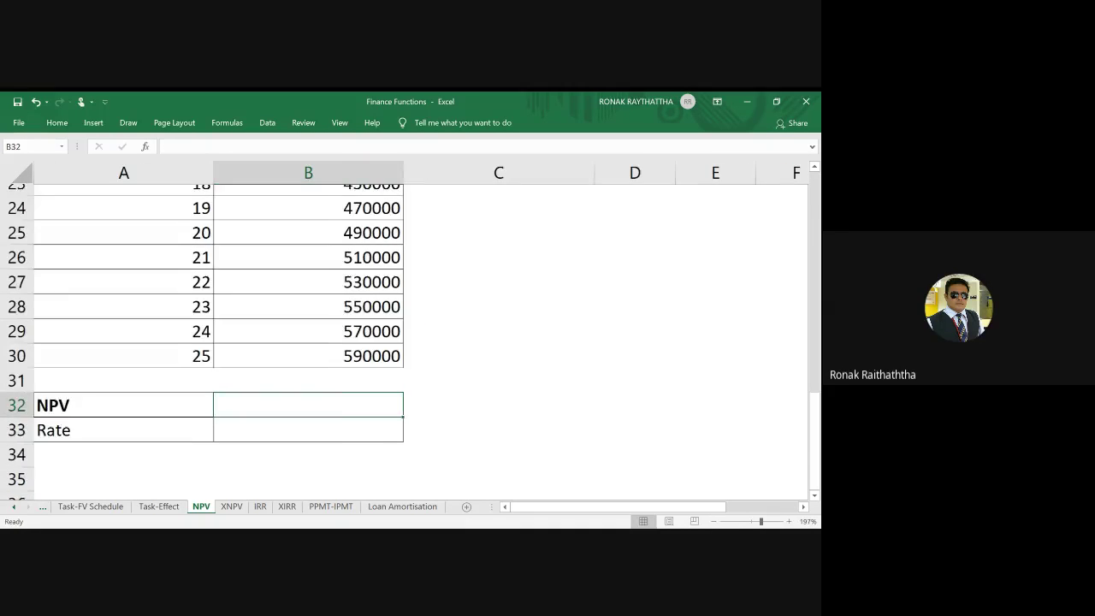
pyautogui.scroll(3, 214, 342)
pyautogui.scroll(3, 214, 343)
pyautogui.scroll(1, 214, 342)
pyautogui.scroll(1, 214, 342)
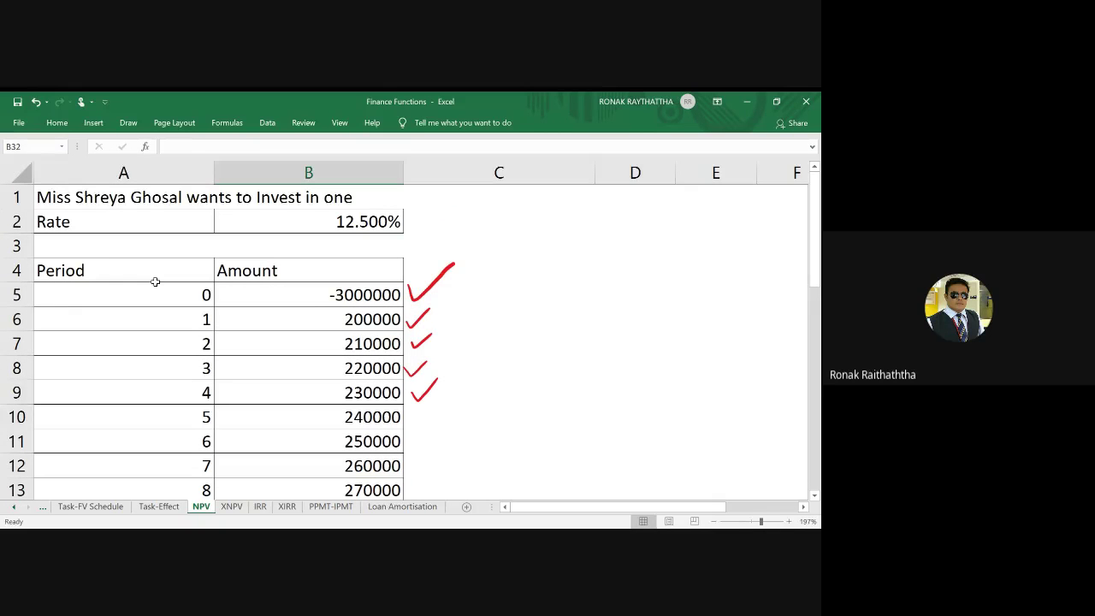
pyautogui.click(163, 295)
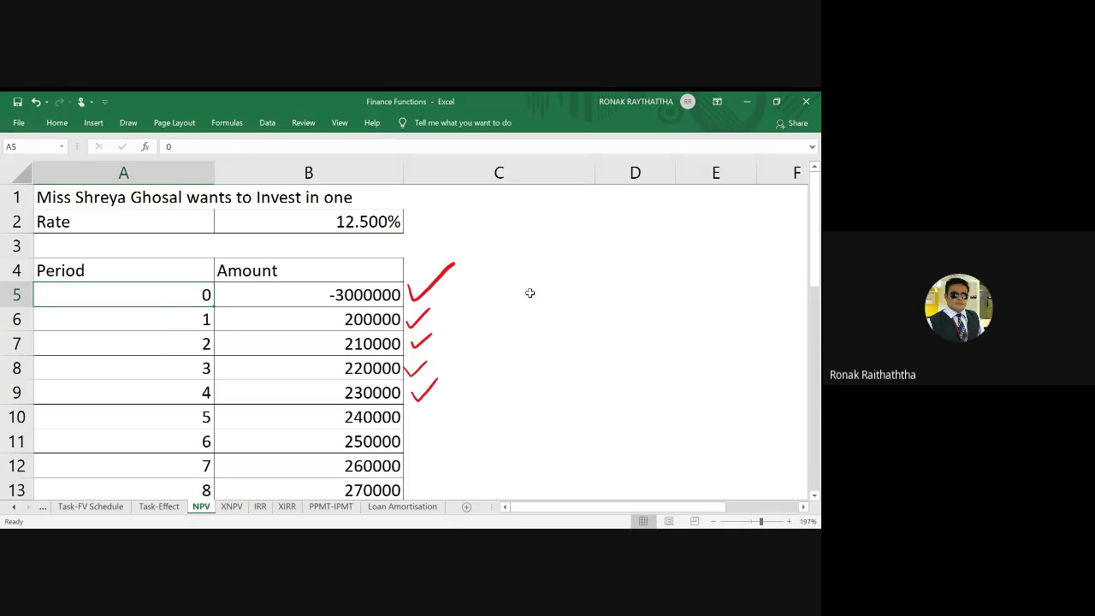
# Copy the existing Period and Amount data, then cancel the pending copy
pyautogui.moveTo(171, 295)
pyautogui.mouseDown()
pyautogui.moveTo(230, 355)
pyautogui.moveTo(229, 466)
pyautogui.moveTo(402, 458)
pyautogui.moveTo(436, 485)
pyautogui.moveTo(305, 411)
pyautogui.mouseUp()
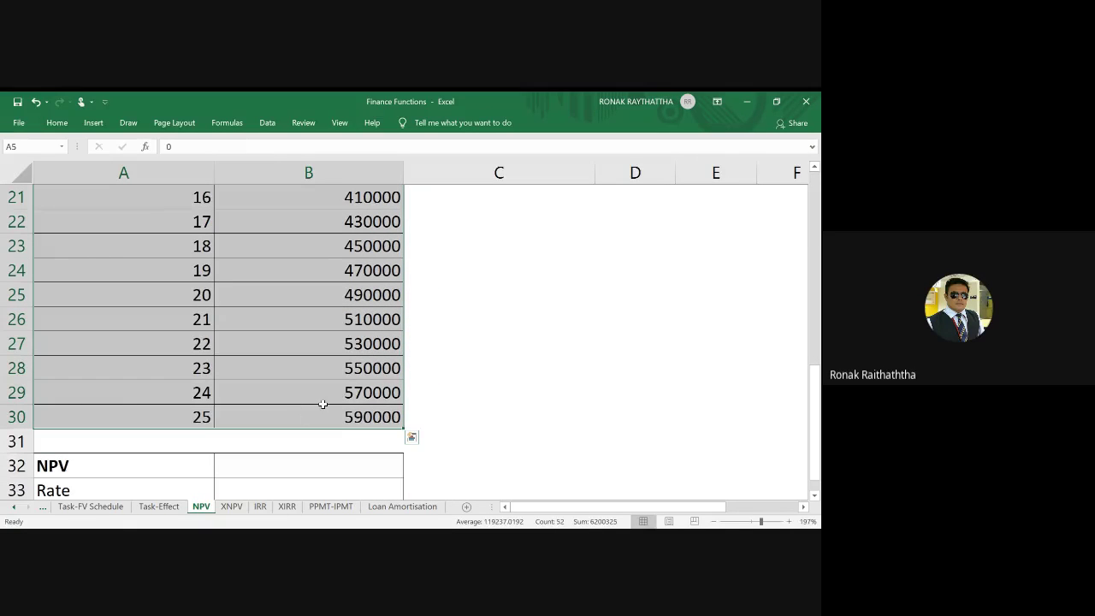
pyautogui.hotkey('ctrl', 'c')
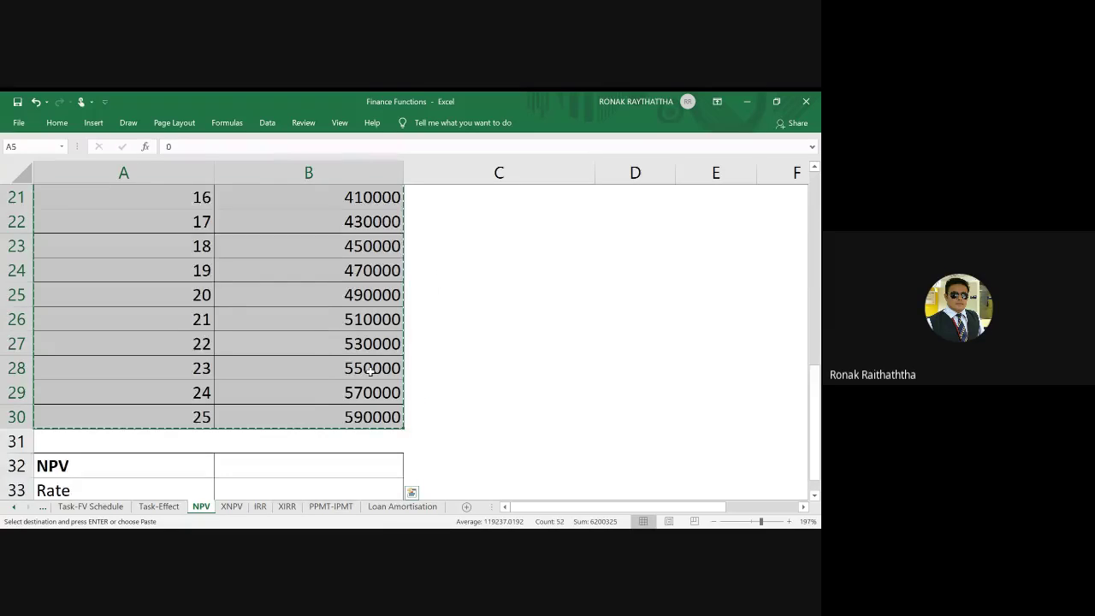
pyautogui.scroll(7, 370, 370)
pyautogui.press('Escape')
pyautogui.click(520, 271)
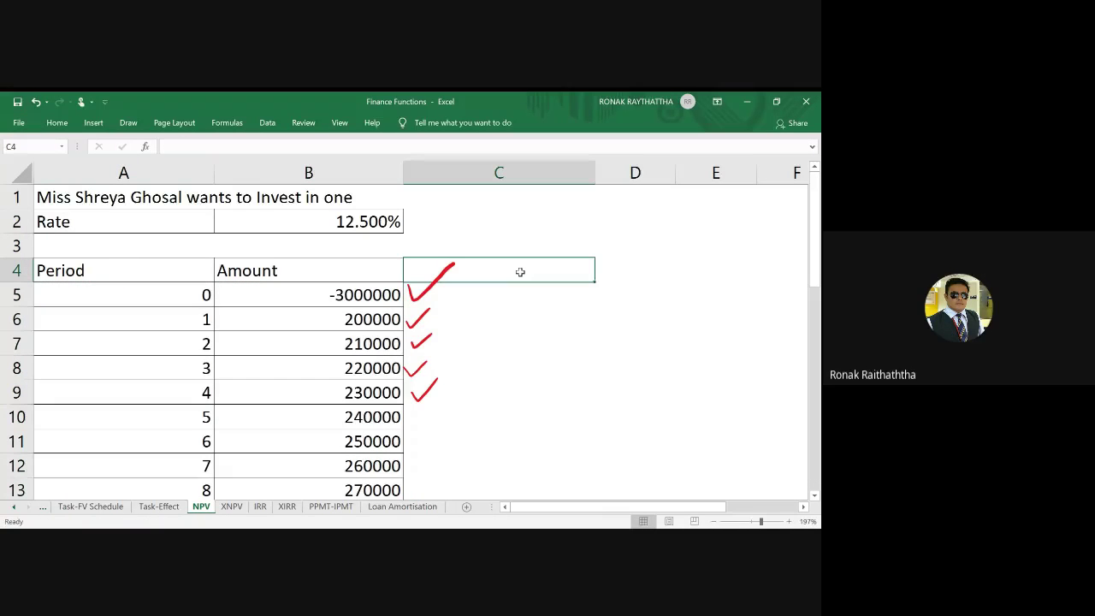
# Enter the heading 'Period' in D4
pyautogui.press('Right')
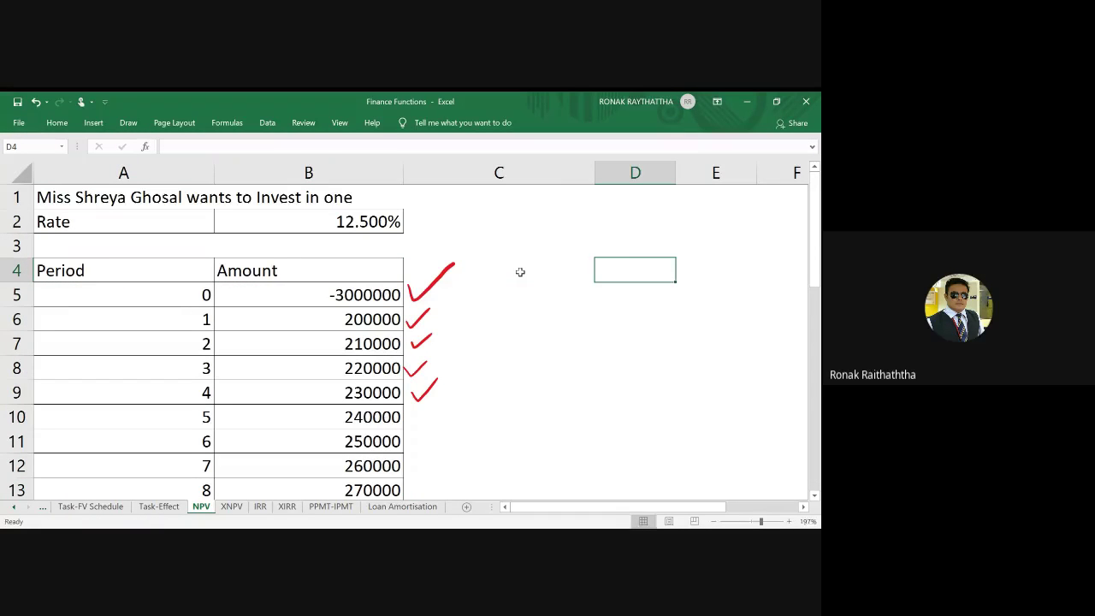
pyautogui.write('O')
pyautogui.press('BackSpace')
pyautogui.write('Period')
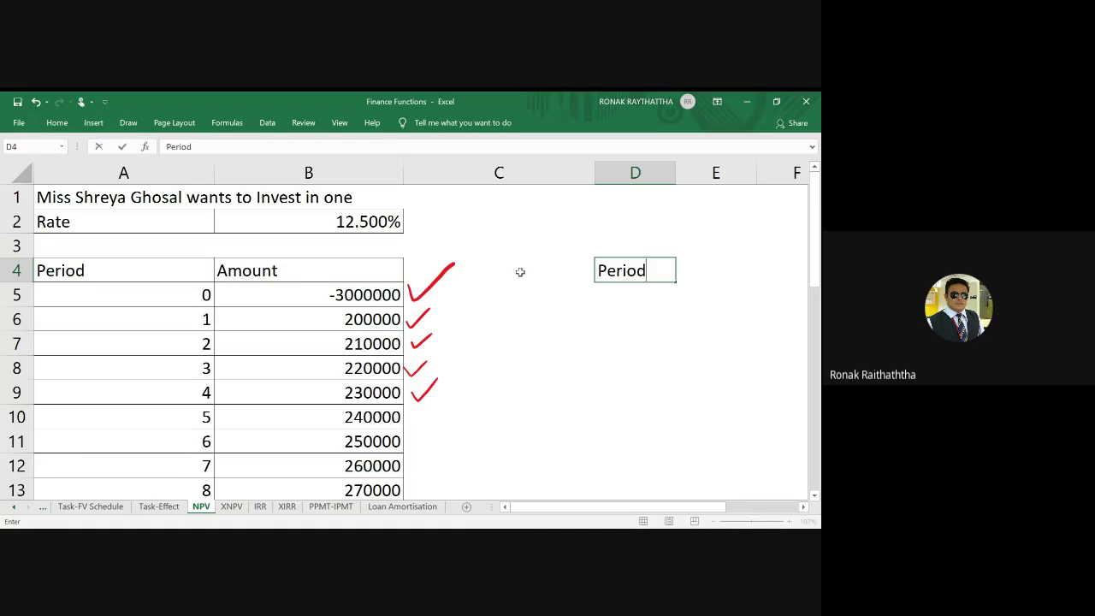
pyautogui.press('Return')
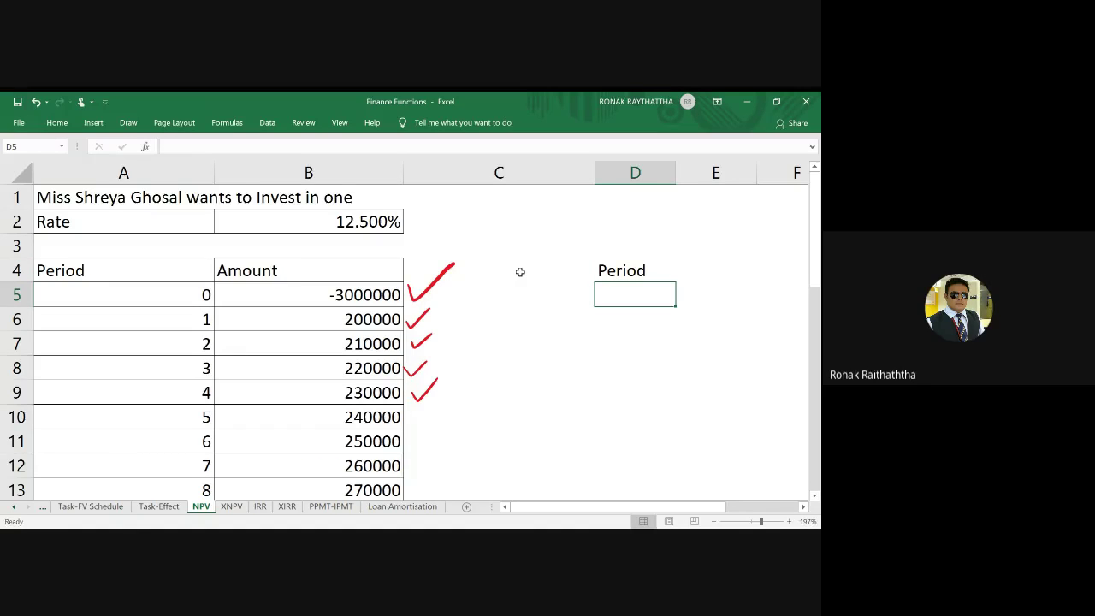
# Enter 0 in D5 and 1 in D6 as the first two periods
pyautogui.write('1')
pyautogui.press('Return')
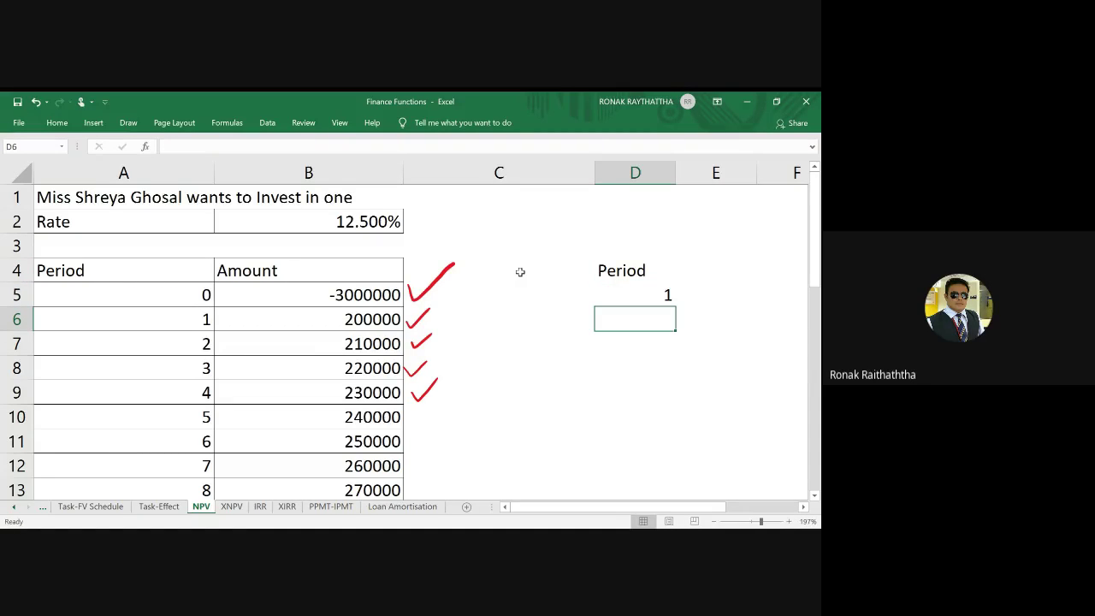
pyautogui.press('Up')
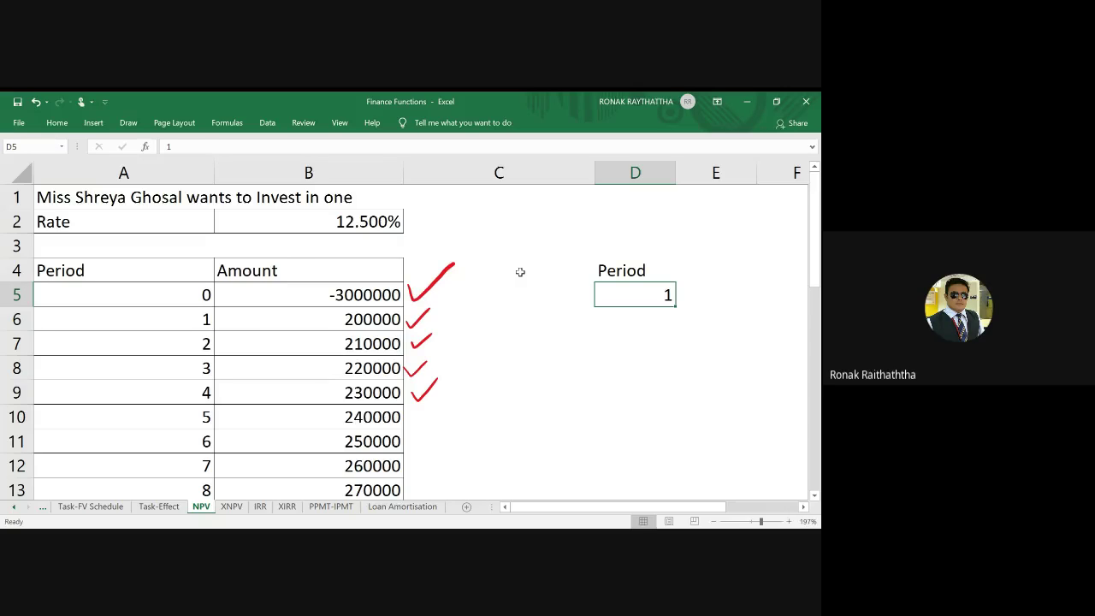
pyautogui.write('0')
pyautogui.press('Return')
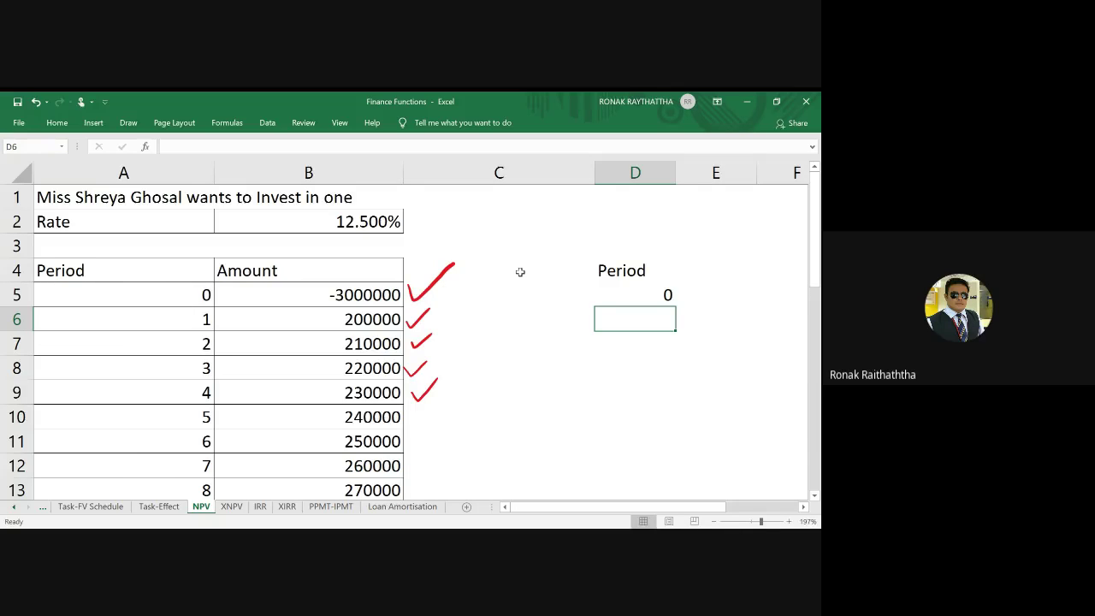
pyautogui.write('1')
pyautogui.press('Return')
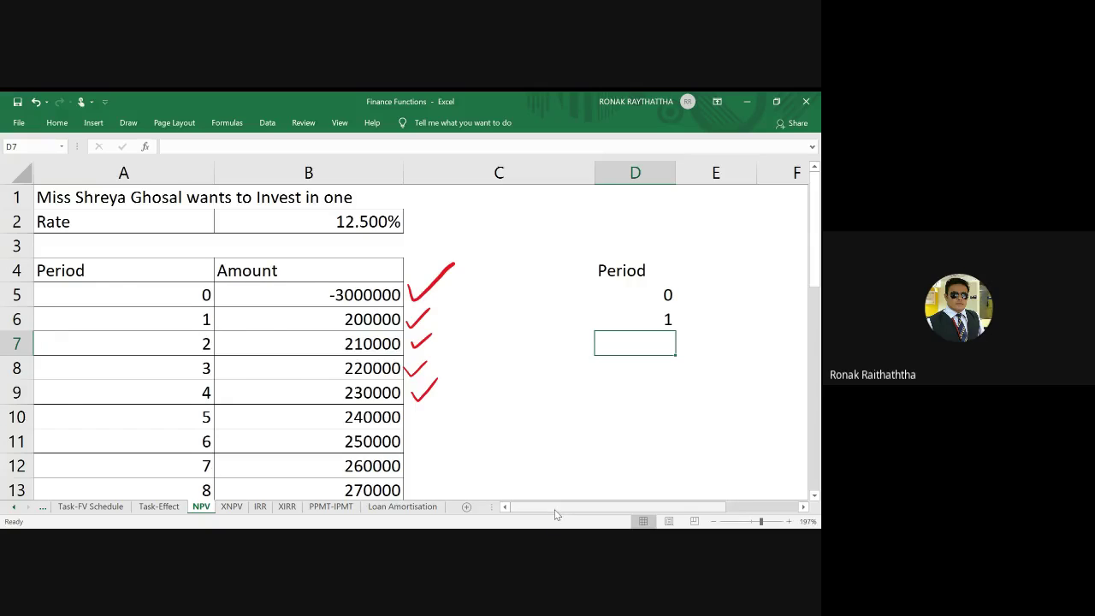
# Enter the formula =D6+1 in D7 to produce period 2
pyautogui.moveTo(552, 507); pyautogui.dragTo(591, 510)
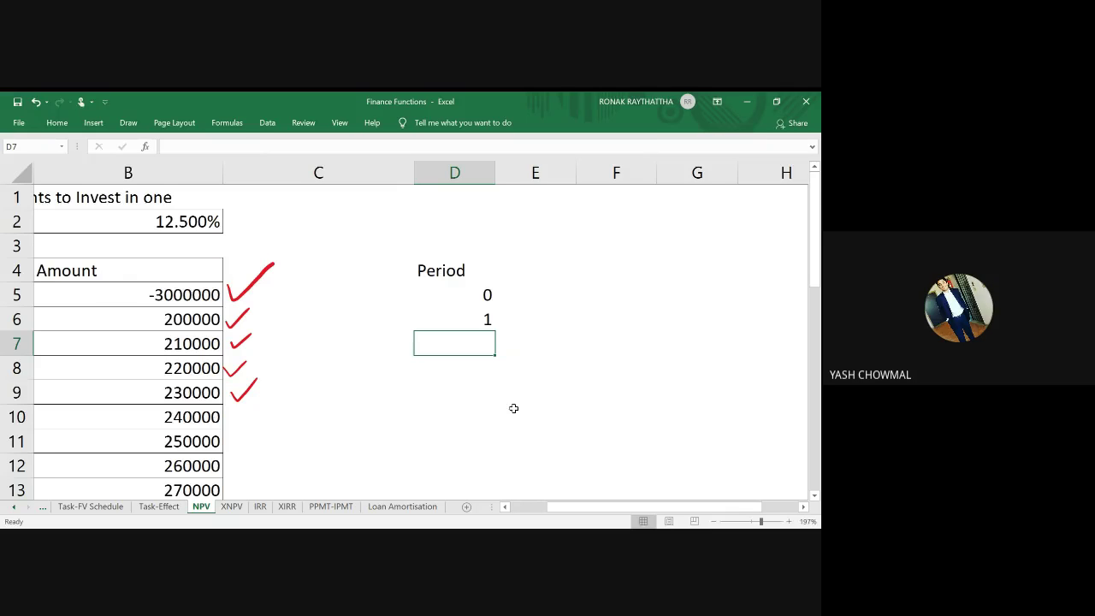
pyautogui.write('=')
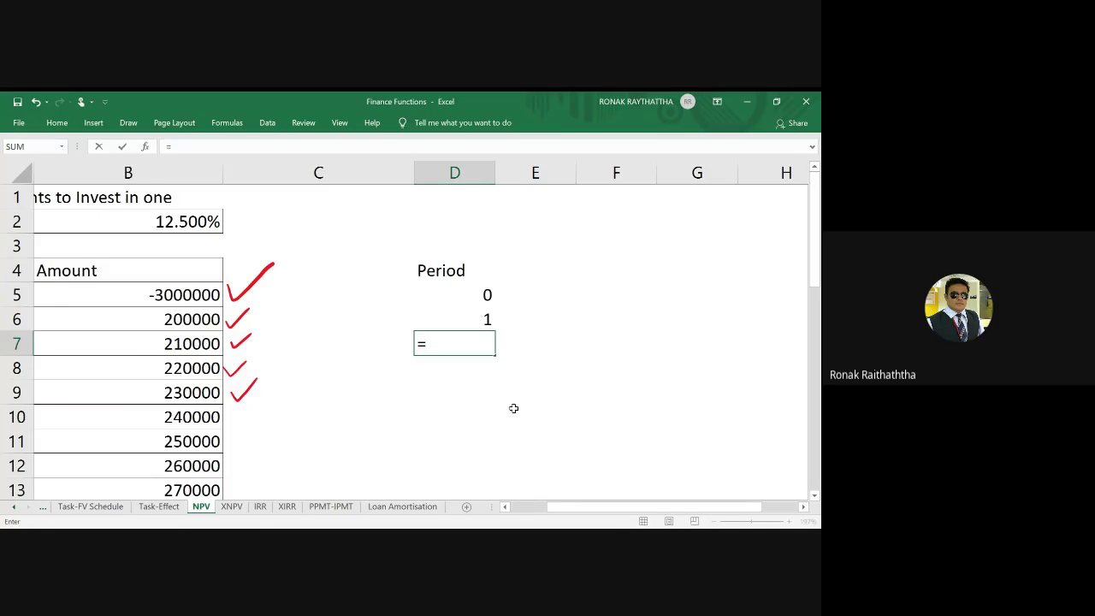
pyautogui.click(476, 319)
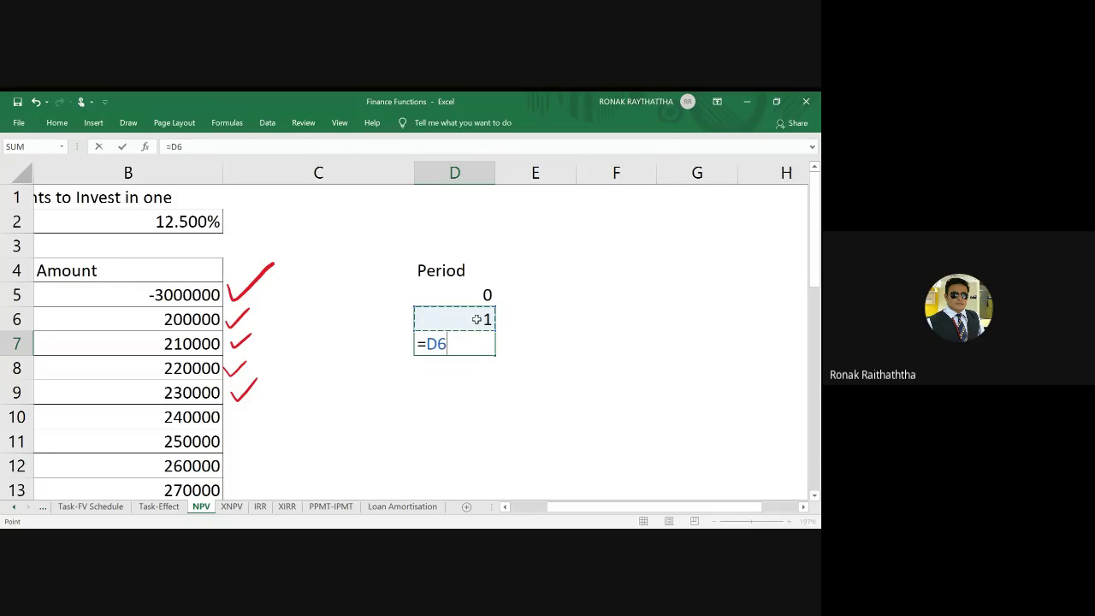
pyautogui.write('+1')
pyautogui.press('Return')
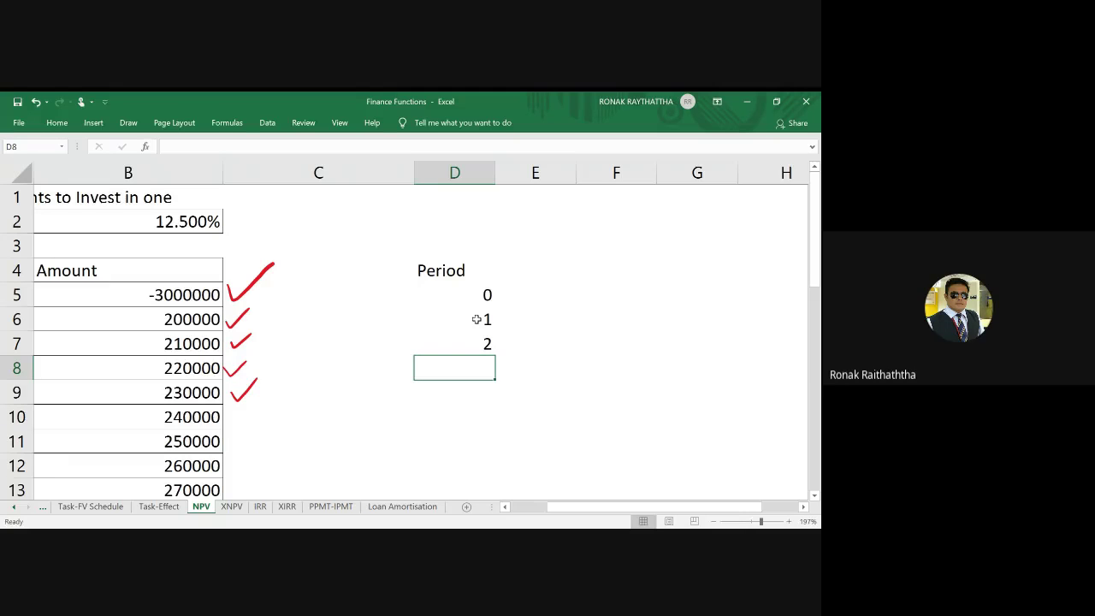
pyautogui.click(486, 343)
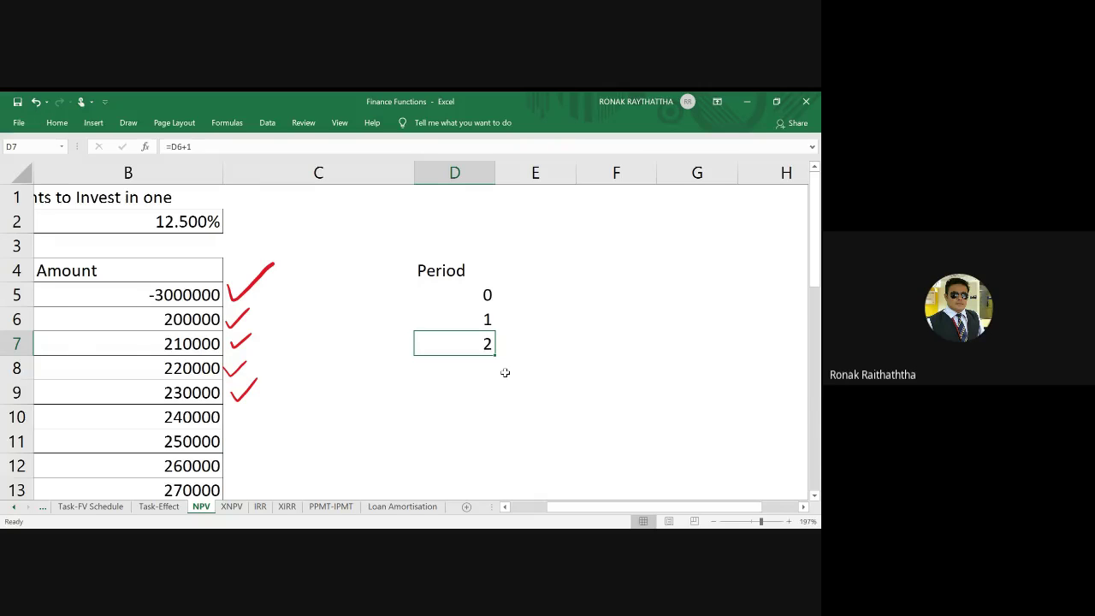
# Copy the =D7+1 style formula from D7 and paste it into D8:D30
pyautogui.hotkey('ctrl', 'c')
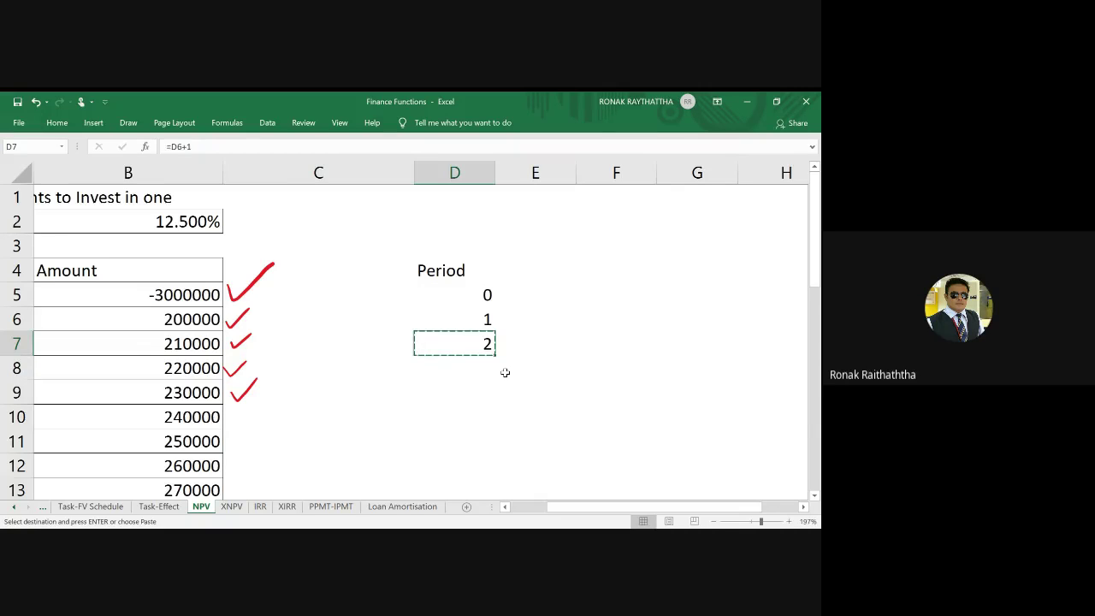
pyautogui.press('Down')
pyautogui.hotkey('shift', 'Down')
pyautogui.hotkey('shift', 'Down')
pyautogui.hotkey('shift', 'Down')
pyautogui.hotkey('shift', 'Down')
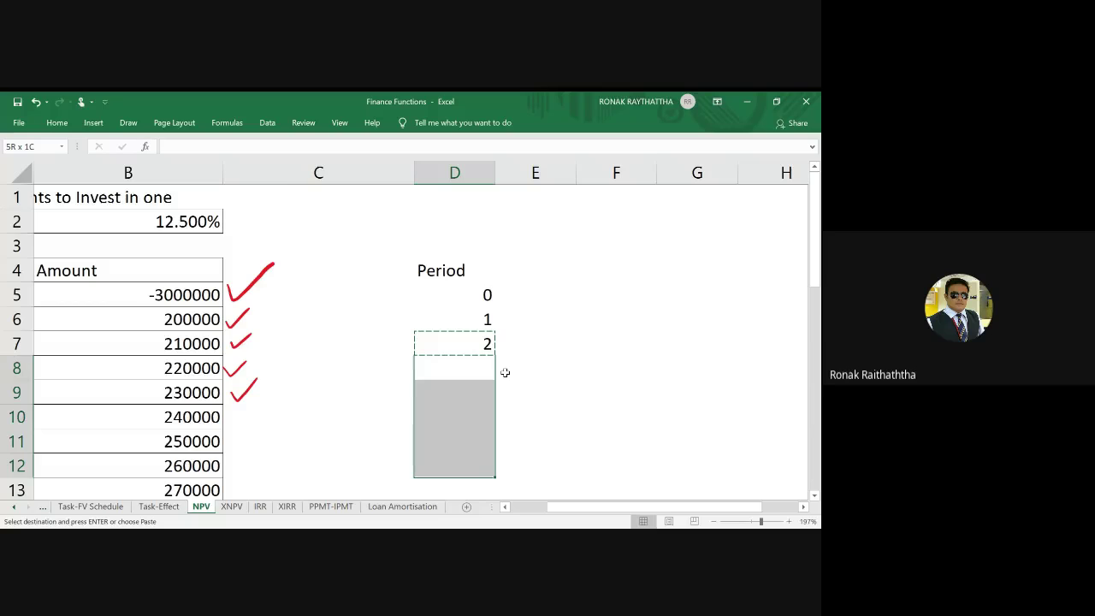
pyautogui.hotkey('shift', 'Down')
pyautogui.hotkey('shift', 'Down')
pyautogui.hotkey('shift', 'Down')
pyautogui.hotkey('shift', 'Down')
pyautogui.hotkey('shift', 'Down')
pyautogui.hotkey('shift', 'Down')
pyautogui.hotkey('shift', 'Down')
pyautogui.hotkey('shift', 'Down')
pyautogui.hotkey('shift', 'Down')
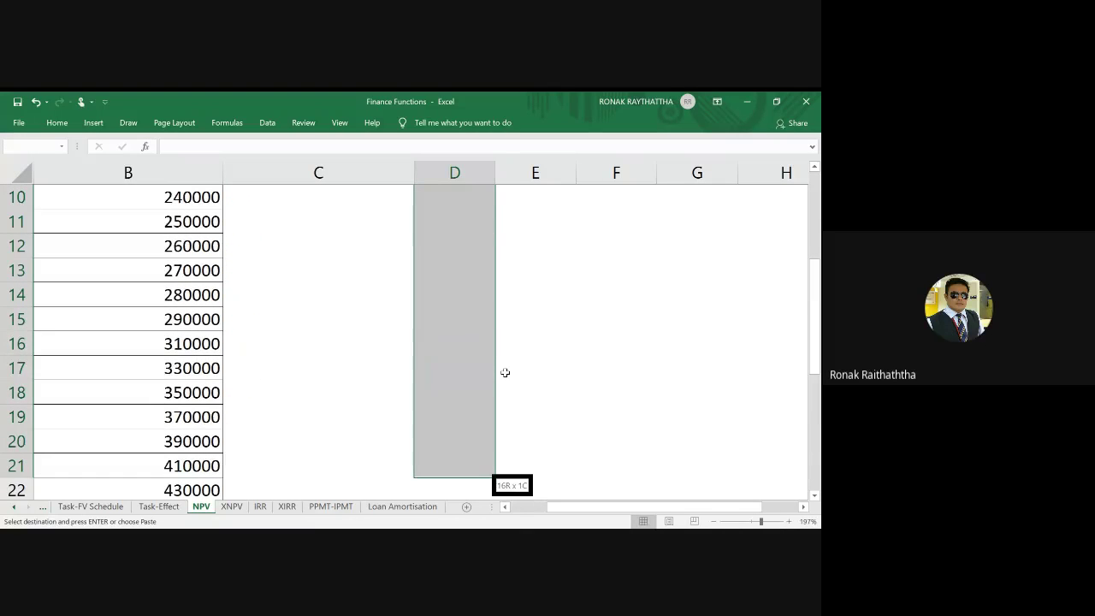
pyautogui.hotkey('shift', 'Down')
pyautogui.hotkey('shift', 'Down')
pyautogui.hotkey('shift', 'Down')
pyautogui.scroll(-1, 505, 372)
pyautogui.scroll(-1, 505, 372)
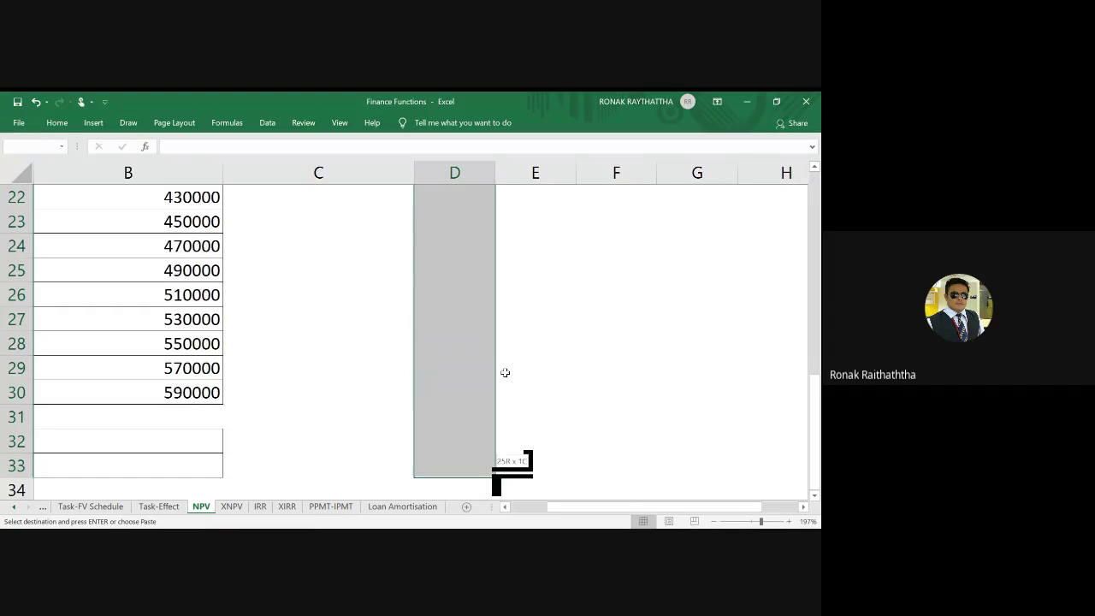
pyautogui.hotkey('shift', 'Down')
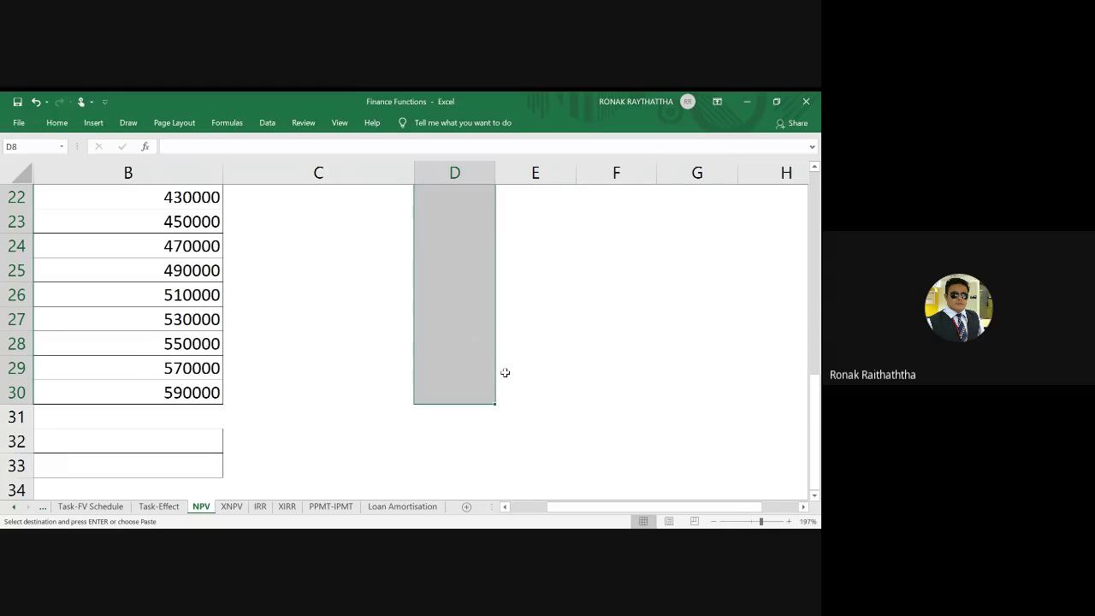
pyautogui.hotkey('ctrl', 'v')
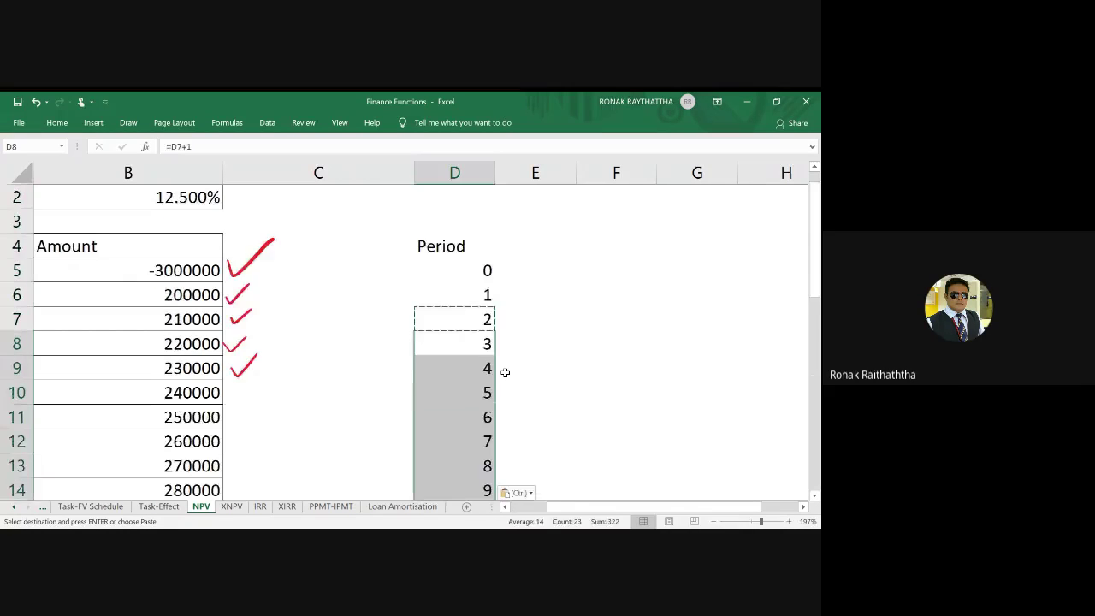
# Check the pasted period formulas in D30 up through D26 without changing them
pyautogui.press('Down')
pyautogui.press('Down')
pyautogui.press('Down')
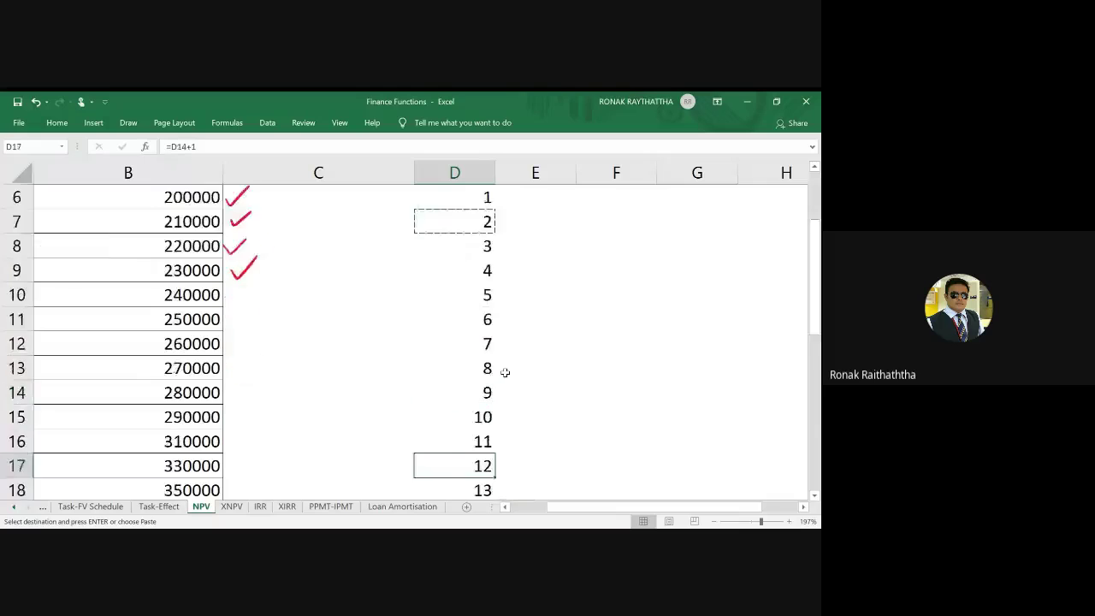
pyautogui.press('Down')
pyautogui.press('Down')
pyautogui.press('Down')
pyautogui.press('Down')
pyautogui.press('Up')
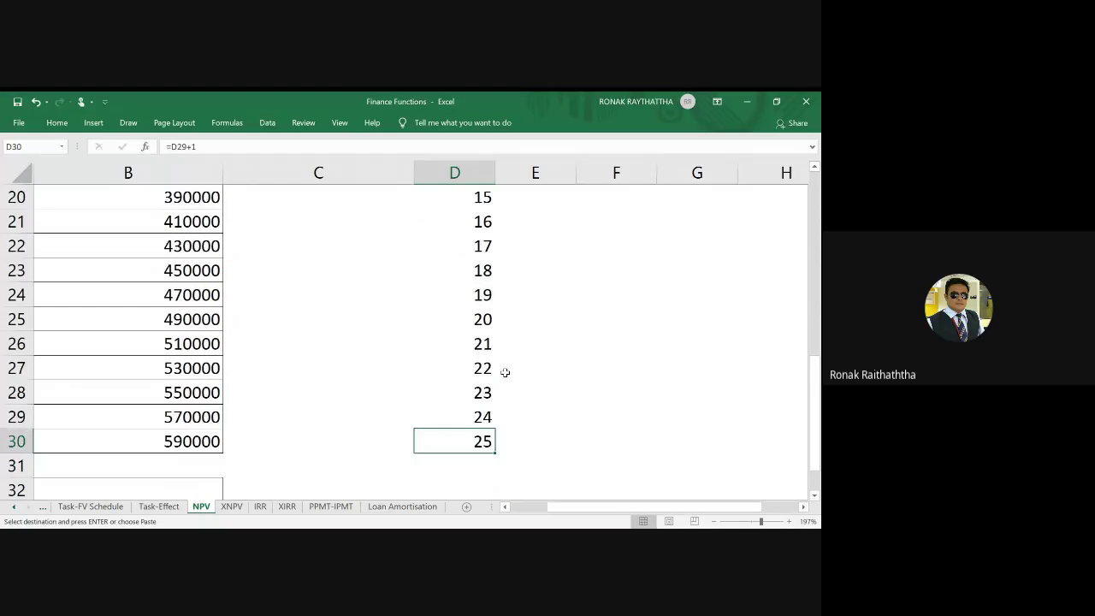
pyautogui.press('Up')
pyautogui.press('Down')
pyautogui.press('F2')
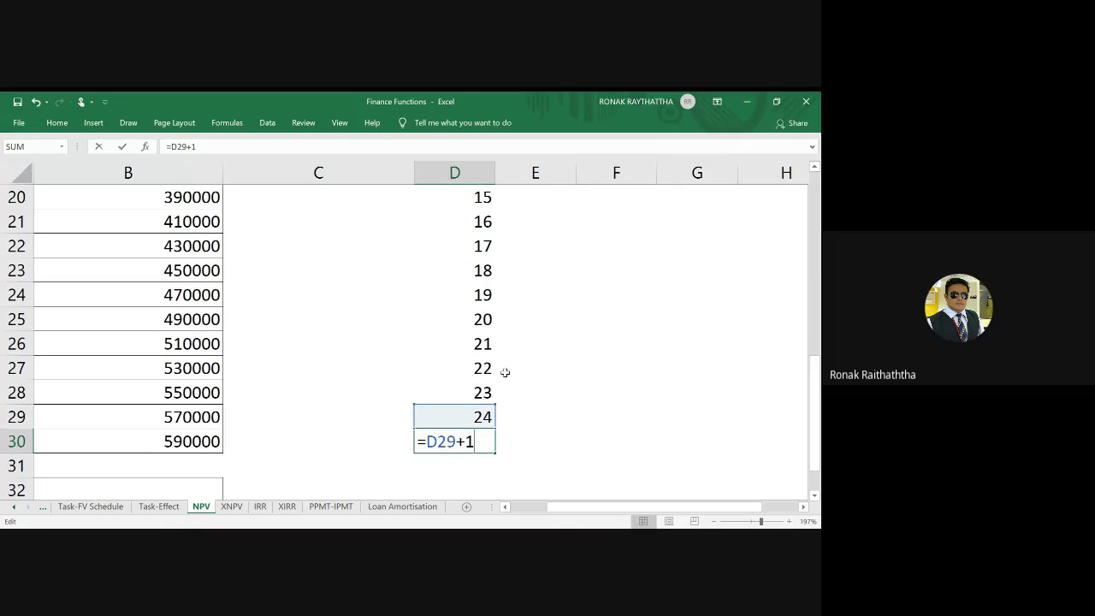
pyautogui.press('Escape')
pyautogui.press('Up')
pyautogui.press('F2')
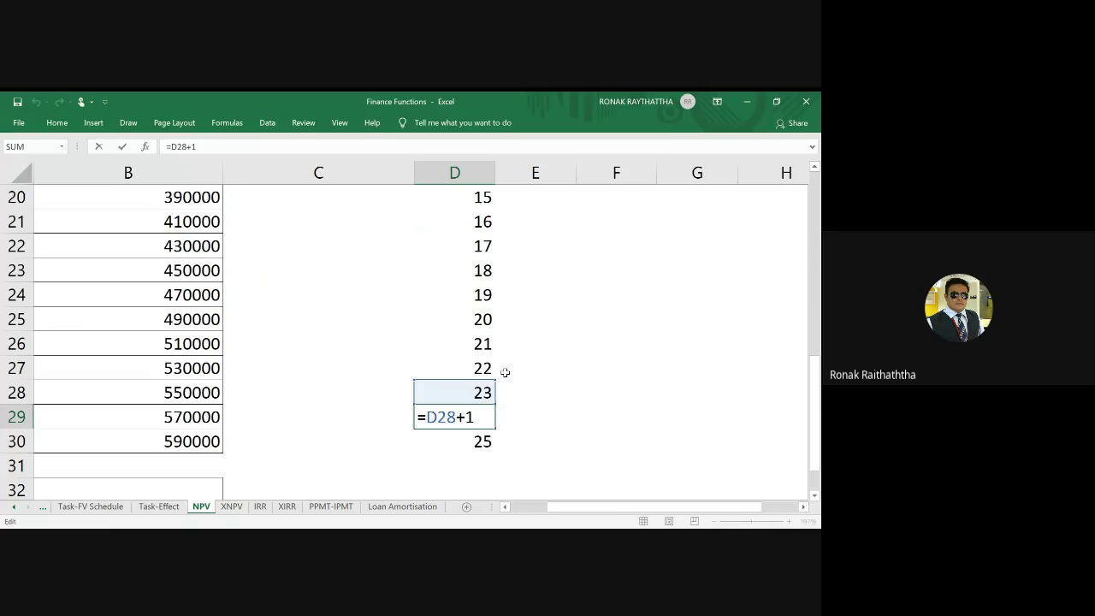
pyautogui.press('Escape')
pyautogui.press('Up')
pyautogui.press('F2')
pyautogui.press('Escape')
pyautogui.press('Up')
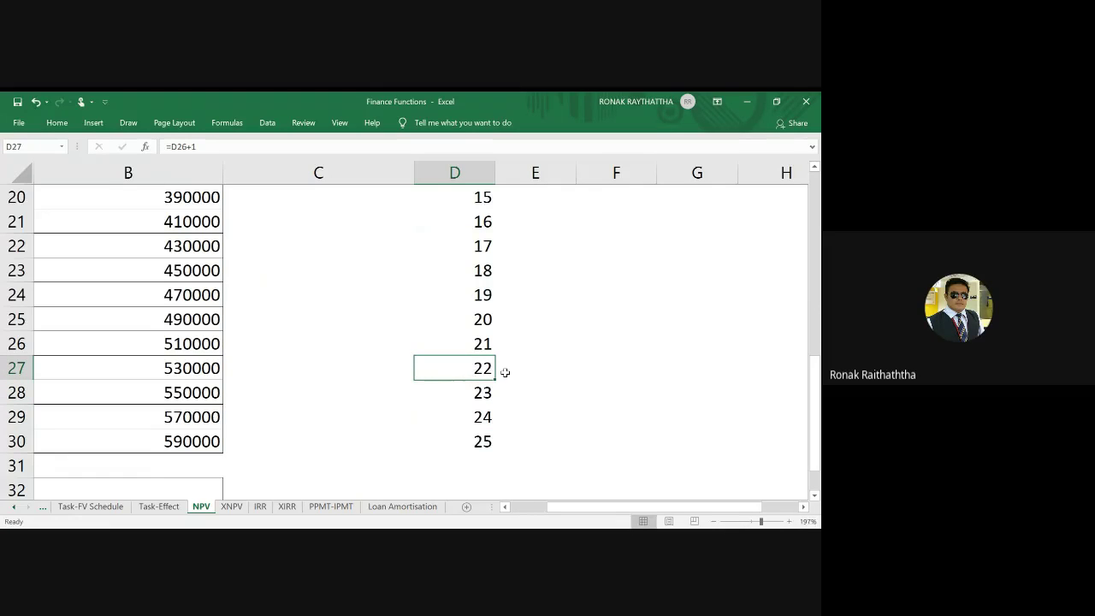
pyautogui.press('F2')
pyautogui.press('Escape')
pyautogui.press('Up')
pyautogui.press('F2')
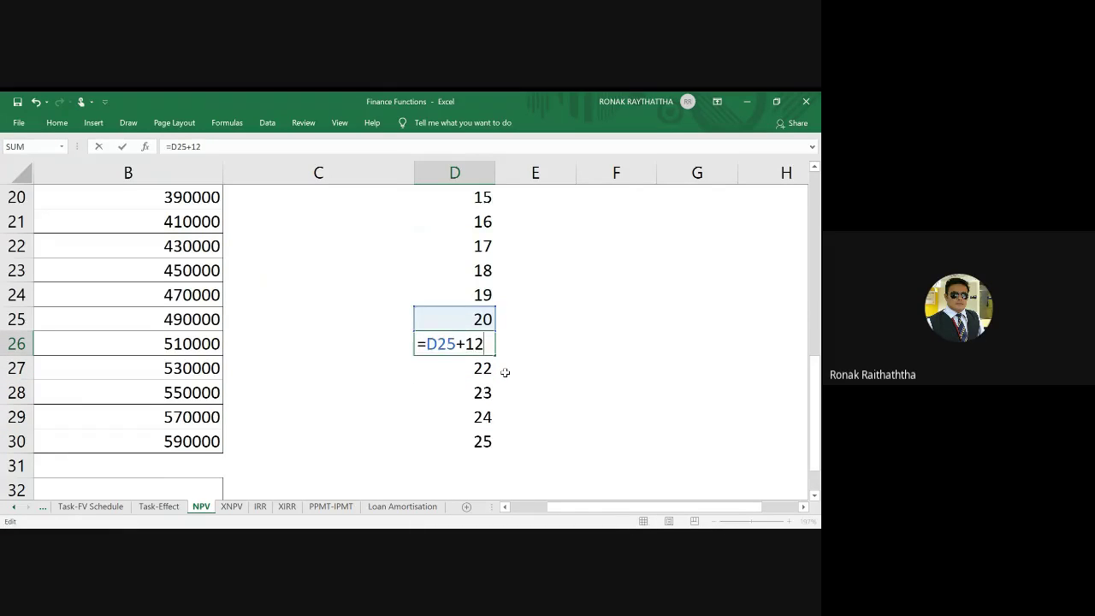
pyautogui.press('Escape')
pyautogui.press('Up')
# Delete the stray comment attached to cell D25
pyautogui.hotkey('shift', 'F2')
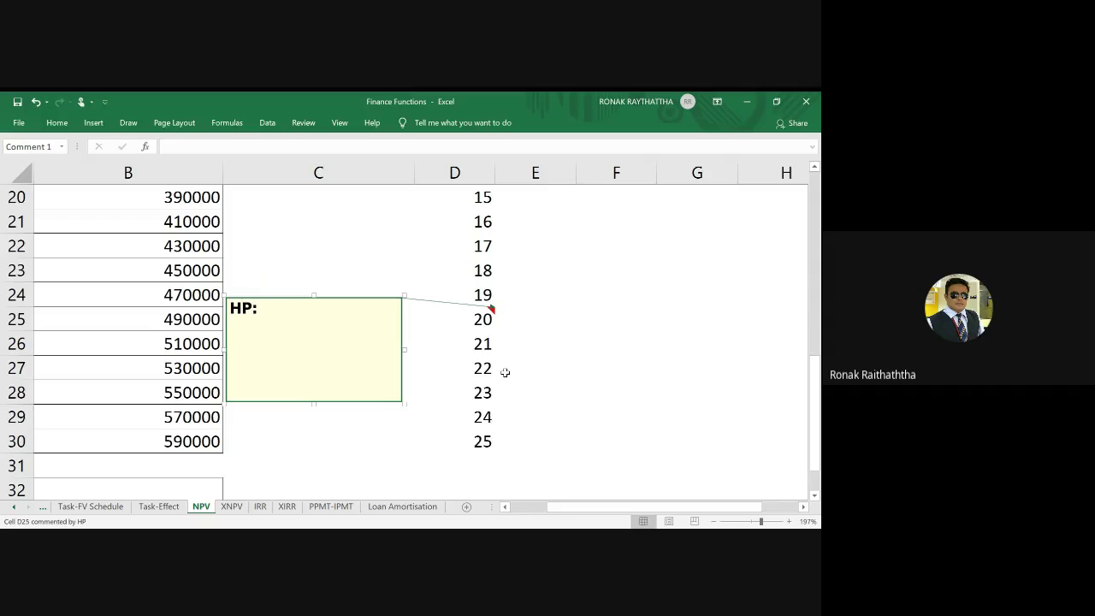
pyautogui.rightClick(476, 317)
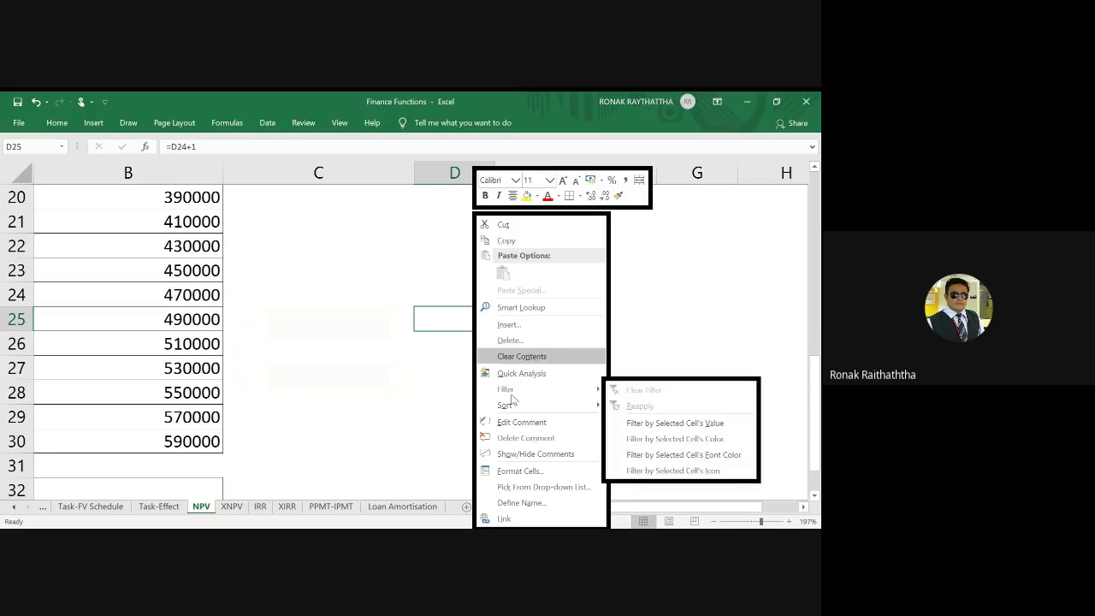
pyautogui.click(525, 437)
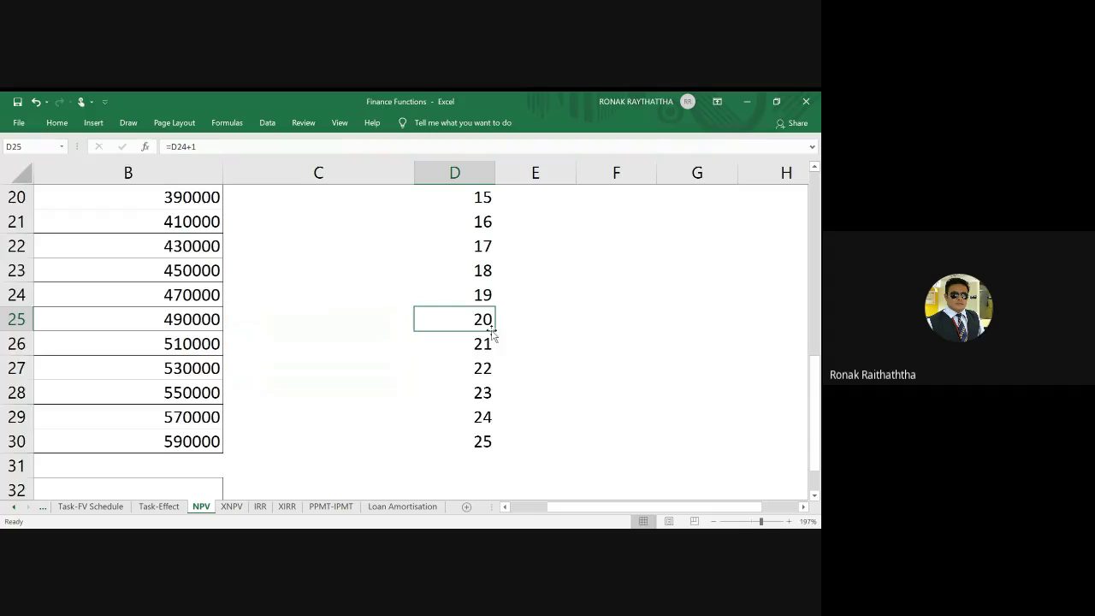
pyautogui.scroll(1, 494, 325)
pyautogui.scroll(5, 522, 291)
pyautogui.click(542, 265)
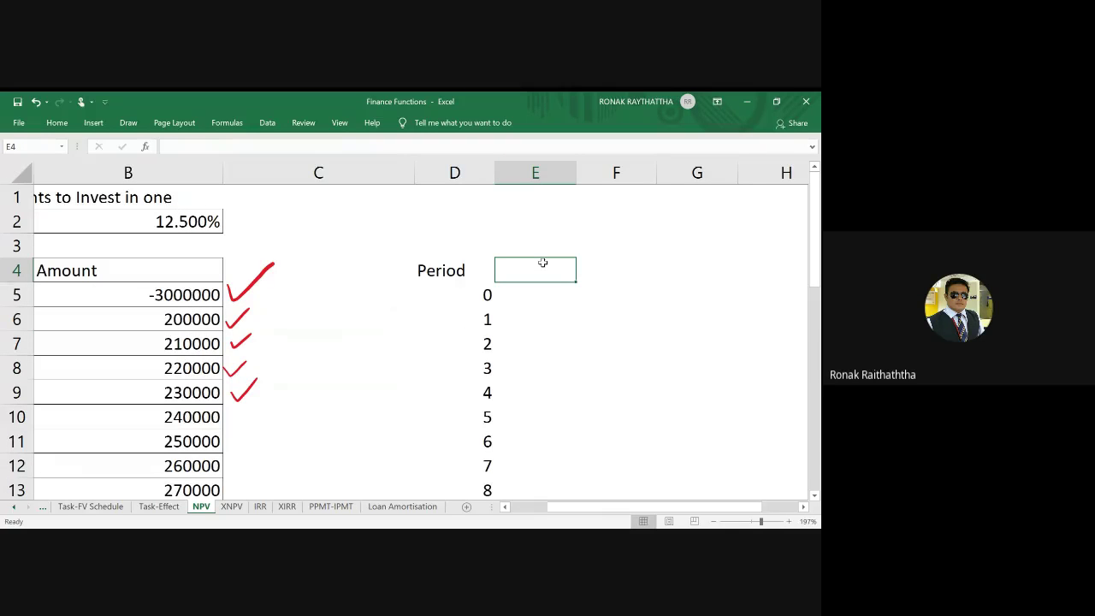
# Copy the 'Amount' heading from B4 into E4
pyautogui.press('Left')
pyautogui.press('Left')
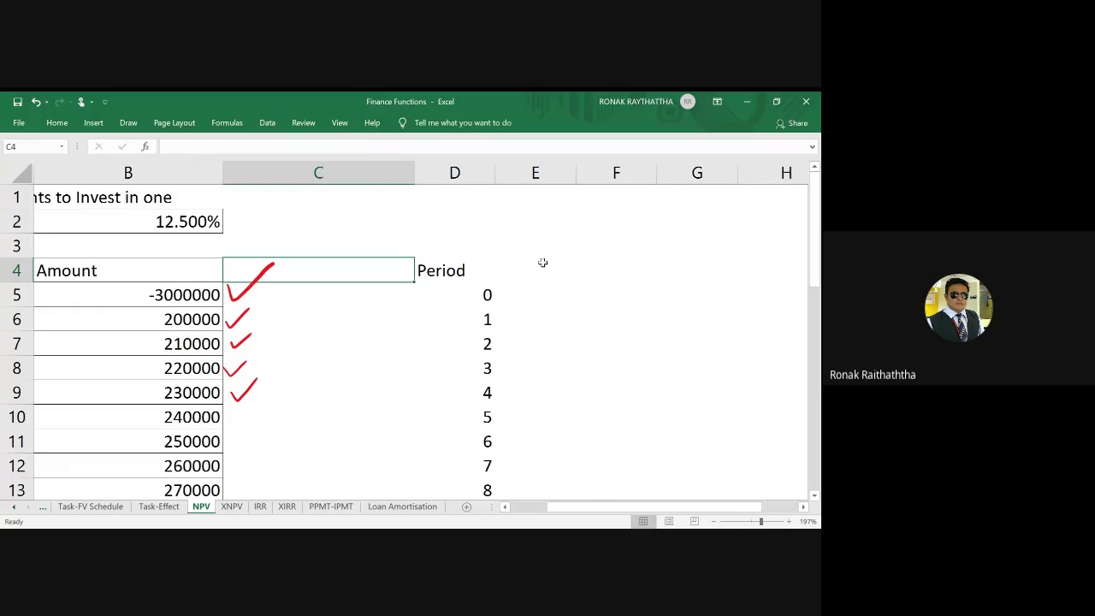
pyautogui.press('Left')
pyautogui.hotkey('ctrl', 'c')
pyautogui.press('Right')
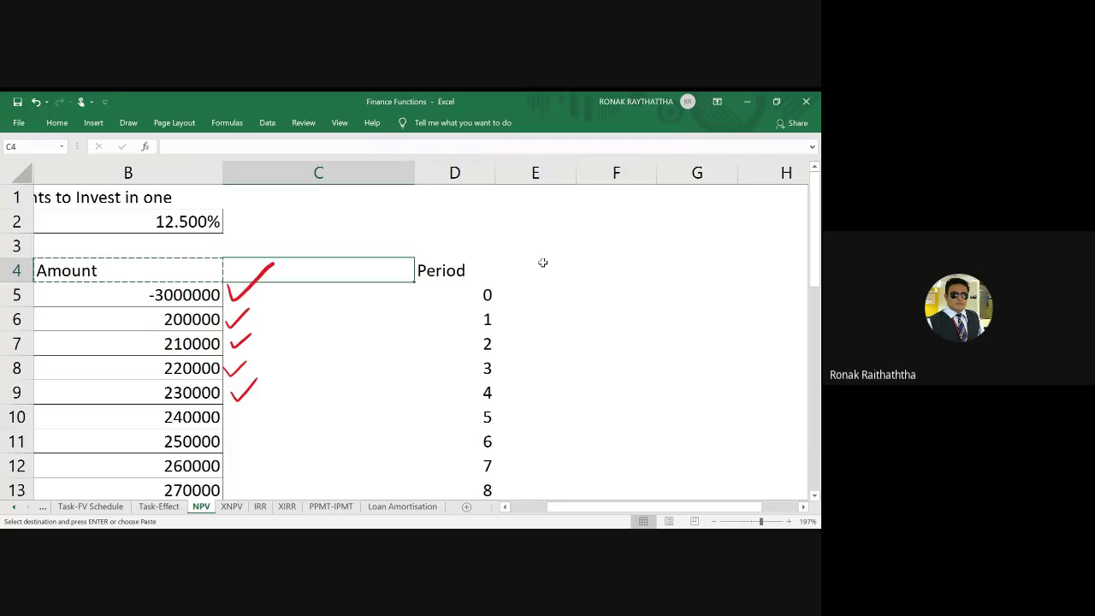
pyautogui.press('Right')
pyautogui.press('Right')
pyautogui.press('Right')
pyautogui.press('Left')
pyautogui.hotkey('ctrl', 'v')
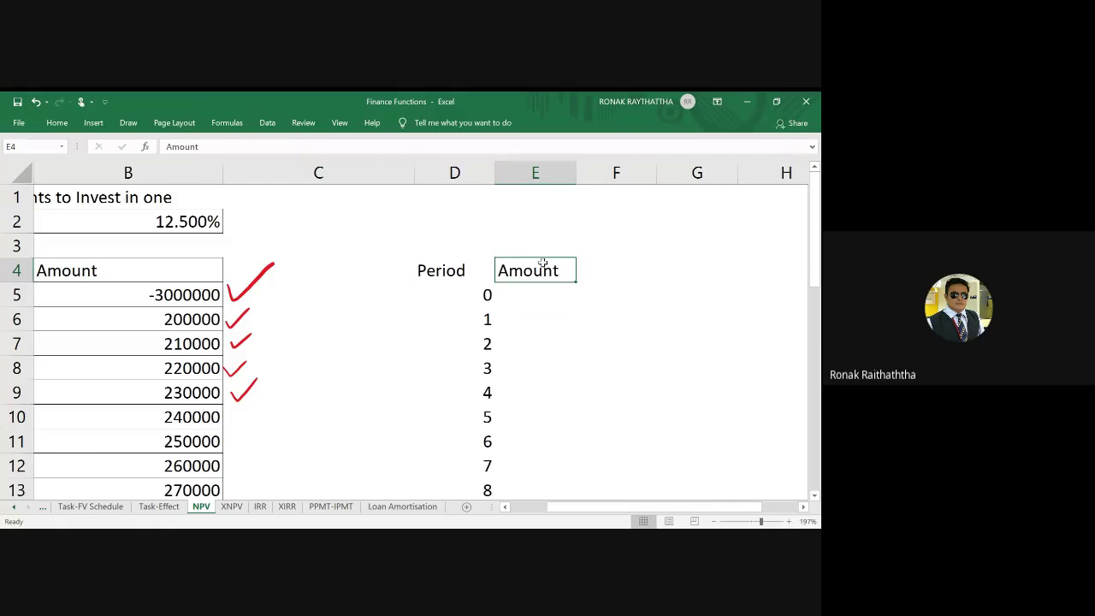
pyautogui.press('Return')
pyautogui.press('Right')
pyautogui.press('Right')
pyautogui.press('Right')
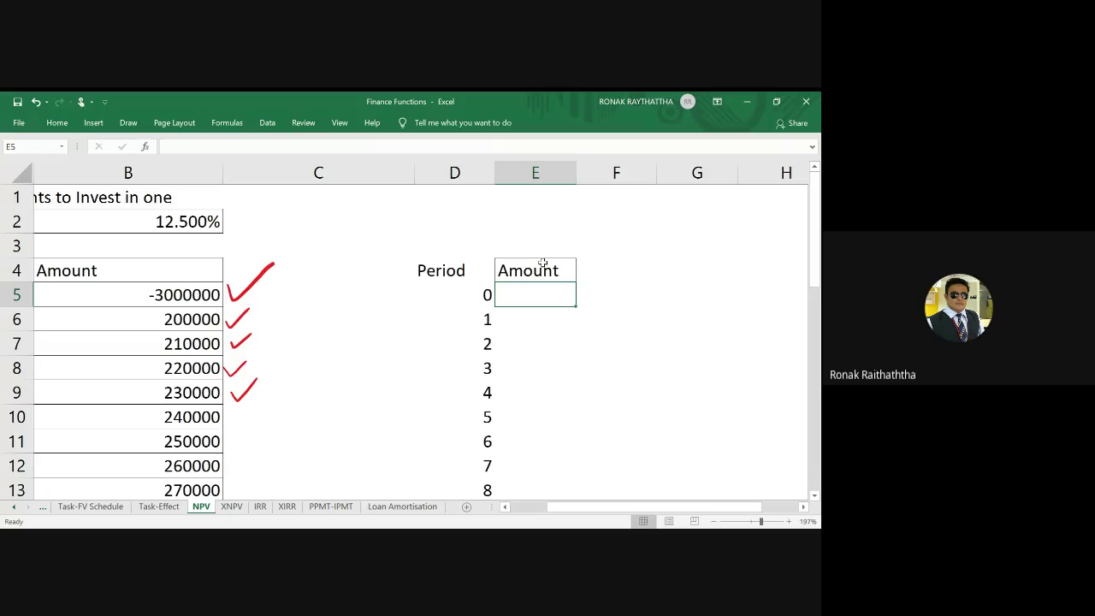
# Enter -3000000 in E5 and 200000 in E6 as the period 0 and 1 amounts
pyautogui.write('-')
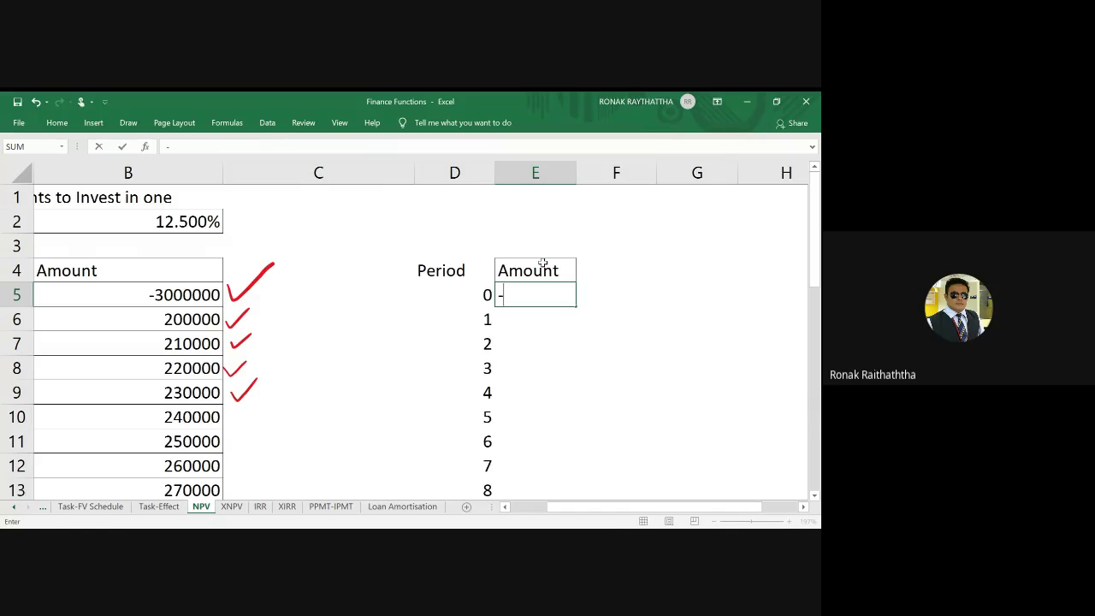
pyautogui.write('30')
pyautogui.write('00000')
pyautogui.press('Return')
pyautogui.press('Up')
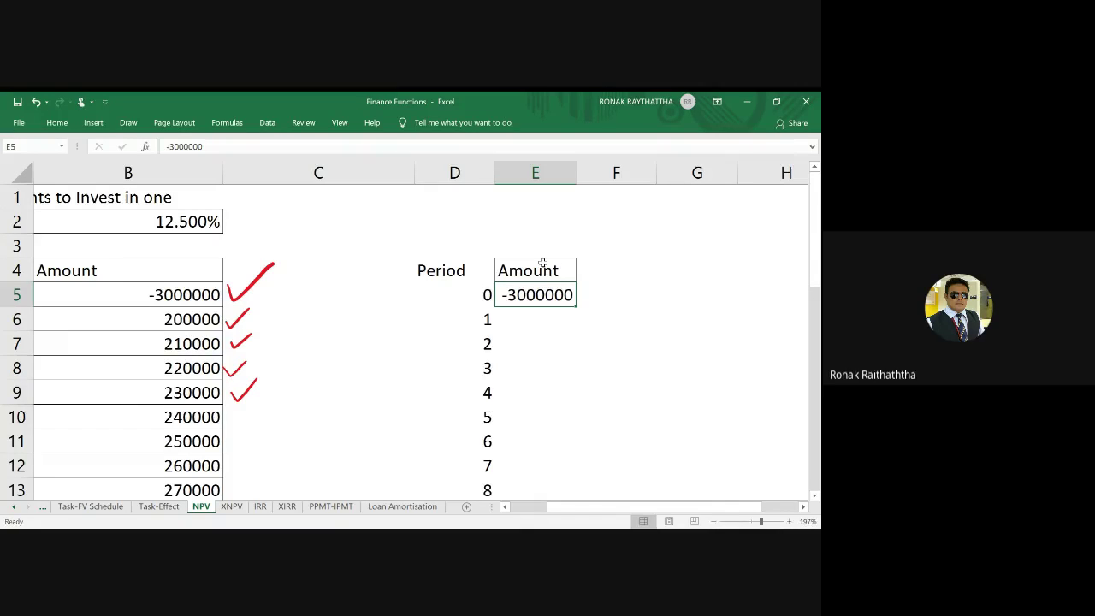
pyautogui.press('Down')
pyautogui.press('Left')
pyautogui.press('Left')
pyautogui.press('Left')
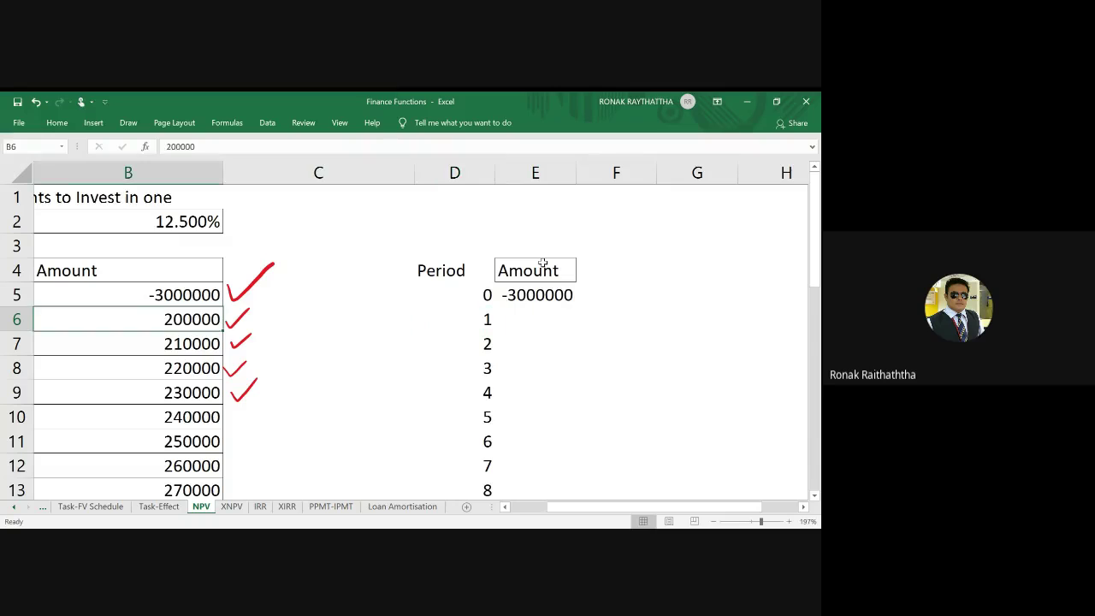
pyautogui.press('Right')
pyautogui.press('Right')
pyautogui.press('Right')
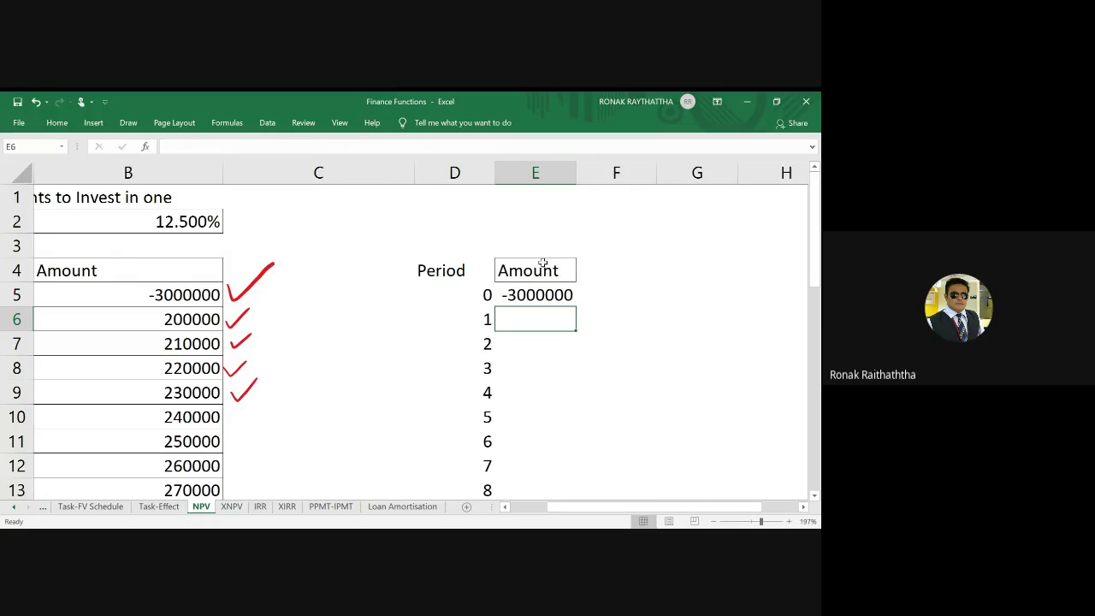
pyautogui.write('2')
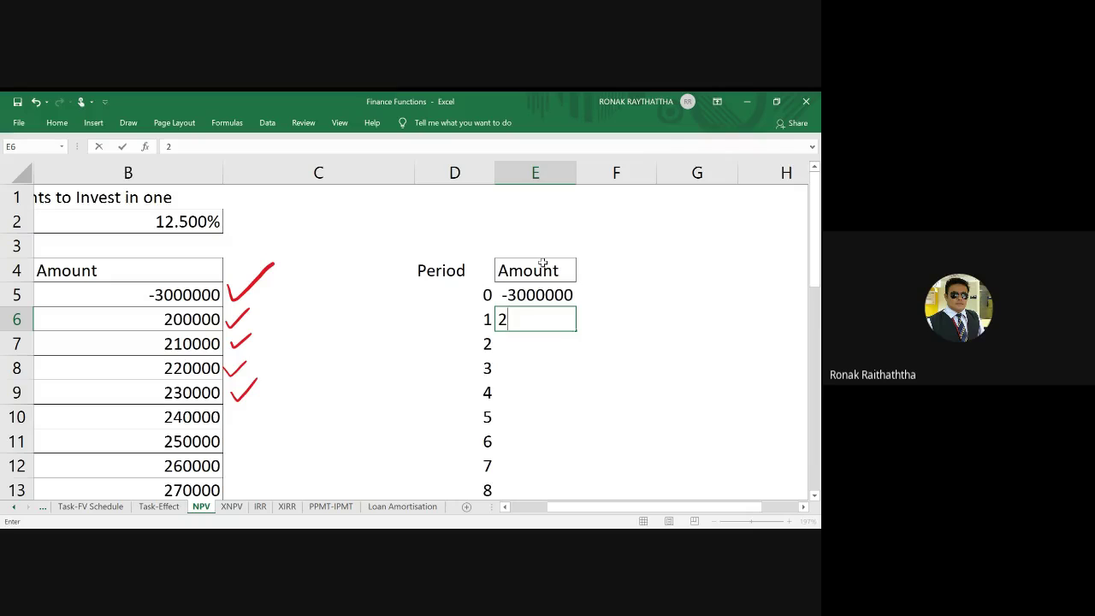
pyautogui.write('00000')
pyautogui.press('Return')
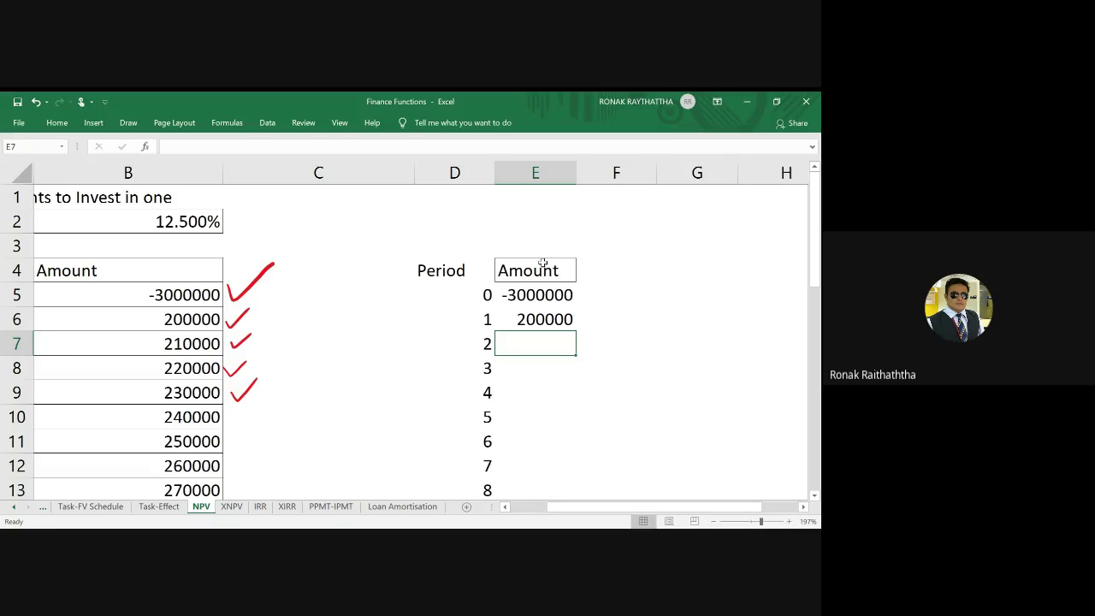
# Abandon a first formula attempt in E7 and check B7's =B6+10000 formula for reference
pyautogui.write('=')
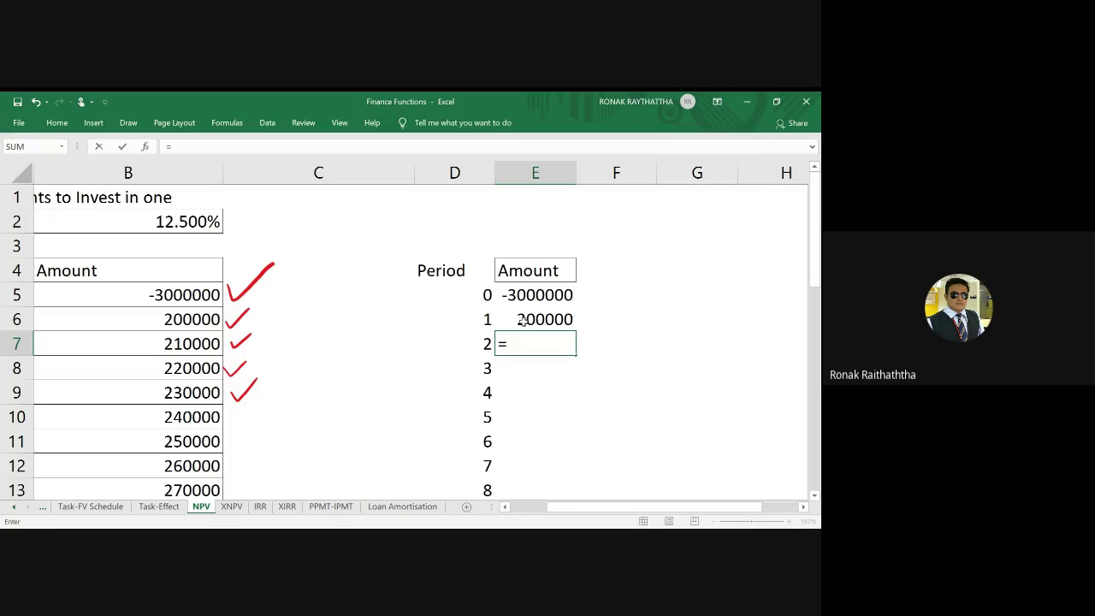
pyautogui.click(522, 320)
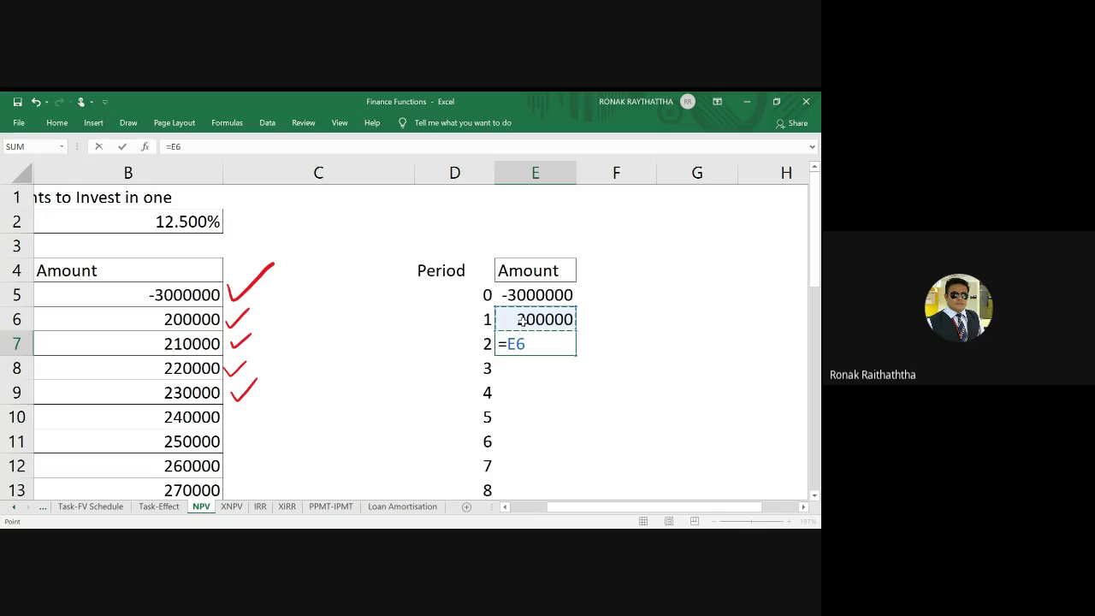
pyautogui.write('+')
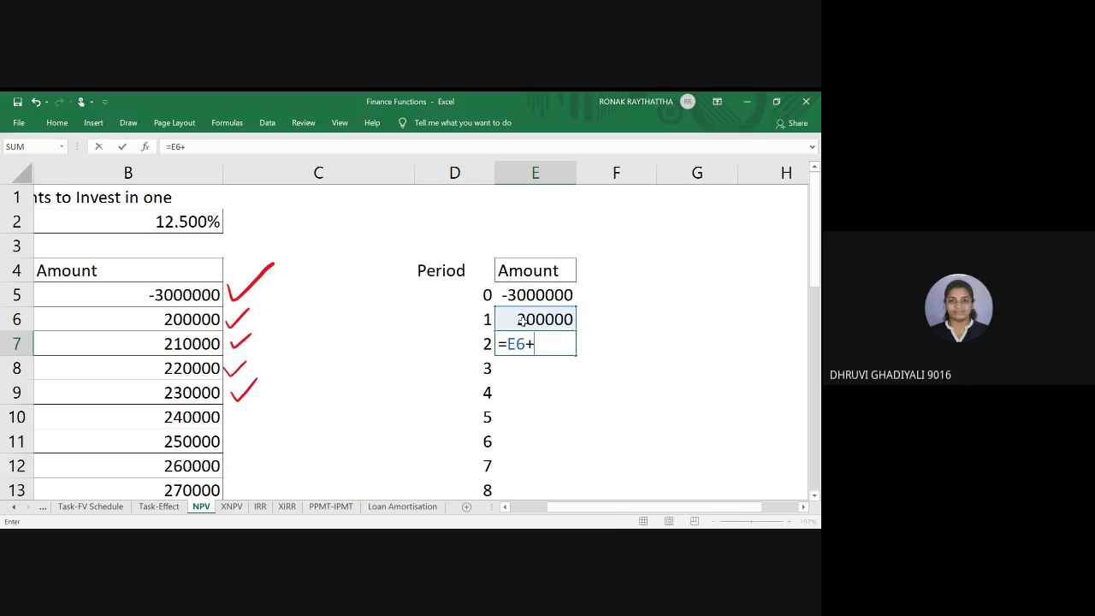
pyautogui.press('Escape')
pyautogui.press('Left')
pyautogui.press('Left')
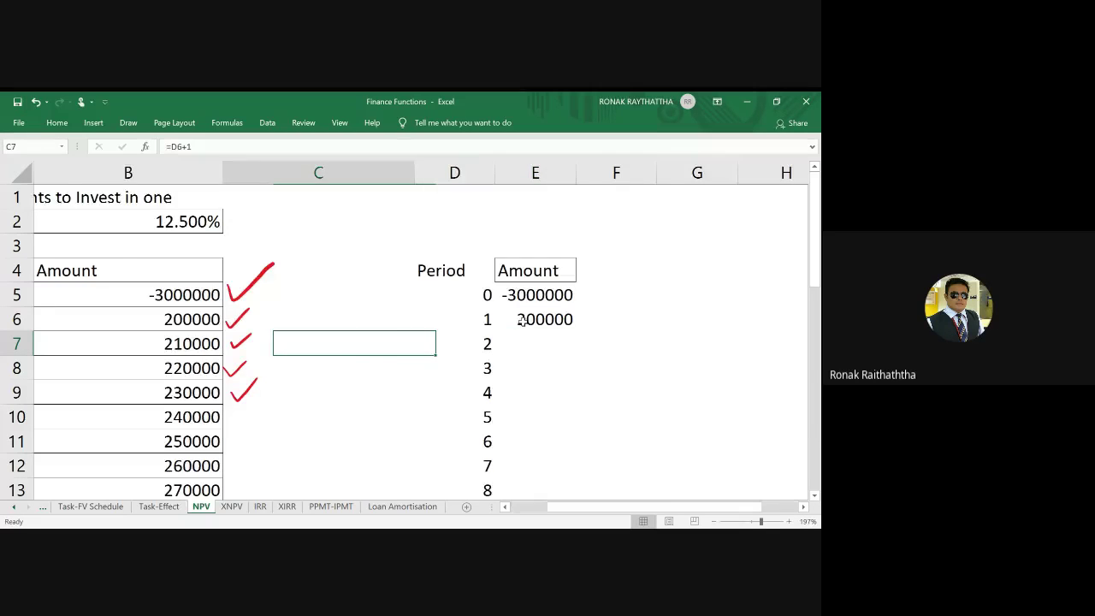
pyautogui.hscroll(-2, 522, 320)
pyautogui.press('Right')
pyautogui.press('Right')
pyautogui.press('Right')
pyautogui.press('Left')
pyautogui.press('Left')
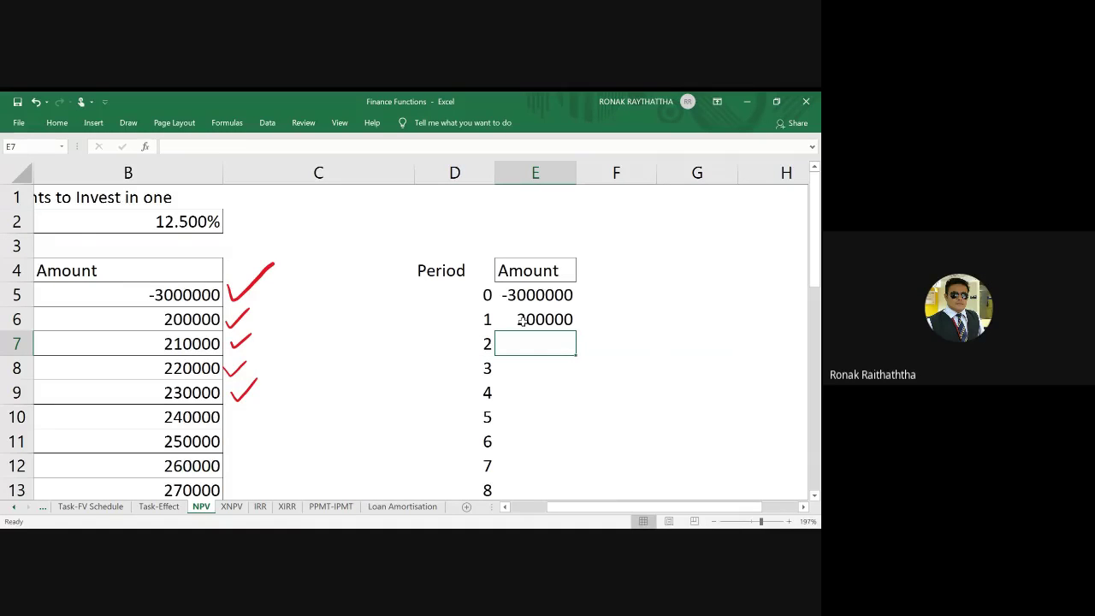
pyautogui.write('=')
pyautogui.press('Escape')
pyautogui.click(168, 342)
pyautogui.doubleClick(177, 343)
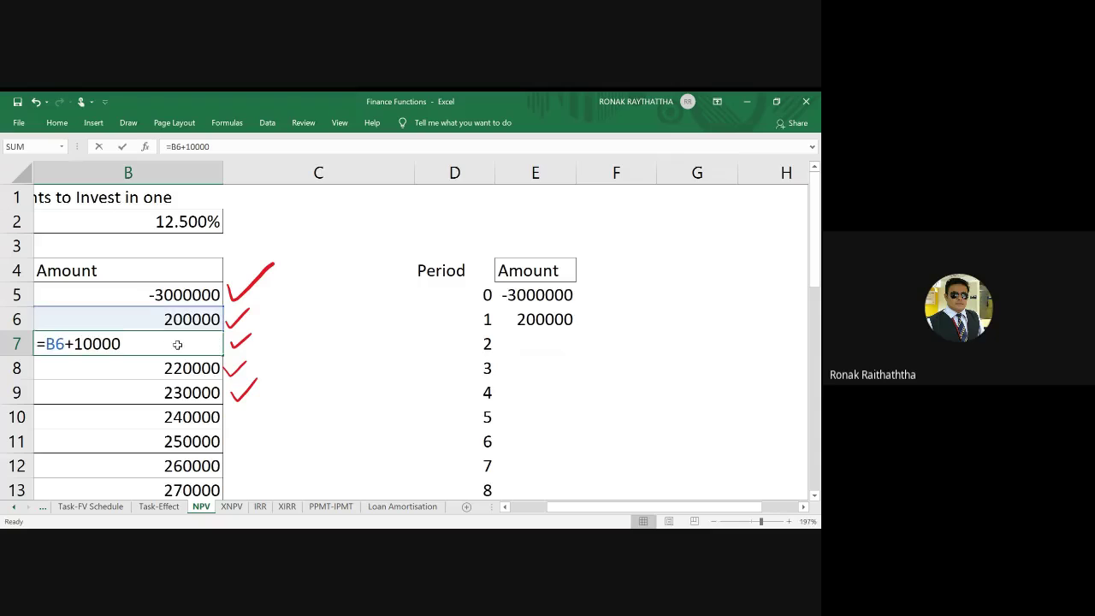
pyautogui.press('Escape')
# Enter =E6+10000 in E7 to get 210000, then copy E7
pyautogui.click(533, 343)
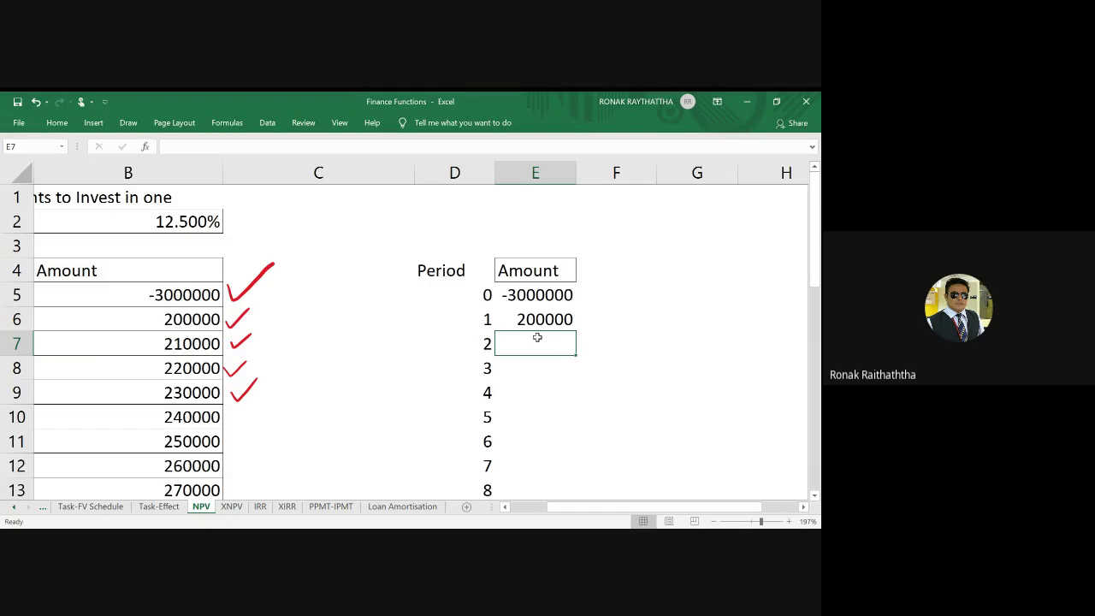
pyautogui.write('=')
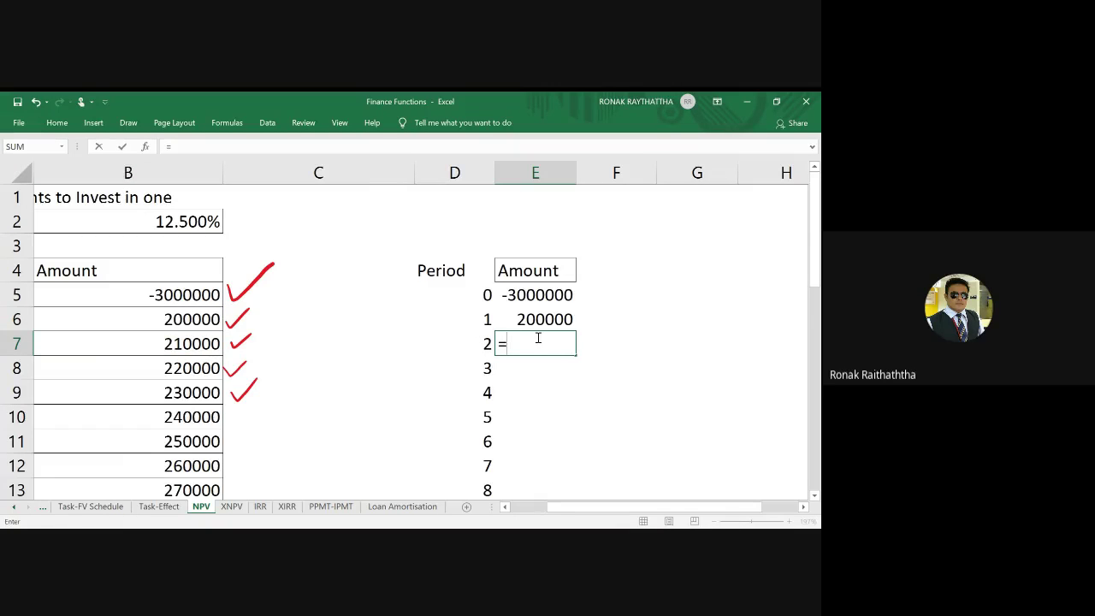
pyautogui.click(537, 319)
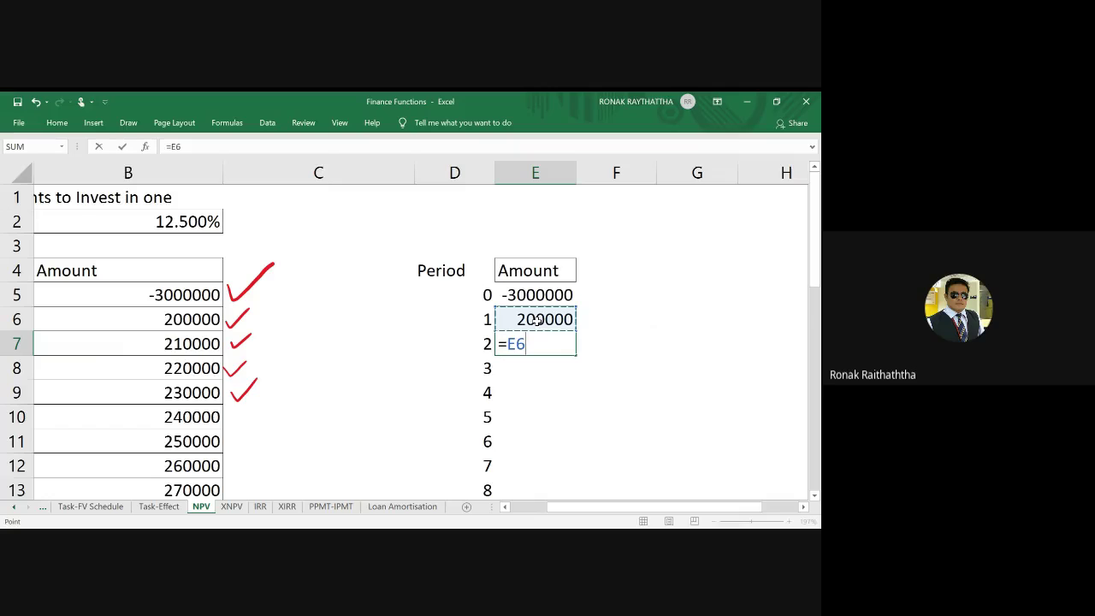
pyautogui.write('+1')
pyautogui.write('0000')
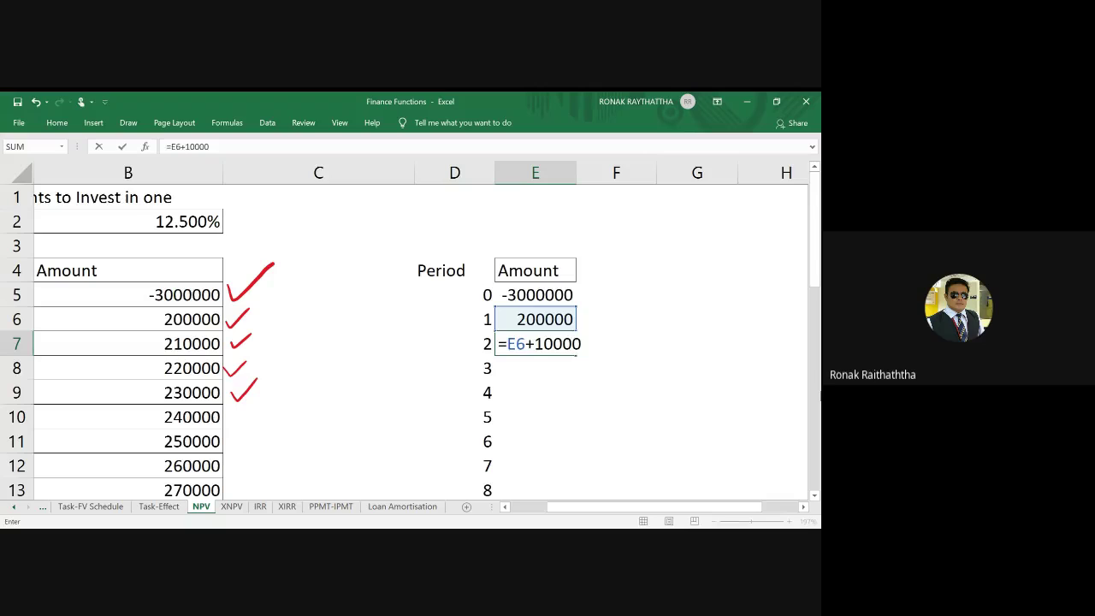
pyautogui.press('Return')
pyautogui.click(536, 343)
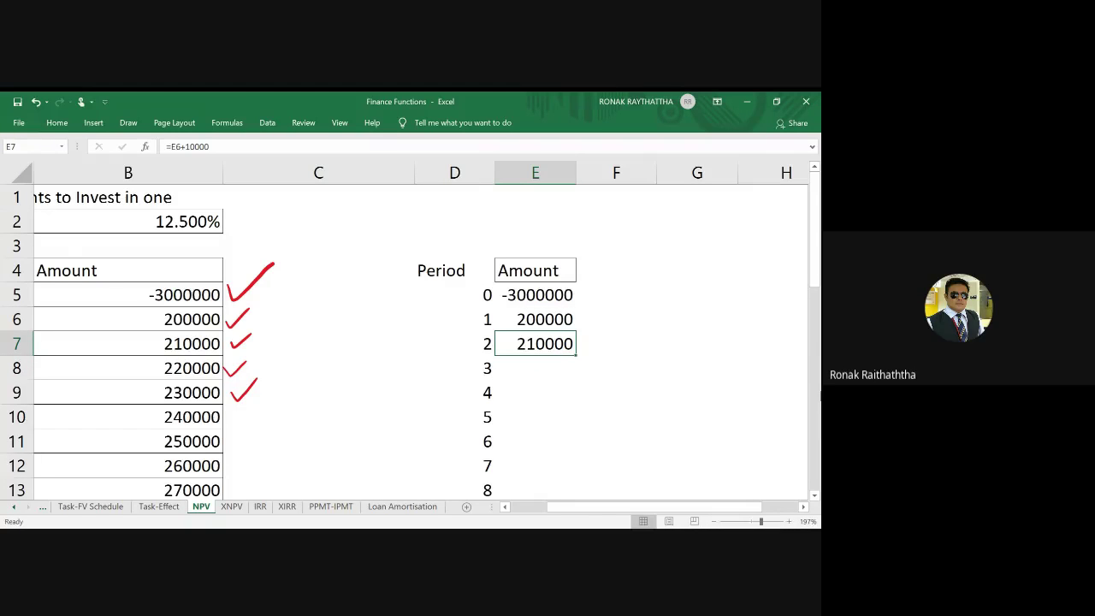
pyautogui.hotkey('ctrl', 'c')
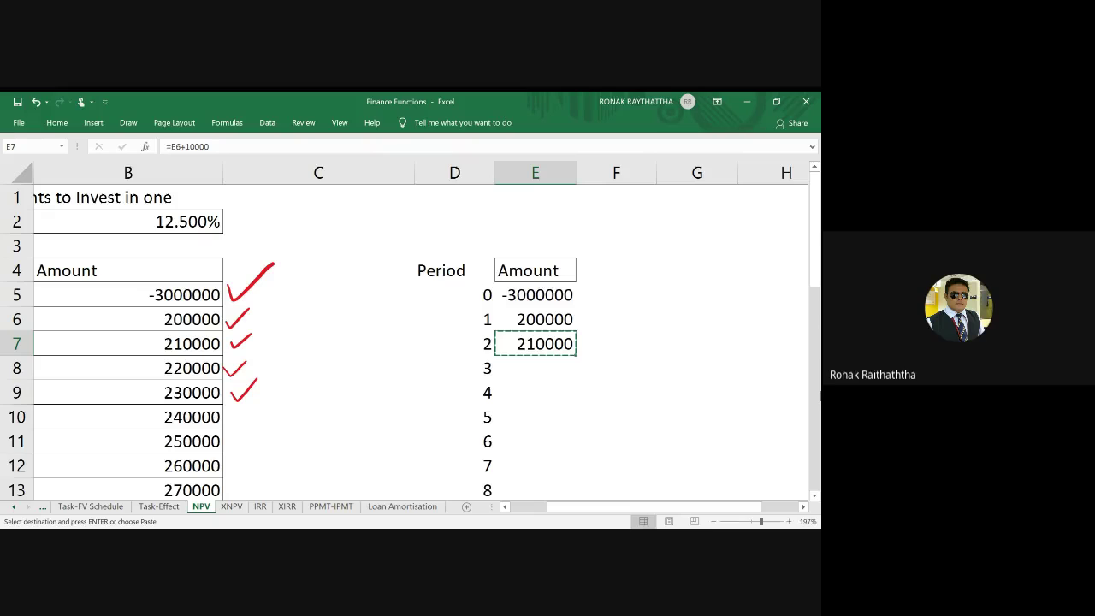
# Paste the copied formula into E8:E30 and check the result in E8
pyautogui.moveTo(536, 368); pyautogui.dragTo(569, 473)
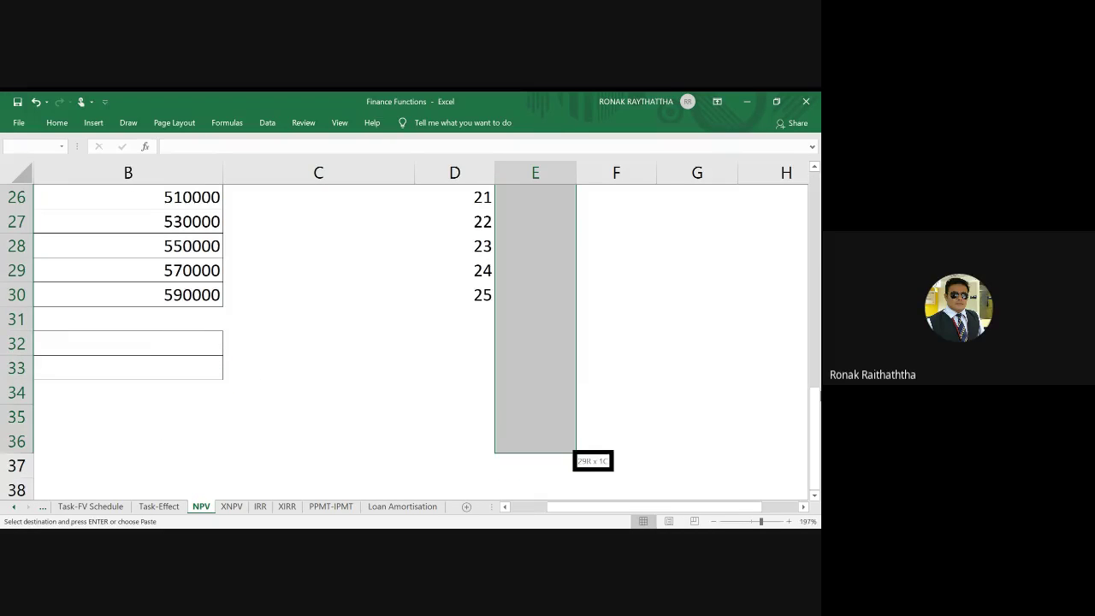
pyautogui.moveTo(575, 475)
pyautogui.mouseDown()
pyautogui.moveTo(575, 256)
pyautogui.moveTo(576, 304)
pyautogui.mouseUp()
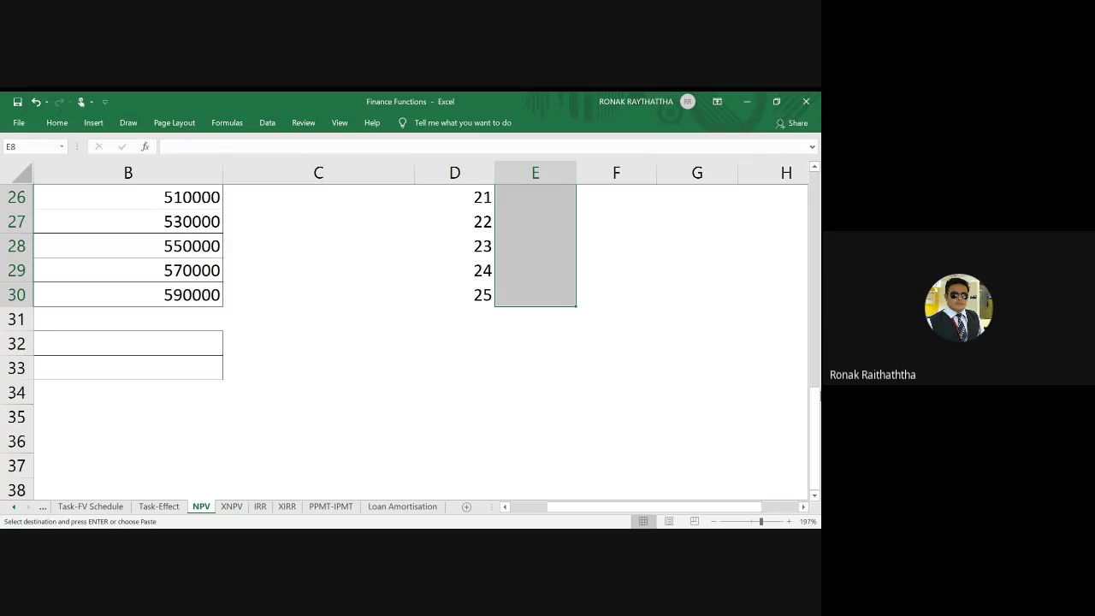
pyautogui.hotkey('ctrl', 'v')
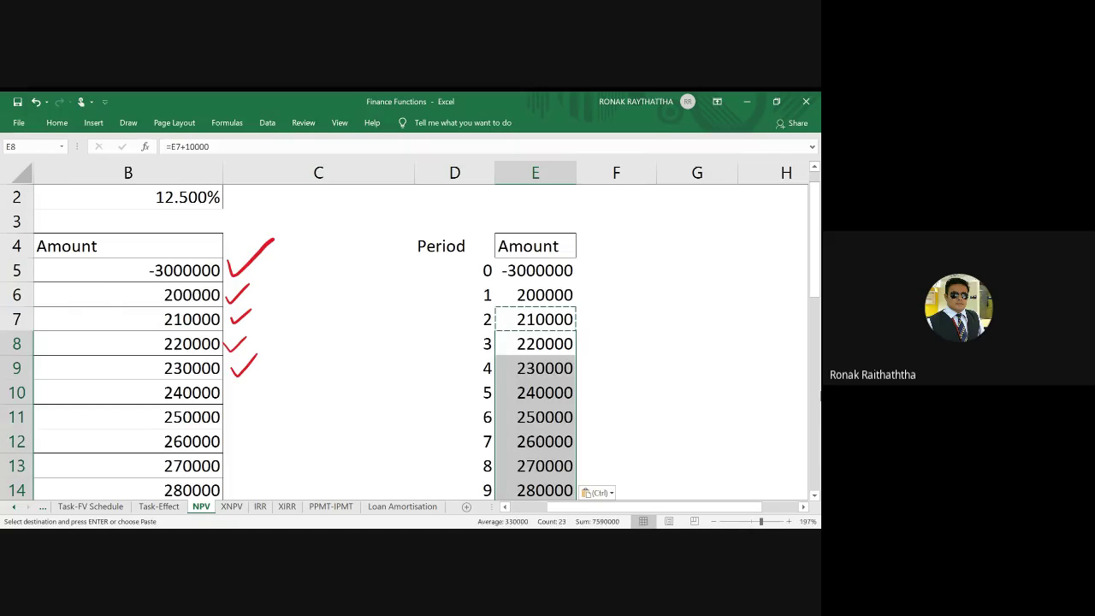
pyautogui.press('Up')
pyautogui.press('Up')
pyautogui.press('Up')
pyautogui.press('Down')
pyautogui.press('Down')
pyautogui.press('Down')
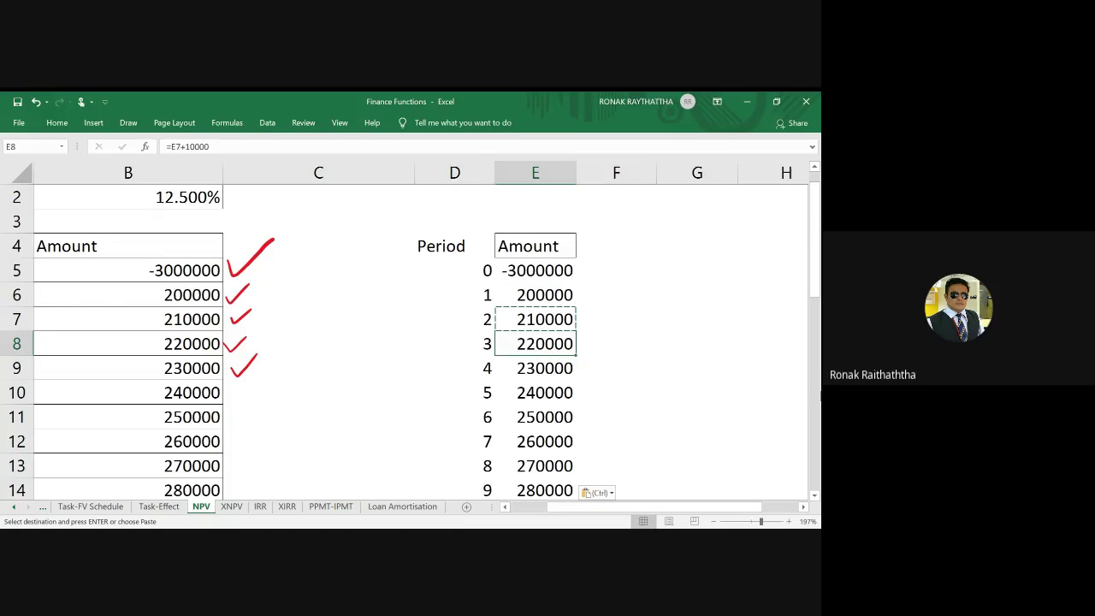
# Compare the formulas in B6 to B8 of the first table, then return to column E
pyautogui.press('Left')
pyautogui.press('Left')
pyautogui.press('Left')
pyautogui.press('Left')
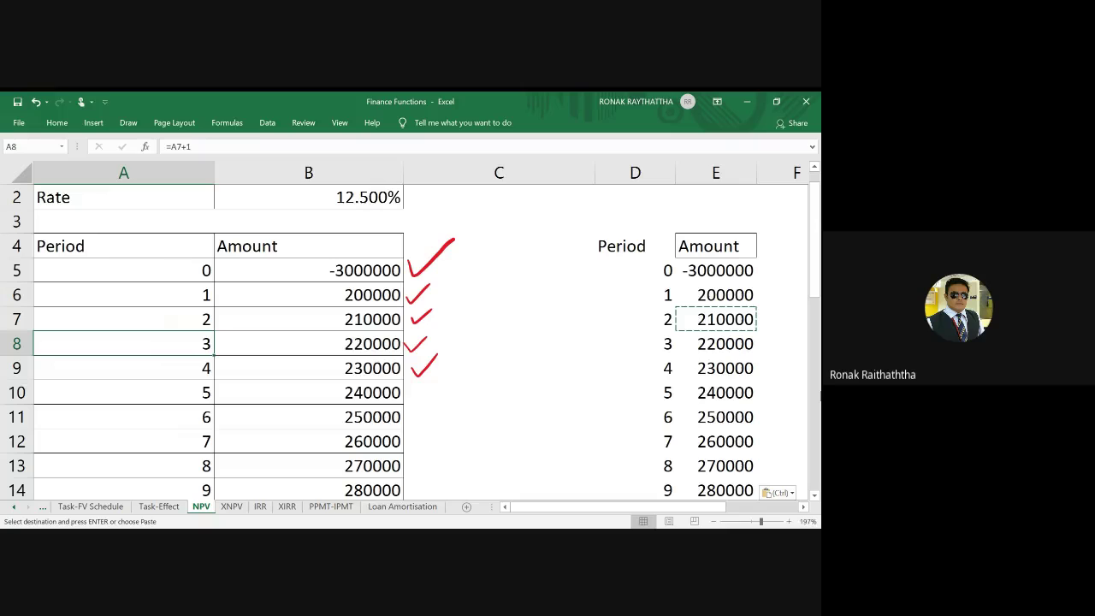
pyautogui.press('Right')
pyautogui.press('Up')
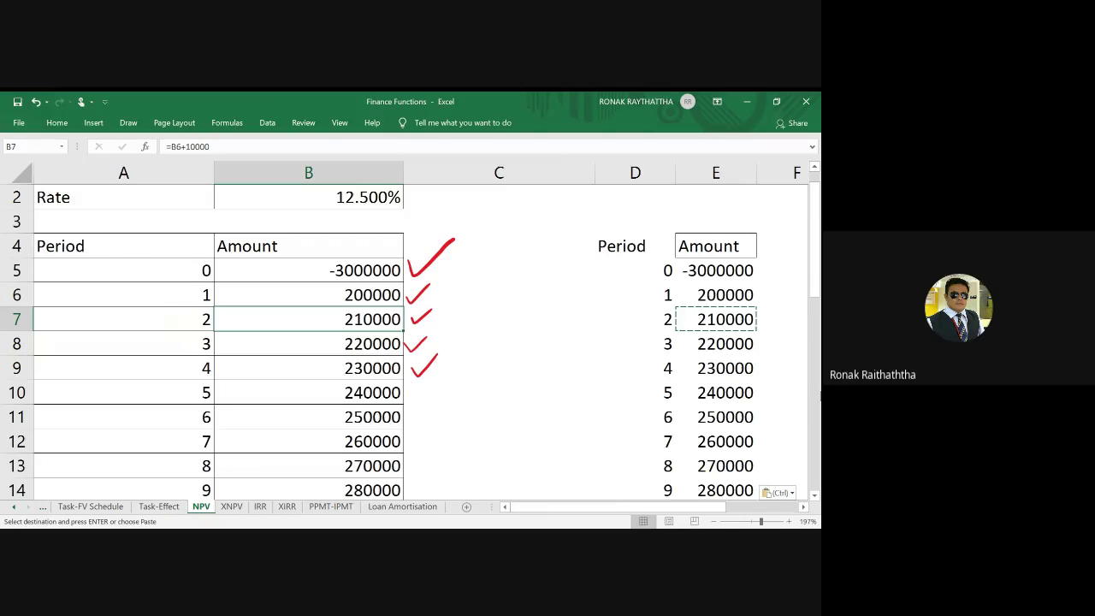
pyautogui.press('Down')
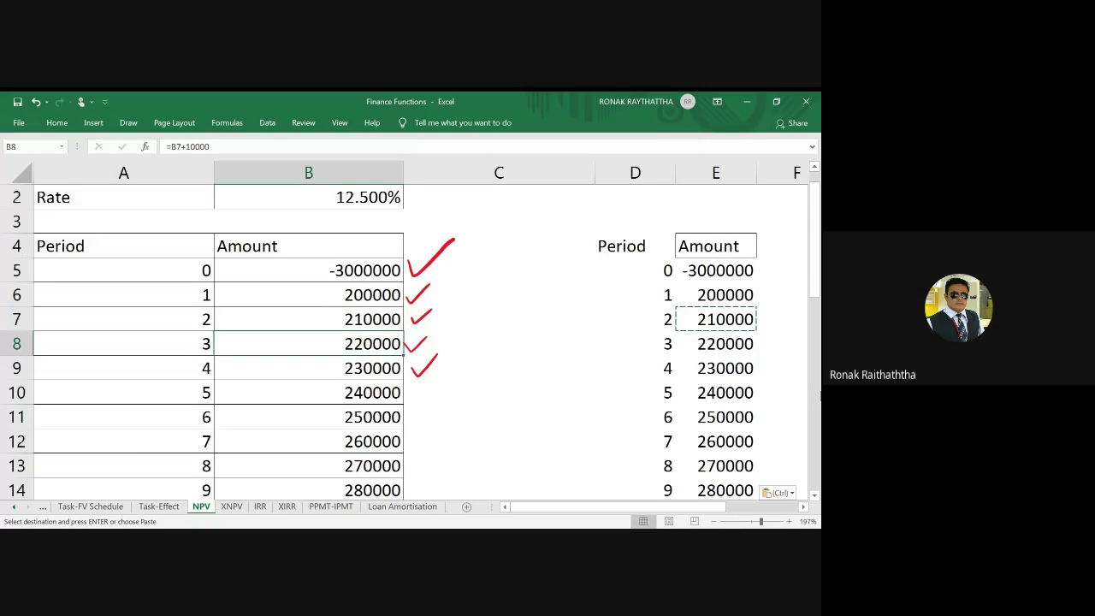
pyautogui.press('Up')
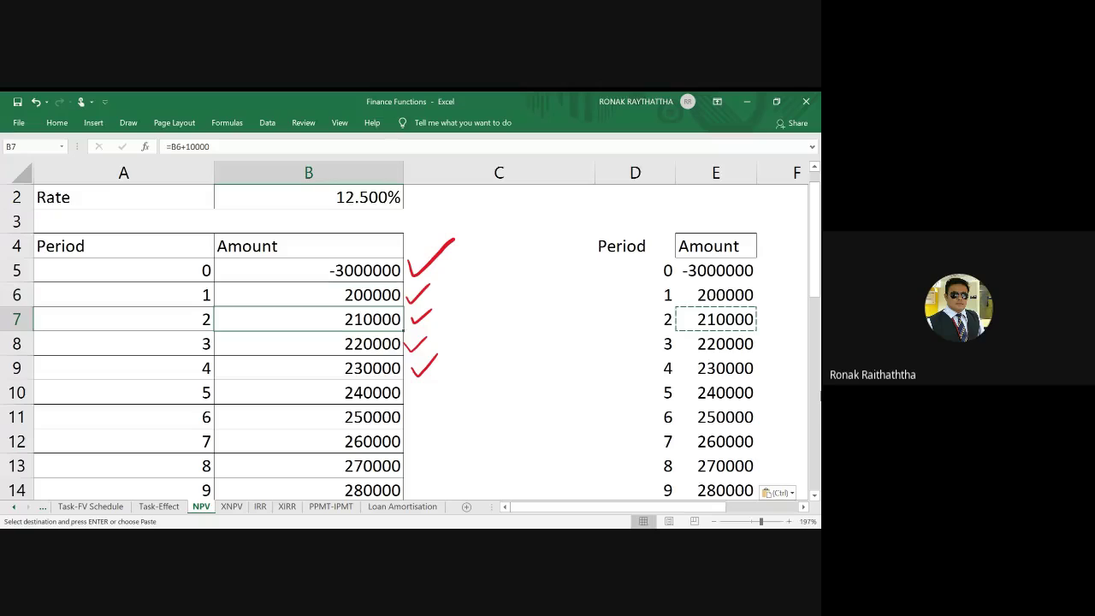
pyautogui.press('Up')
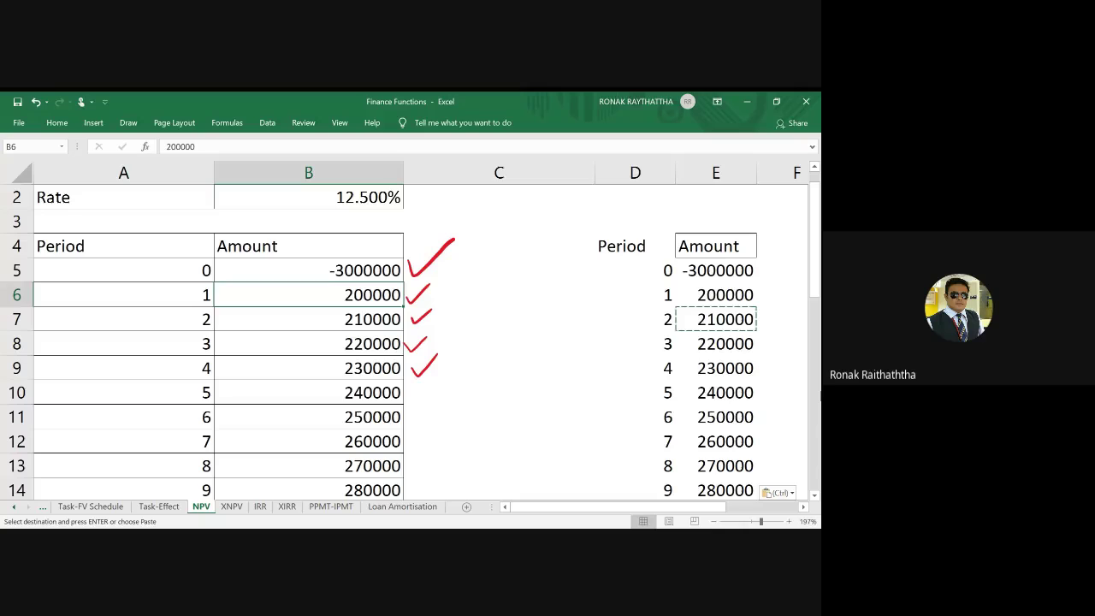
pyautogui.press('Up')
pyautogui.press('Up')
pyautogui.press('Right')
pyautogui.press('Right')
pyautogui.press('Right')
pyautogui.press('Right')
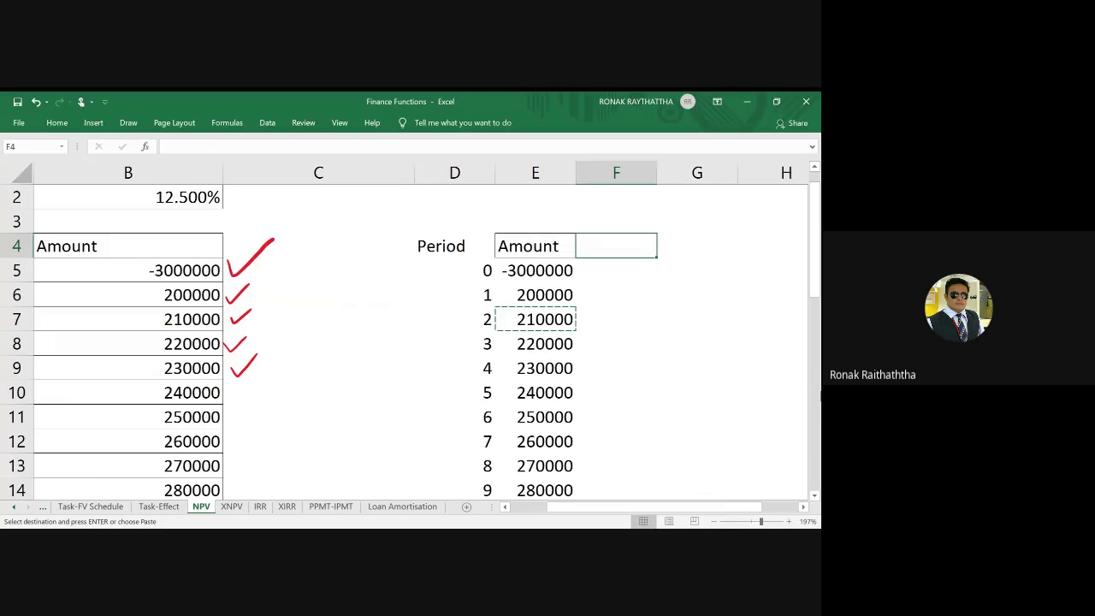
# Review the filled Amount column in E from the bottom back up to the top
pyautogui.click(536, 319)
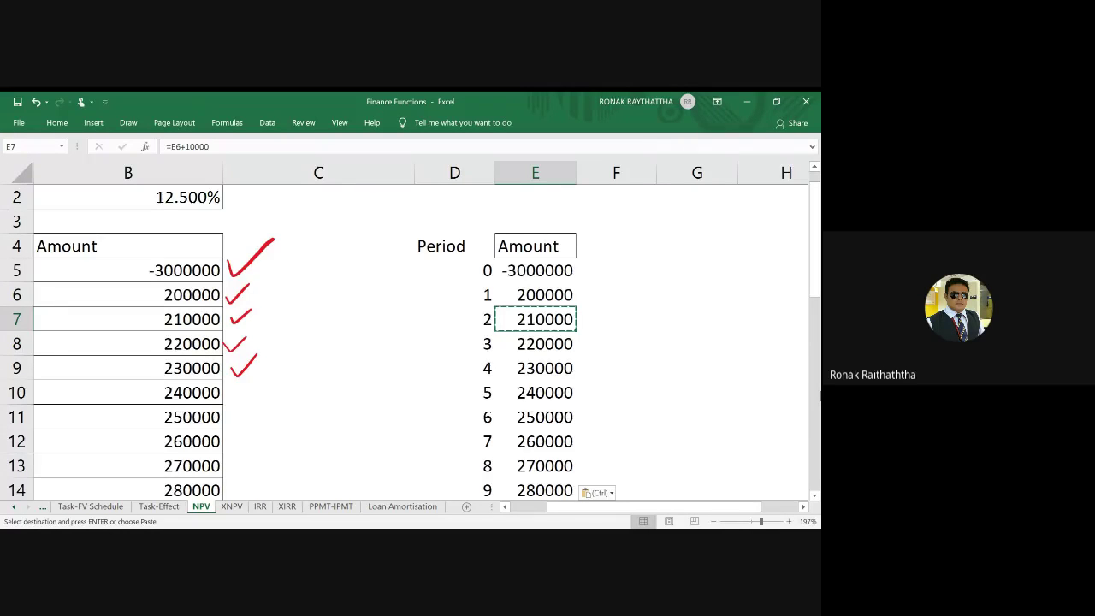
pyautogui.hotkey('ctrl', 'Down')
pyautogui.press('Up')
pyautogui.press('Up')
pyautogui.press('Up')
pyautogui.press('Up')
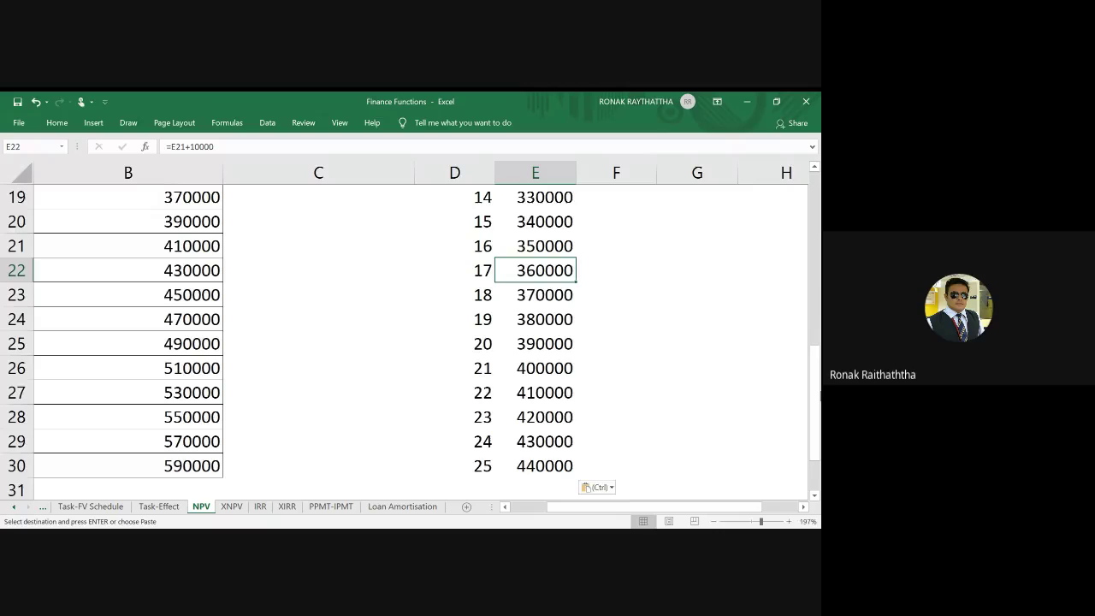
pyautogui.press('Up')
pyautogui.press('Up')
pyautogui.press('Up')
pyautogui.press('Up')
pyautogui.press('Up')
pyautogui.press('Up')
pyautogui.press('Up')
pyautogui.press('Up')
pyautogui.press('Up')
pyautogui.press('Up')
pyautogui.press('Up')
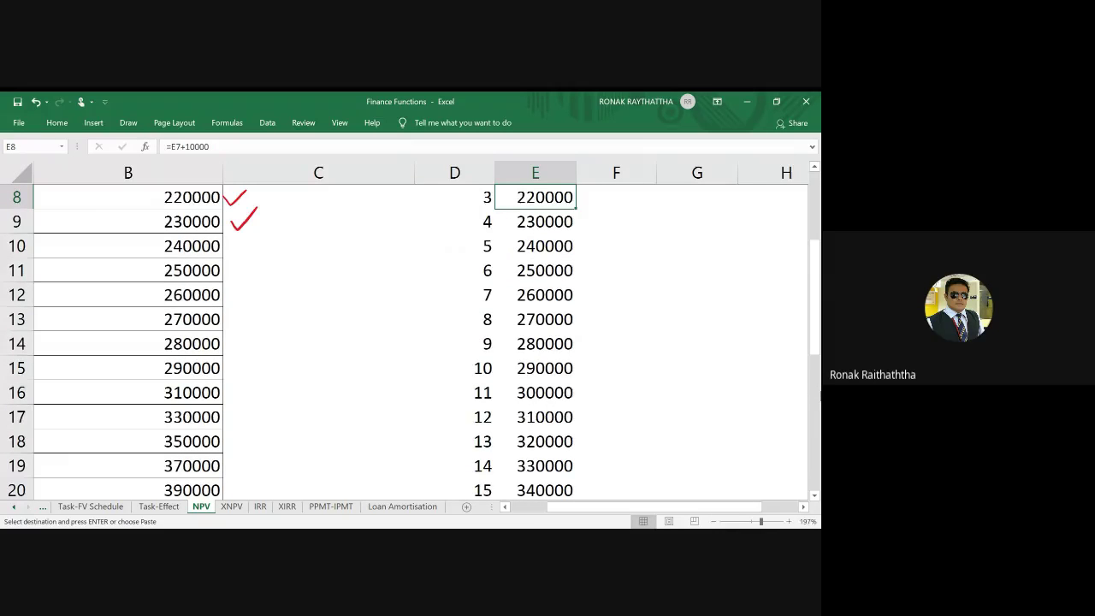
pyautogui.press('Up')
pyautogui.press('Up')
pyautogui.press('Up')
pyautogui.press('Up')
pyautogui.press('Up')
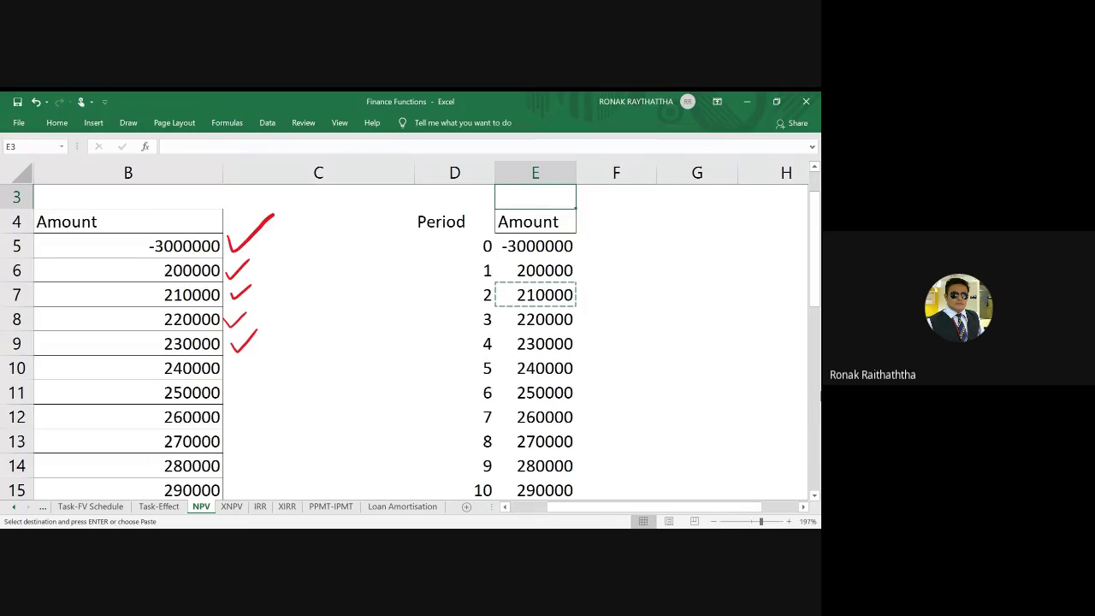
pyautogui.press('Down')
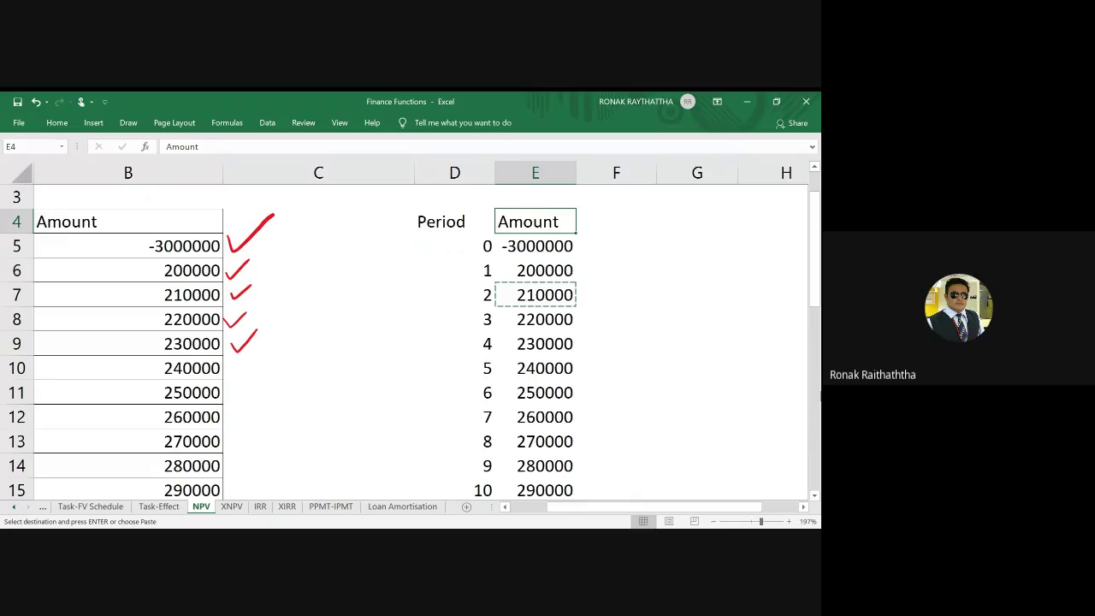
# Draw a red tick beside the second table's first amount and select E31
pyautogui.moveTo(584, 247)
pyautogui.mouseDown()
pyautogui.moveTo(591, 262)
pyautogui.moveTo(625, 225)
pyautogui.mouseUp()
pyautogui.scroll(-4, 650, 428)
pyautogui.scroll(-3, 548, 389)
pyautogui.click(530, 366)
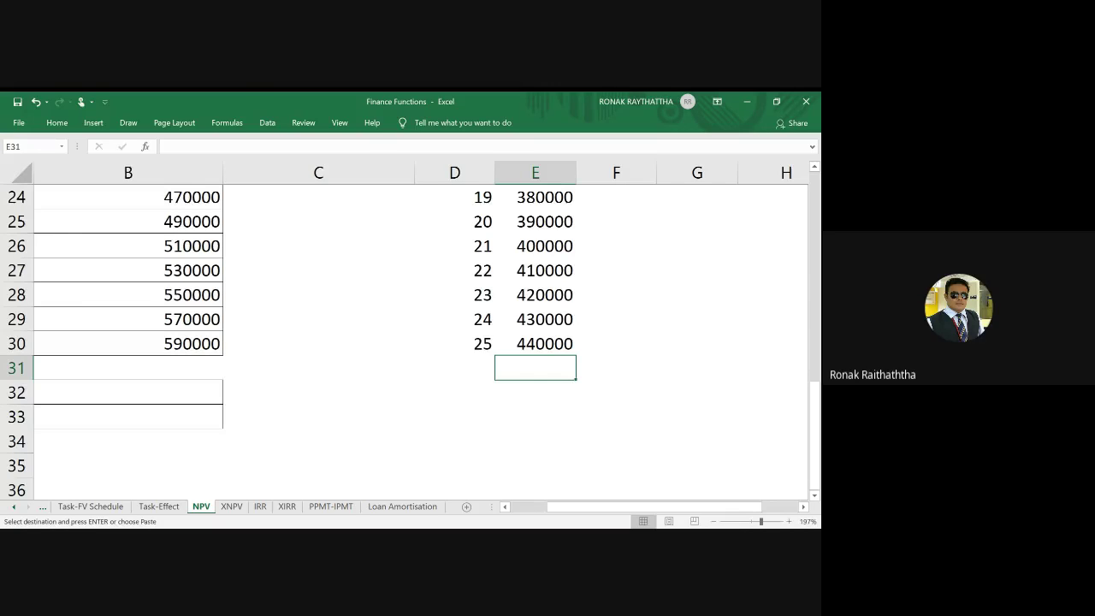
# Type the label NPV in D31 and begin an =npv formula in E31
pyautogui.scroll(6, 530, 291)
pyautogui.click(393, 398)
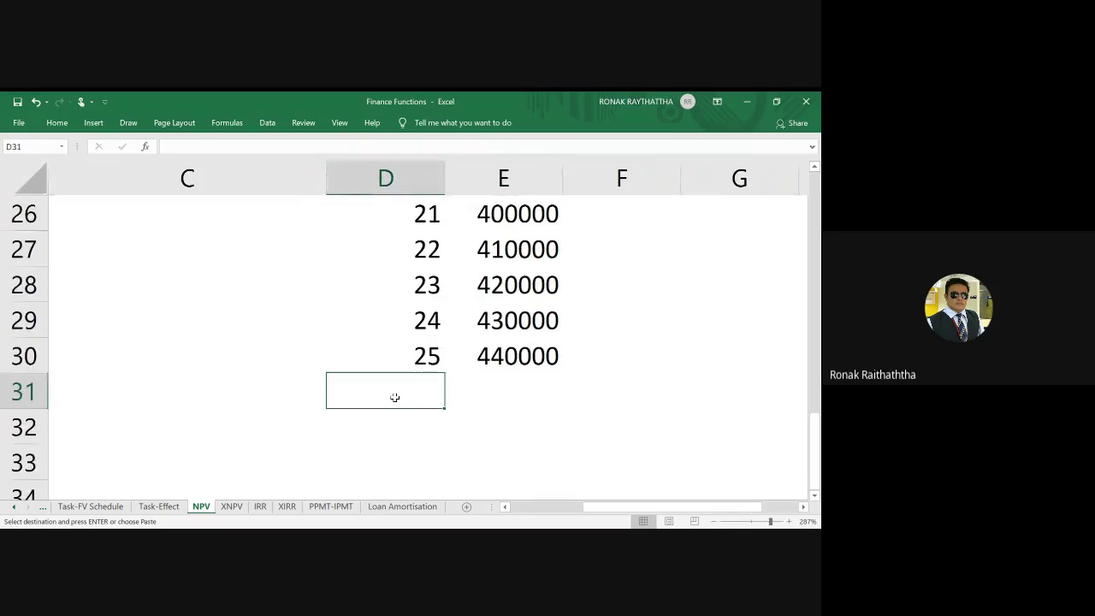
pyautogui.write('NPV')
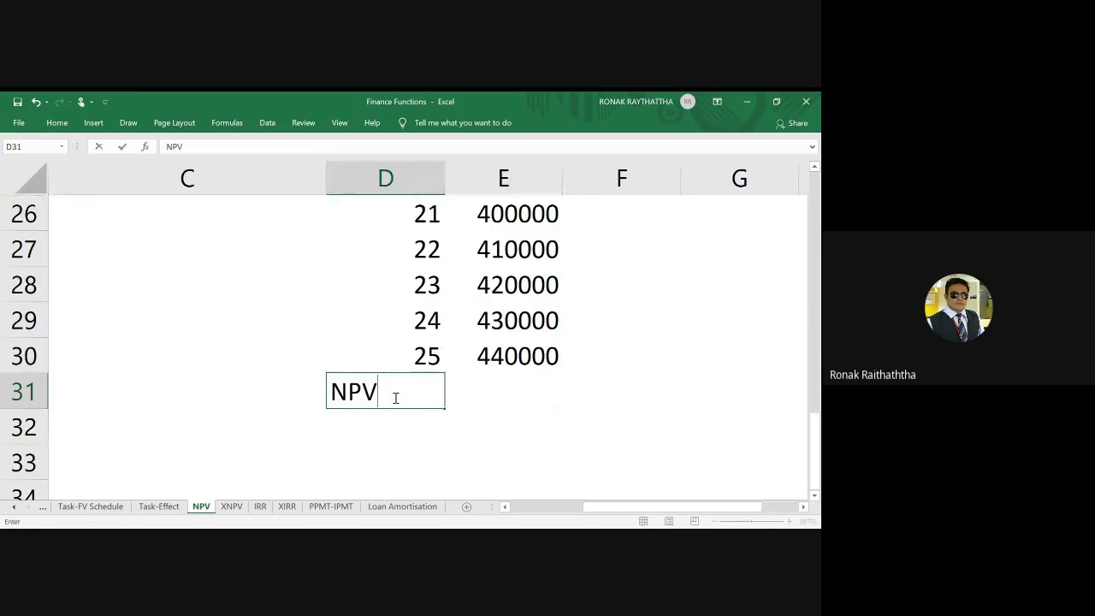
pyautogui.press('Tab')
pyautogui.write('=')
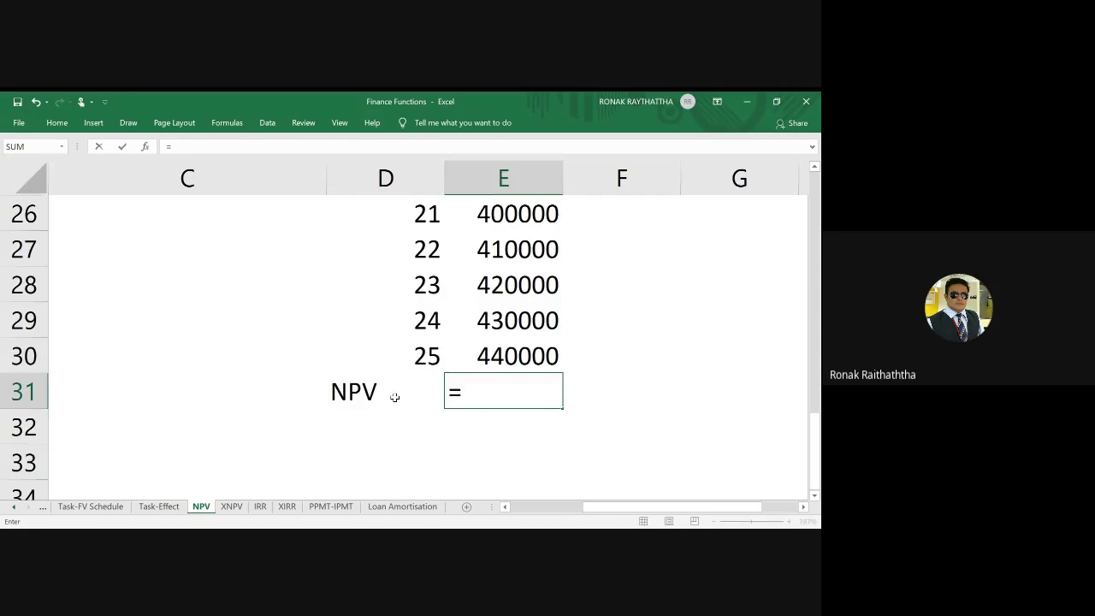
pyautogui.write('npv')
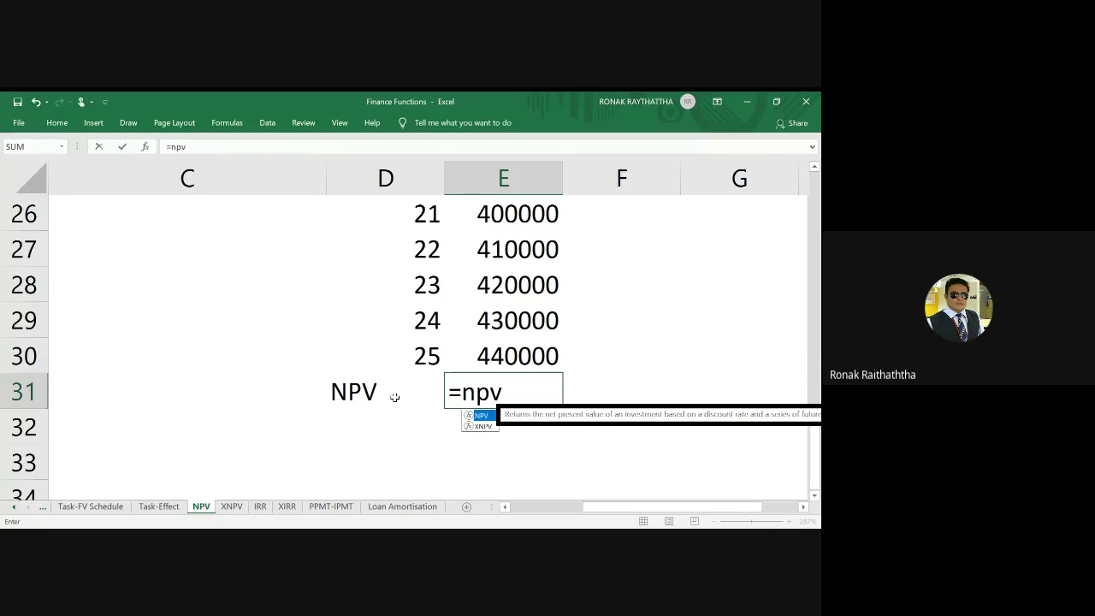
# Set the rate in B2 as the NPV discount rate, ticking the Rate row in red
pyautogui.write('(')
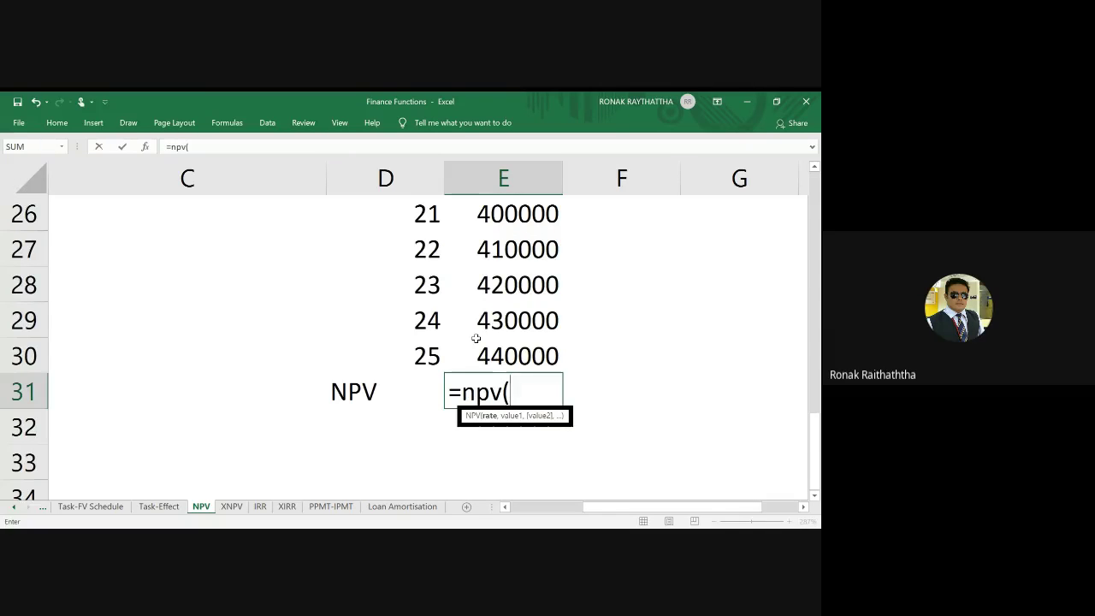
pyautogui.scroll(2, 476, 339)
pyautogui.scroll(3, 475, 339)
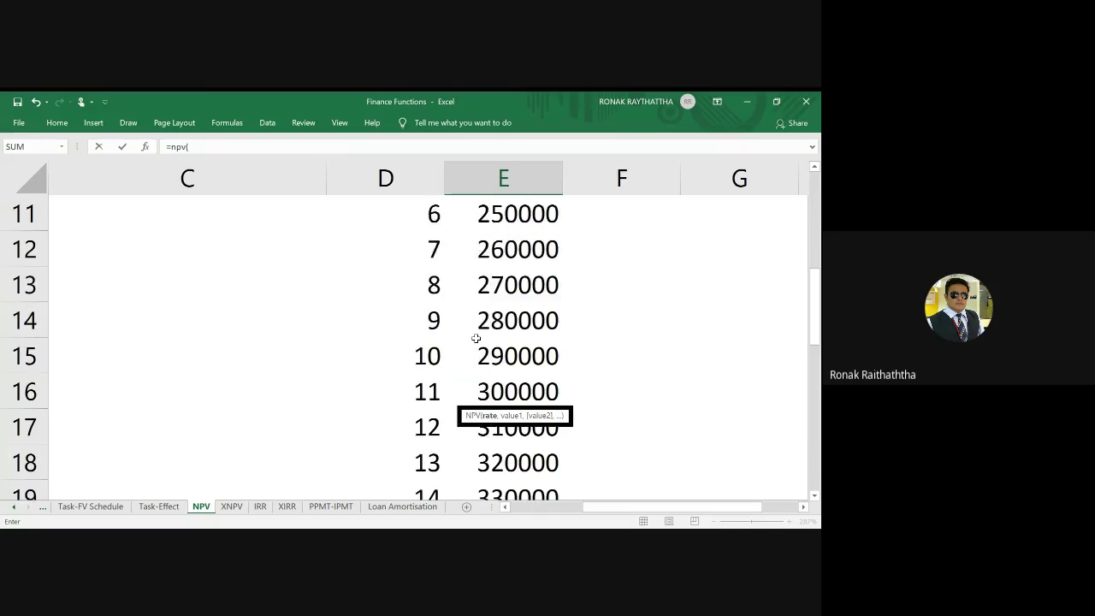
pyautogui.scroll(3, 476, 339)
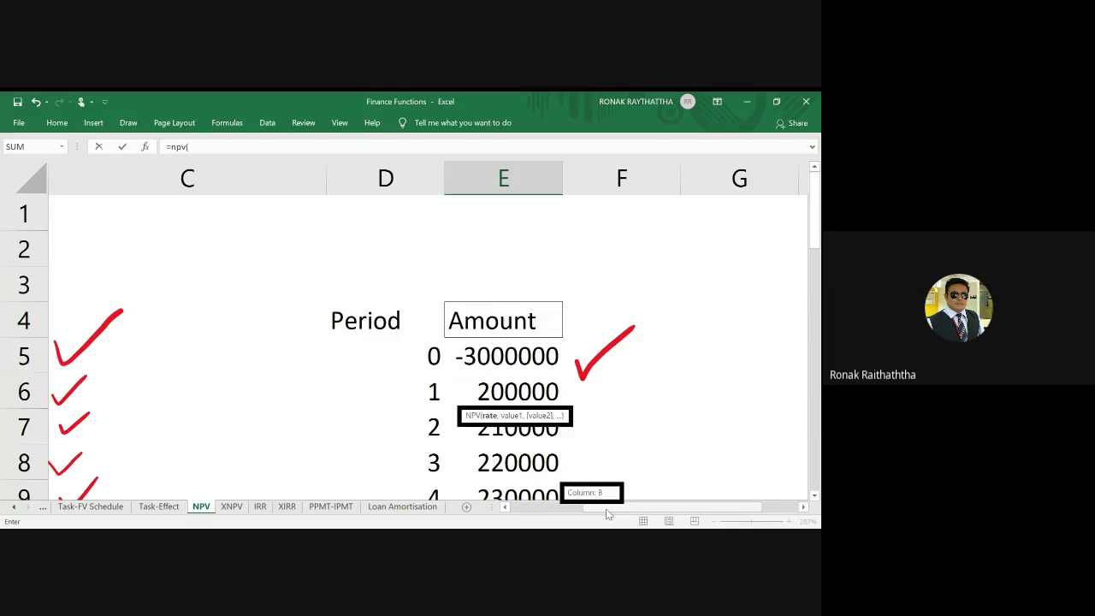
pyautogui.moveTo(605, 512); pyautogui.dragTo(534, 511)
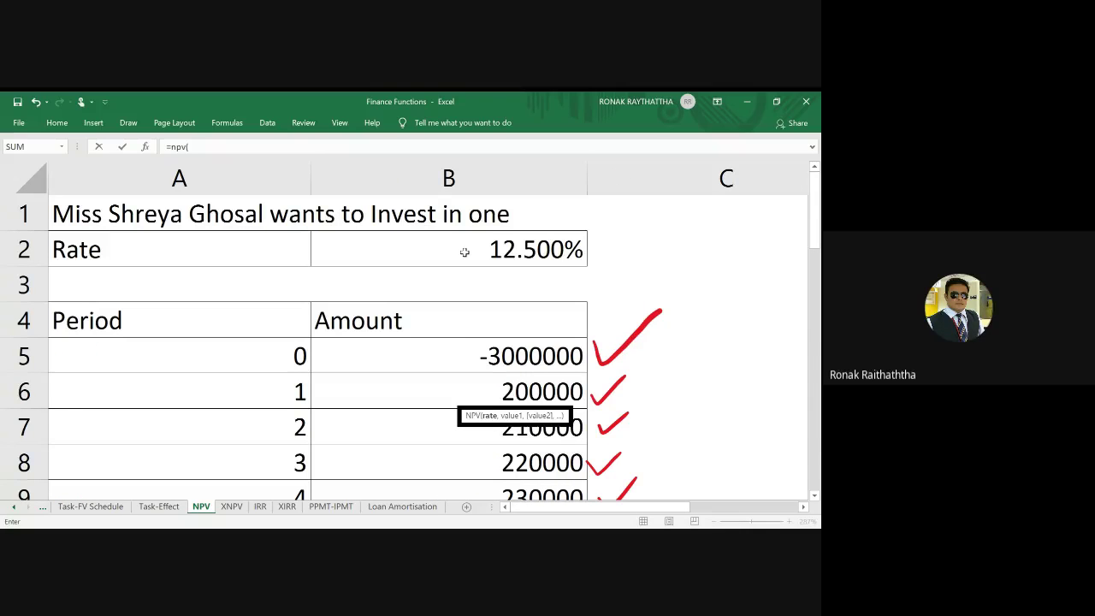
pyautogui.moveTo(601, 241); pyautogui.dragTo(659, 222)
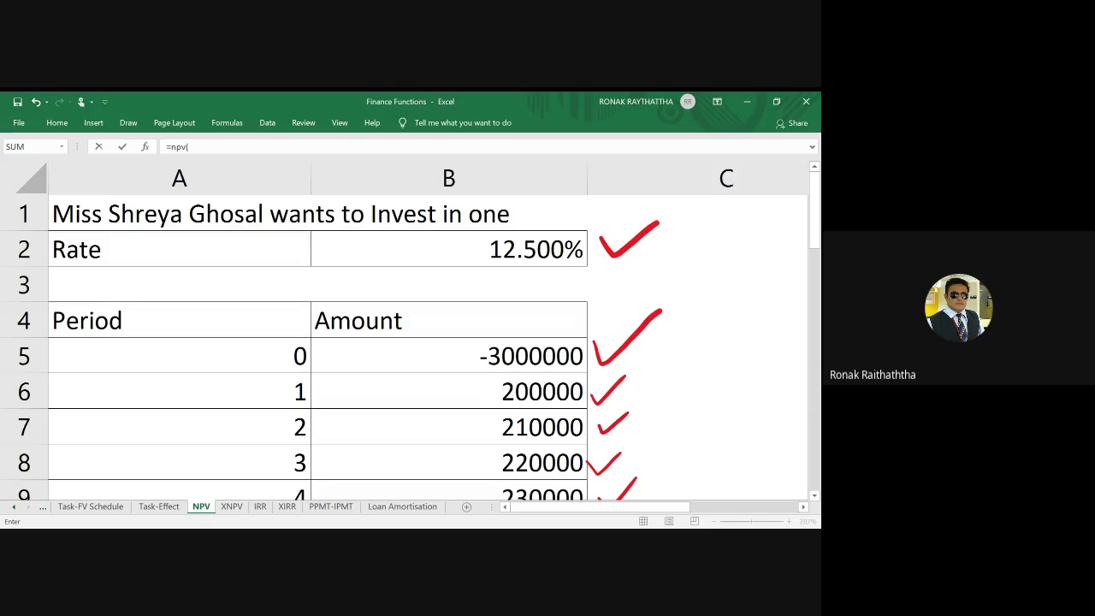
pyautogui.click(508, 249)
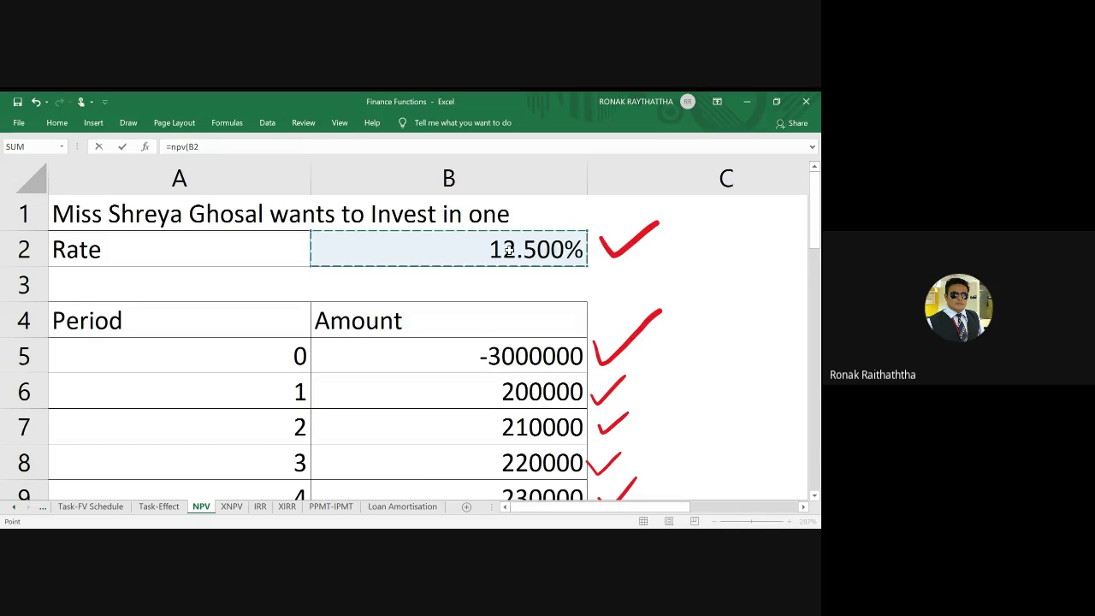
pyautogui.write(',')
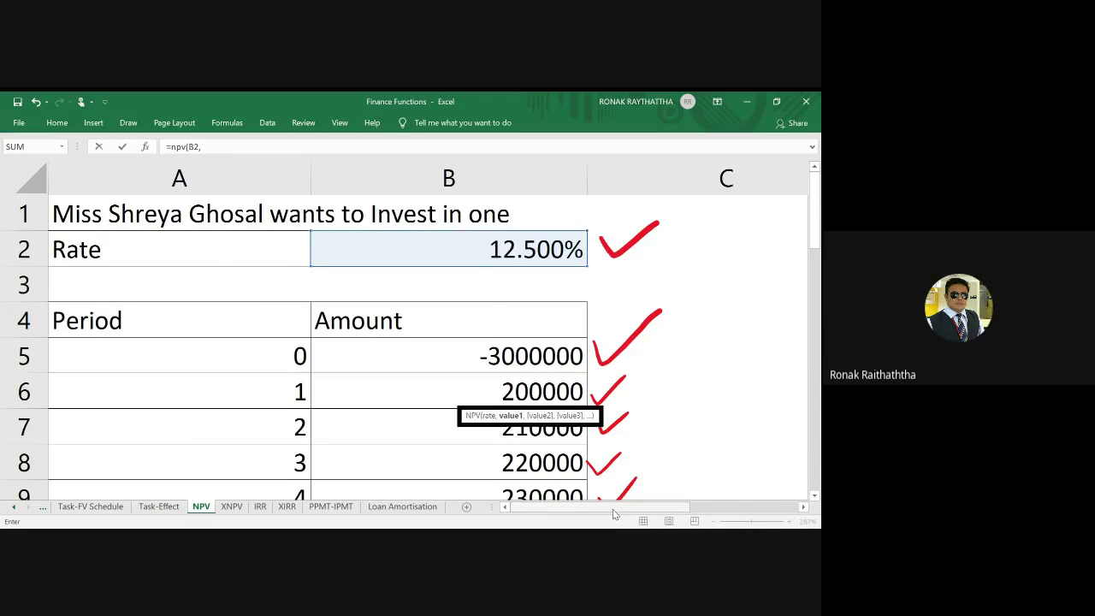
# Add the amounts range E6:E30, close the bracket and add a trailing plus sign
pyautogui.moveTo(613, 507); pyautogui.dragTo(686, 508)
pyautogui.scroll(-7, 631, 411)
pyautogui.scroll(-6, 633, 416)
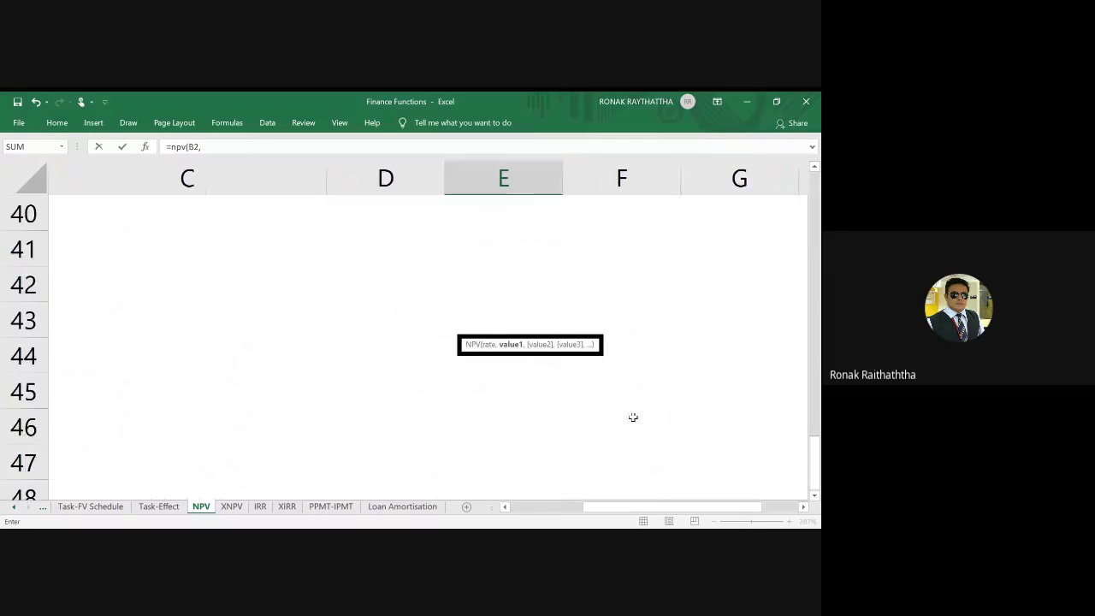
pyautogui.scroll(2, 633, 417)
pyautogui.scroll(2, 634, 417)
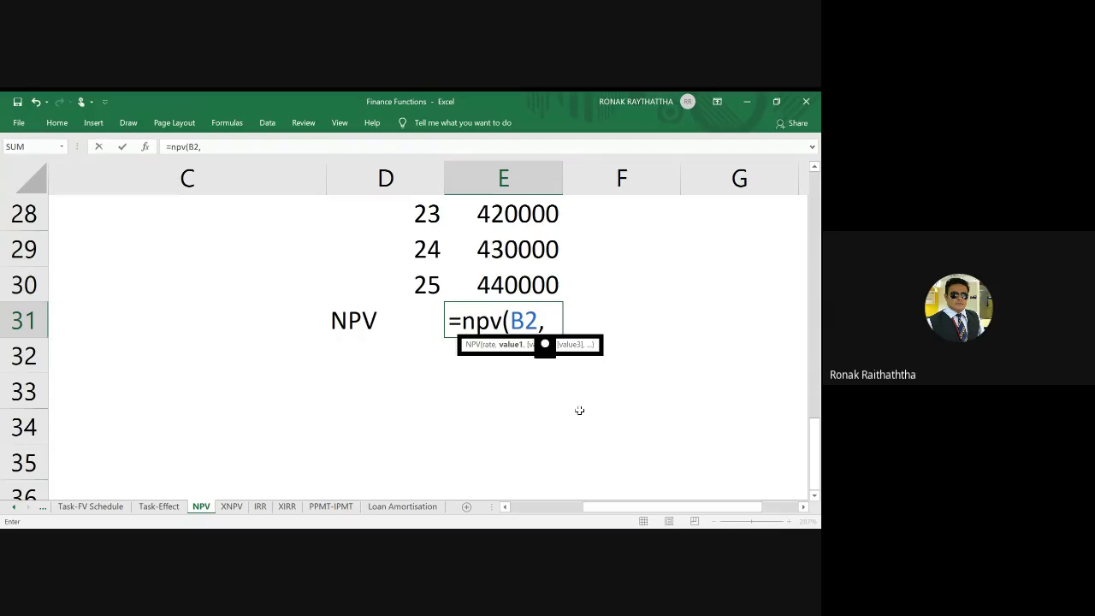
pyautogui.scroll(2, 579, 410)
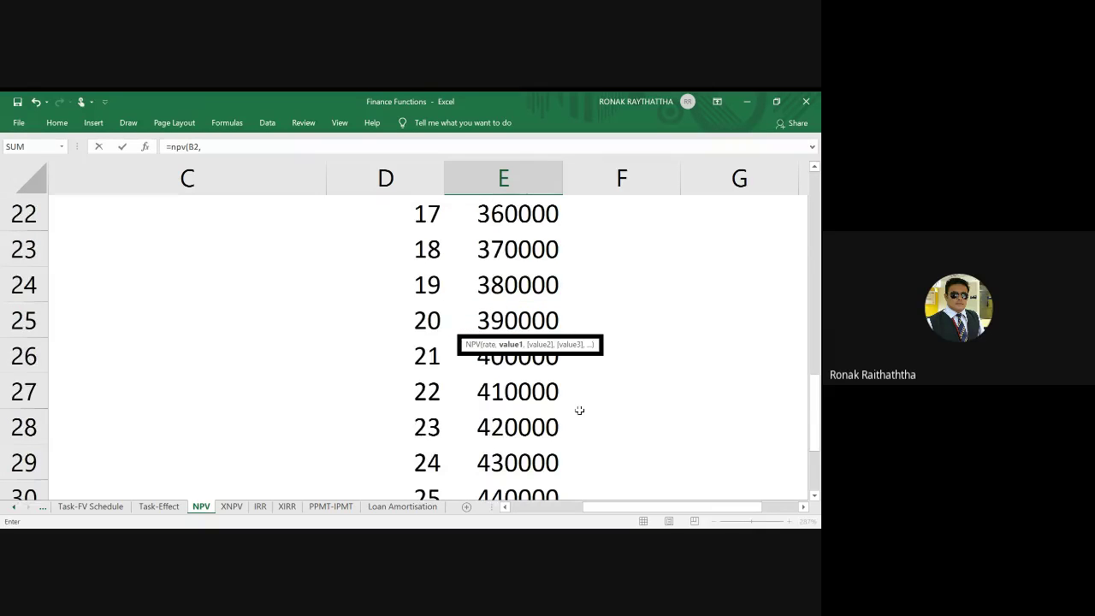
pyautogui.scroll(3, 580, 411)
pyautogui.scroll(4, 579, 411)
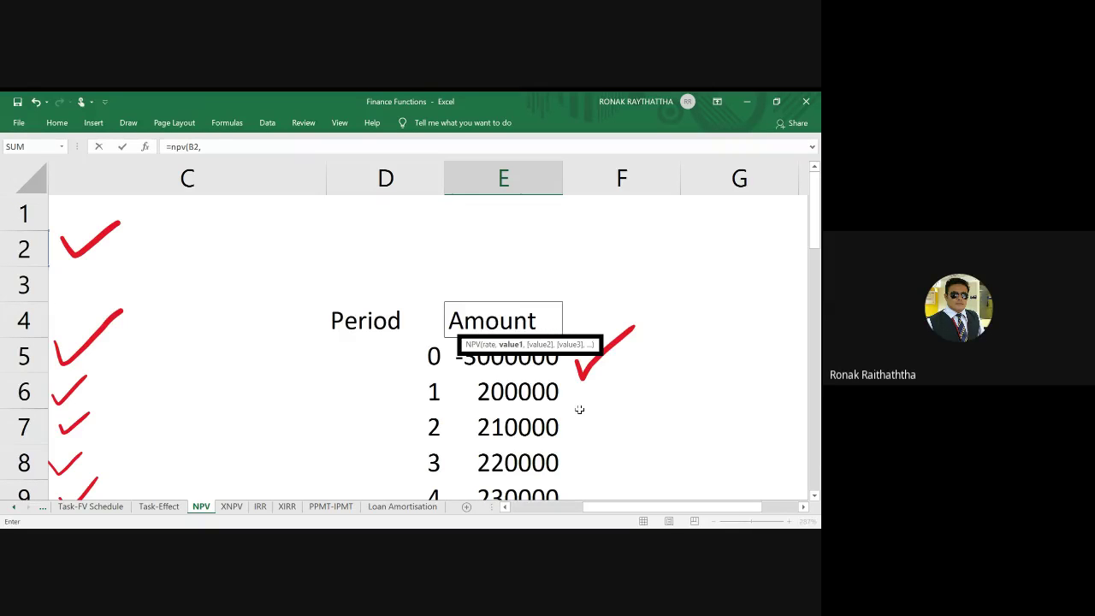
pyautogui.click(516, 390)
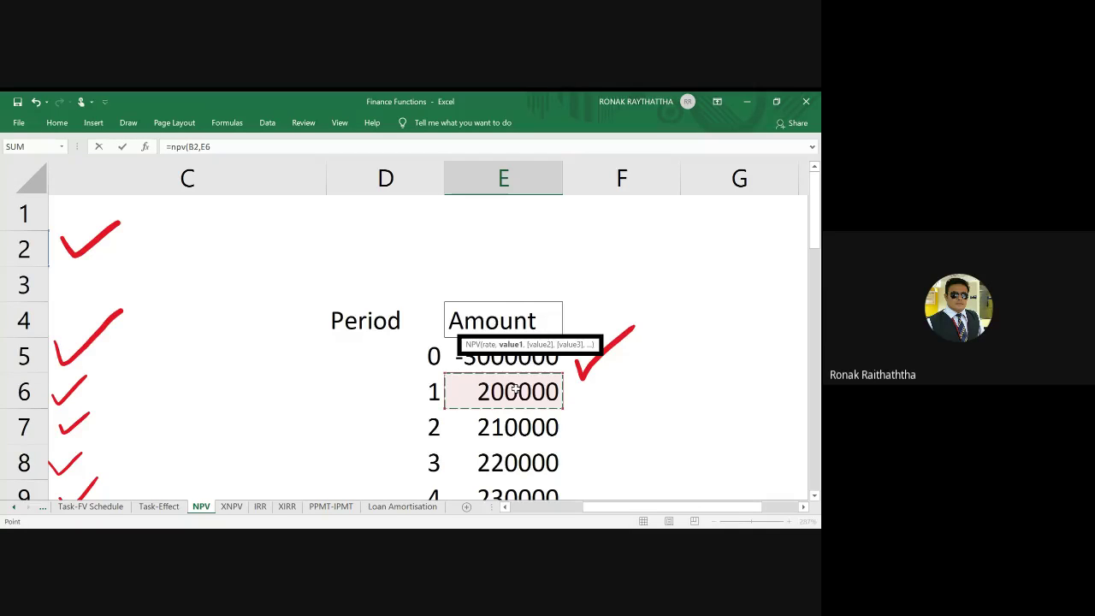
pyautogui.hotkey('shift', 'Down')
pyautogui.hotkey('shift', 'Down')
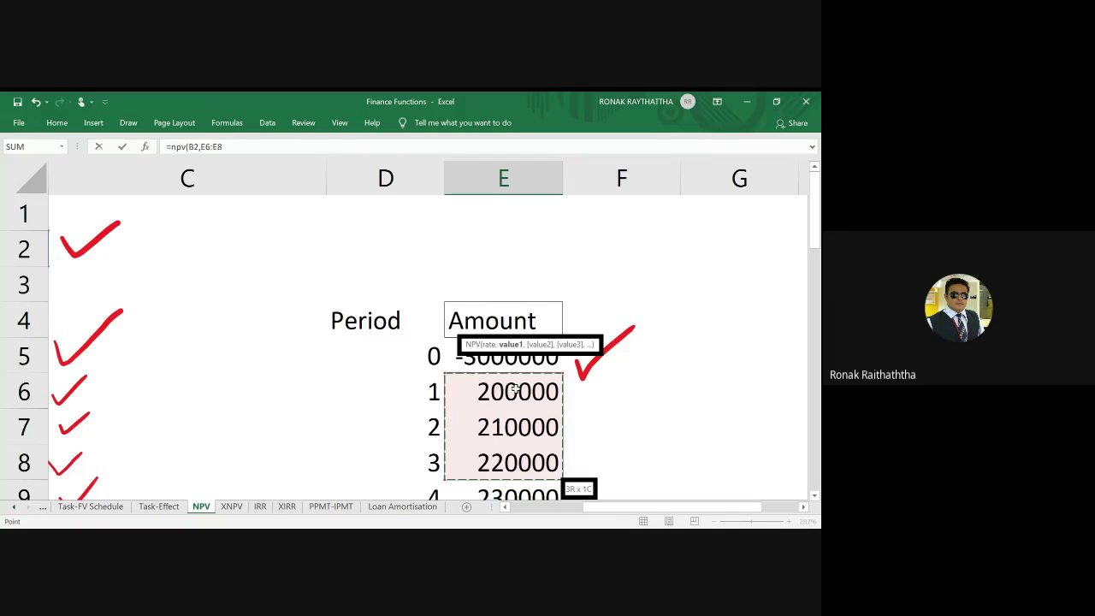
pyautogui.hotkey('shift', 'Down')
pyautogui.hotkey('shift', 'Down')
pyautogui.hotkey('shift', 'Down')
pyautogui.hotkey('shift', 'Down')
pyautogui.hotkey('shift', 'Down')
pyautogui.hotkey('shift', 'Down')
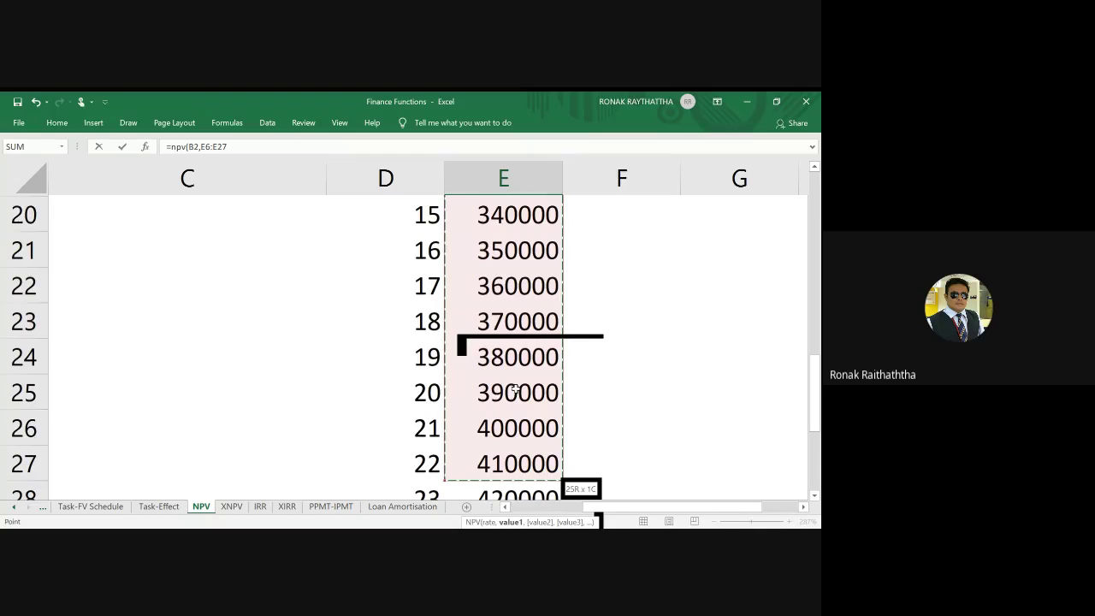
pyautogui.hotkey('shift', 'Down')
pyautogui.hotkey('shift', 'Down')
pyautogui.hotkey('shift', 'Down')
pyautogui.hotkey('shift', 'Up')
pyautogui.hotkey('shift', 'Up')
pyautogui.hotkey('shift', 'Up')
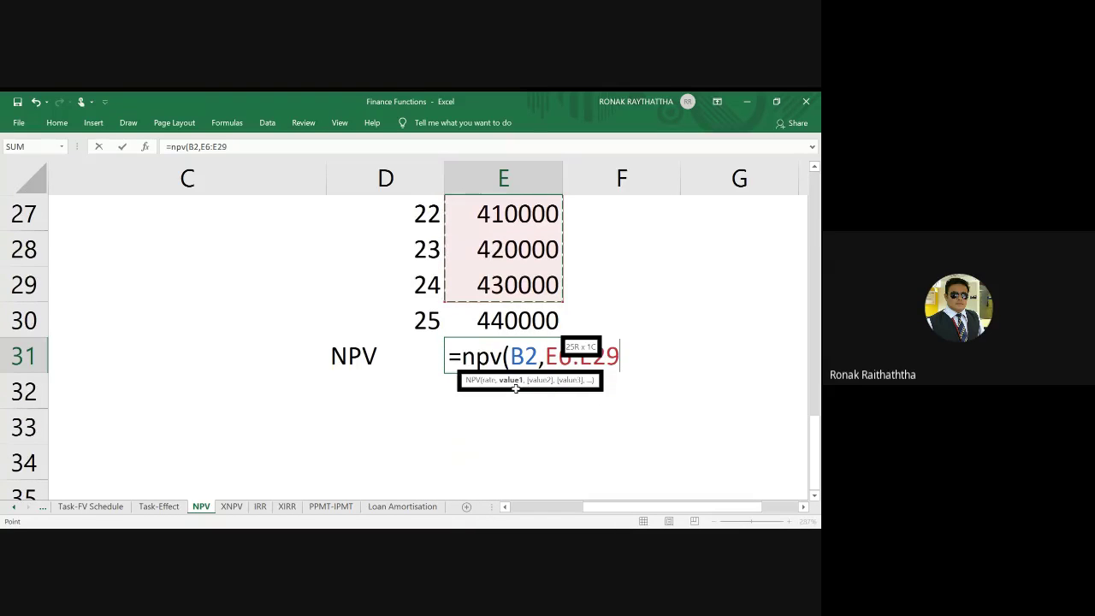
pyautogui.hotkey('shift', 'Down')
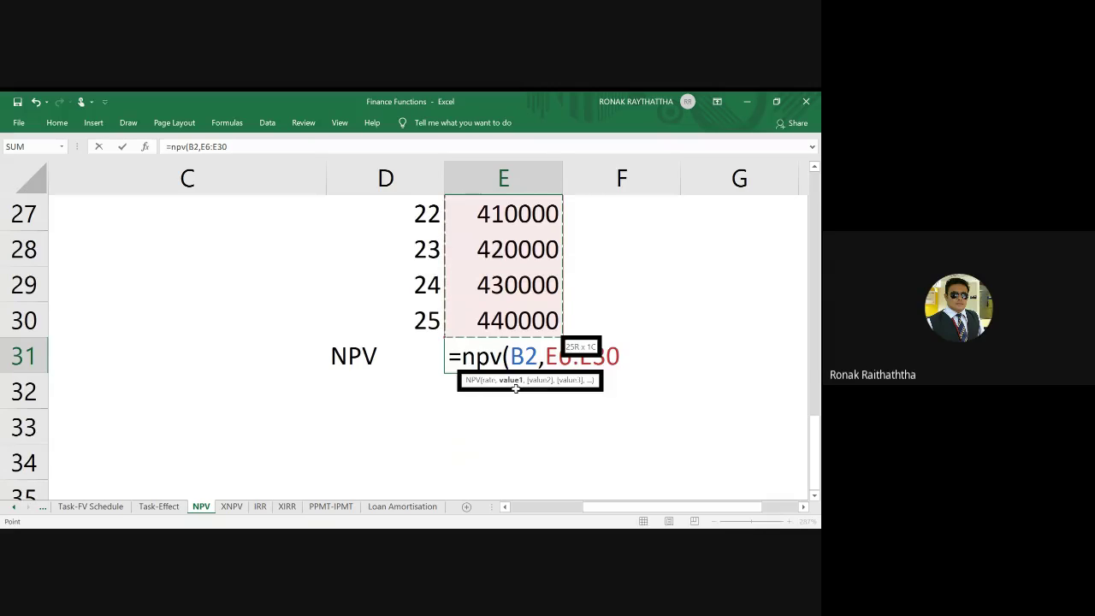
pyautogui.write(')')
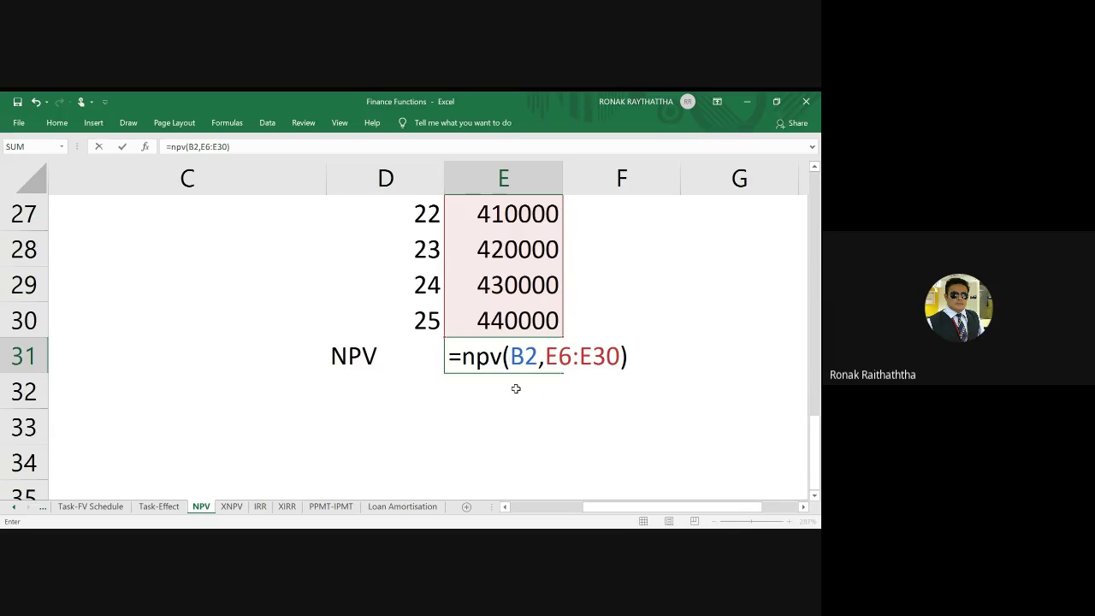
pyautogui.write('+')
# Append E5 to make =npv(B2,E6:E30)+E5 and enter it, showing -98312734.378034500%
pyautogui.scroll(1, 636, 354)
pyautogui.scroll(3, 637, 354)
pyautogui.scroll(4, 636, 354)
pyautogui.scroll(1, 556, 325)
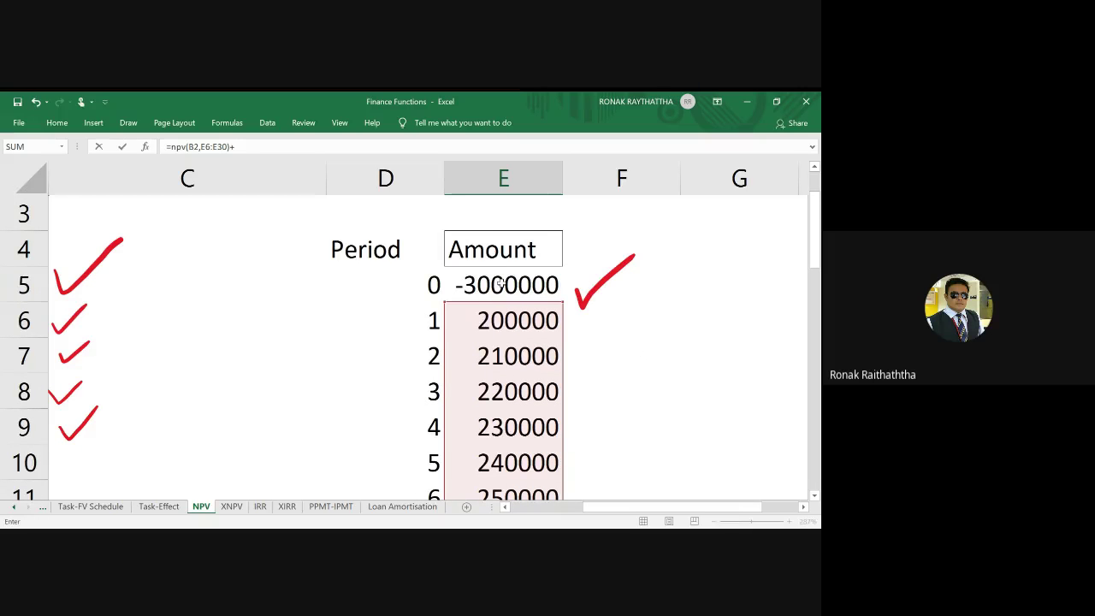
pyautogui.click(501, 285)
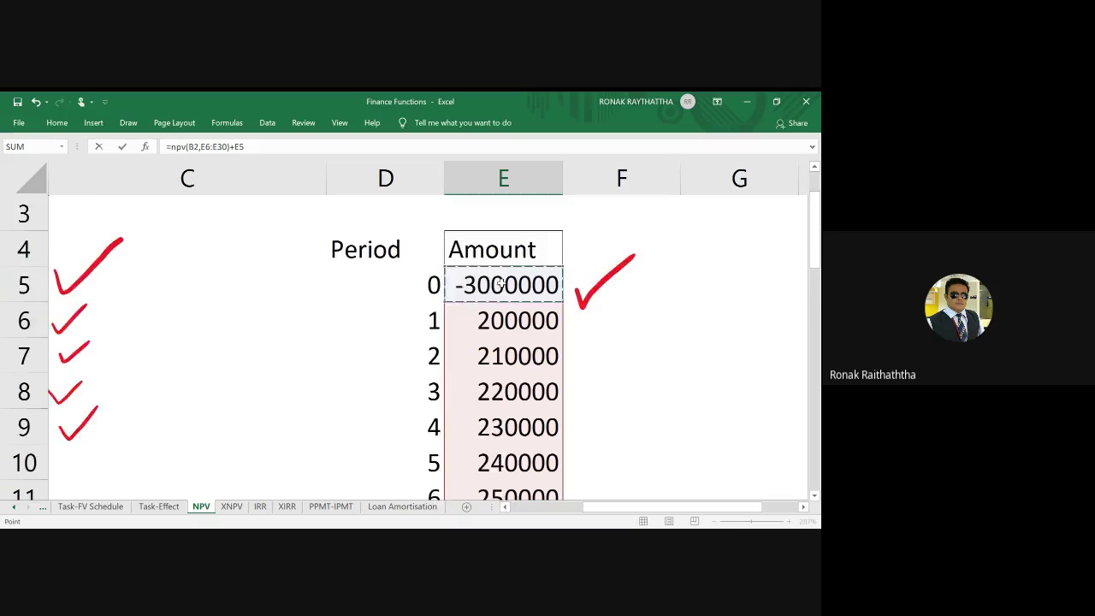
pyautogui.scroll(-4, 535, 328)
pyautogui.scroll(-3, 535, 327)
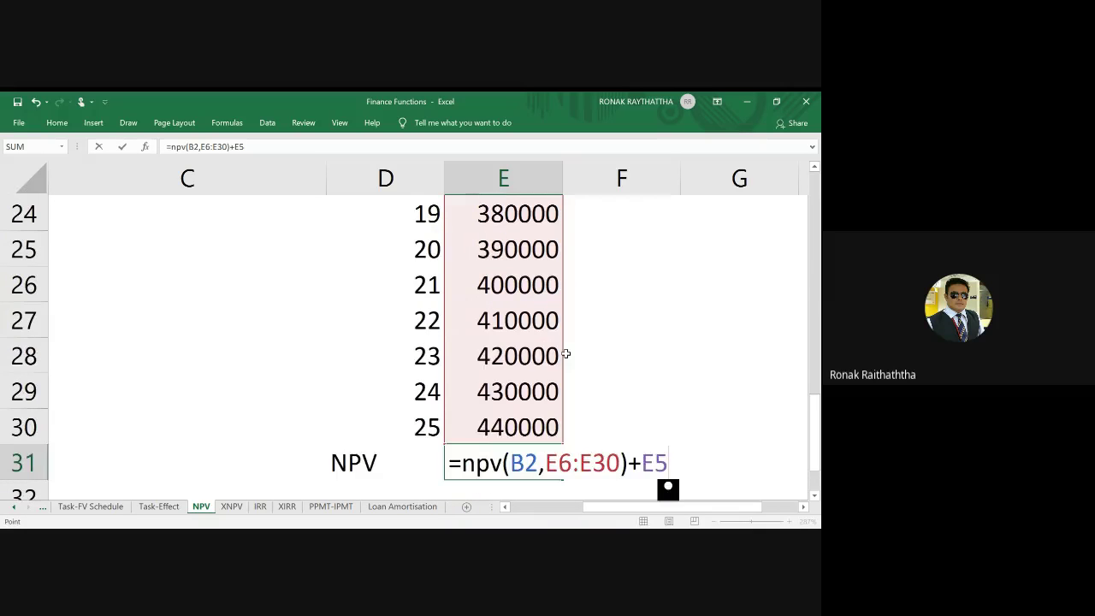
pyautogui.scroll(-1, 567, 354)
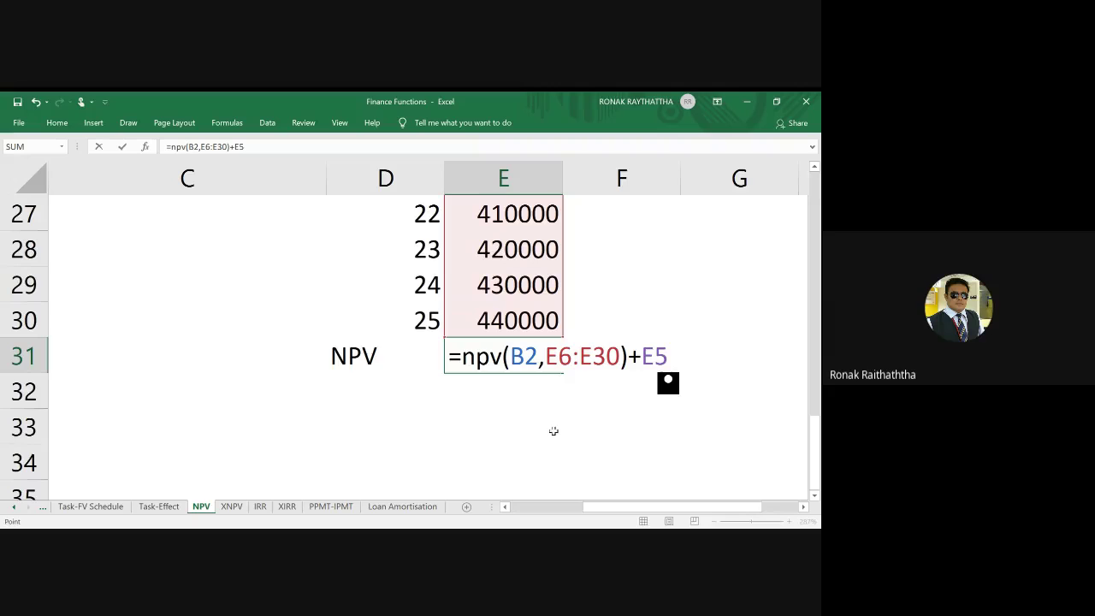
pyautogui.moveTo(504, 392); pyautogui.dragTo(604, 381)
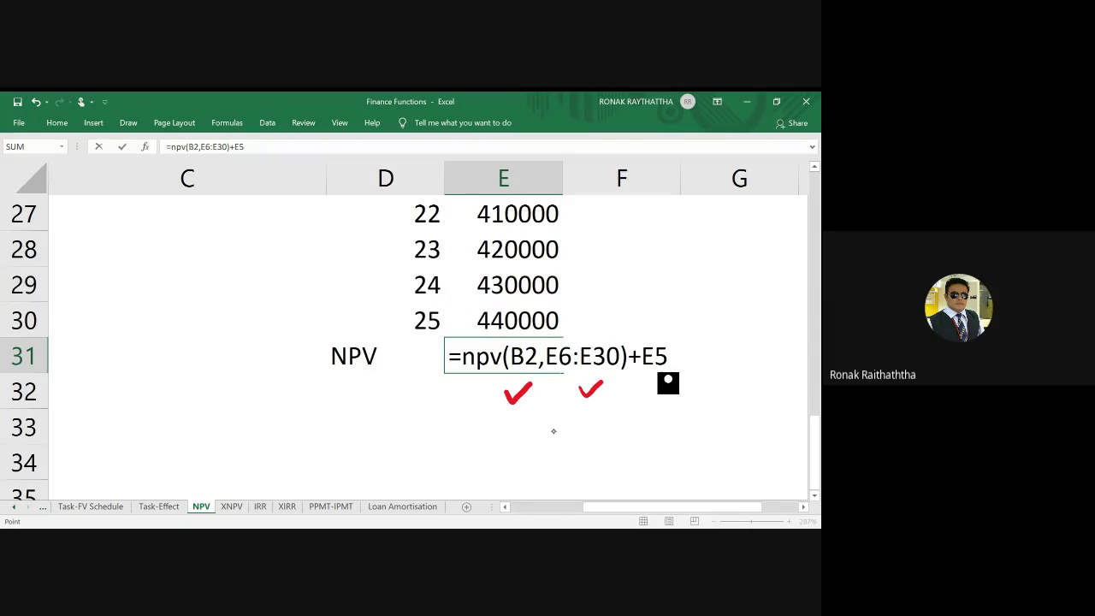
pyautogui.moveTo(644, 387); pyautogui.dragTo(656, 395)
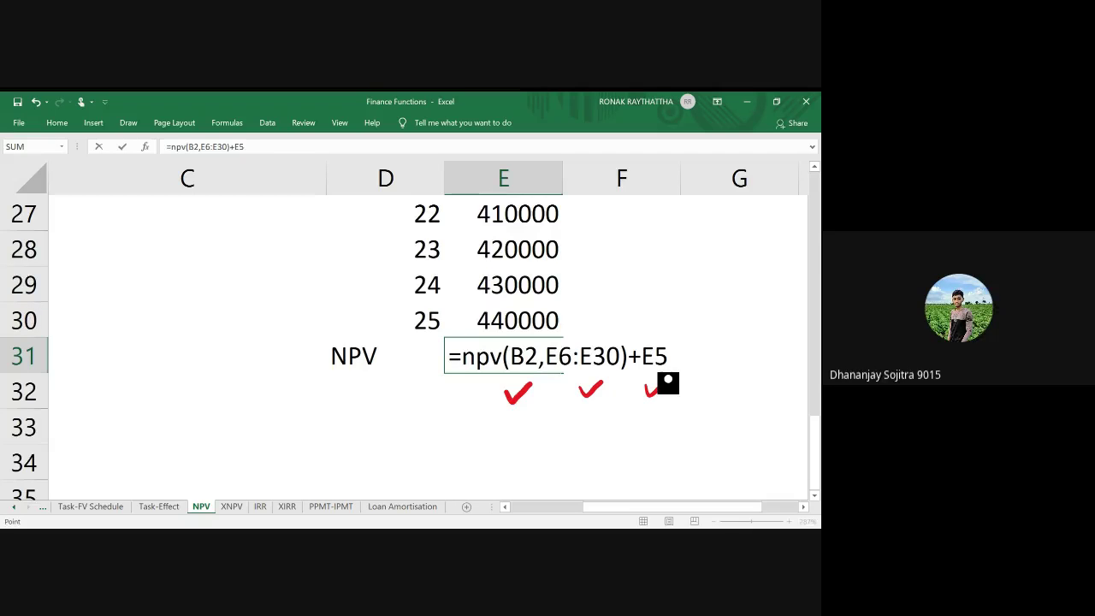
pyautogui.press('Return')
pyautogui.press('Left')
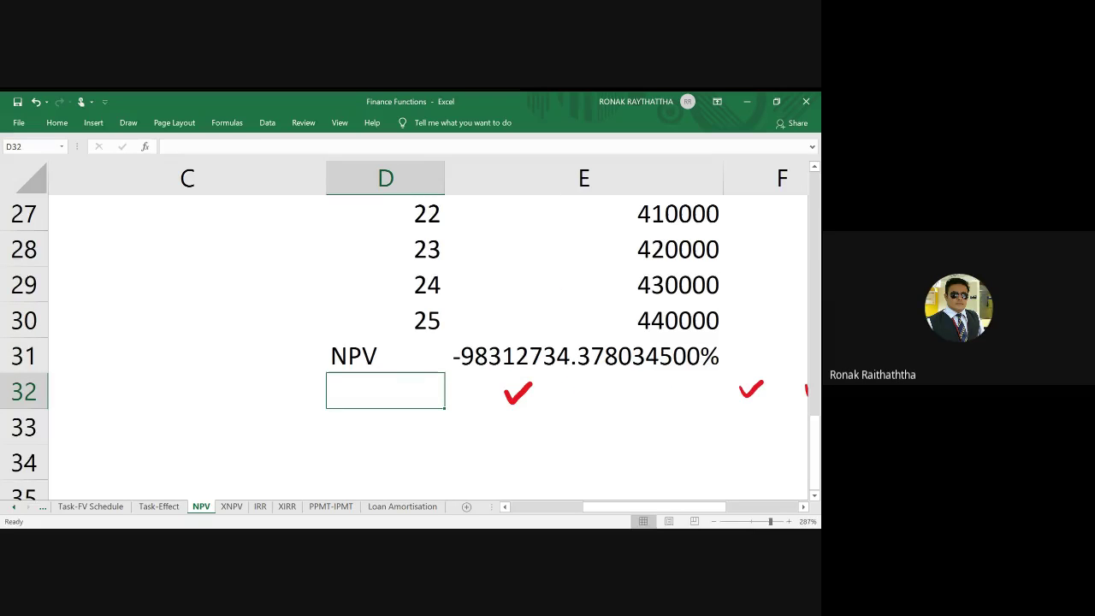
# Review the NPV formula in E31 without changing it
pyautogui.click(583, 356)
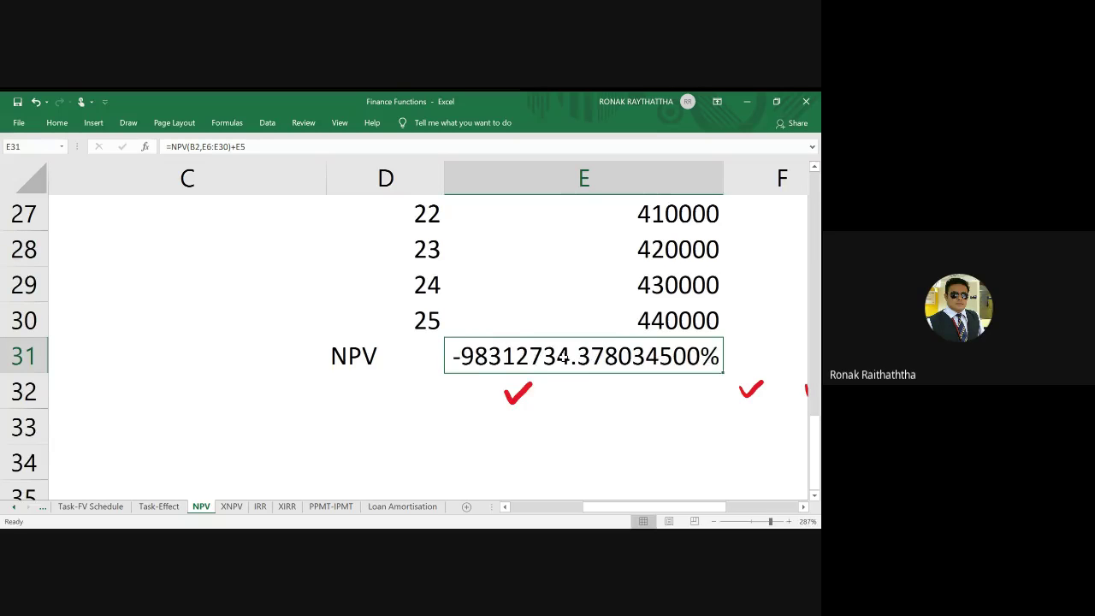
pyautogui.doubleClick(563, 356)
pyautogui.press('Escape')
pyautogui.press('F2')
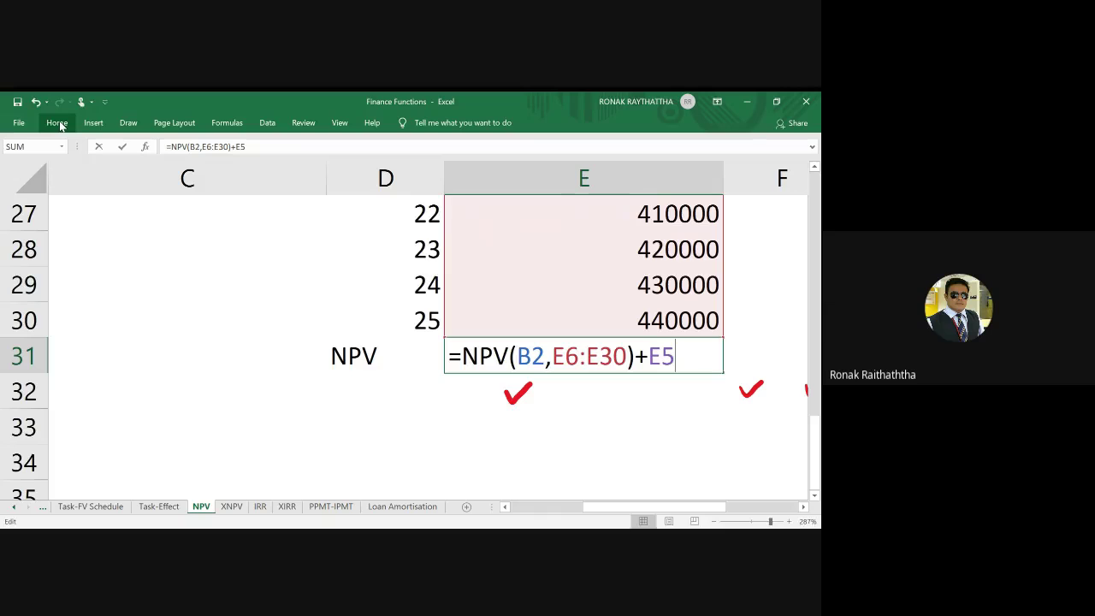
pyautogui.press('Escape')
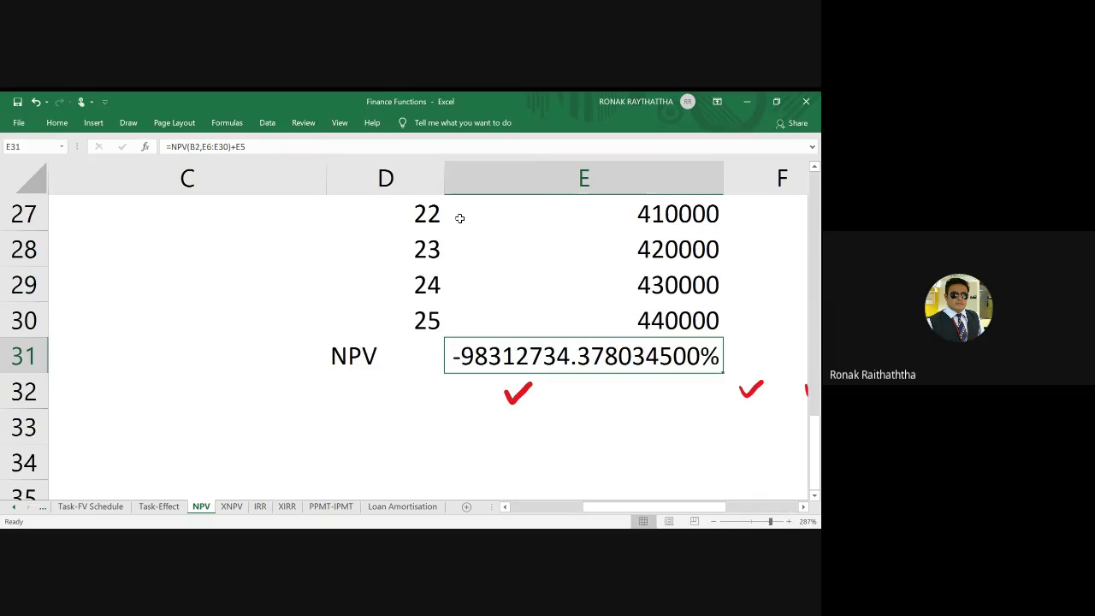
# Change E31's number format from Percentage to Number so it reads -983127.34
pyautogui.click(57, 124)
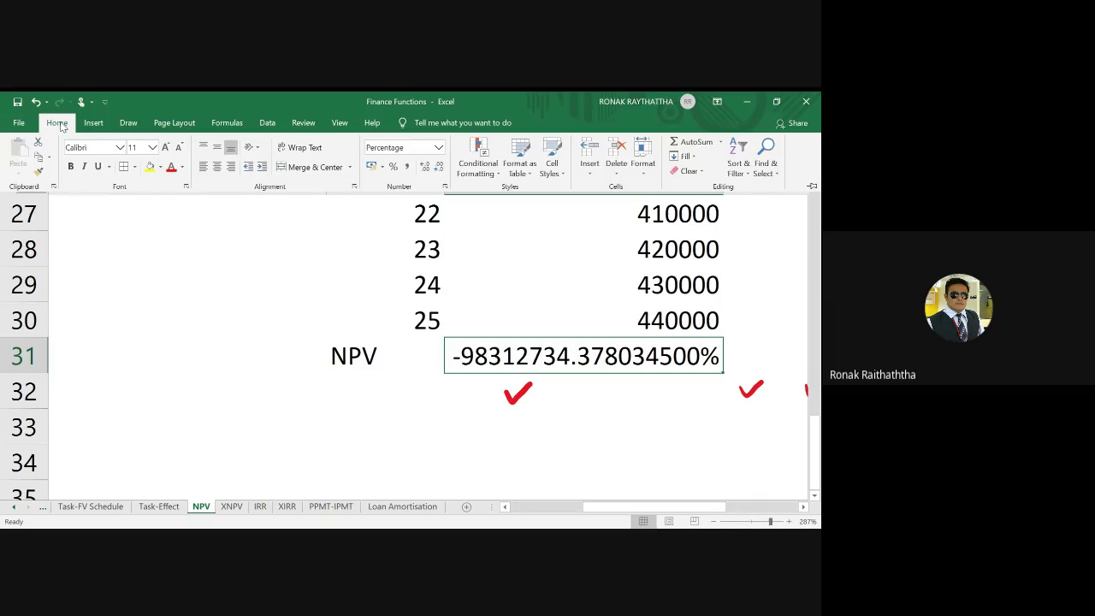
pyautogui.click(96, 125)
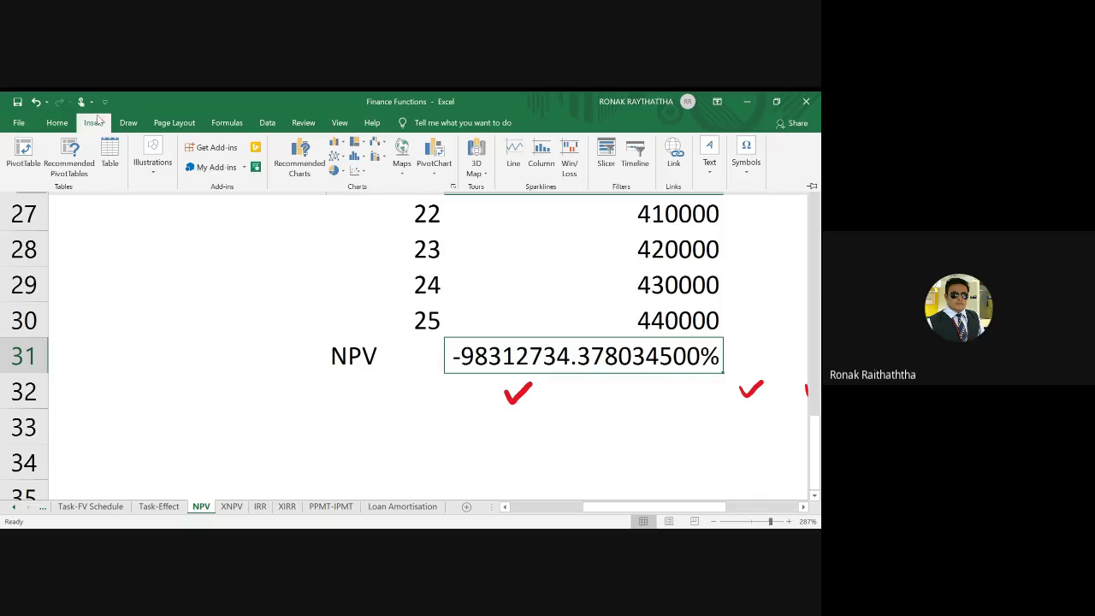
pyautogui.click(60, 124)
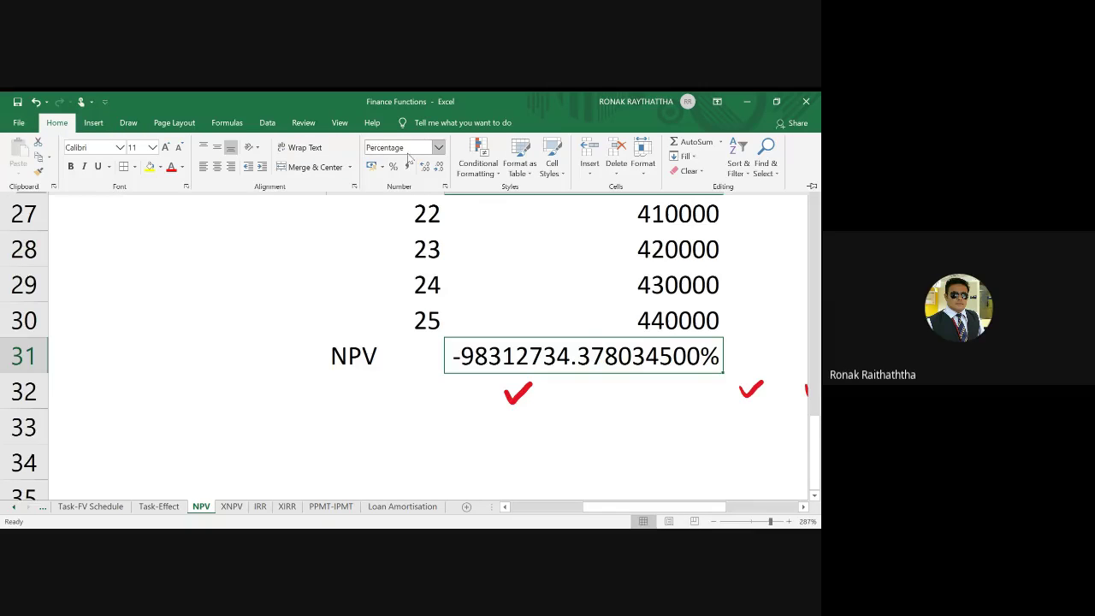
pyautogui.click(409, 150)
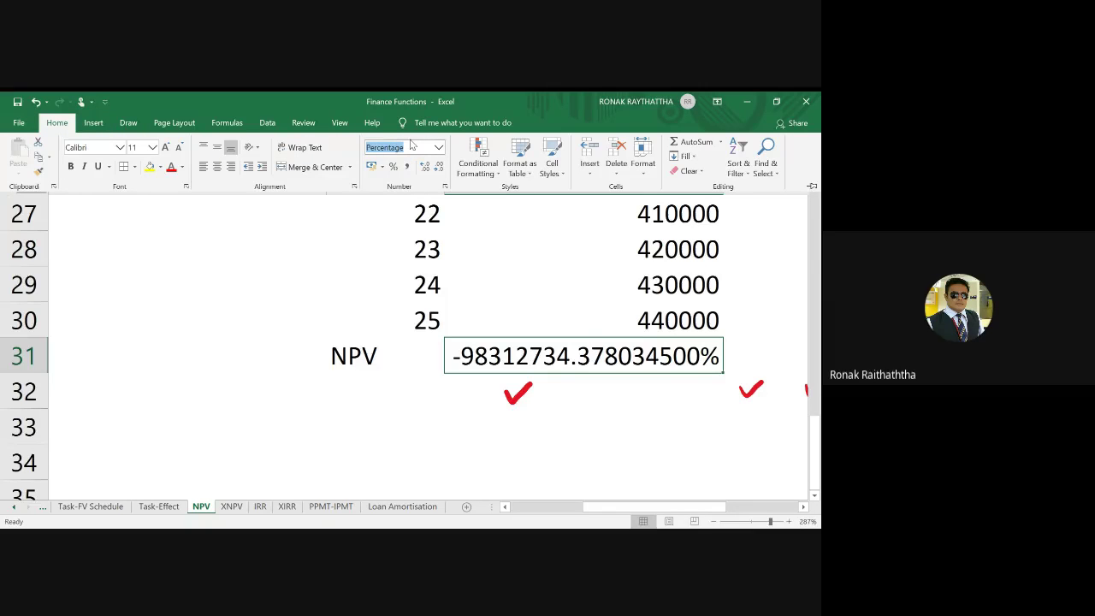
pyautogui.write('Number')
pyautogui.press('Return')
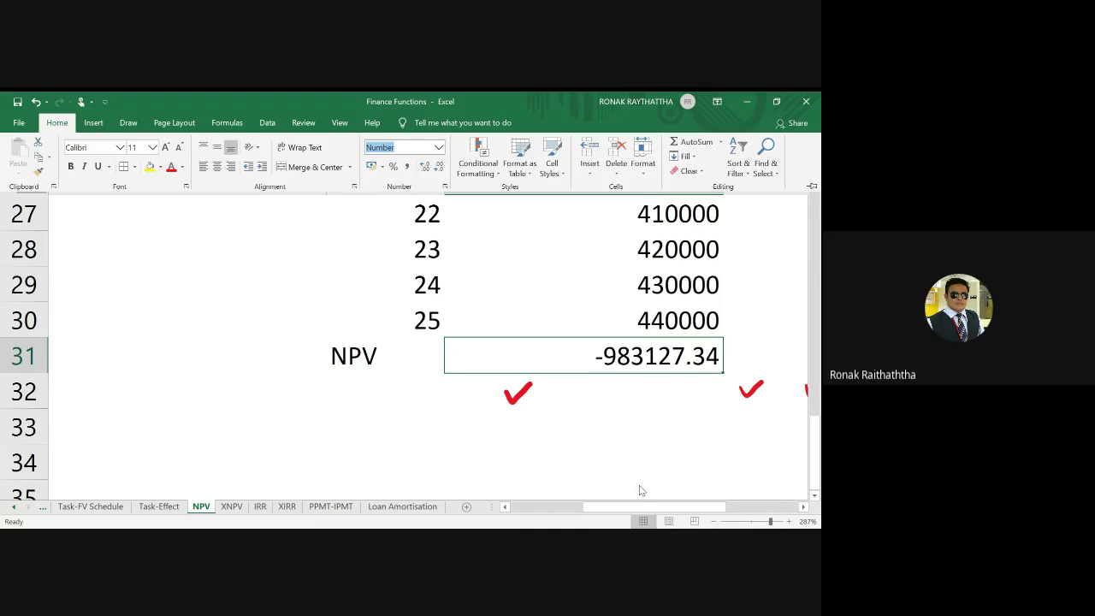
pyautogui.moveTo(643, 508); pyautogui.dragTo(663, 509)
pyautogui.hscroll(1, 661, 517)
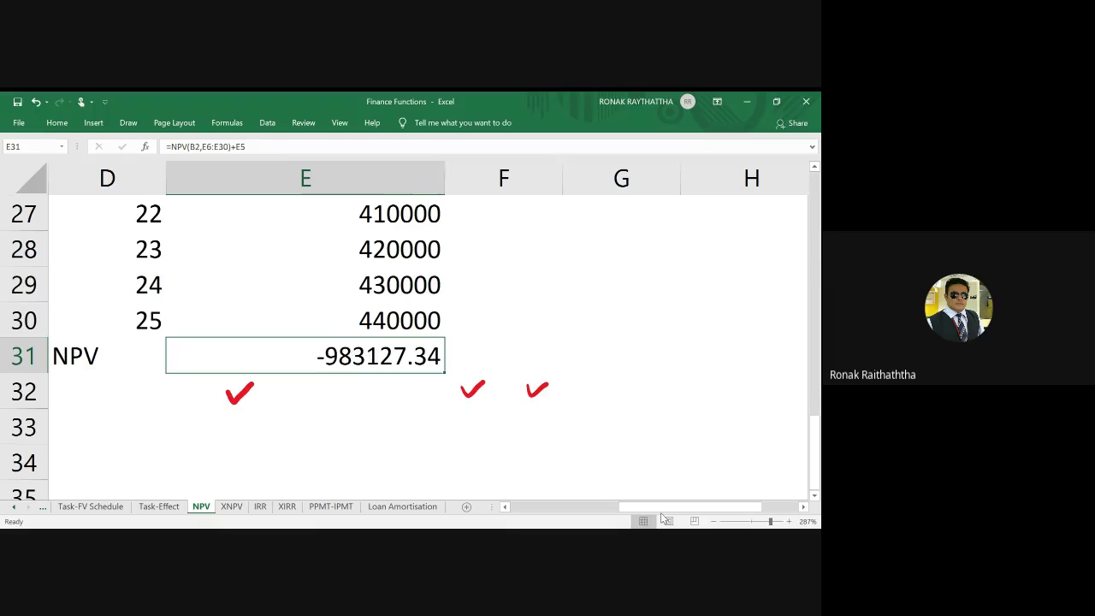
# Handwrite '-ve' and an underlined, ticked 'Rejected' in red beside E31
pyautogui.moveTo(489, 313)
pyautogui.mouseDown()
pyautogui.moveTo(559, 260)
pyautogui.moveTo(576, 276)
pyautogui.moveTo(594, 226)
pyautogui.mouseUp()
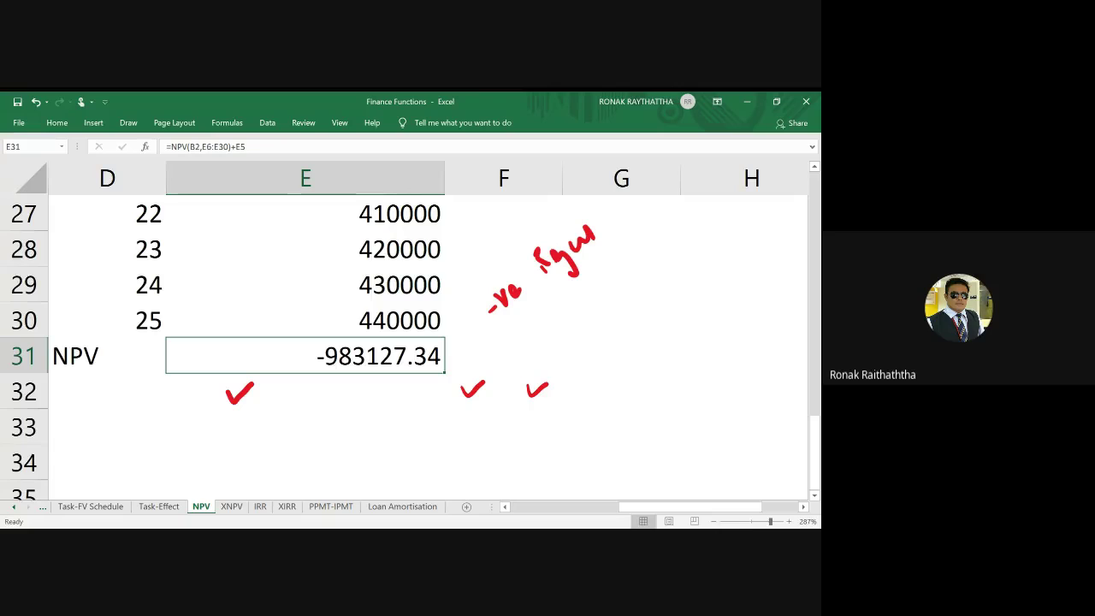
pyautogui.moveTo(501, 325)
pyautogui.mouseDown()
pyautogui.moveTo(505, 363)
pyautogui.moveTo(536, 354)
pyautogui.mouseUp()
pyautogui.moveTo(550, 339)
pyautogui.mouseDown()
pyautogui.moveTo(541, 365)
pyautogui.moveTo(604, 277)
pyautogui.mouseUp()
pyautogui.click(617, 296)
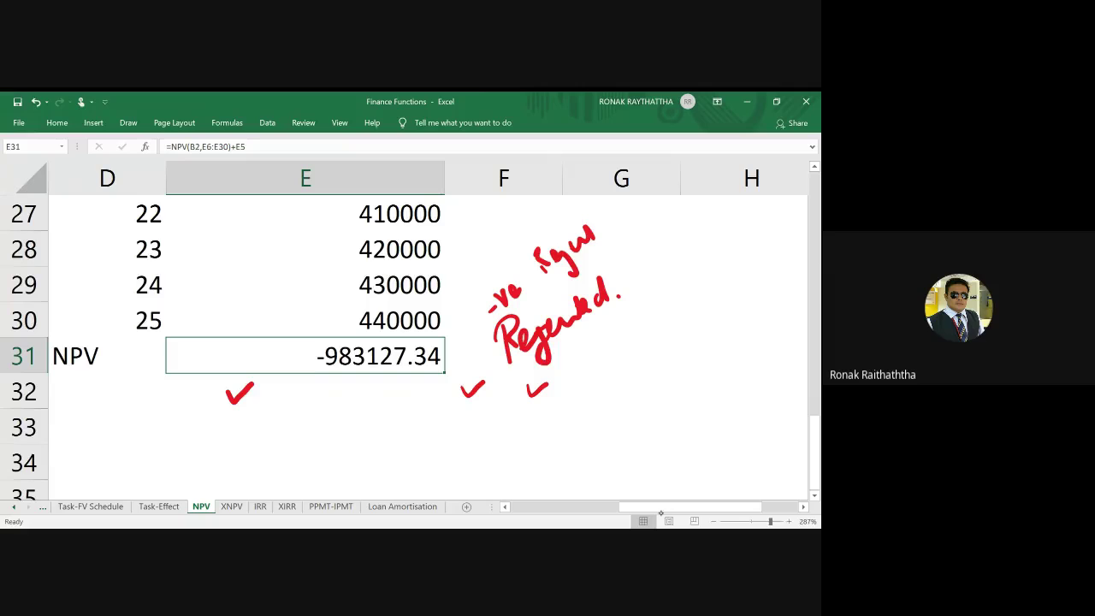
pyautogui.moveTo(533, 368); pyautogui.dragTo(612, 318)
pyautogui.moveTo(643, 279)
pyautogui.mouseDown()
pyautogui.moveTo(657, 286)
pyautogui.moveTo(681, 258)
pyautogui.mouseUp()
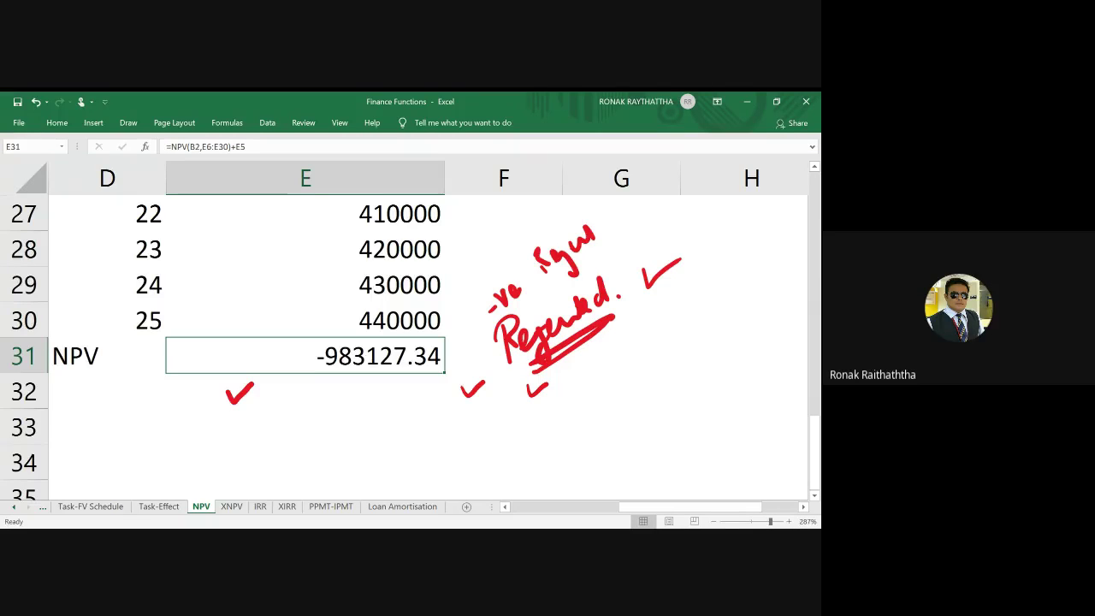
# Delete E31's NPV formula, then undo to restore it
pyautogui.click(103, 388)
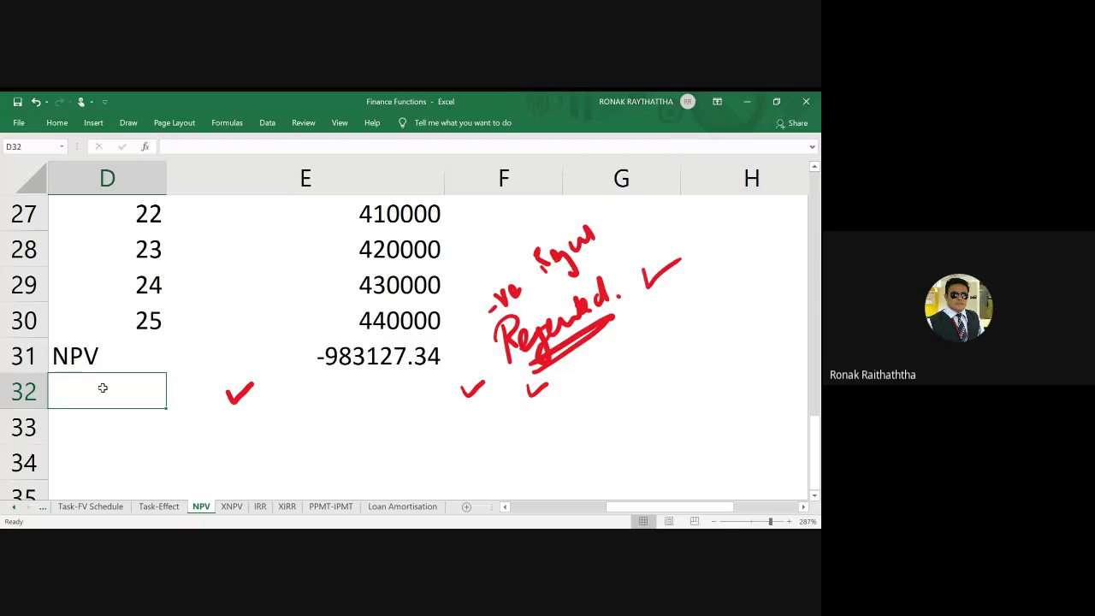
pyautogui.press('Up')
pyautogui.press('Right')
pyautogui.press('Delete')
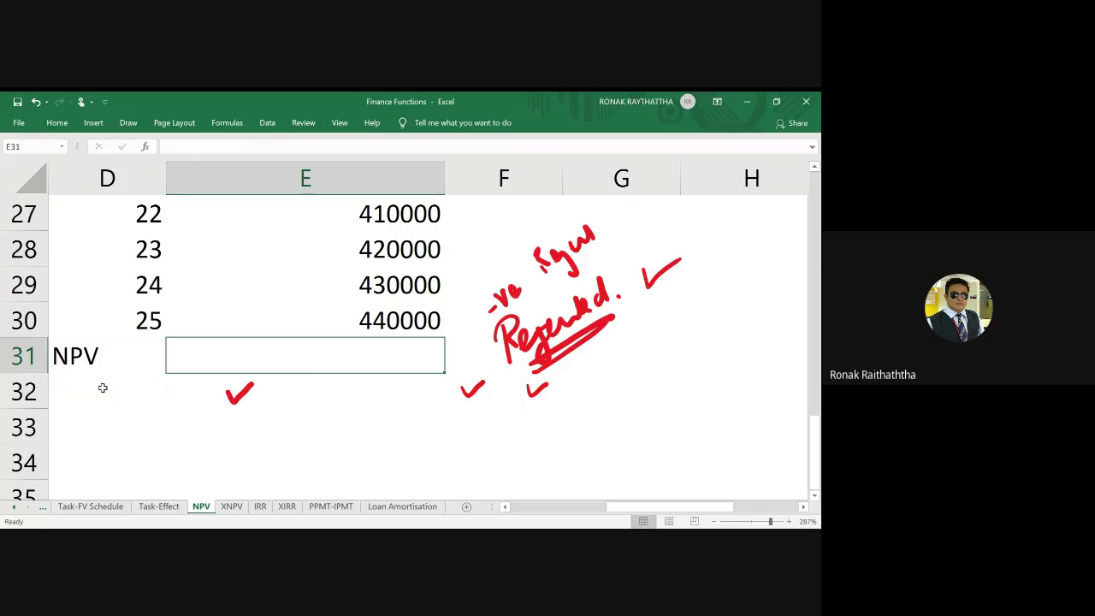
pyautogui.hotkey('ctrl', 'z')
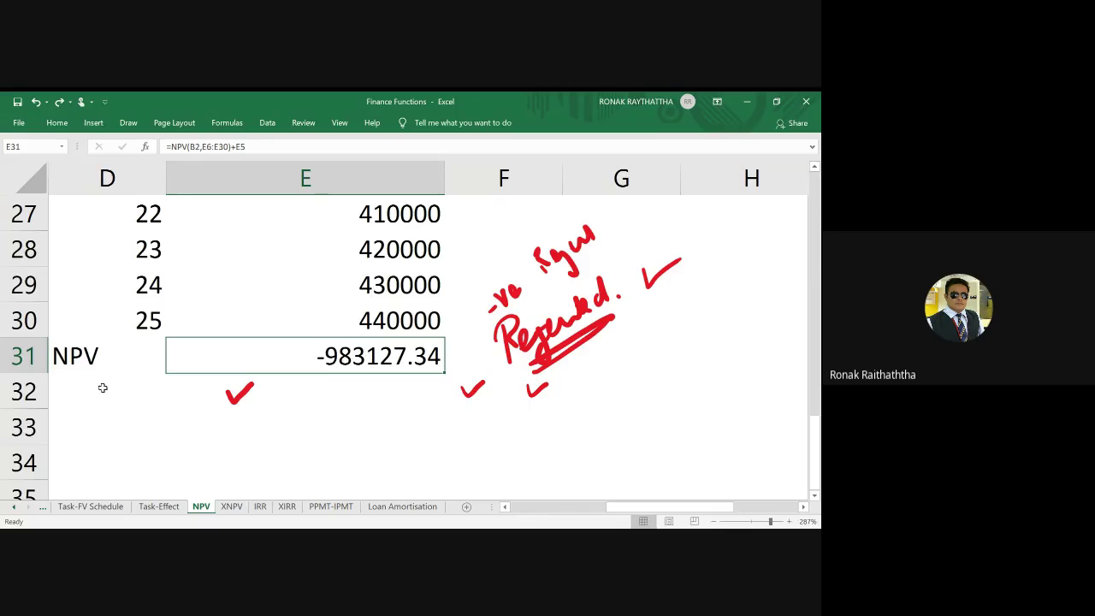
# Write a circled red 'IRR' note with a tick and 'Interpolation' beside the Amount column
pyautogui.scroll(1, 101, 386)
pyautogui.scroll(3, 120, 334)
pyautogui.scroll(4, 205, 288)
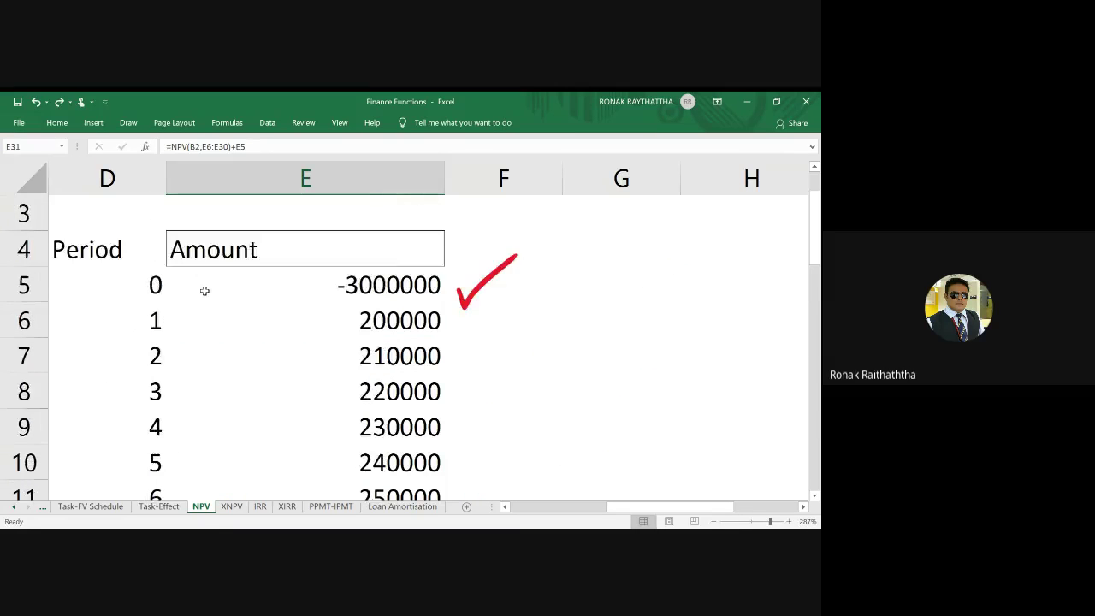
pyautogui.scroll(1, 205, 290)
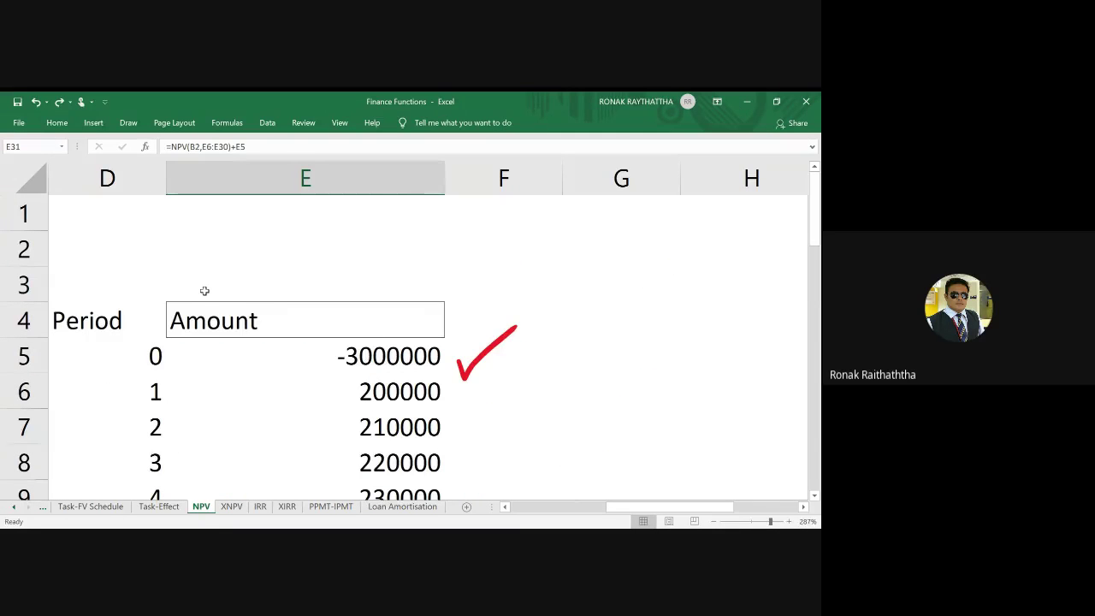
pyautogui.scroll(-1, 204, 291)
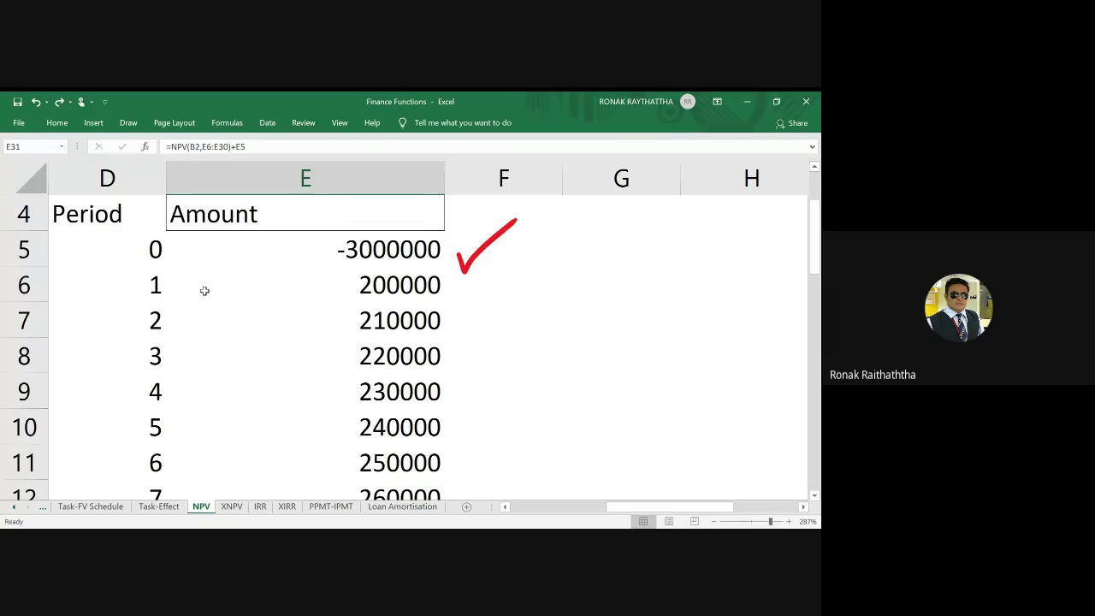
pyautogui.moveTo(564, 309)
pyautogui.mouseDown()
pyautogui.moveTo(580, 330)
pyautogui.moveTo(609, 291)
pyautogui.moveTo(638, 289)
pyautogui.mouseUp()
pyautogui.moveTo(602, 248)
pyautogui.mouseDown()
pyautogui.moveTo(530, 351)
pyautogui.moveTo(590, 239)
pyautogui.mouseUp()
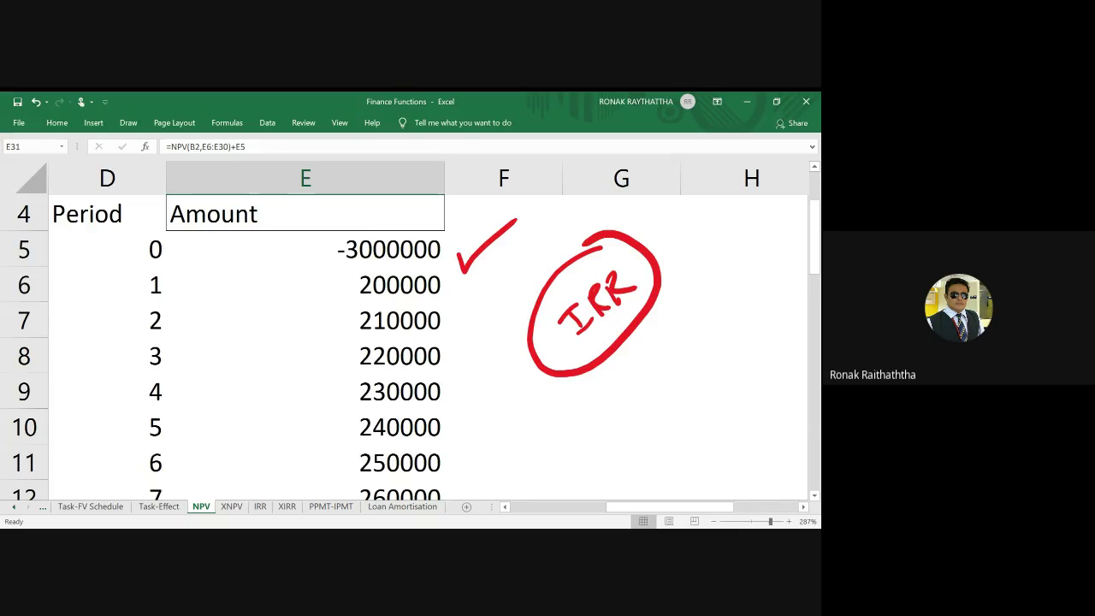
pyautogui.moveTo(605, 370); pyautogui.dragTo(659, 327)
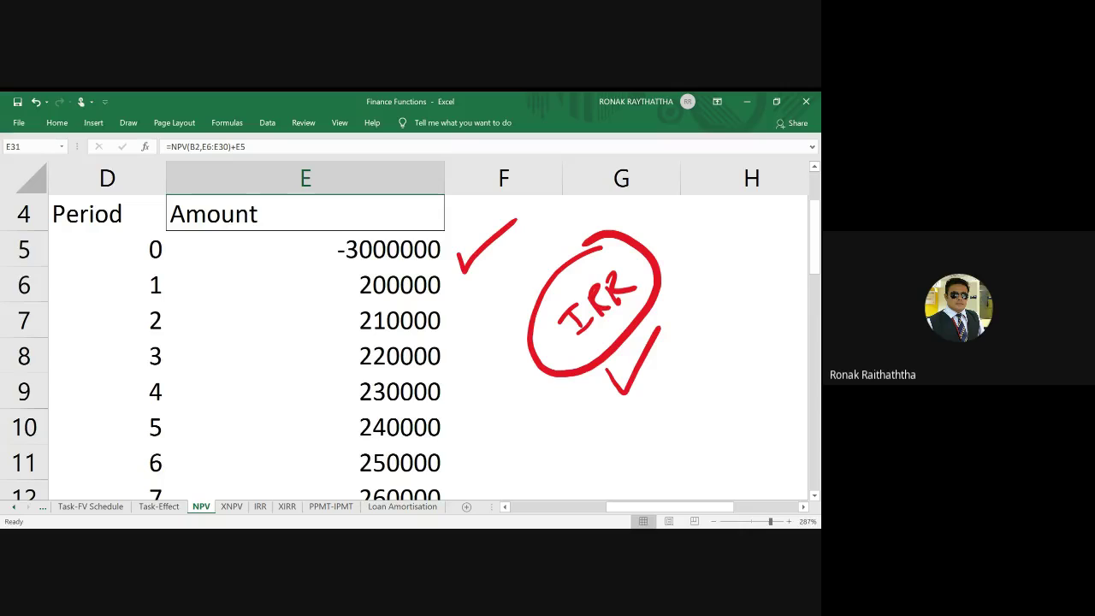
pyautogui.moveTo(572, 452)
pyautogui.mouseDown()
pyautogui.moveTo(588, 471)
pyautogui.moveTo(613, 426)
pyautogui.moveTo(690, 362)
pyautogui.mouseUp()
pyautogui.moveTo(688, 368); pyautogui.dragTo(729, 329)
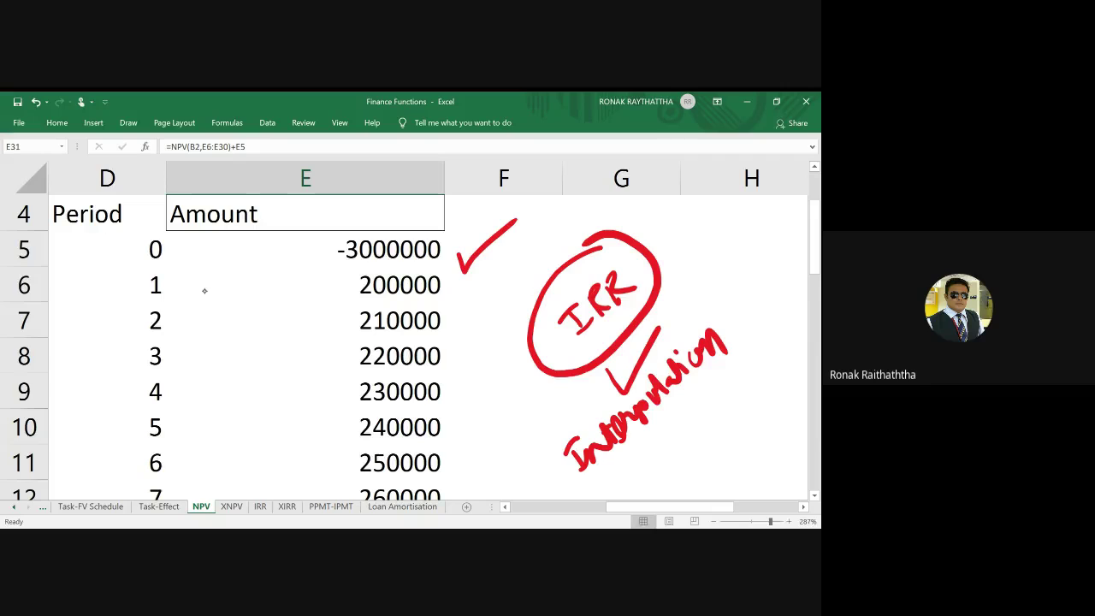
# Handwrite the formula's start, R1 + NPV1 over the denominator NPV1 − NPV2
pyautogui.moveTo(640, 473)
pyautogui.mouseDown()
pyautogui.moveTo(660, 443)
pyautogui.moveTo(671, 466)
pyautogui.moveTo(688, 428)
pyautogui.moveTo(685, 438)
pyautogui.mouseUp()
pyautogui.moveTo(699, 418)
pyautogui.mouseDown()
pyautogui.moveTo(721, 402)
pyautogui.moveTo(722, 383)
pyautogui.mouseUp()
pyautogui.moveTo(725, 395)
pyautogui.mouseDown()
pyautogui.moveTo(739, 361)
pyautogui.moveTo(762, 347)
pyautogui.mouseUp()
pyautogui.moveTo(703, 445); pyautogui.dragTo(765, 371)
pyautogui.moveTo(703, 464); pyautogui.dragTo(713, 461)
pyautogui.moveTo(716, 459)
pyautogui.mouseDown()
pyautogui.moveTo(718, 479)
pyautogui.moveTo(723, 449)
pyautogui.mouseUp()
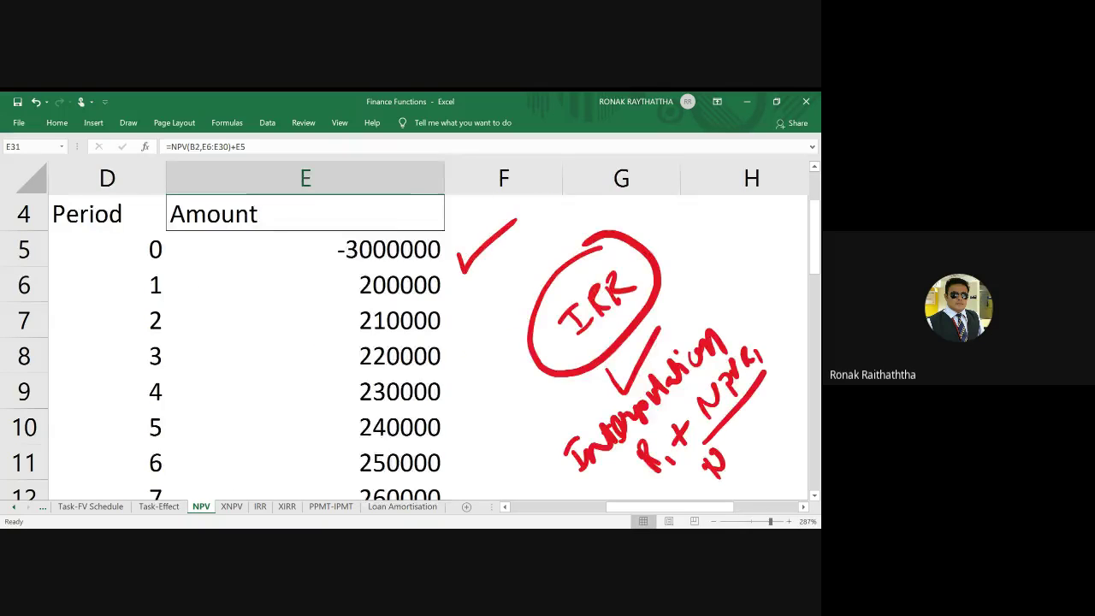
pyautogui.hscroll(2, 428, 342)
pyautogui.hscroll(-1, 427, 343)
pyautogui.moveTo(601, 457); pyautogui.dragTo(623, 433)
pyautogui.moveTo(620, 431); pyautogui.dragTo(635, 409)
pyautogui.moveTo(625, 423); pyautogui.dragTo(640, 411)
pyautogui.moveTo(650, 414); pyautogui.dragTo(645, 424)
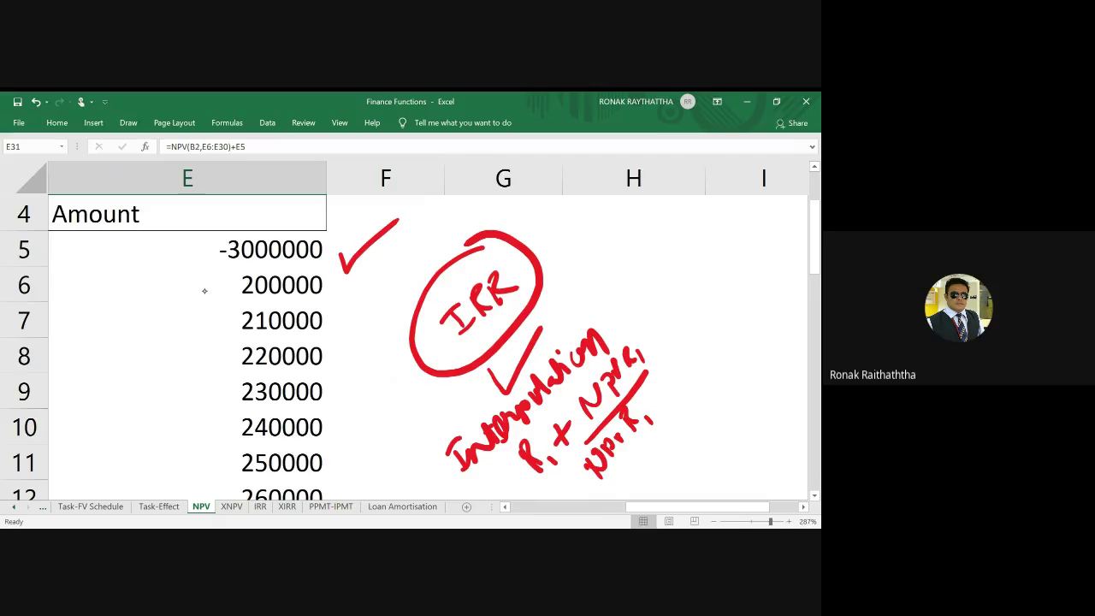
pyautogui.moveTo(653, 395); pyautogui.dragTo(699, 351)
pyautogui.moveTo(676, 421); pyautogui.dragTo(729, 383)
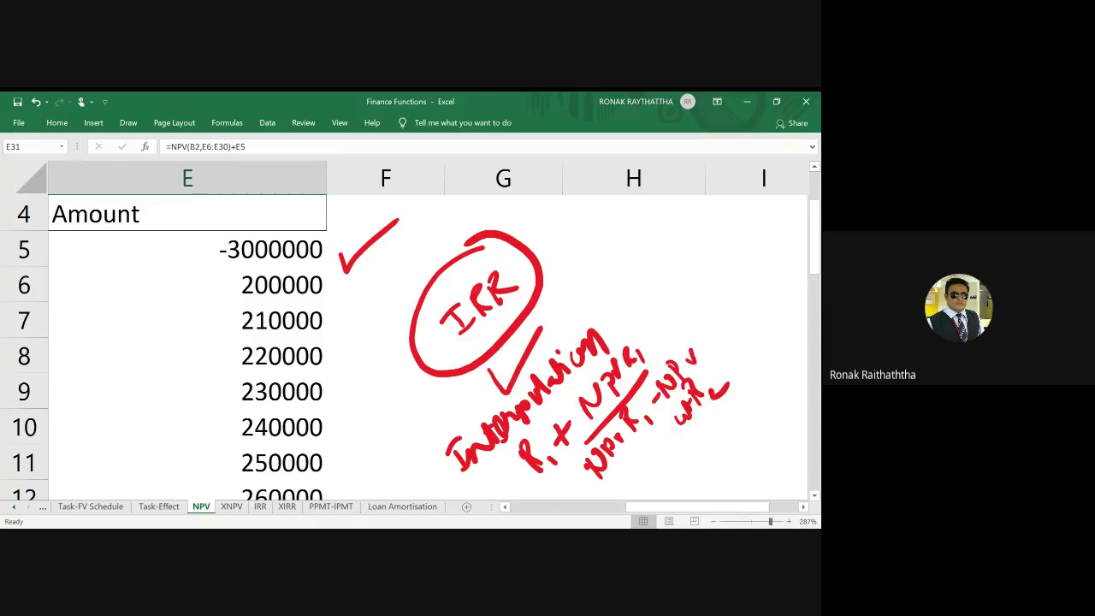
# Add the bracketed rate-difference multiplier × (R2 − R1) to the handwritten formula
pyautogui.moveTo(659, 325); pyautogui.dragTo(678, 344)
pyautogui.moveTo(676, 327); pyautogui.dragTo(662, 346)
pyautogui.moveTo(694, 296); pyautogui.dragTo(685, 318)
pyautogui.moveTo(691, 276); pyautogui.dragTo(695, 305)
pyautogui.moveTo(694, 279); pyautogui.dragTo(713, 293)
pyautogui.moveTo(722, 282); pyautogui.dragTo(727, 291)
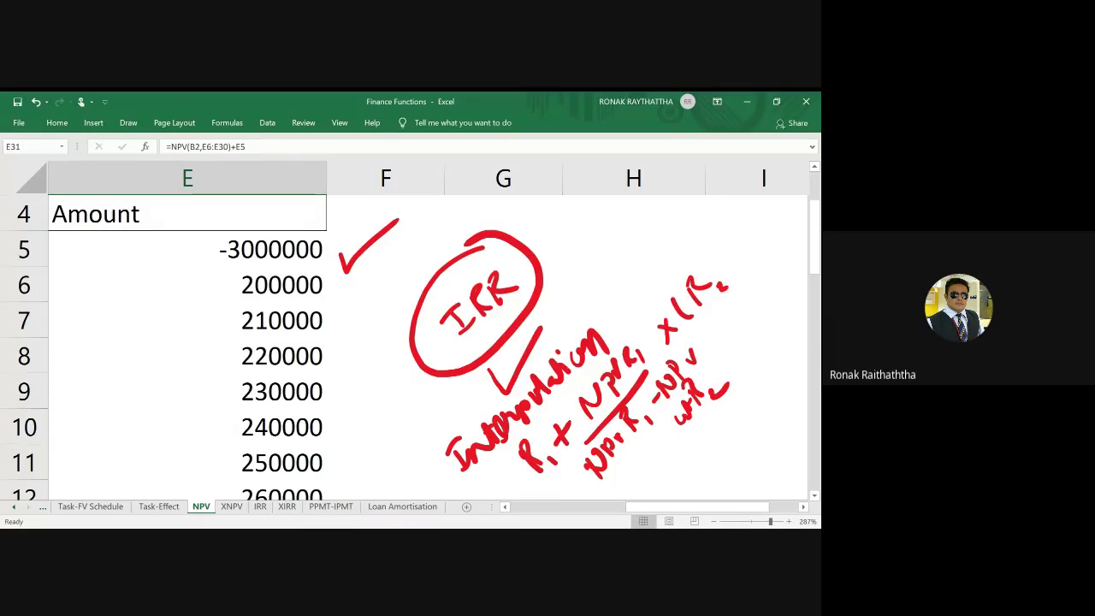
pyautogui.moveTo(727, 251)
pyautogui.mouseDown()
pyautogui.moveTo(743, 241)
pyautogui.moveTo(738, 258)
pyautogui.mouseUp()
pyautogui.moveTo(753, 241); pyautogui.dragTo(760, 253)
pyautogui.moveTo(740, 217); pyautogui.dragTo(770, 257)
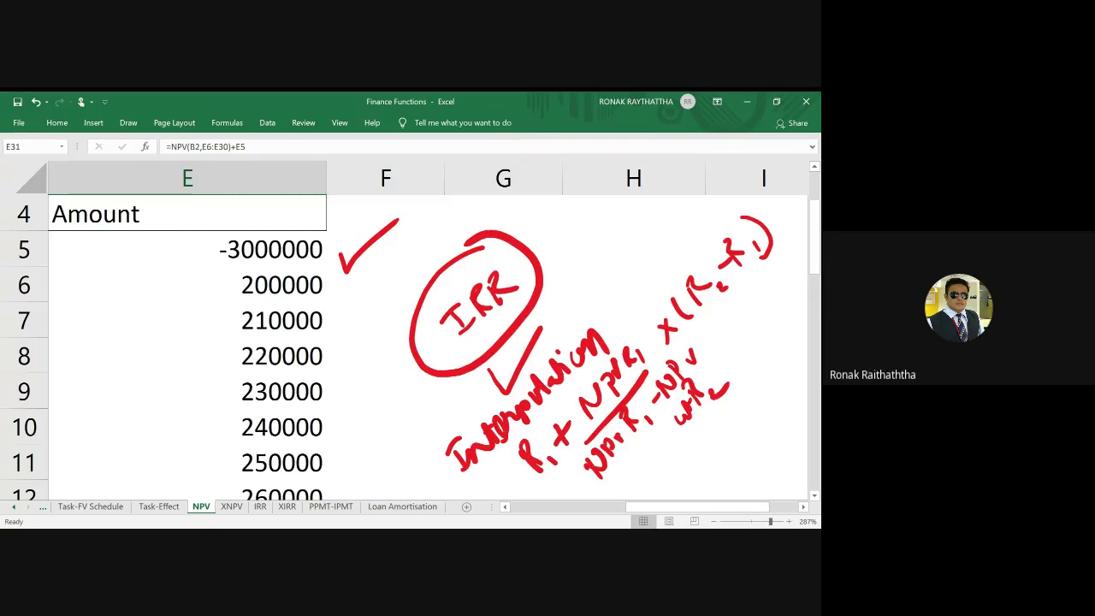
# Mark the finished formula with a stroke and tick the circled IRR note
pyautogui.moveTo(659, 492); pyautogui.dragTo(791, 353)
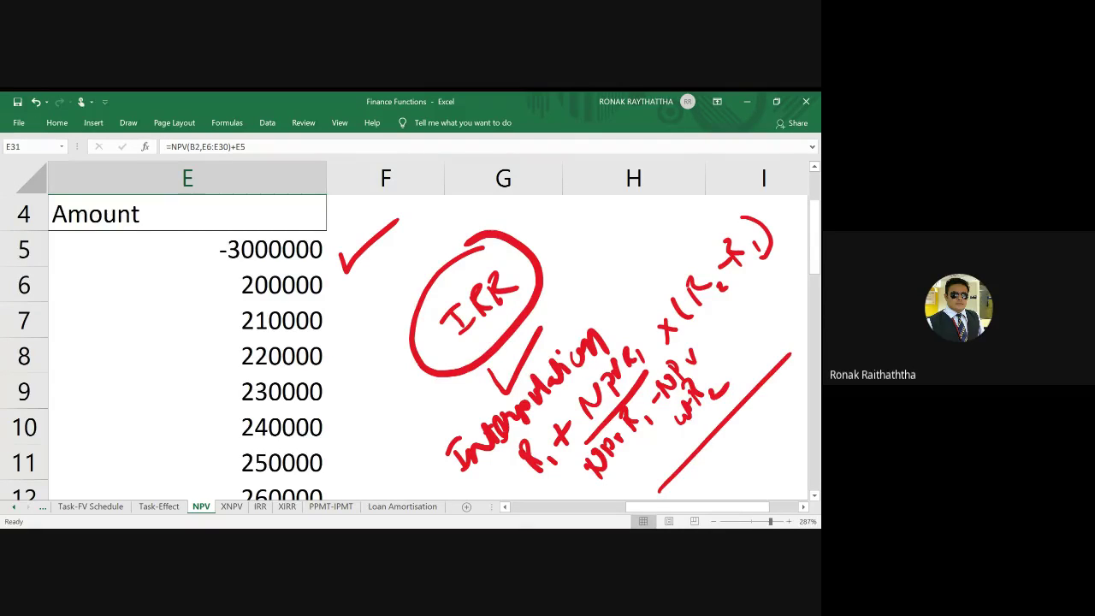
pyautogui.moveTo(378, 383); pyautogui.dragTo(436, 325)
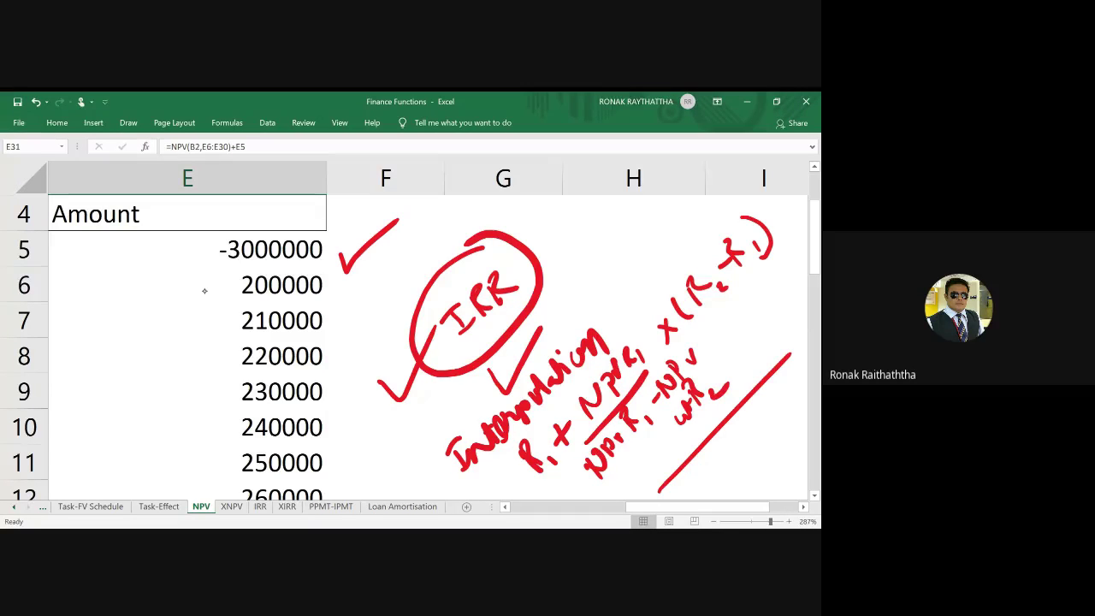
pyautogui.moveTo(676, 438); pyautogui.dragTo(674, 434)
pyautogui.moveTo(643, 443); pyautogui.dragTo(667, 471)
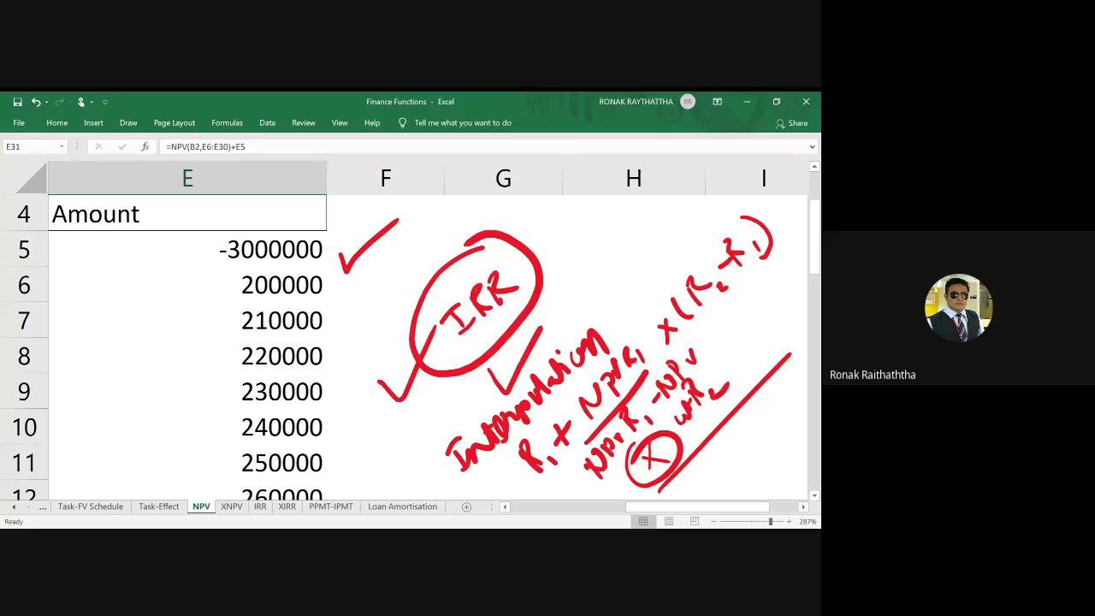
# Enter the label 'Actual Rate' in D32 below the NPV row
pyautogui.scroll(-3, 282, 314)
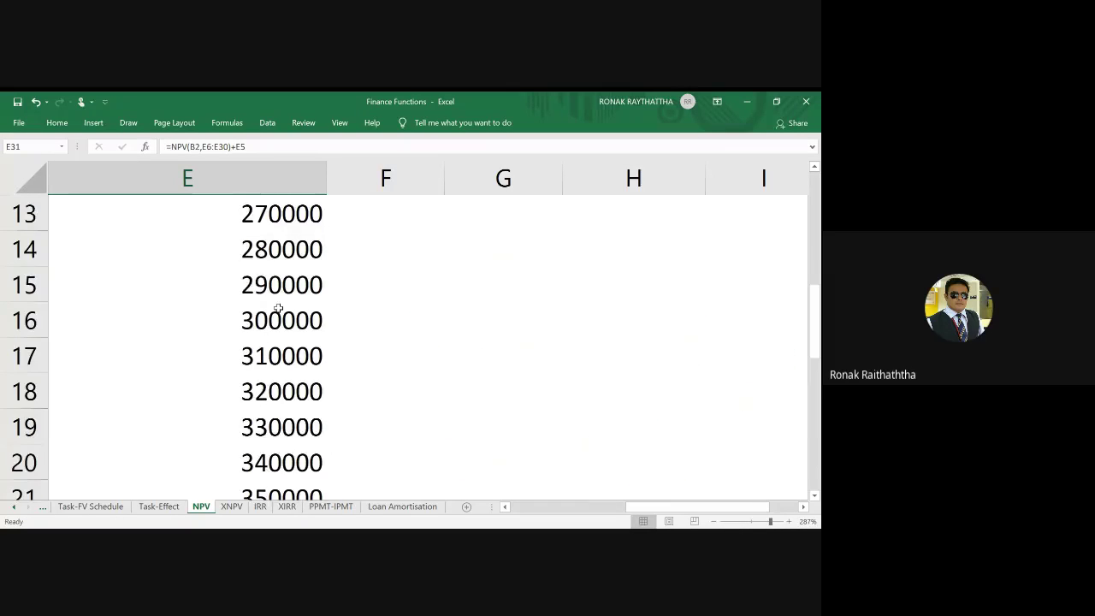
pyautogui.scroll(-6, 283, 314)
pyautogui.scroll(1, 283, 313)
pyautogui.click(204, 357)
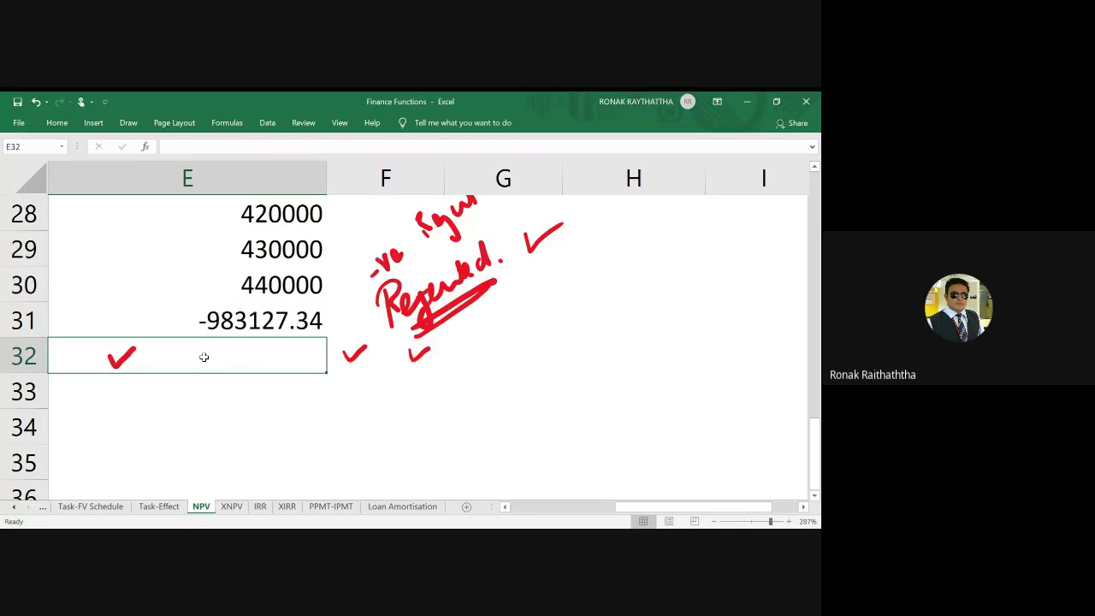
pyautogui.press('Left')
pyautogui.press('Left')
pyautogui.press('Right')
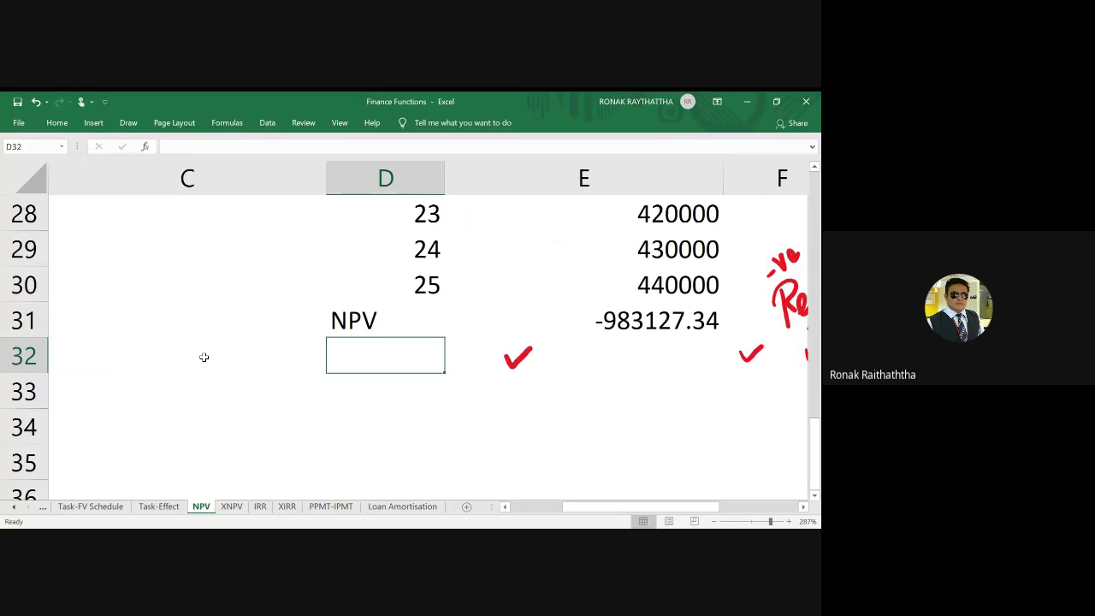
pyautogui.write('Rate')
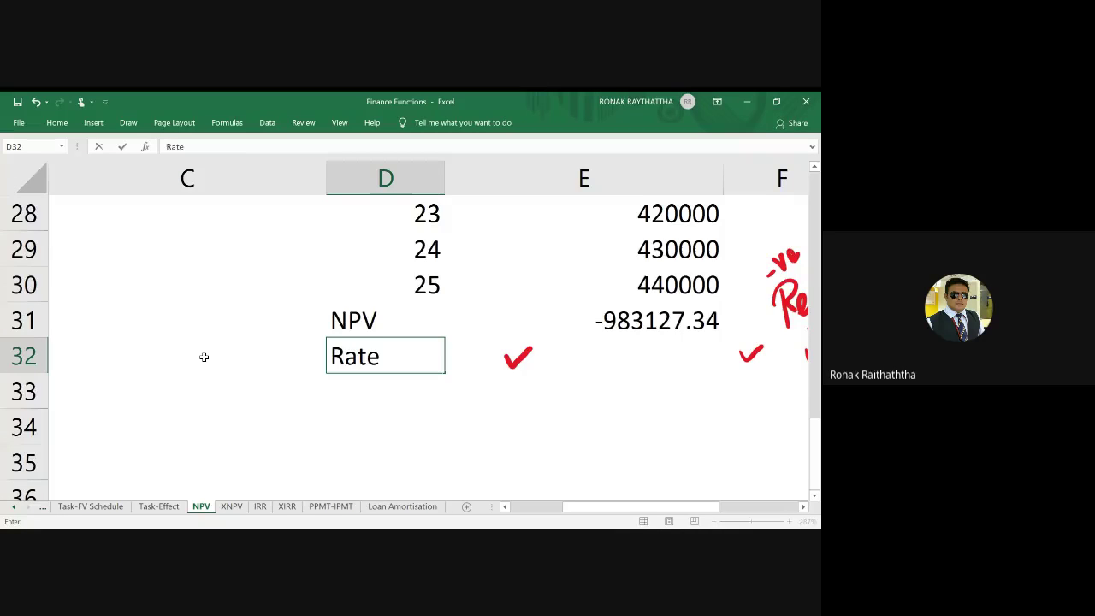
pyautogui.press('Left')
pyautogui.press('Right')
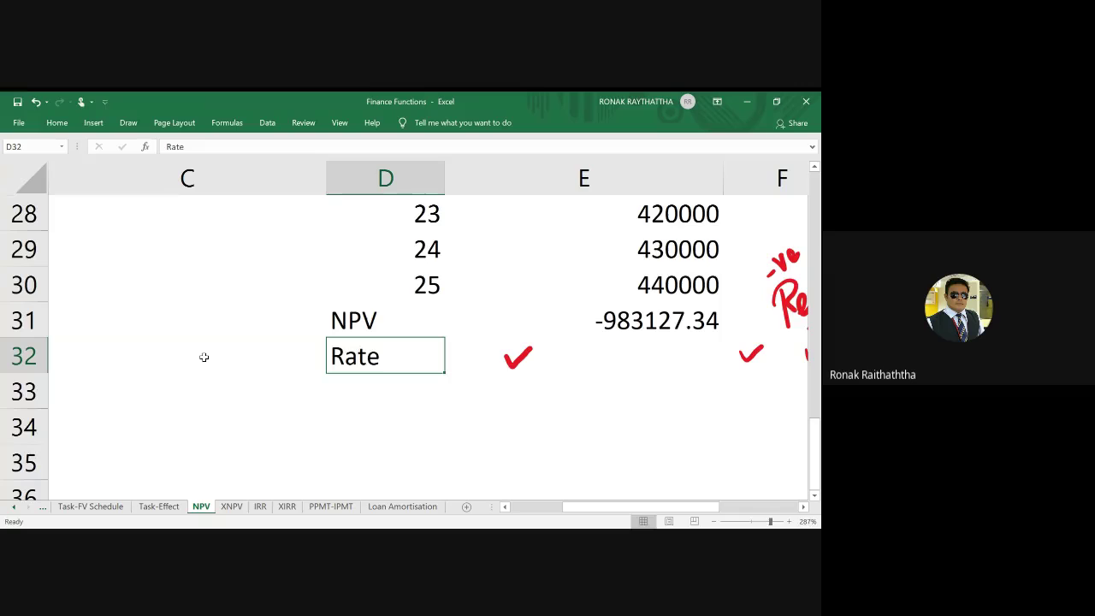
pyautogui.write('Actual')
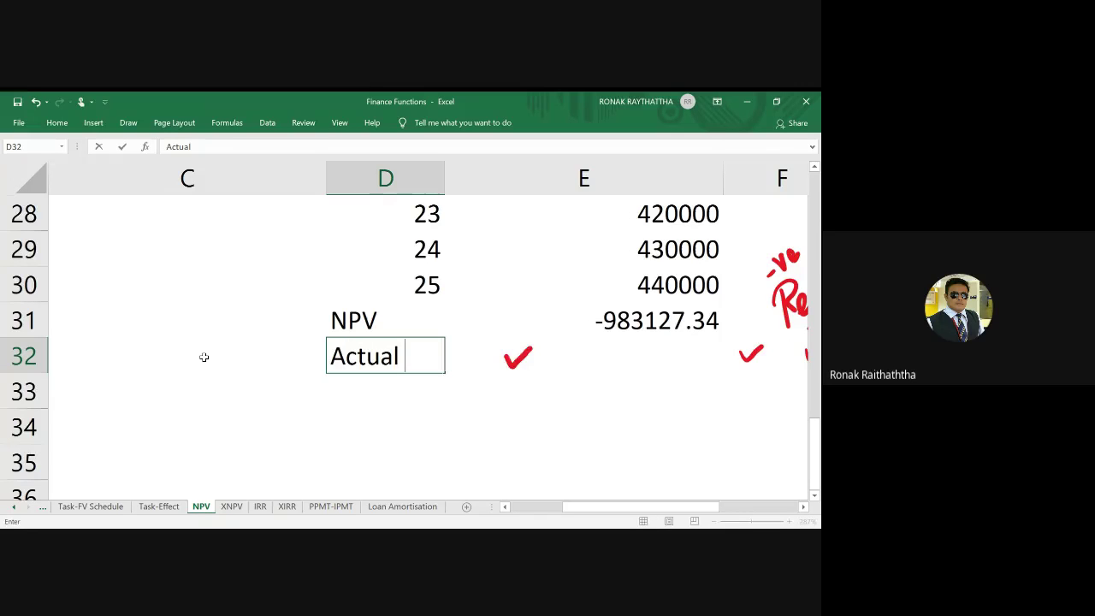
pyautogui.write(' Rate')
pyautogui.hotkey('ctrl', 'Return')
# Delete the red ink check mark sitting in E32
pyautogui.press('Right')
pyautogui.press('Right')
pyautogui.press('Left')
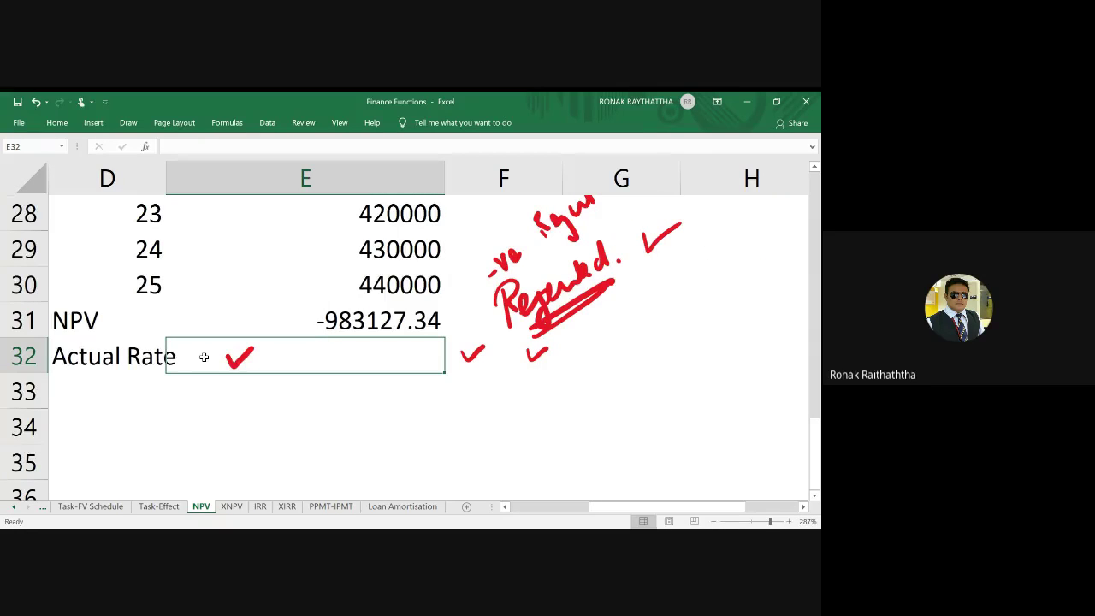
pyautogui.click(237, 357)
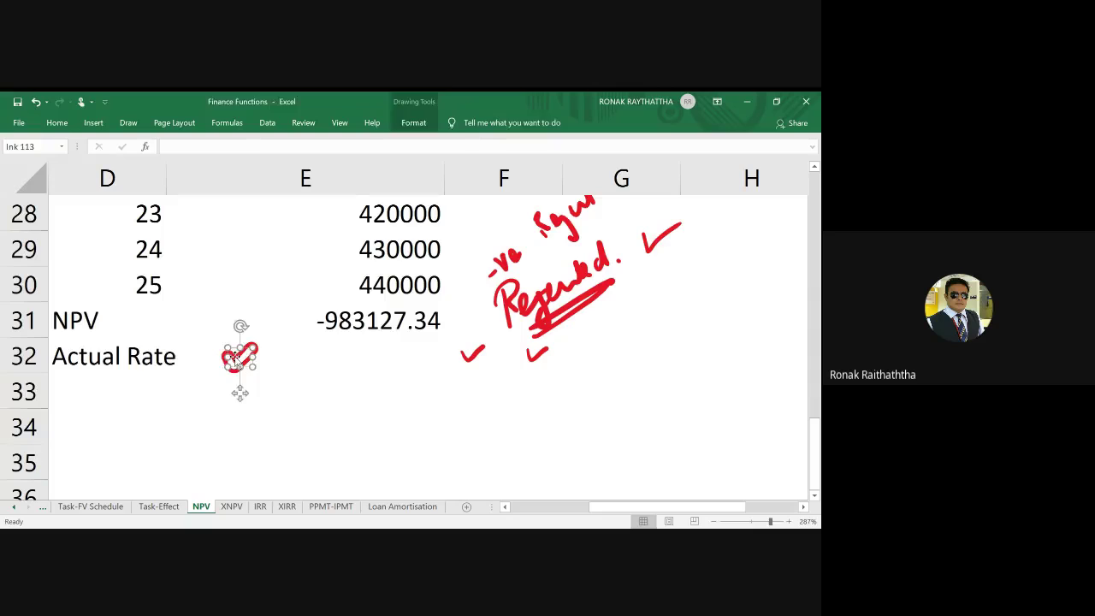
pyautogui.press('Delete')
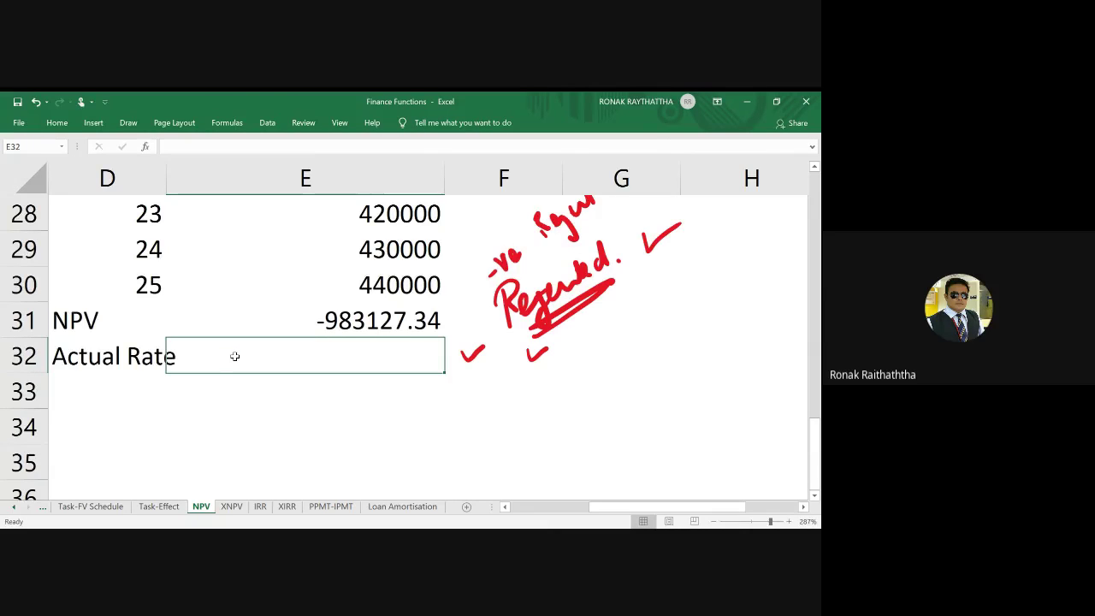
# Start =irr( in E32 and select E5:E30 as the values range
pyautogui.write('=')
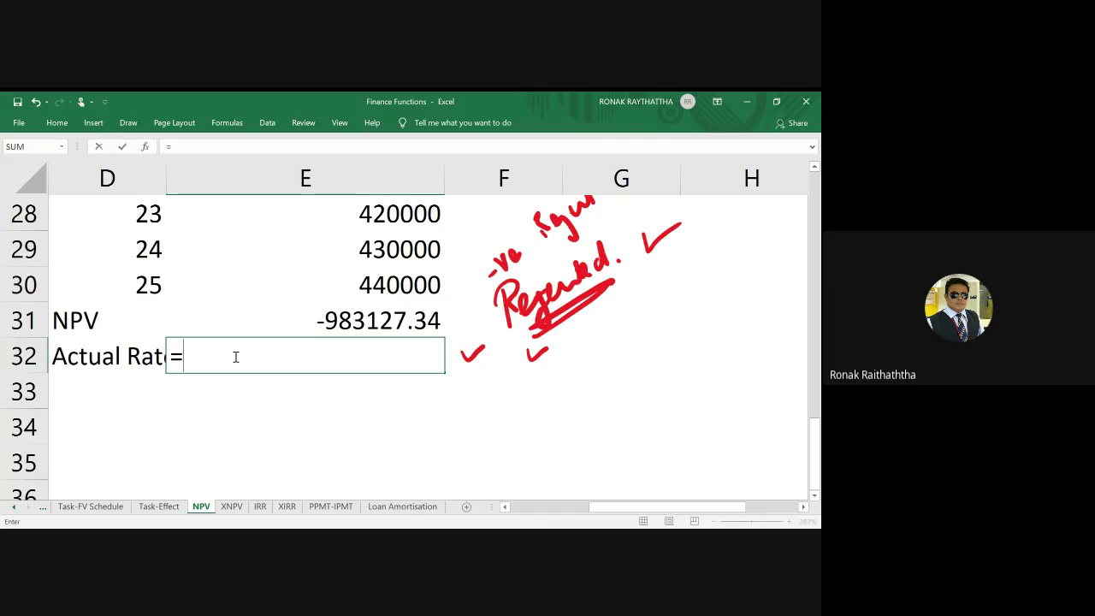
pyautogui.write('i')
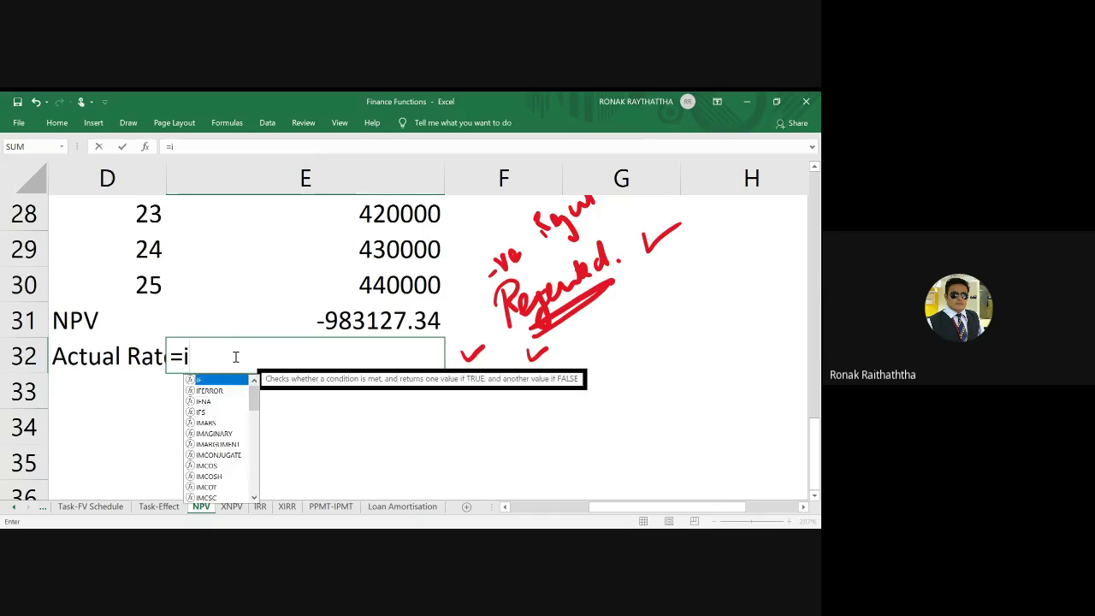
pyautogui.write('rr')
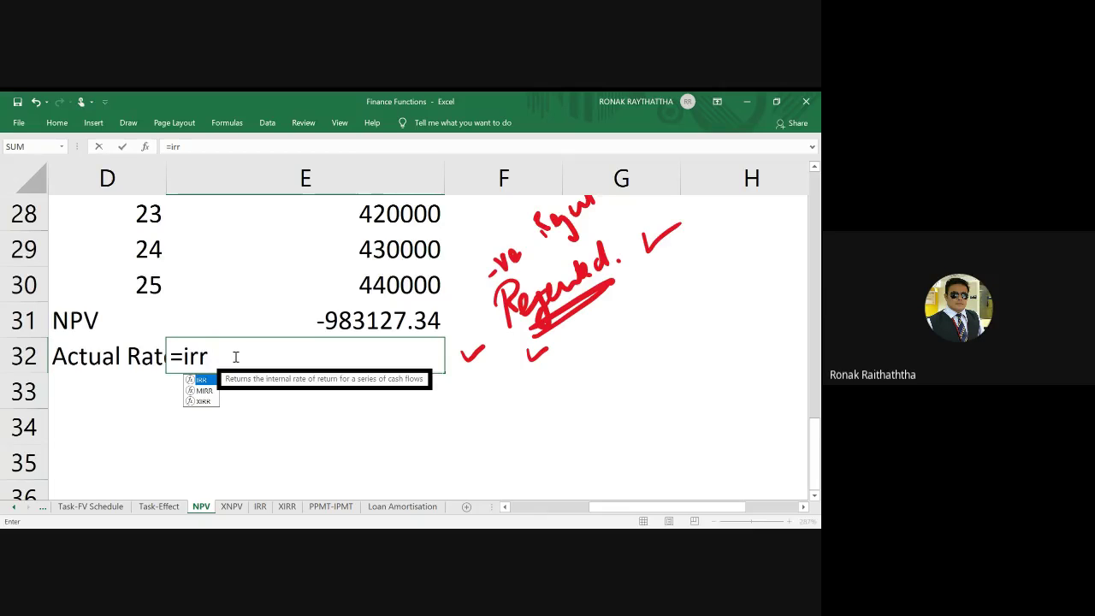
pyautogui.write('(')
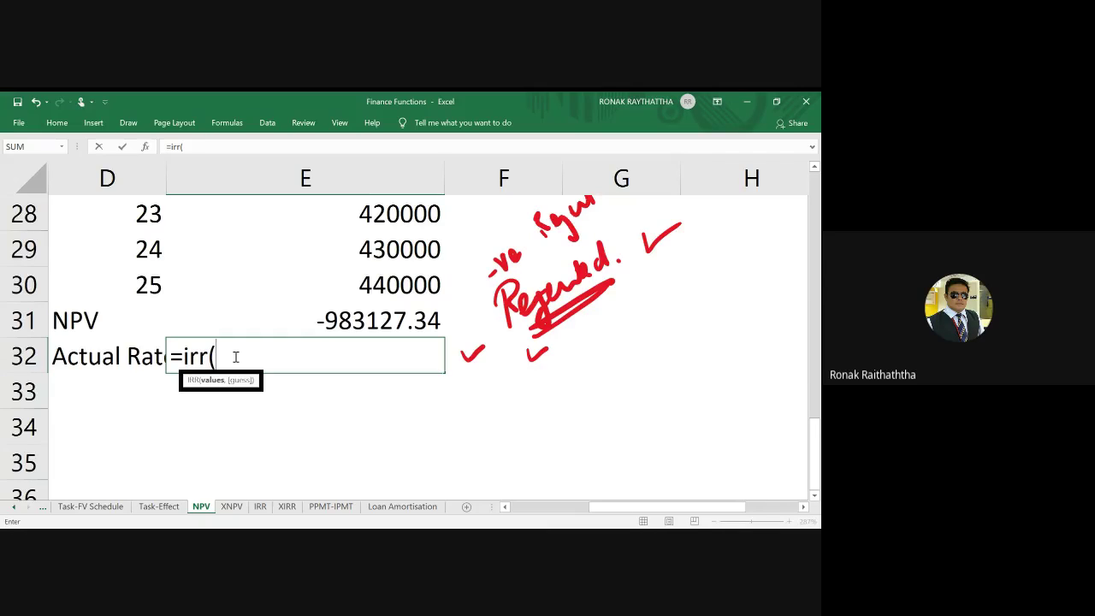
pyautogui.scroll(1, 281, 288)
pyautogui.scroll(3, 281, 289)
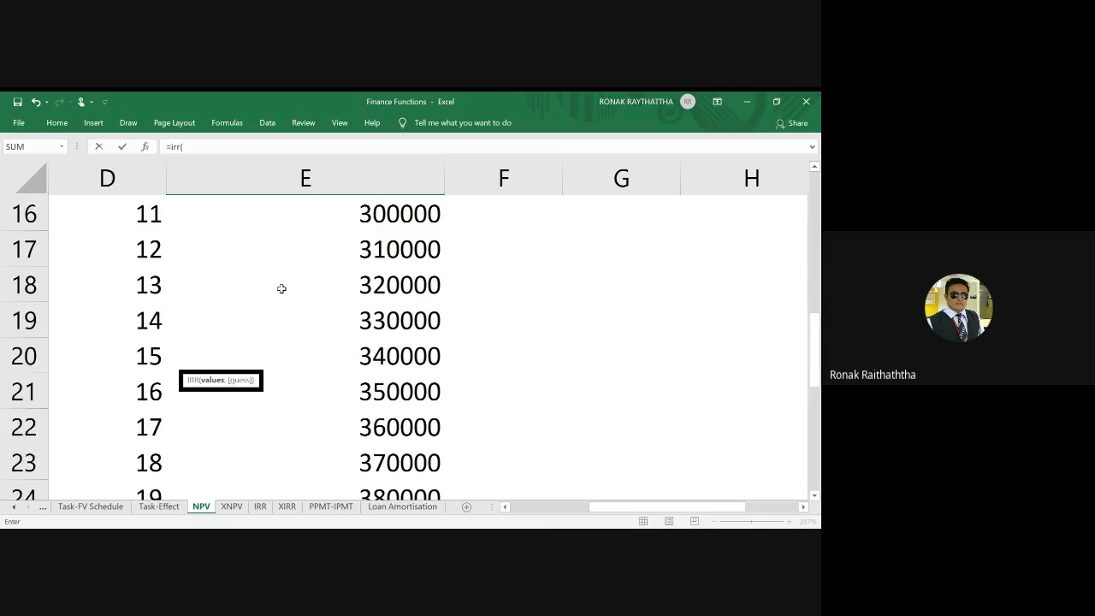
pyautogui.scroll(3, 282, 289)
pyautogui.scroll(2, 281, 286)
pyautogui.click(320, 352)
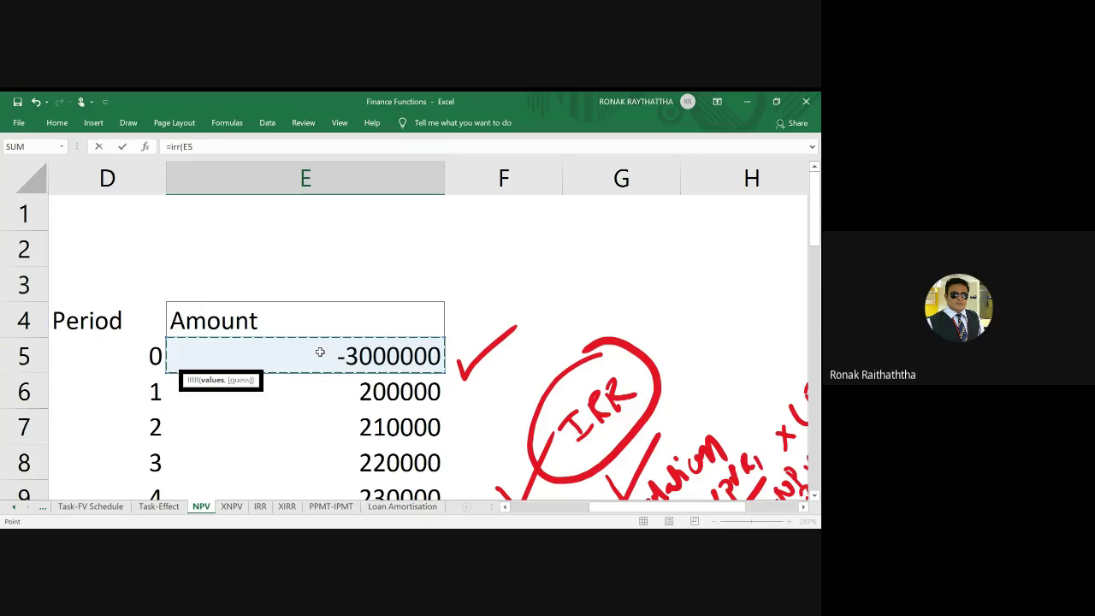
pyautogui.moveTo(319, 351); pyautogui.dragTo(444, 408)
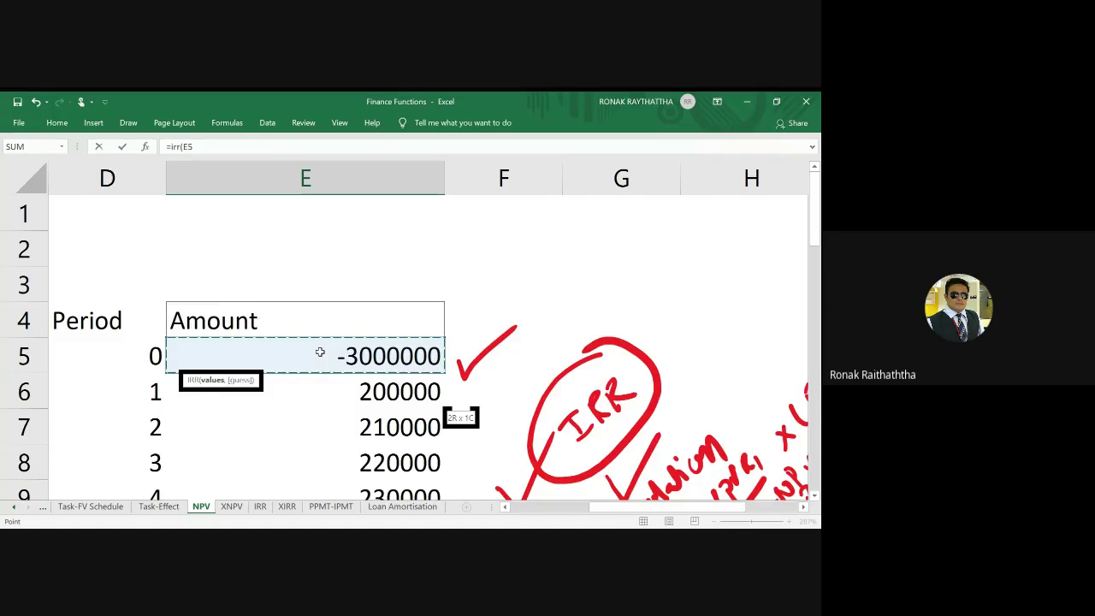
pyautogui.hotkey('shift', 'Down')
pyautogui.hotkey('shift', 'Down')
pyautogui.hotkey('shift', 'Down')
pyautogui.hotkey('shift', 'Down')
pyautogui.hotkey('shift', 'Down')
pyautogui.hotkey('shift', 'Down')
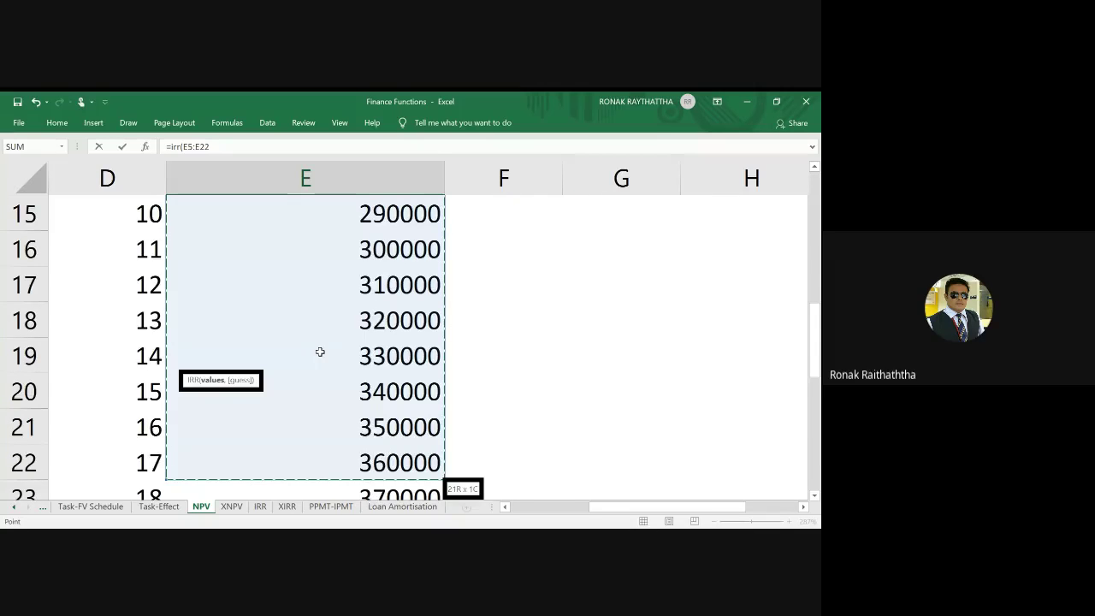
pyautogui.hotkey('shift', 'Down')
pyautogui.hotkey('shift', 'Down')
pyautogui.hotkey('shift', 'Down')
pyautogui.hotkey('shift', 'Down')
pyautogui.hotkey('shift', 'Down')
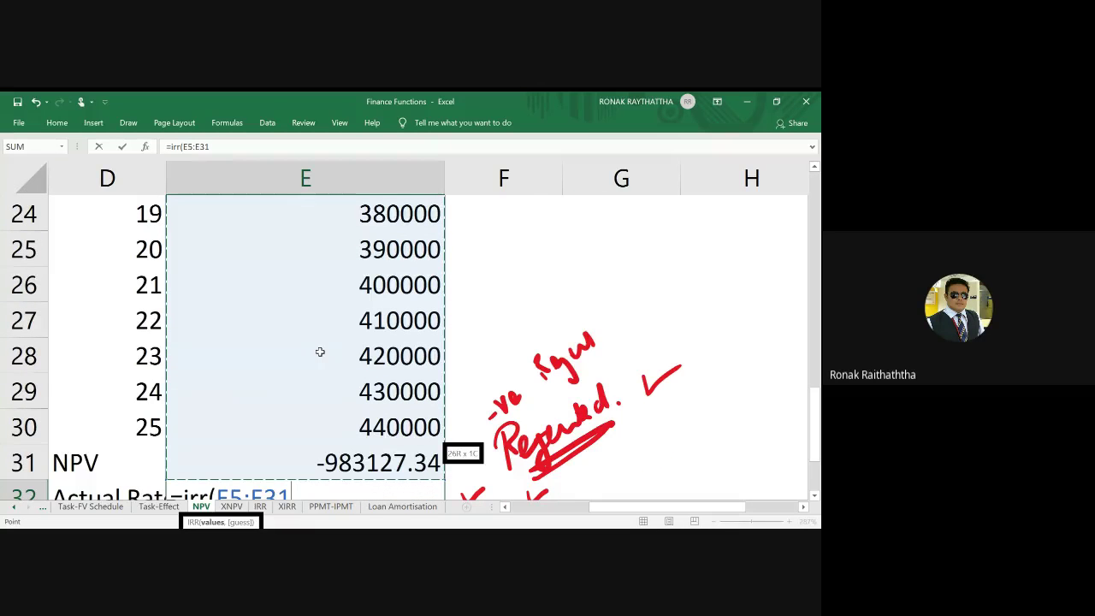
pyautogui.hotkey('shift', 'Up')
pyautogui.scroll(-1, 320, 352)
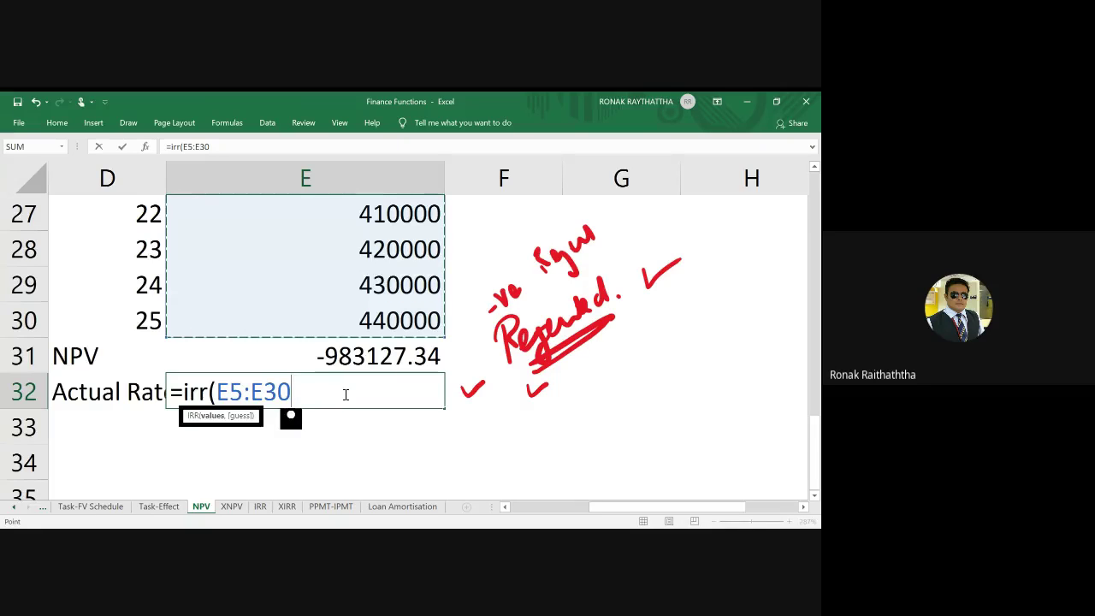
# Add the comma for the guess argument and mark it with a red dash
pyautogui.write(',')
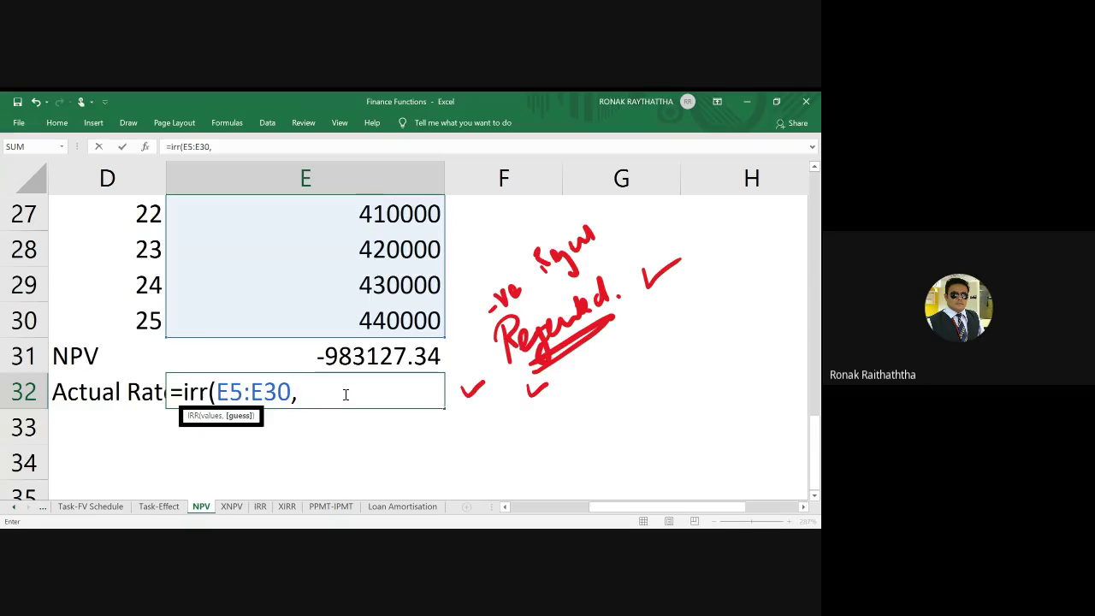
pyautogui.moveTo(230, 430); pyautogui.dragTo(251, 428)
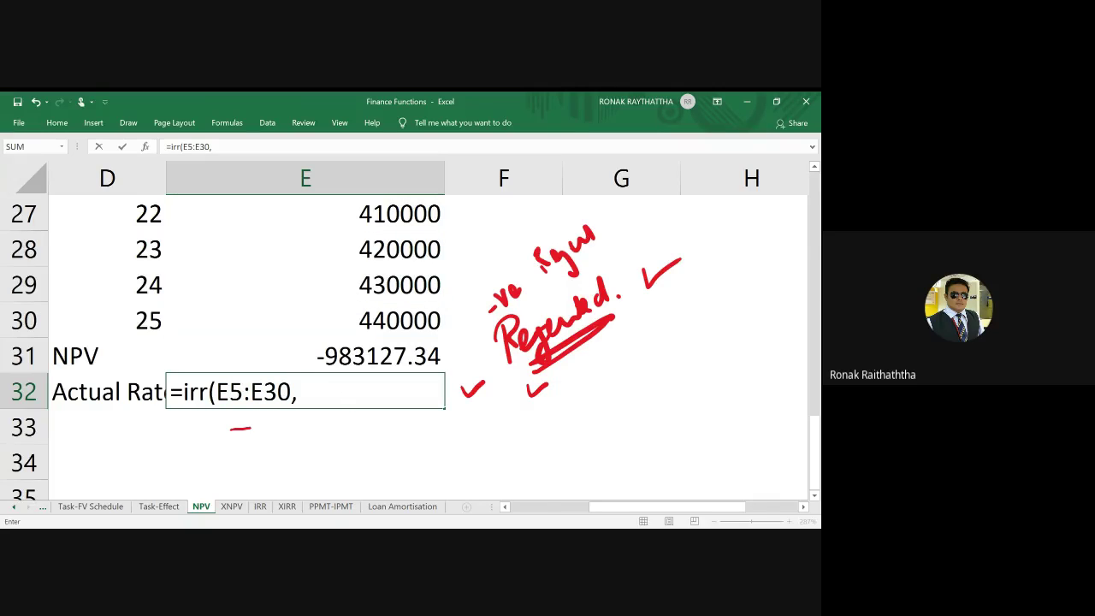
pyautogui.click(307, 386)
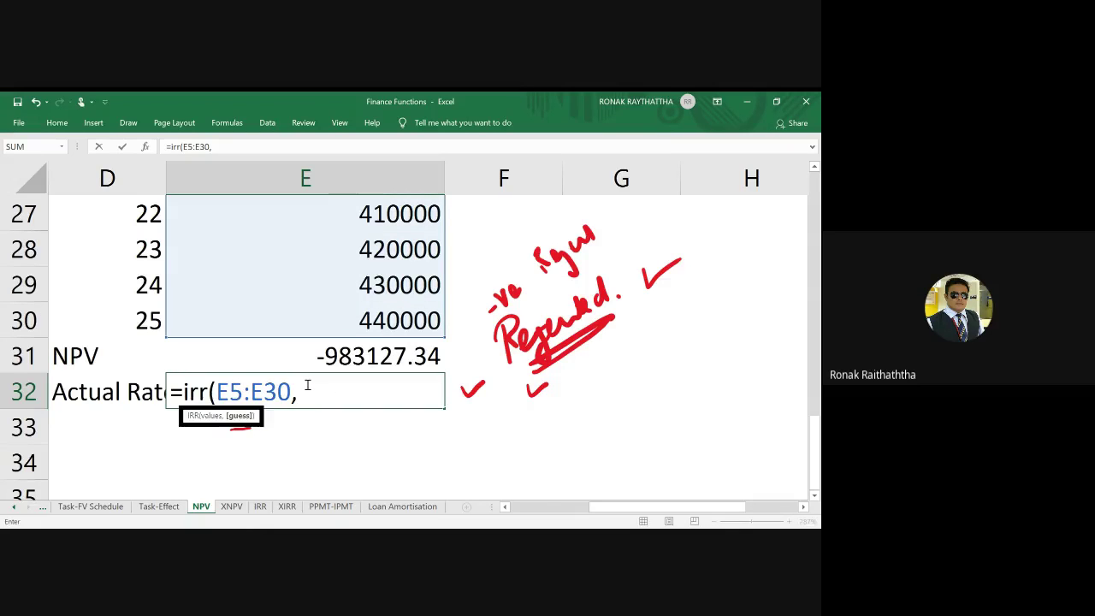
# Type a 6% guess after the comma in E32's IRR formula
pyautogui.click(307, 386)
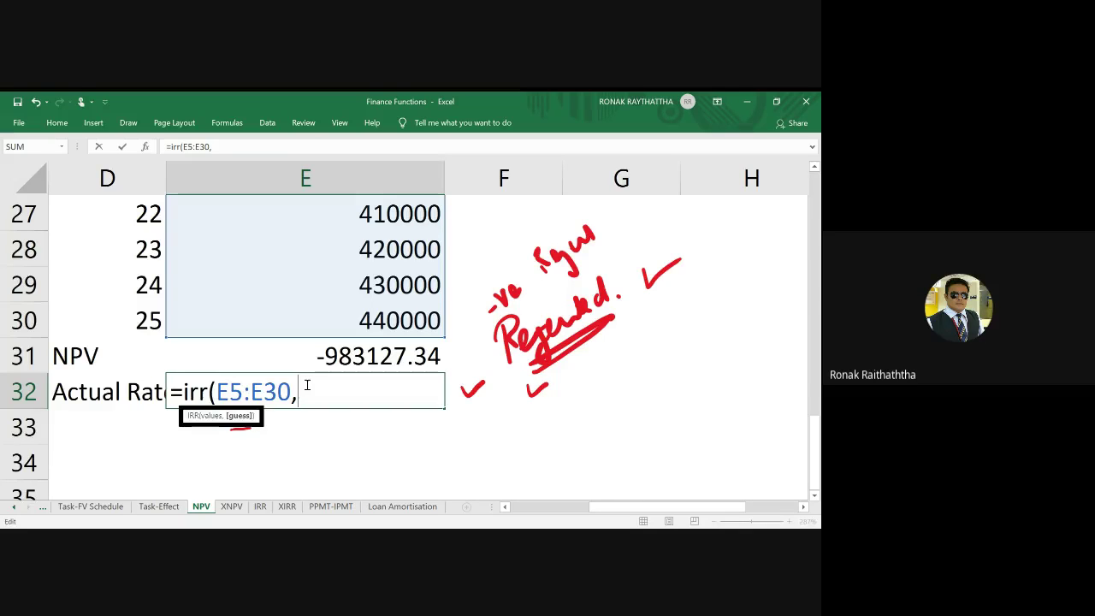
pyautogui.write('6%')
# Enter the IRR formula and increase E32's decimals to three, showing 8.043%
pyautogui.press('Return')
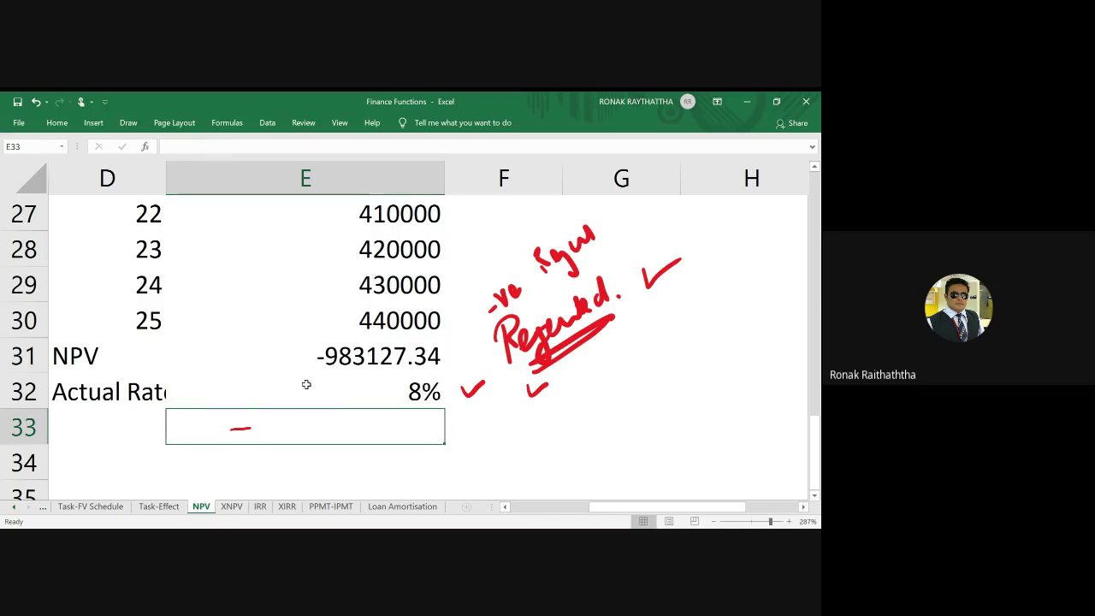
pyautogui.click(305, 384)
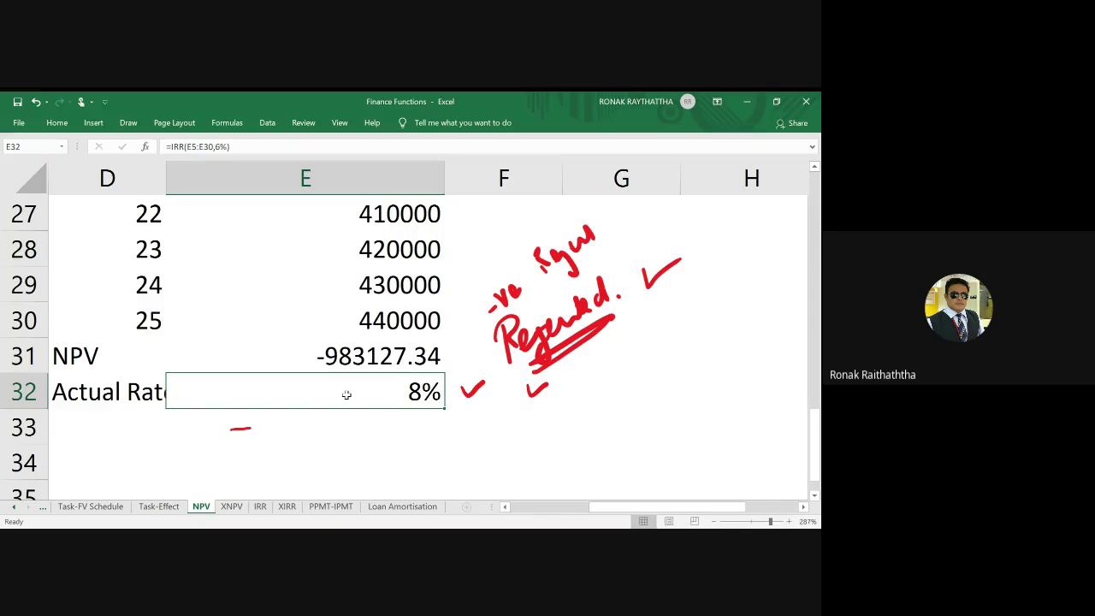
pyautogui.click(57, 123)
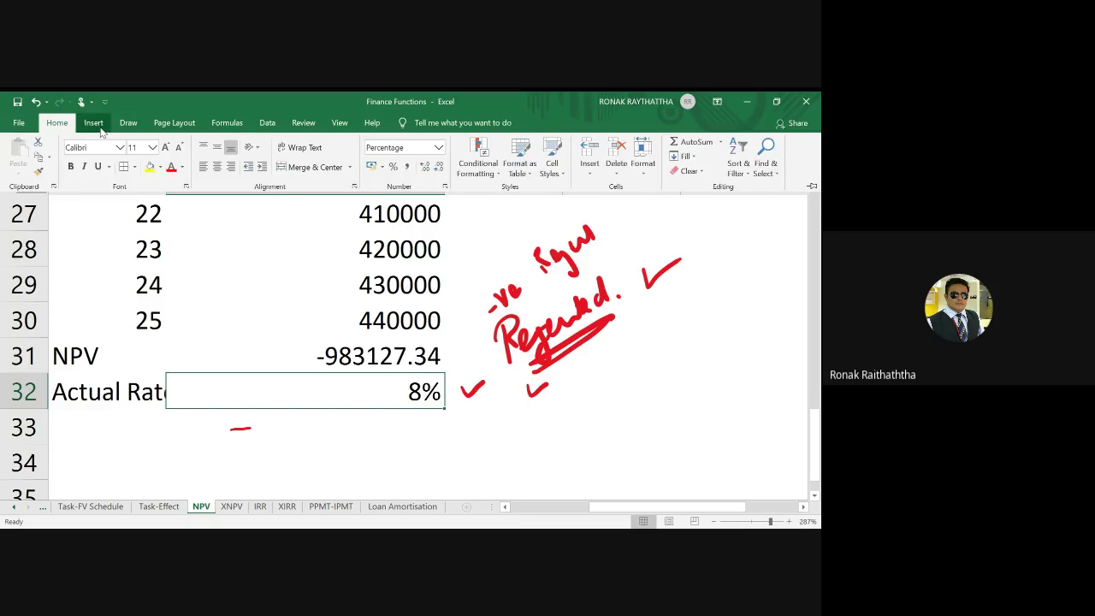
pyautogui.click(93, 122)
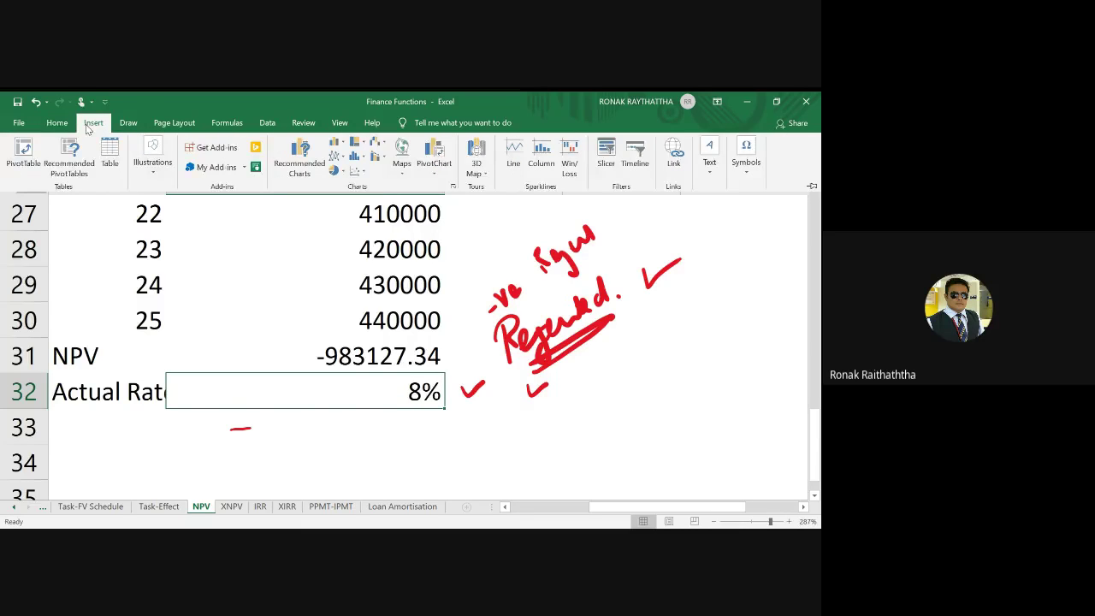
pyautogui.click(56, 122)
pyautogui.click(425, 173)
pyautogui.click(426, 173)
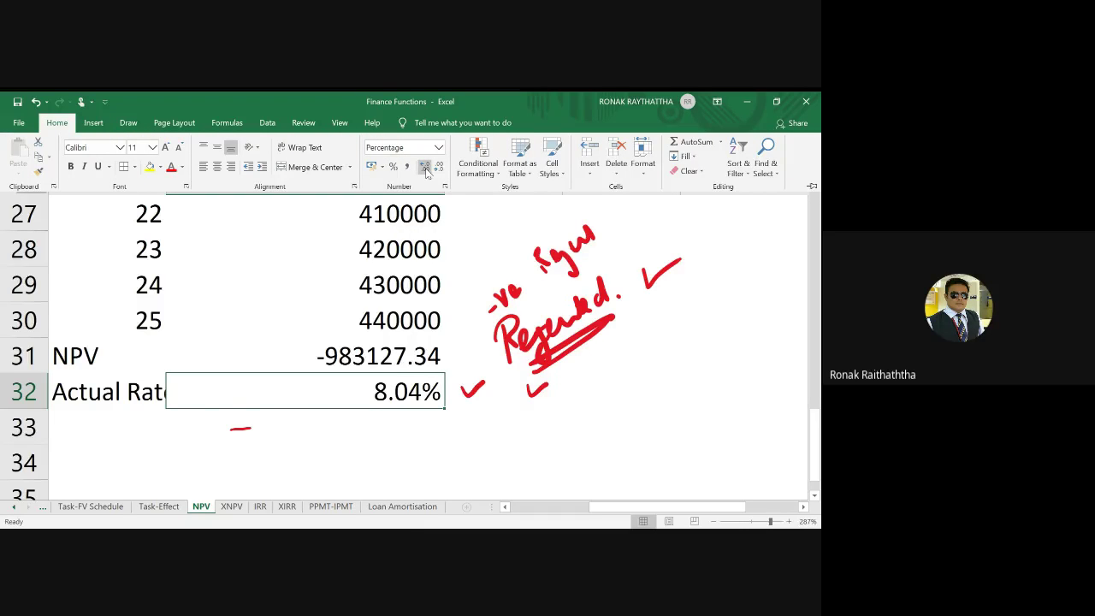
pyautogui.click(426, 172)
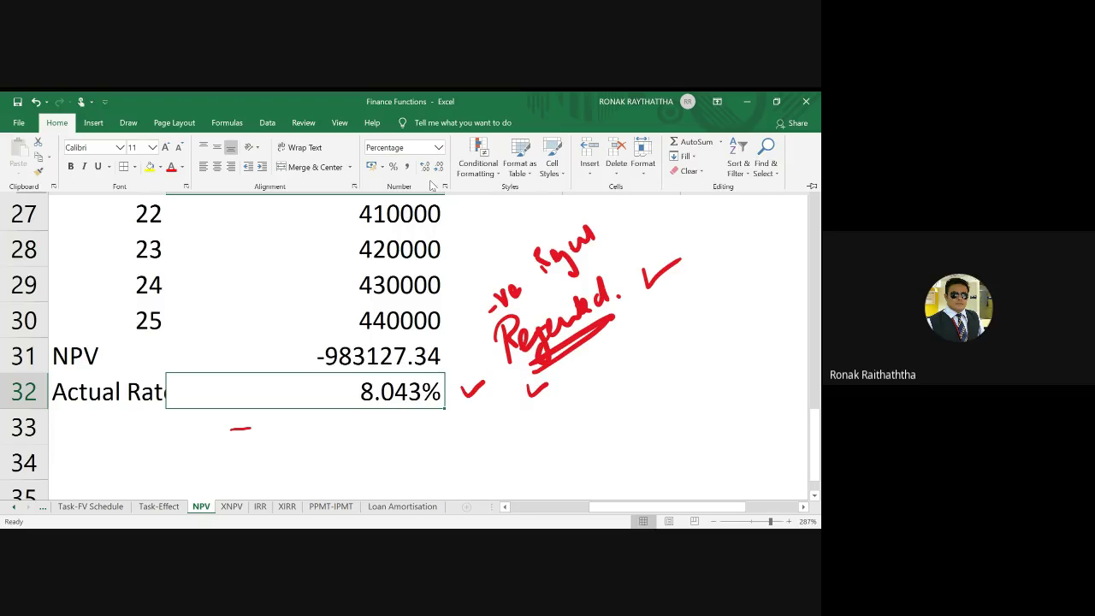
pyautogui.click(459, 408)
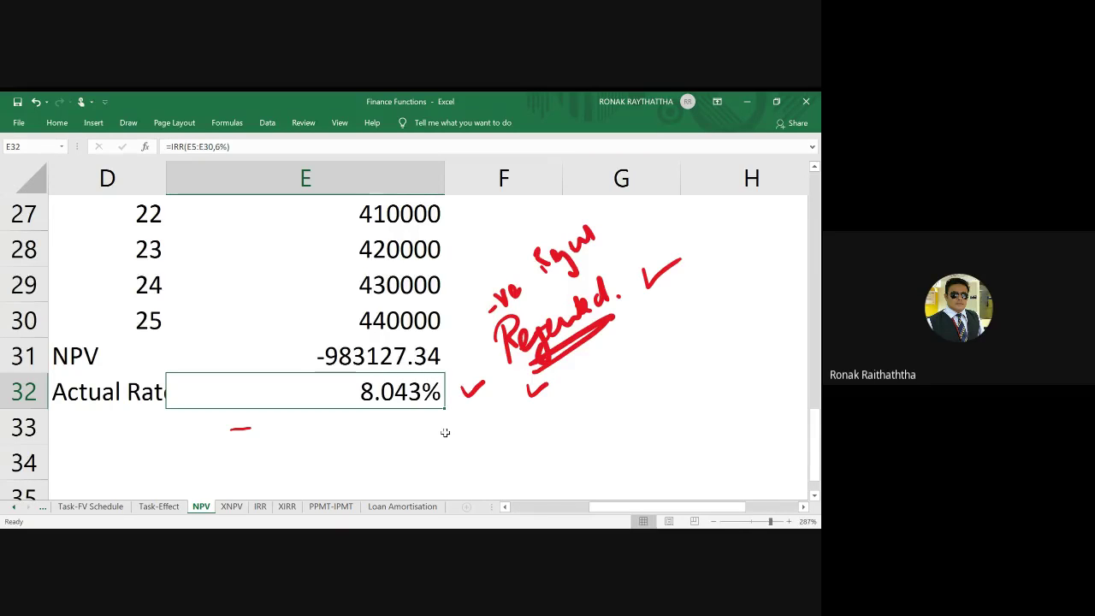
pyautogui.click(231, 507)
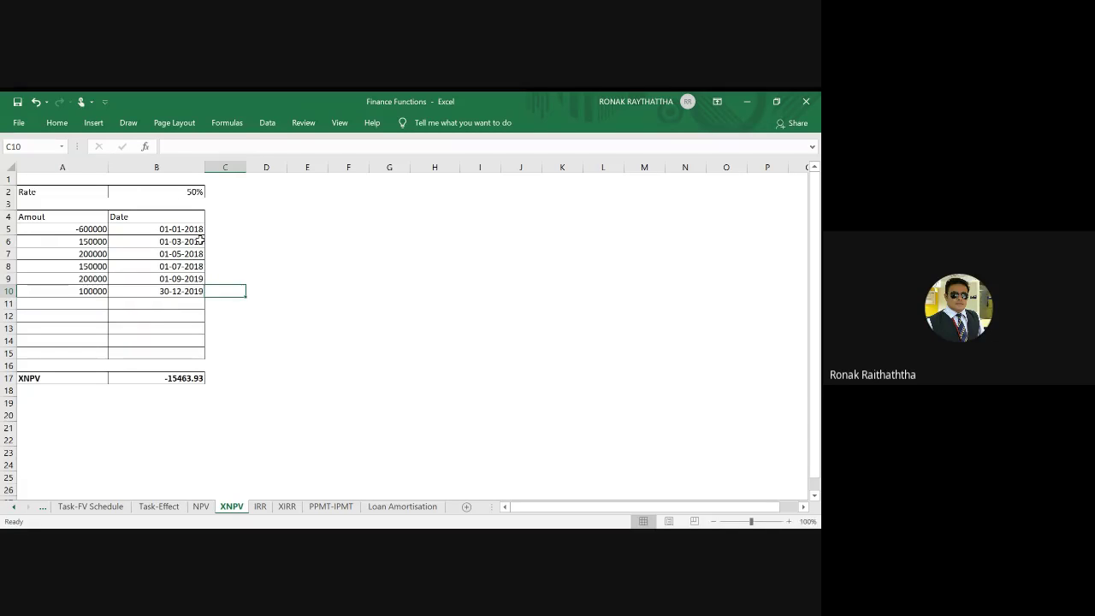
pyautogui.keyDown('ctrl'); pyautogui.scroll(1, 204, 242); pyautogui.keyUp('ctrl')
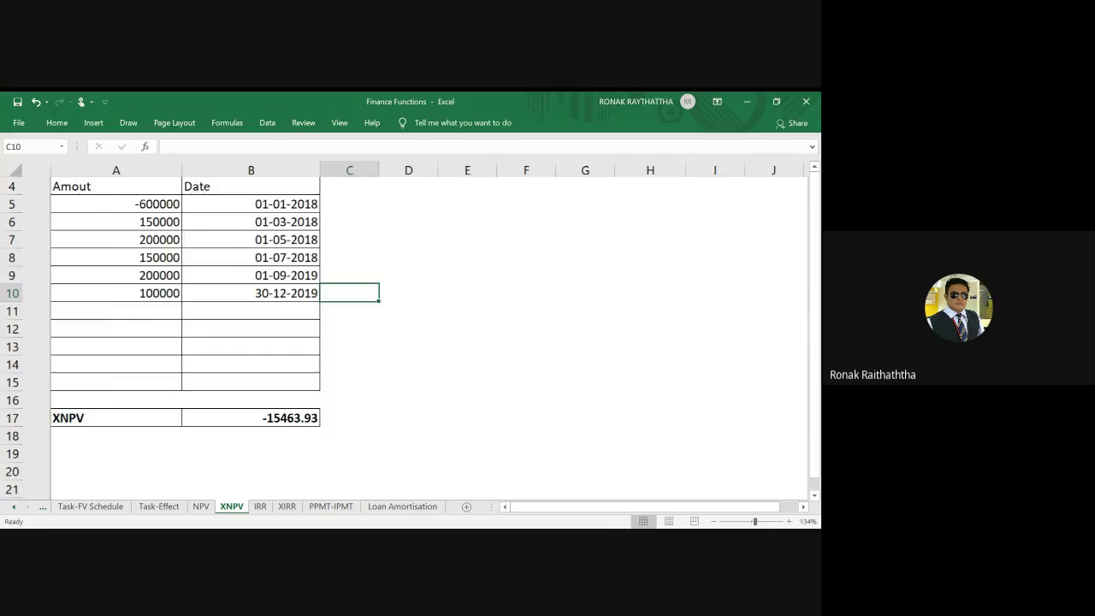
pyautogui.keyDown('ctrl'); pyautogui.scroll(1, 343, 325); pyautogui.keyUp('ctrl')
pyautogui.keyDown('ctrl'); pyautogui.scroll(1, 342, 325); pyautogui.keyUp('ctrl')
pyautogui.keyDown('ctrl'); pyautogui.scroll(1, 342, 325); pyautogui.keyUp('ctrl')
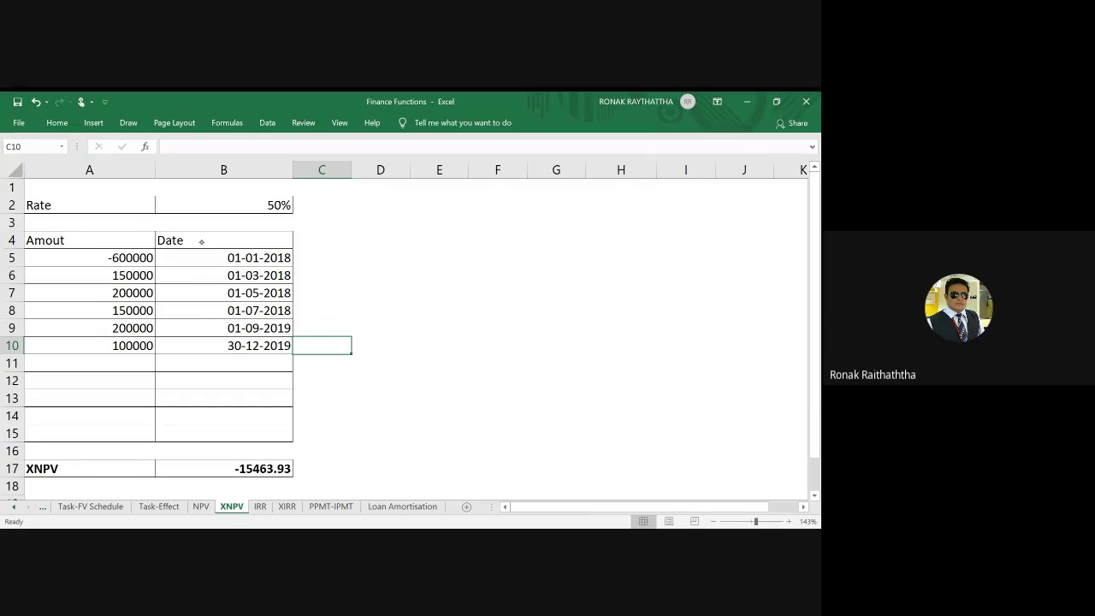
pyautogui.keyDown('ctrl'); pyautogui.scroll(1, 342, 326); pyautogui.keyUp('ctrl')
pyautogui.keyDown('ctrl'); pyautogui.scroll(1, 342, 326); pyautogui.keyUp('ctrl')
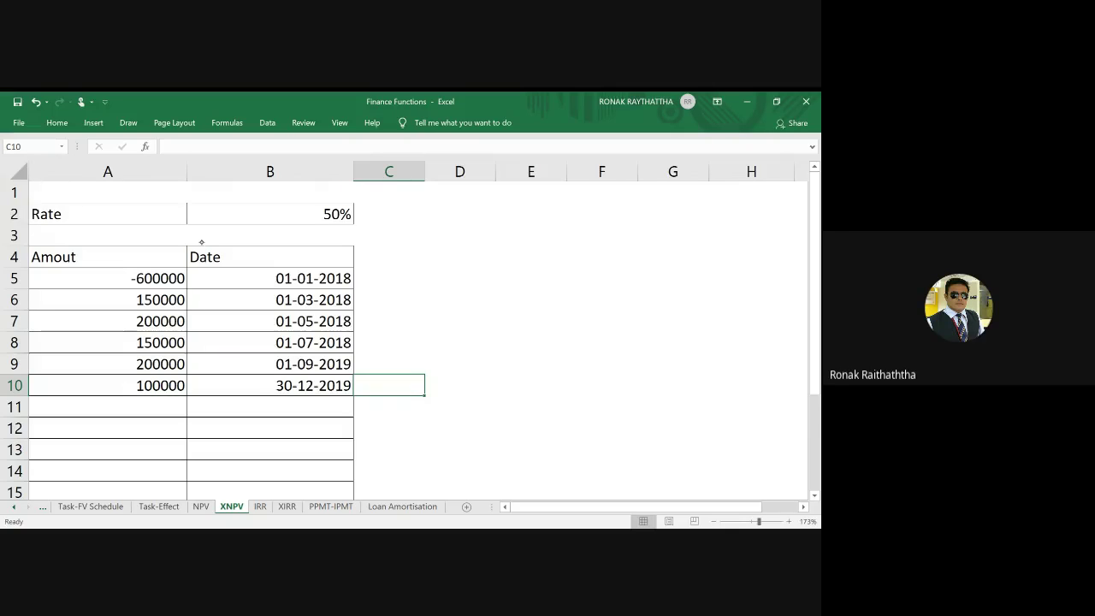
pyautogui.moveTo(364, 274)
pyautogui.mouseDown()
pyautogui.moveTo(385, 267)
pyautogui.moveTo(374, 360)
pyautogui.moveTo(385, 370)
pyautogui.mouseUp()
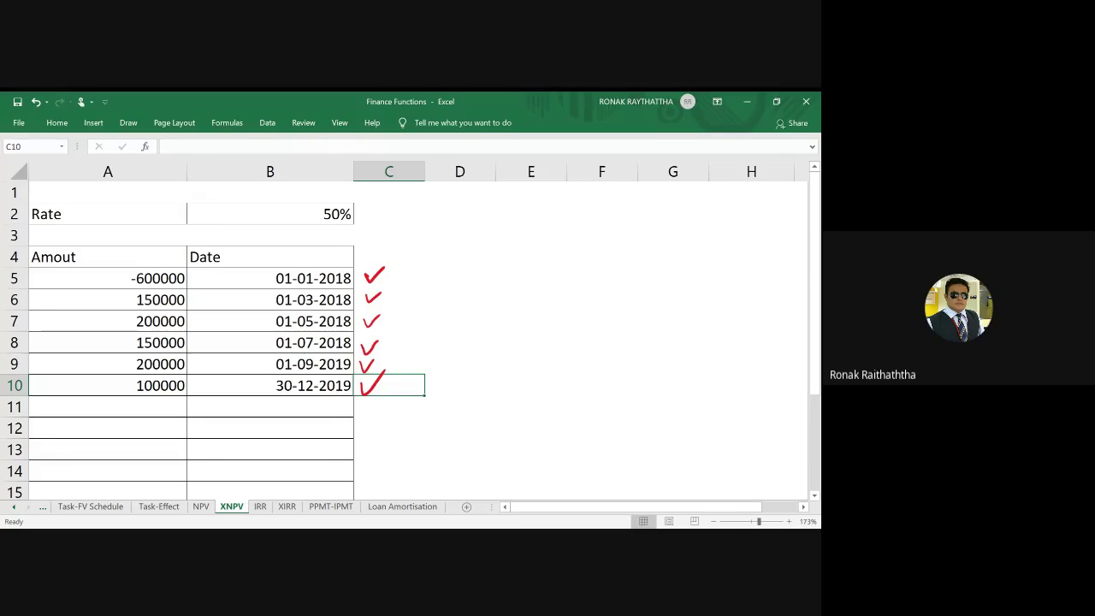
# Change the first dates to 26-08-2020 in B5 and 01-03-2021 in B6
pyautogui.click(288, 278)
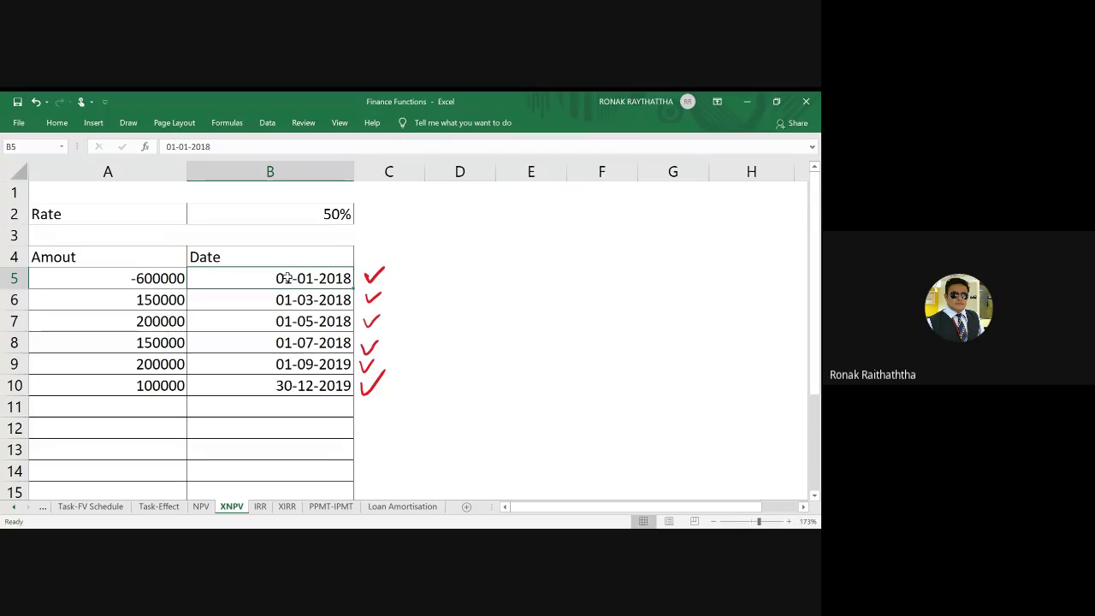
pyautogui.write('2')
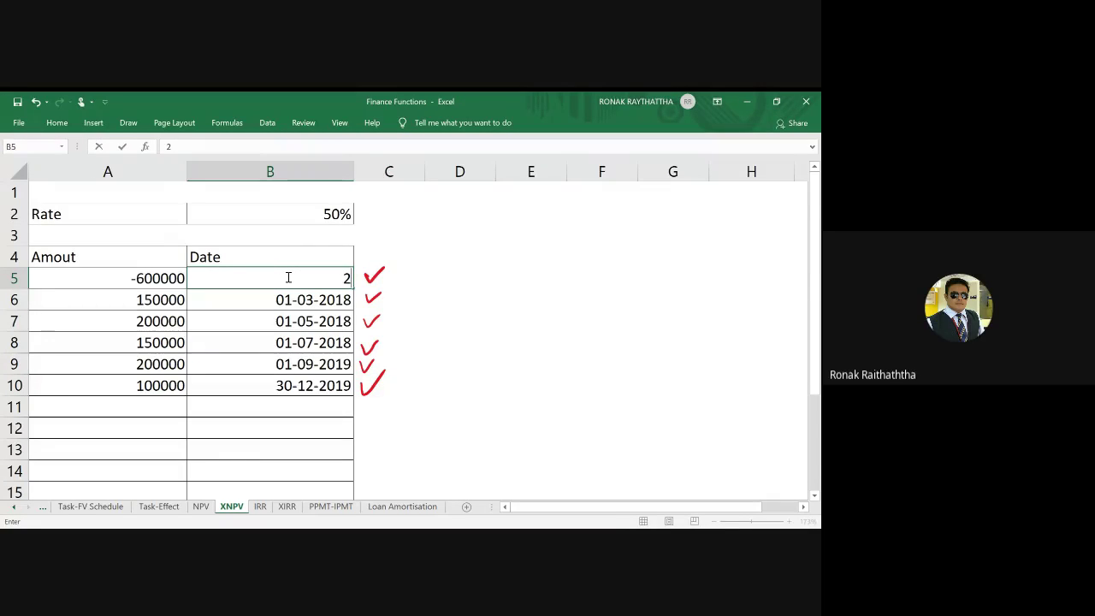
pyautogui.write('6')
pyautogui.write('-08')
pyautogui.write('-202')
pyautogui.write('0')
pyautogui.press('Return')
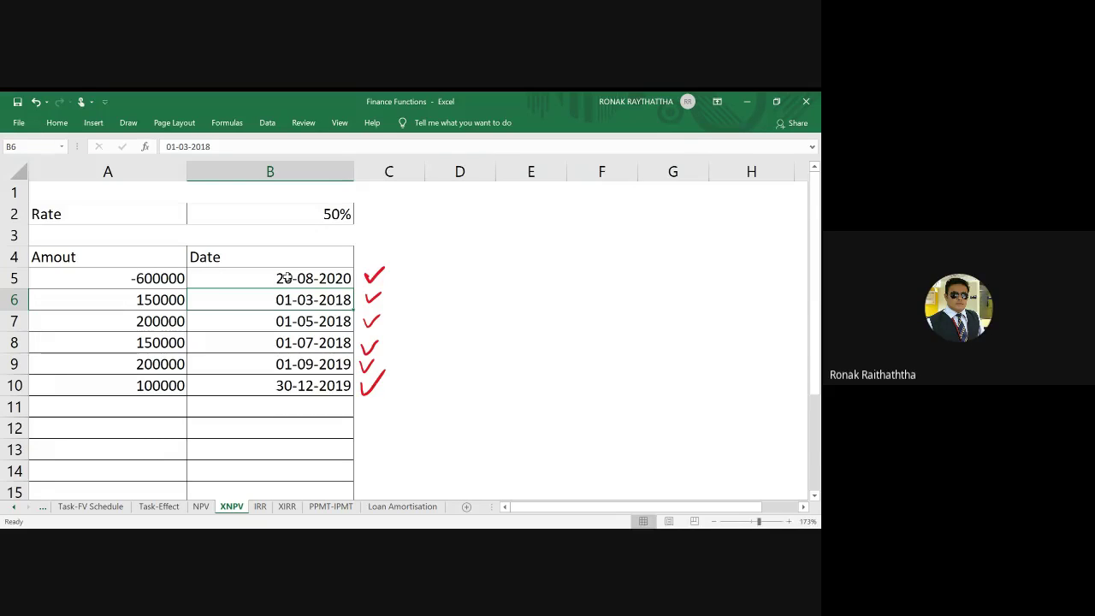
pyautogui.press('F2')
pyautogui.press('Left')
pyautogui.press('Left')
pyautogui.press('Left')
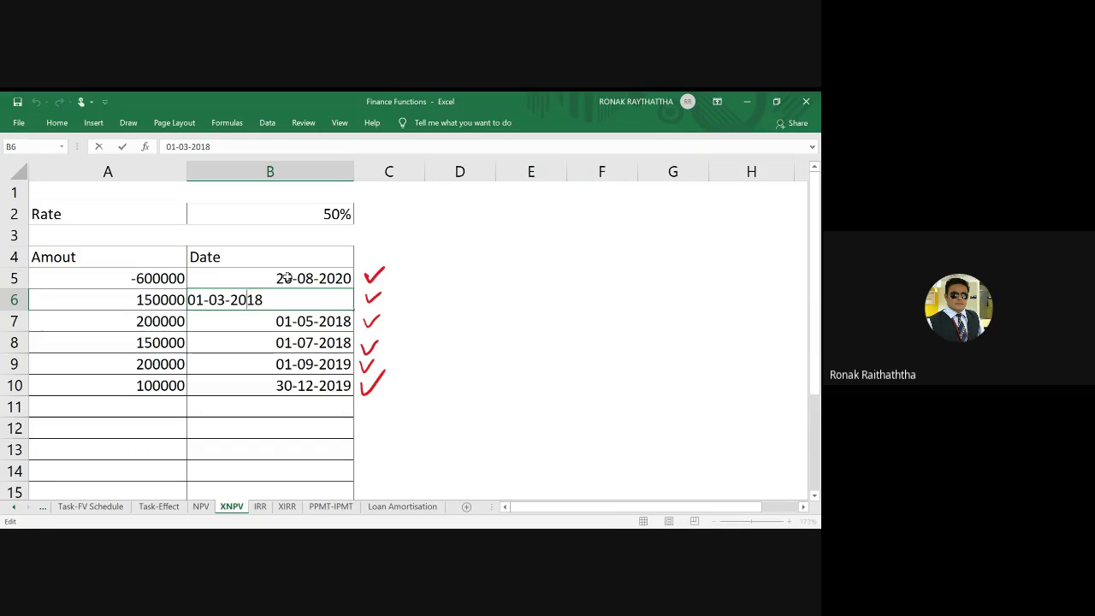
pyautogui.press('Left')
pyautogui.press('End')
pyautogui.press('BackSpace')
pyautogui.press('BackSpace')
pyautogui.write('21')
pyautogui.press('Return')
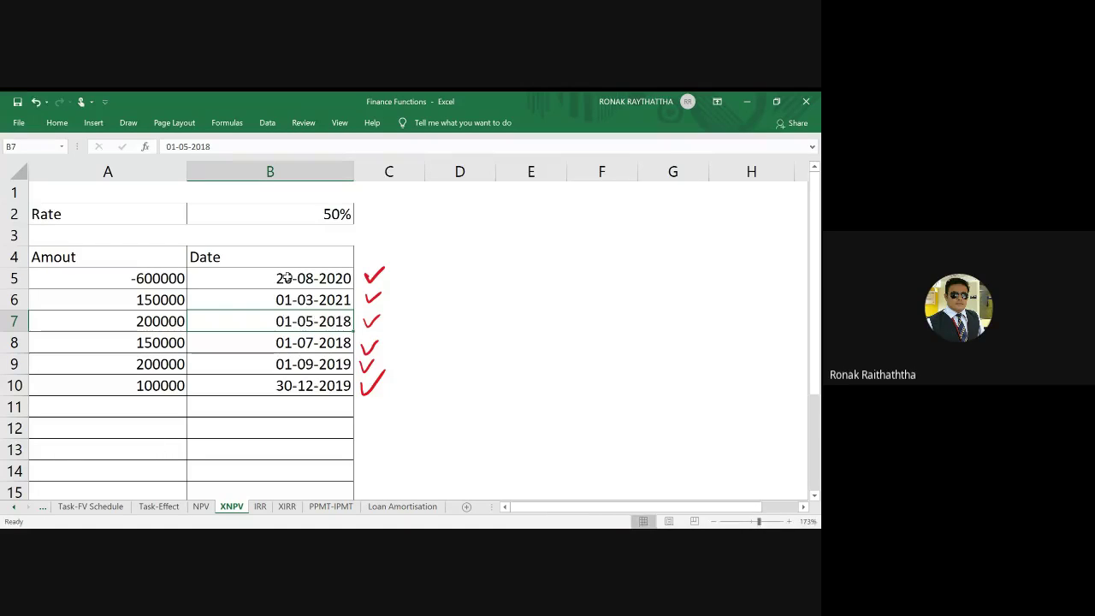
# Edit B7–B10 to 01-05-2020, 01-07-2020, 01-09-2020 and 30-12-2021
pyautogui.press('F2')
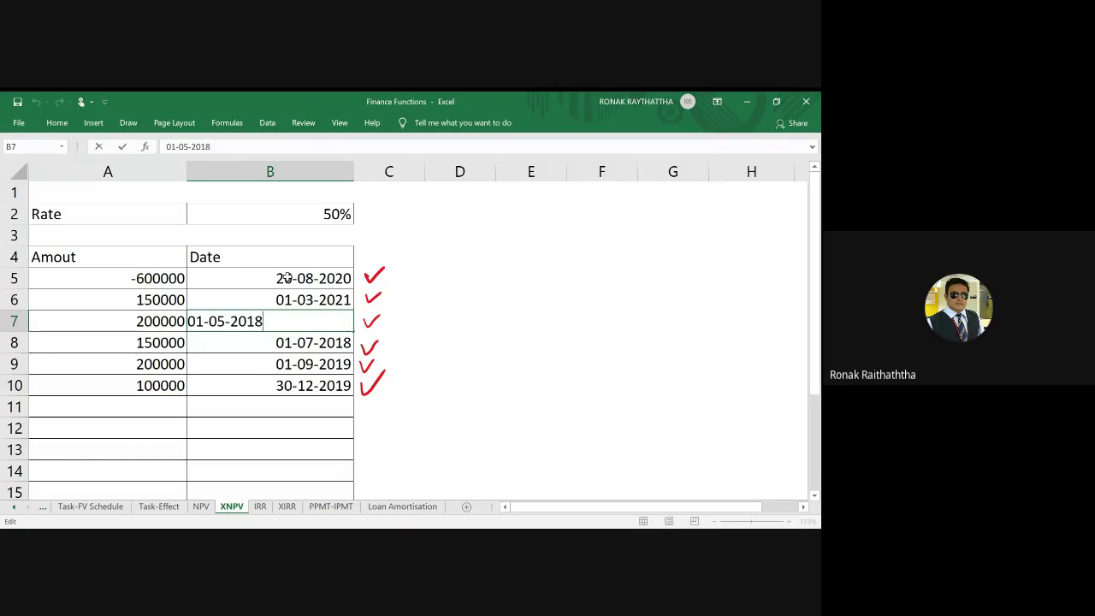
pyautogui.press('BackSpace')
pyautogui.press('BackSpace')
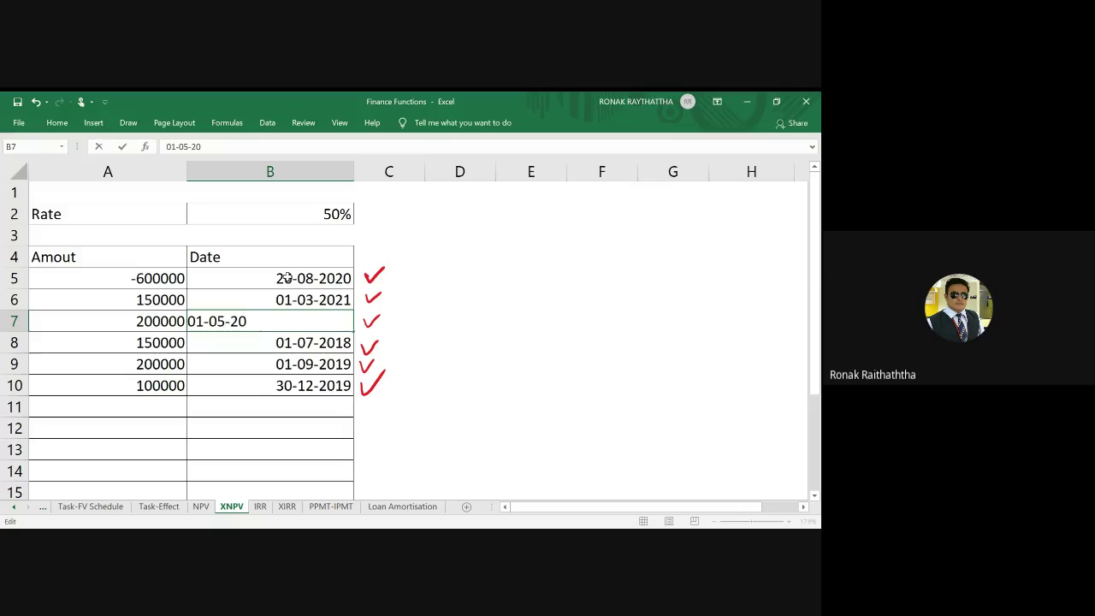
pyautogui.write('20')
pyautogui.press('Return')
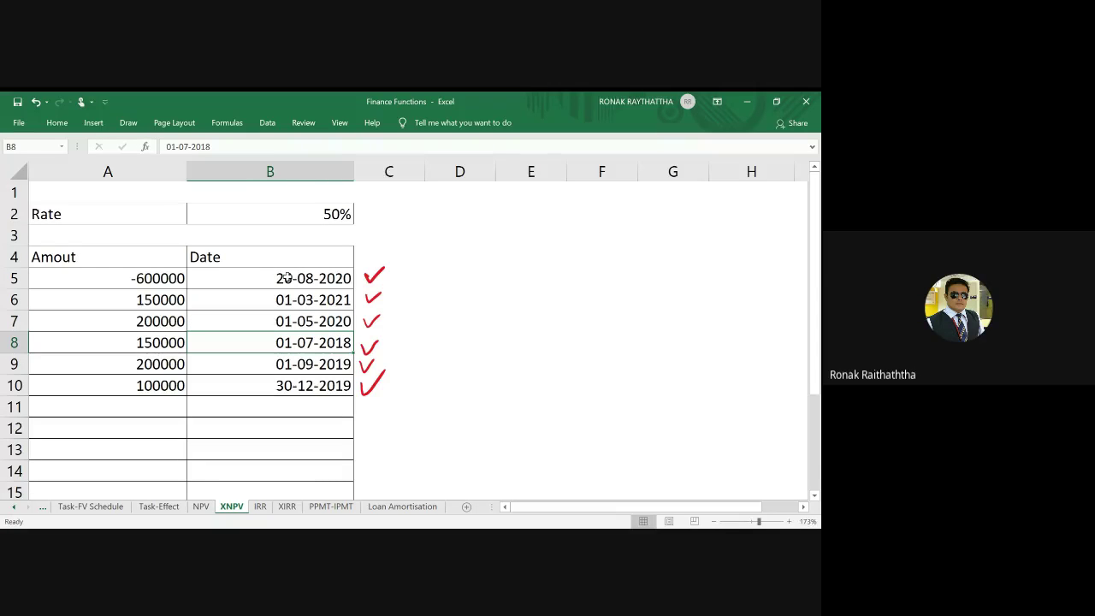
pyautogui.press('F2')
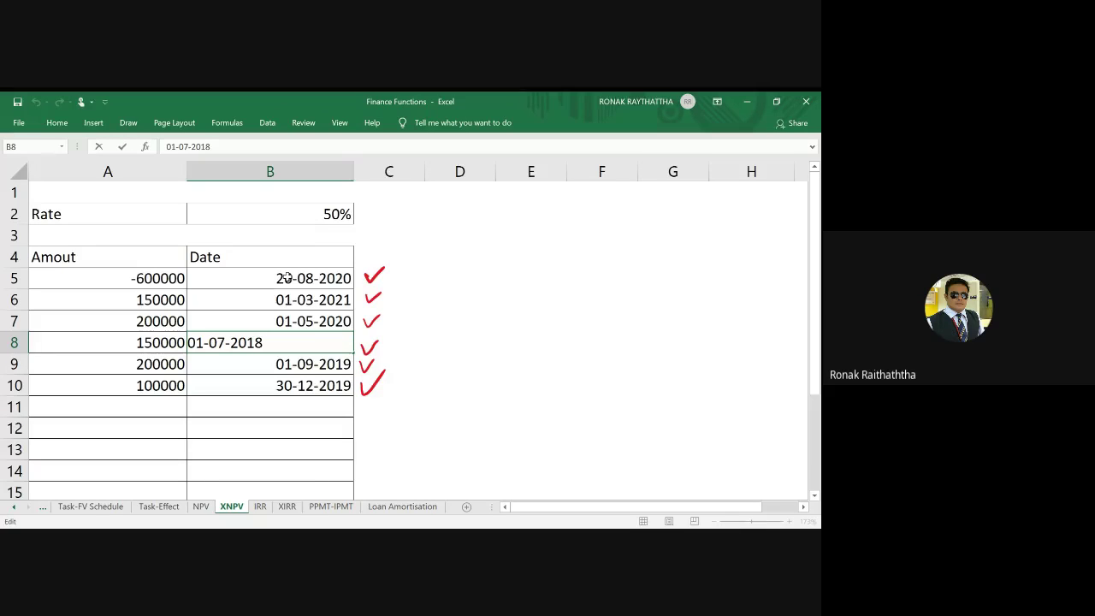
pyautogui.press('BackSpace')
pyautogui.press('BackSpace')
pyautogui.write('20')
pyautogui.press('Return')
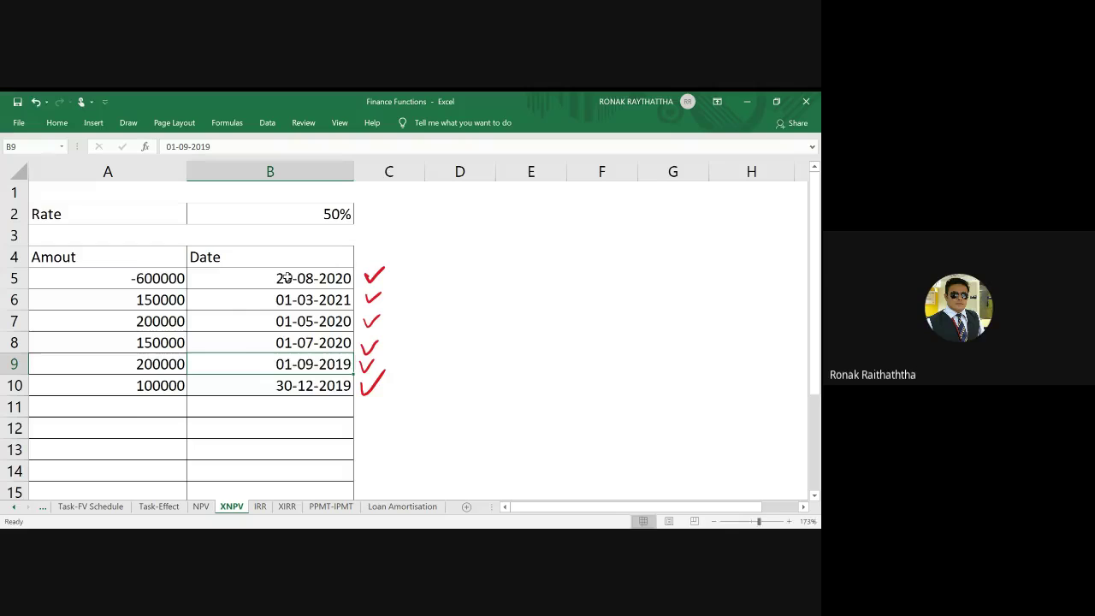
pyautogui.press('F2')
pyautogui.press('BackSpace')
pyautogui.press('BackSpace')
pyautogui.press('BackSpace')
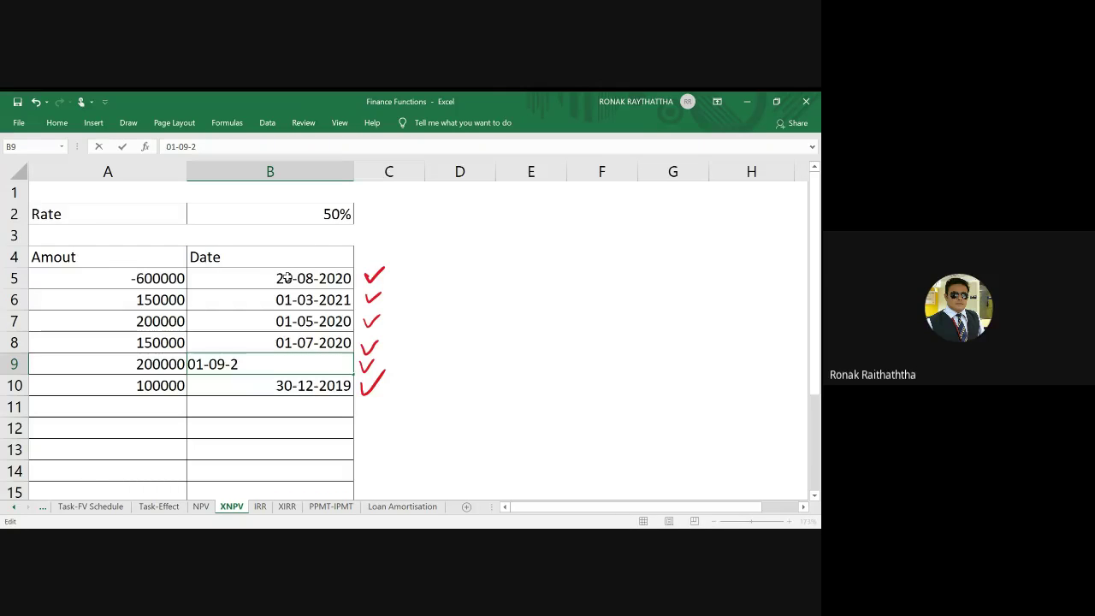
pyautogui.write('0-12-2')
pyautogui.write('02')
pyautogui.press('Return')
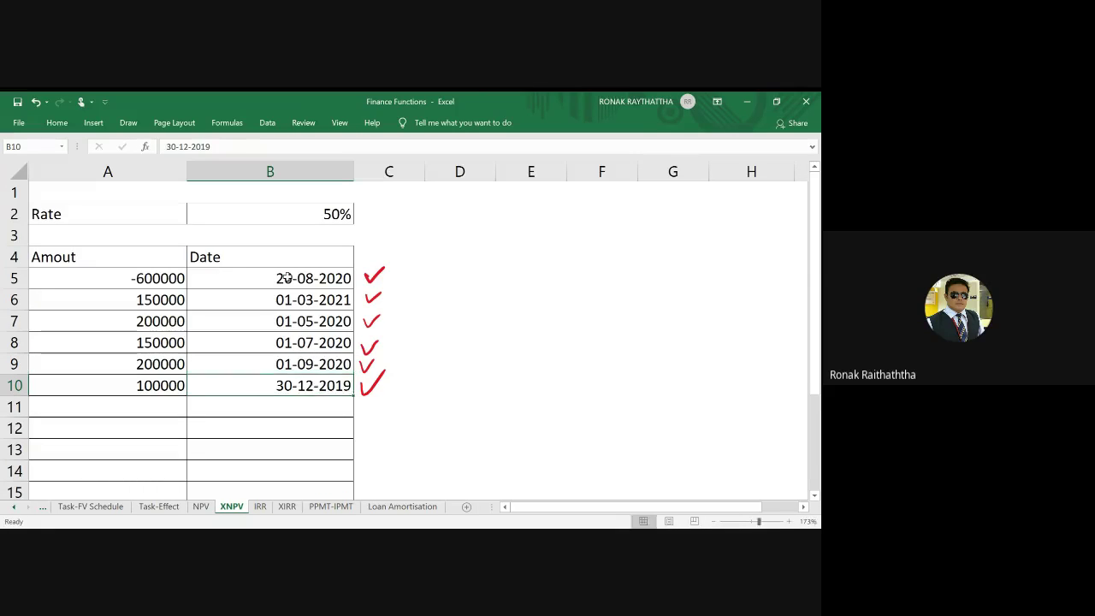
pyautogui.press('F2')
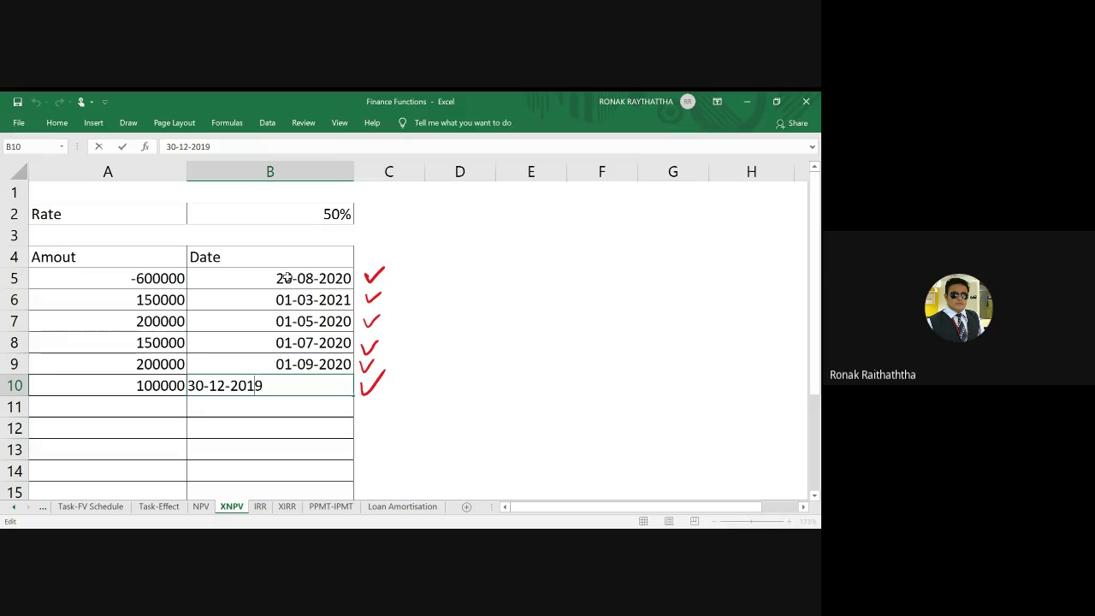
pyautogui.press('BackSpace')
pyautogui.press('BackSpace')
pyautogui.write('21')
pyautogui.press('Return')
pyautogui.press('Up')
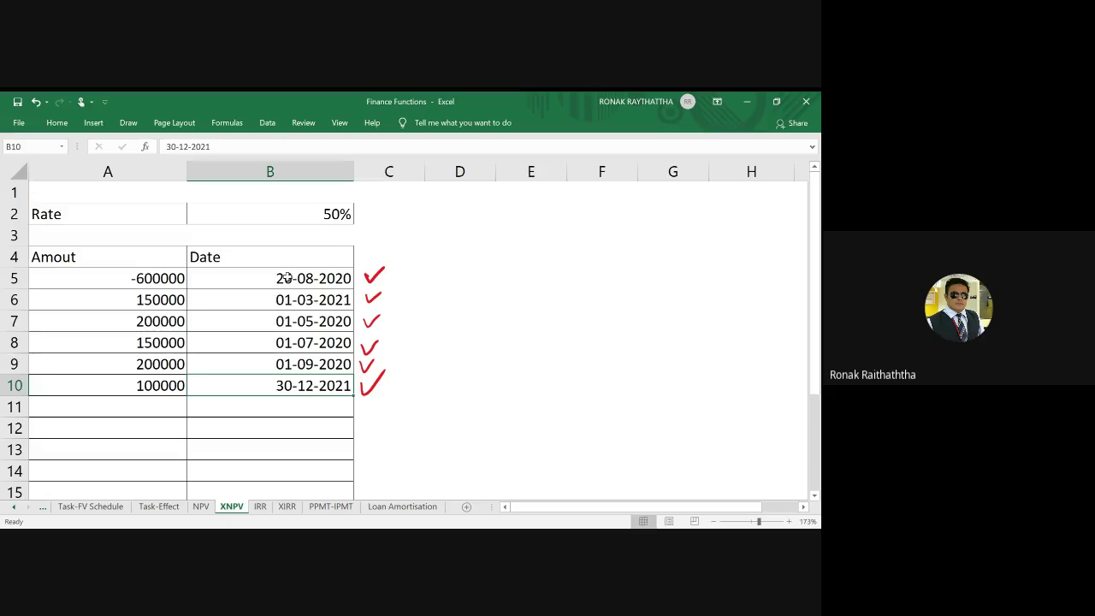
pyautogui.press('Up')
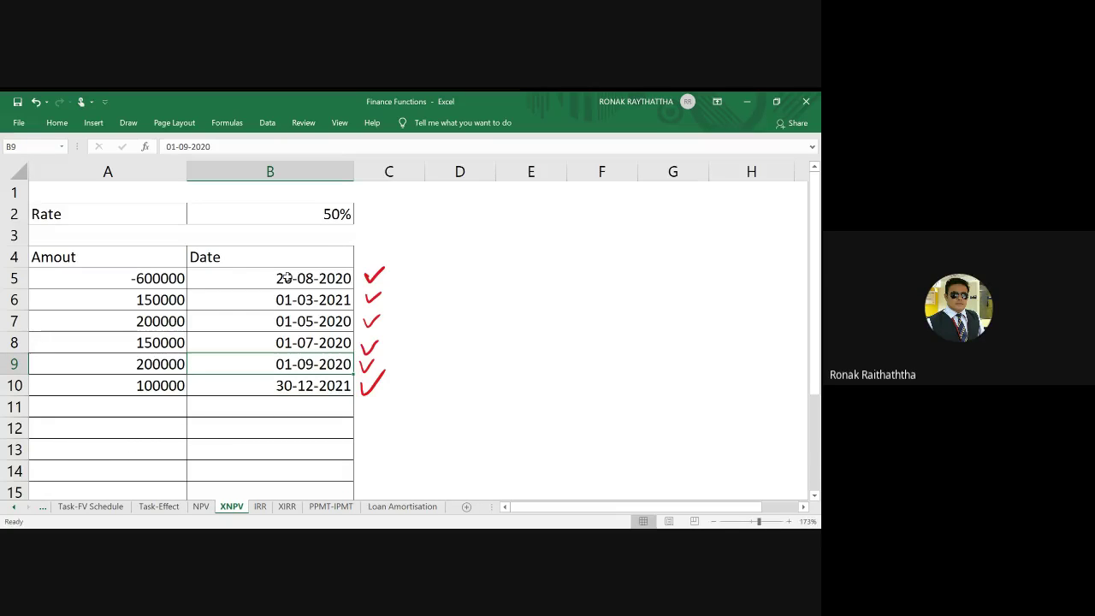
# Correct B7–B9 years to 2021 and B10 to 30-12-2022, then tick B5 in red
pyautogui.doubleClick(346, 320)
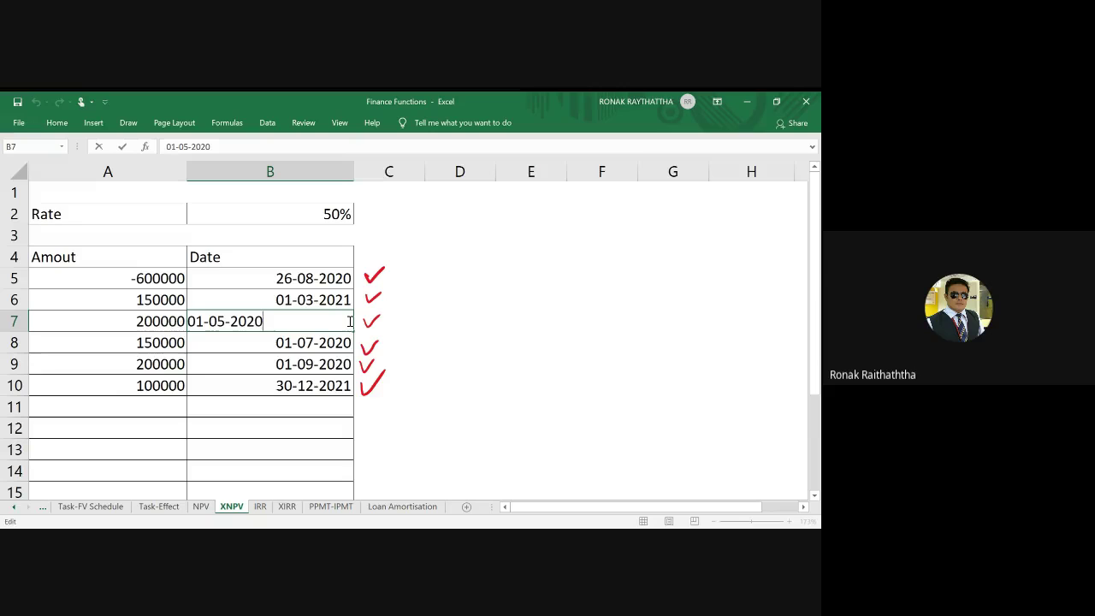
pyautogui.press('Return')
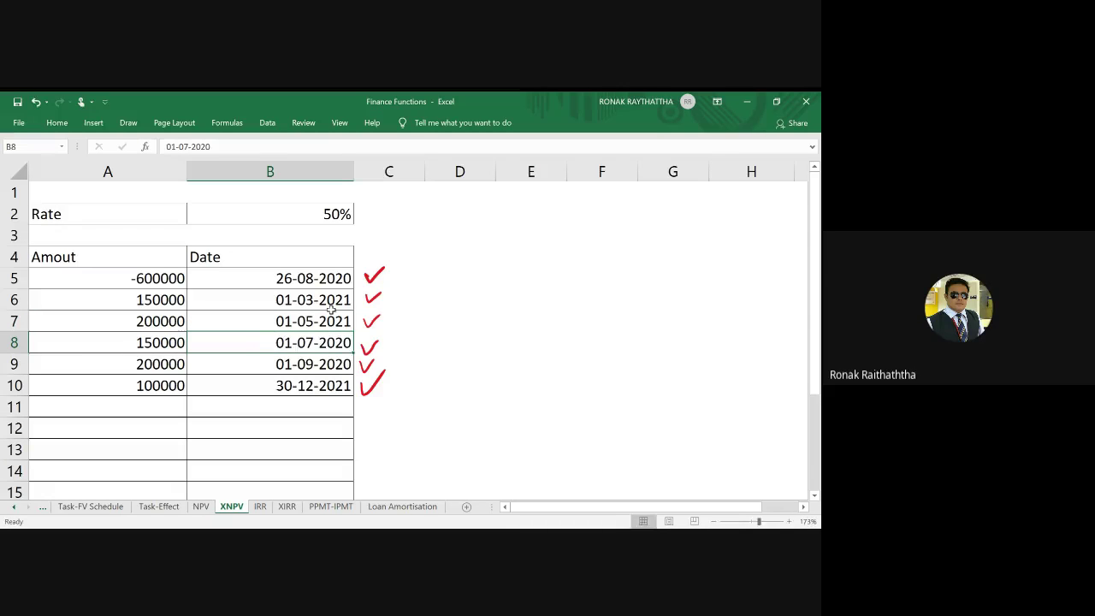
pyautogui.press('F2')
pyautogui.press('BackSpace')
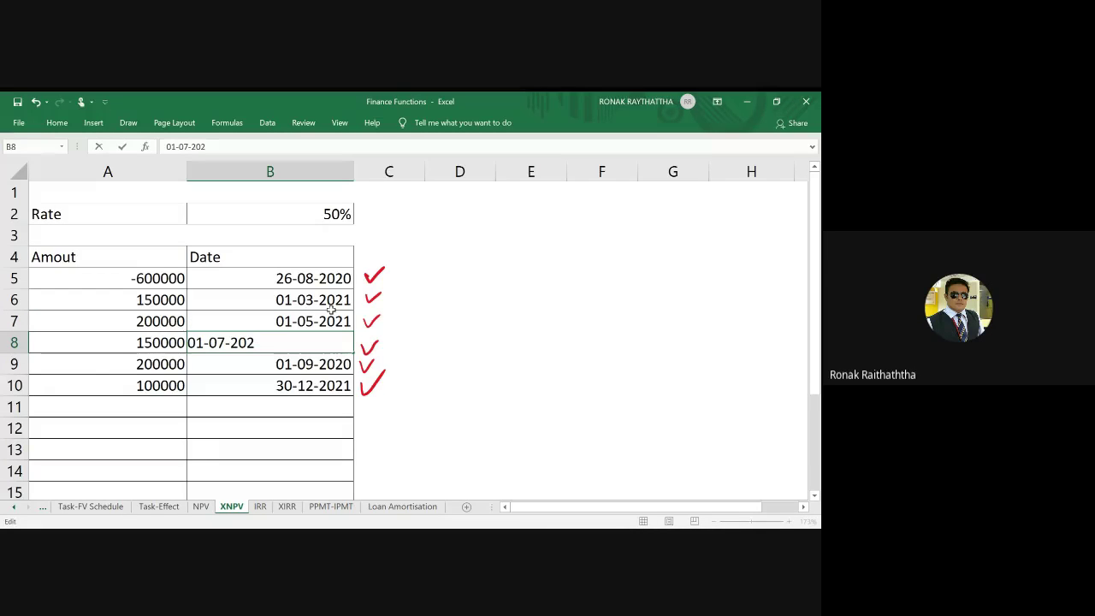
pyautogui.write('1')
pyautogui.press('Return')
pyautogui.press('F2')
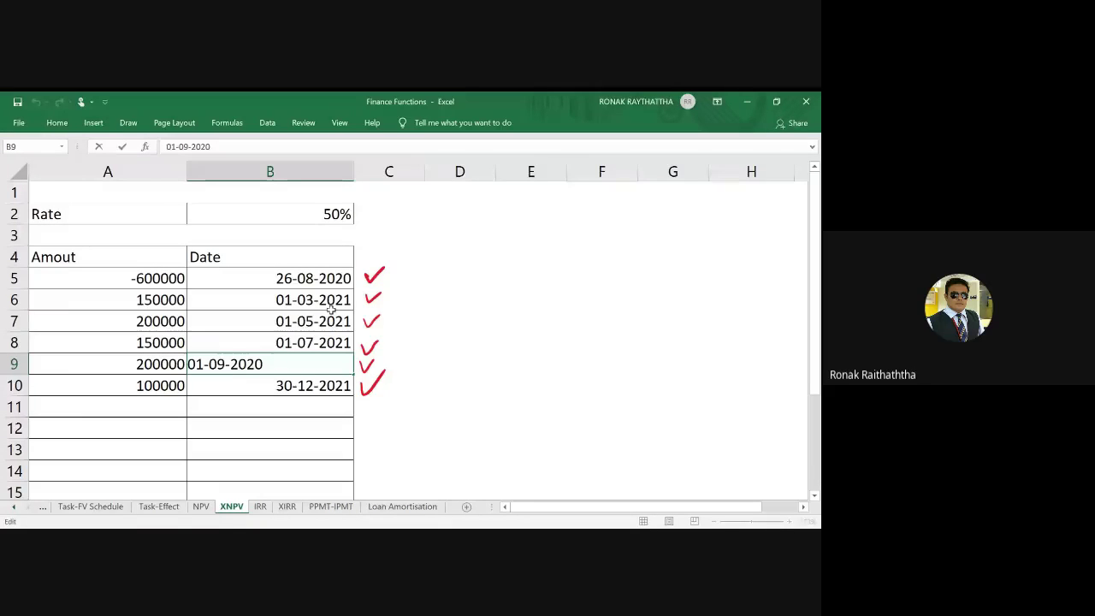
pyautogui.press('BackSpace')
pyautogui.write('1')
pyautogui.press('Return')
pyautogui.press('F2')
pyautogui.press('BackSpace')
pyautogui.write('2')
pyautogui.press('Return')
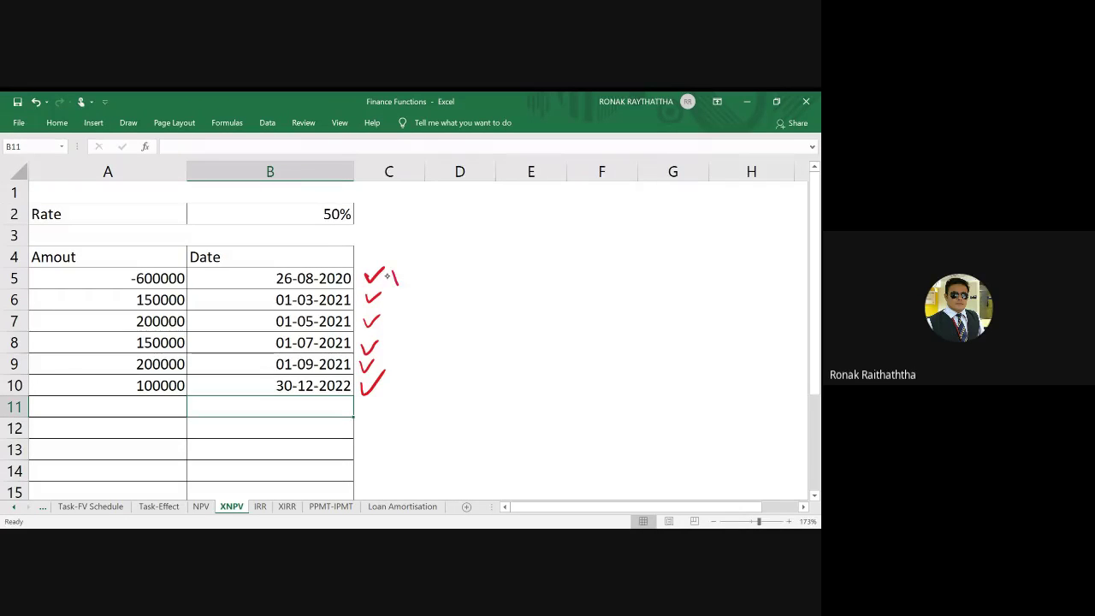
pyautogui.moveTo(394, 272); pyautogui.dragTo(434, 245)
pyautogui.moveTo(402, 291); pyautogui.dragTo(464, 254)
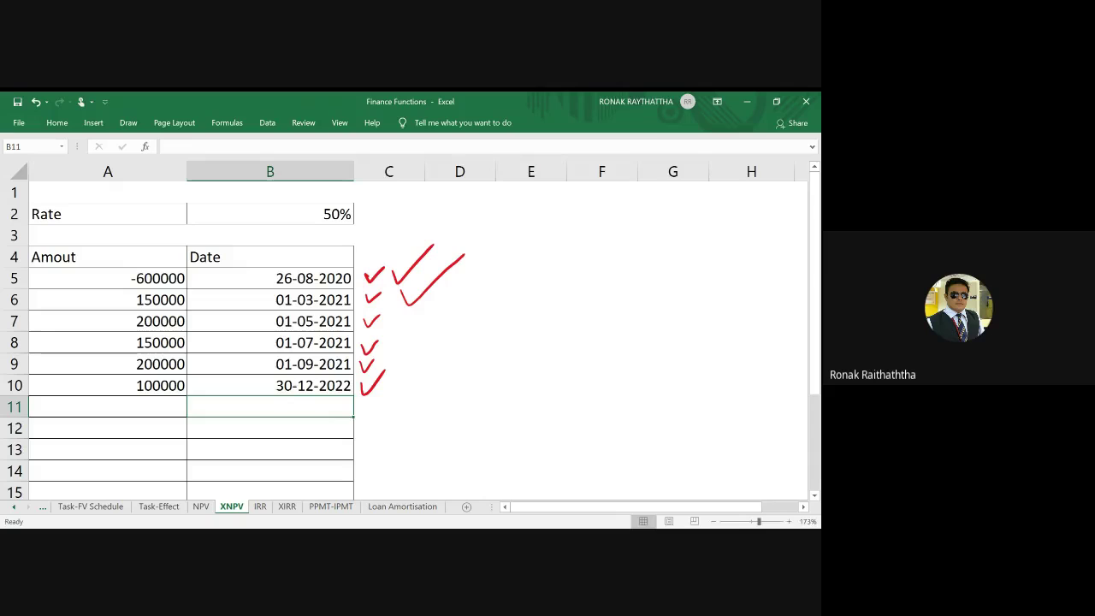
pyautogui.moveTo(410, 319); pyautogui.dragTo(441, 307)
pyautogui.moveTo(414, 332)
pyautogui.mouseDown()
pyautogui.moveTo(421, 342)
pyautogui.moveTo(457, 308)
pyautogui.mouseUp()
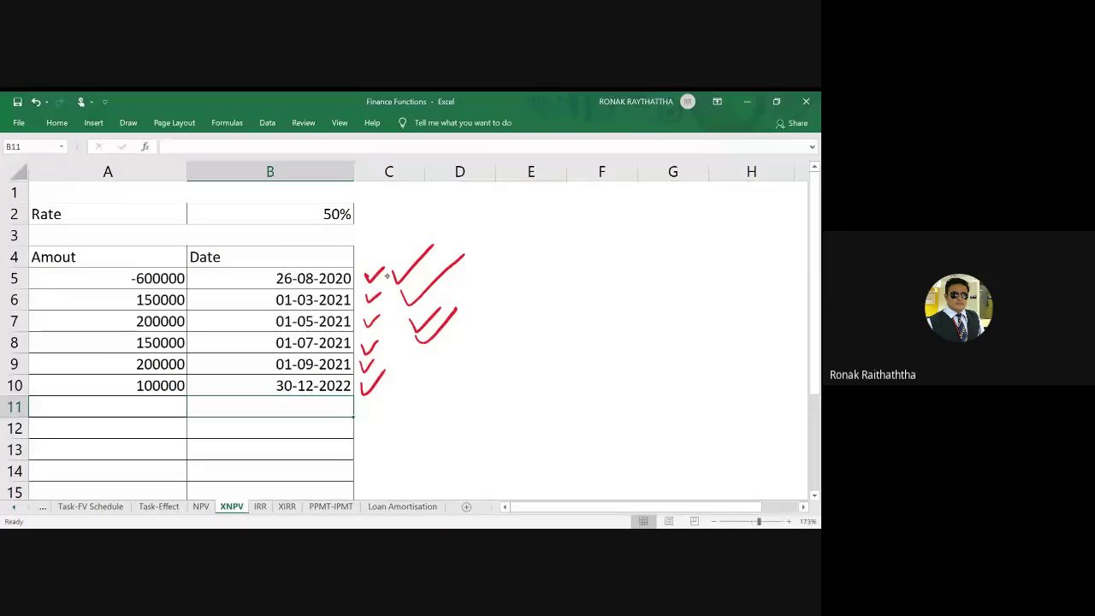
pyautogui.moveTo(411, 355); pyautogui.dragTo(458, 332)
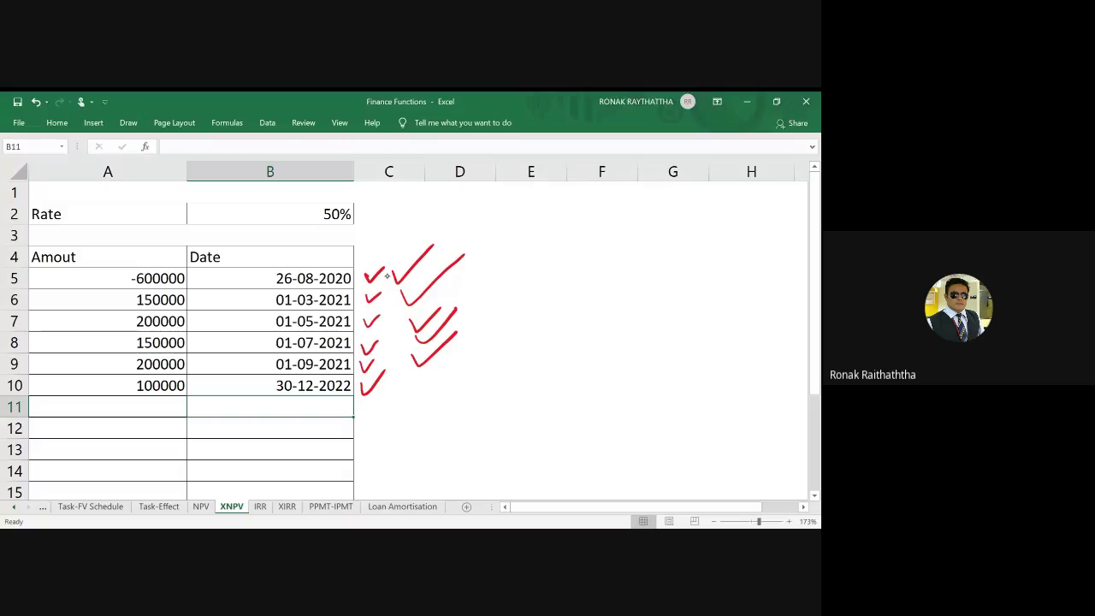
pyautogui.moveTo(399, 381); pyautogui.dragTo(439, 362)
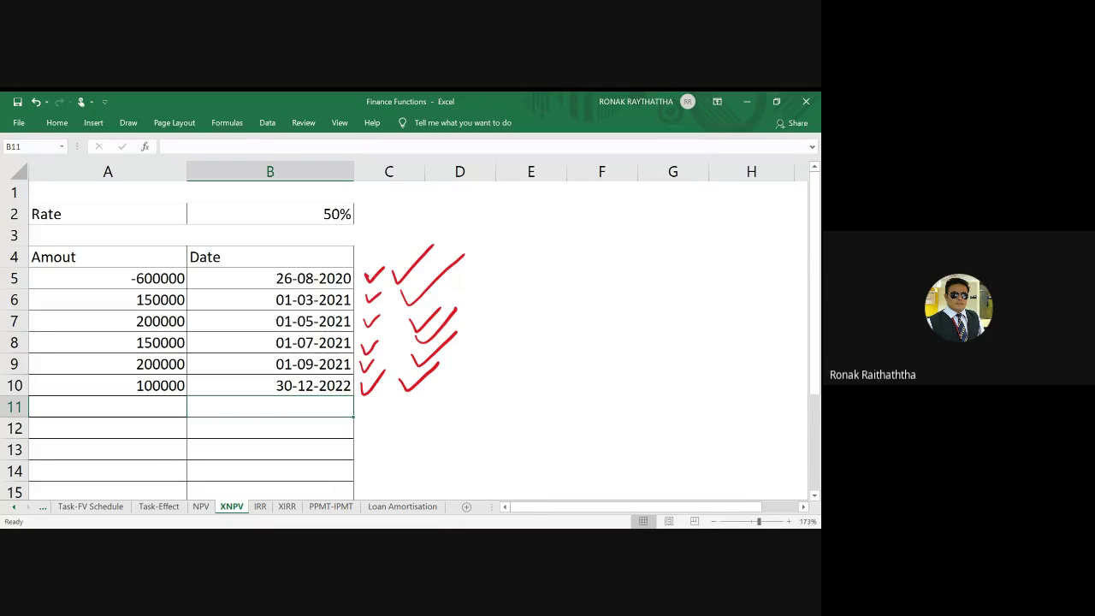
pyautogui.click(161, 278)
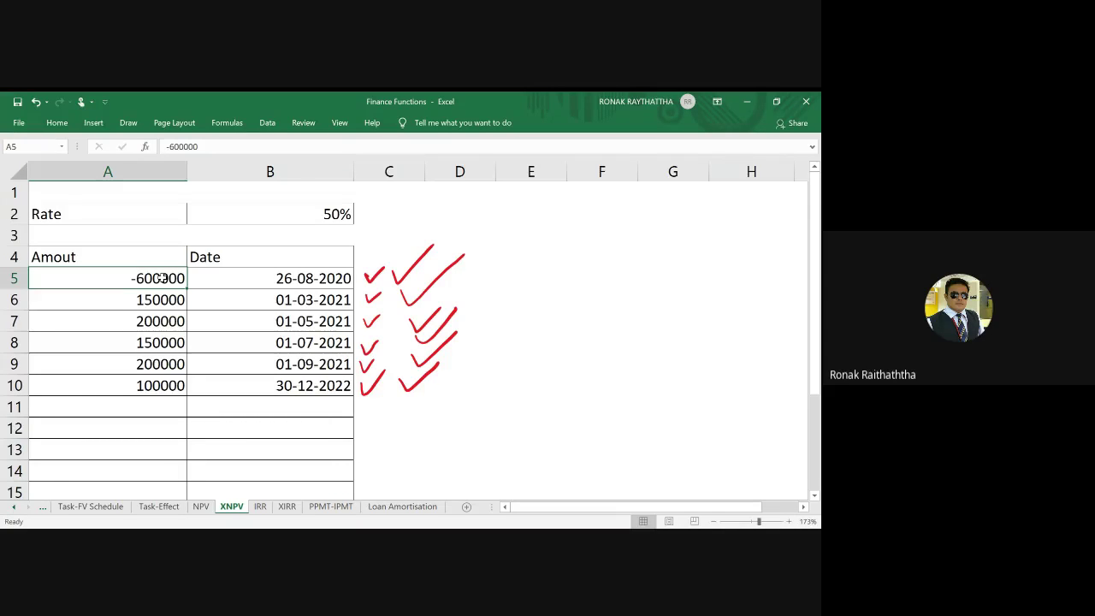
# Review the inflow amounts A6:A10, the 50% rate in B2 and the Date column
pyautogui.press('Down')
pyautogui.hotkey('ctrl', 'shift', 'Down')
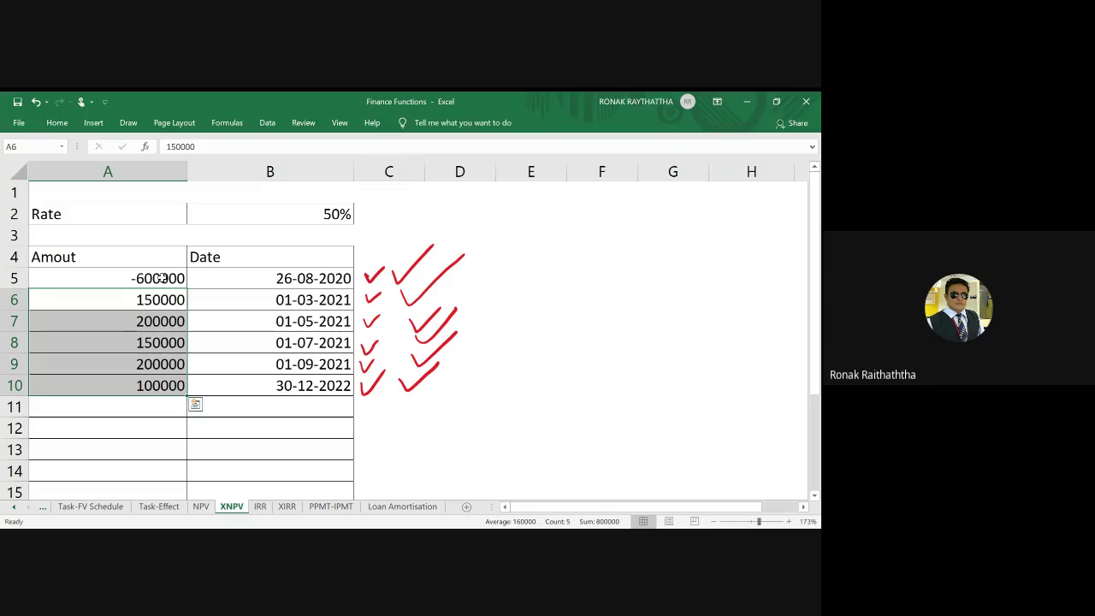
pyautogui.press('Up')
pyautogui.press('Up')
pyautogui.press('Up')
pyautogui.press('Right')
pyautogui.press('Up')
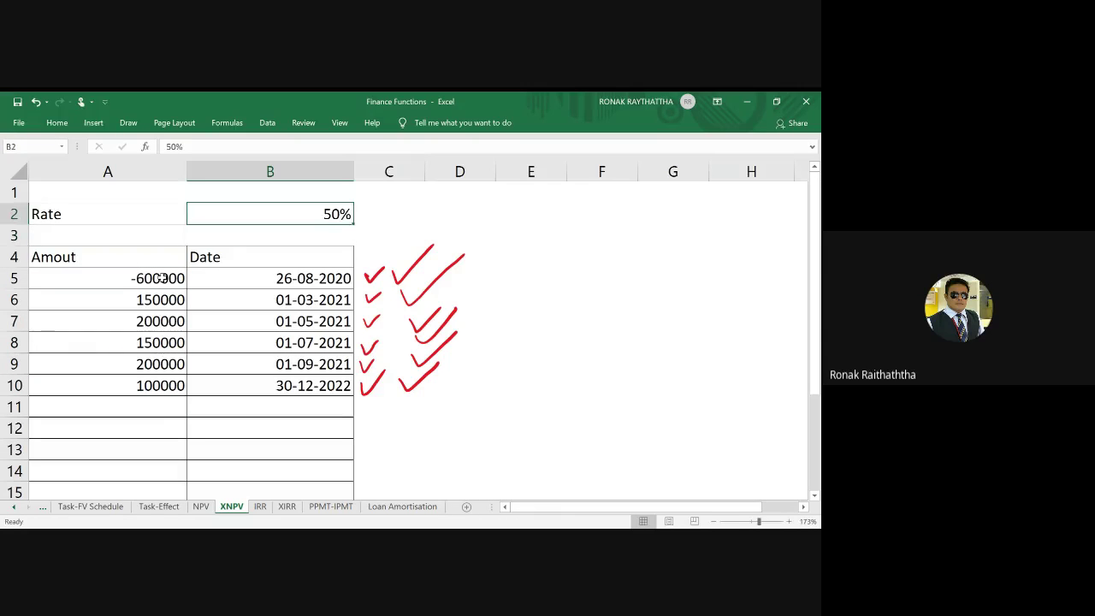
pyautogui.press('Down')
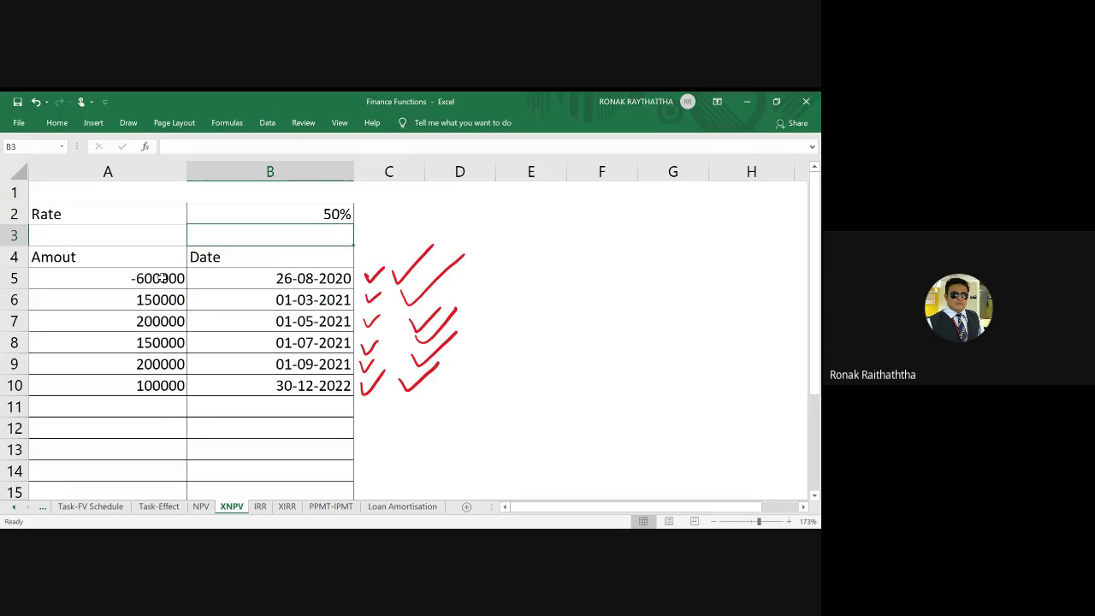
pyautogui.press('Down')
pyautogui.press('Down')
pyautogui.press('Down')
pyautogui.press('Down')
pyautogui.press('Down')
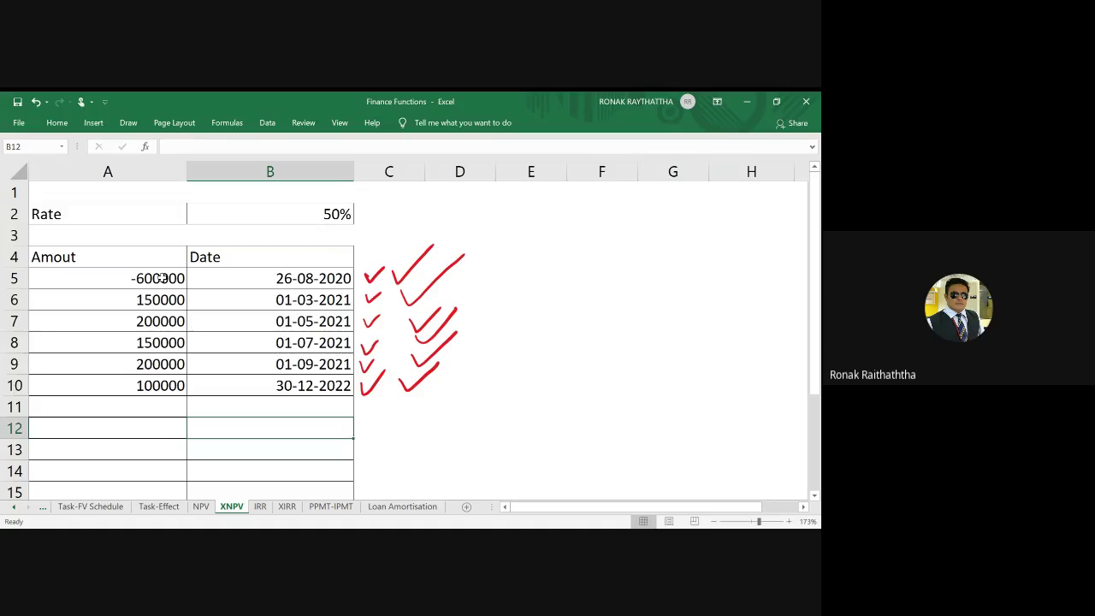
pyautogui.press('Up')
pyautogui.press('Up')
pyautogui.press('Up')
pyautogui.press('Up')
pyautogui.press('Left')
pyautogui.press('Up')
pyautogui.press('Up')
pyautogui.press('Up')
pyautogui.press('Up')
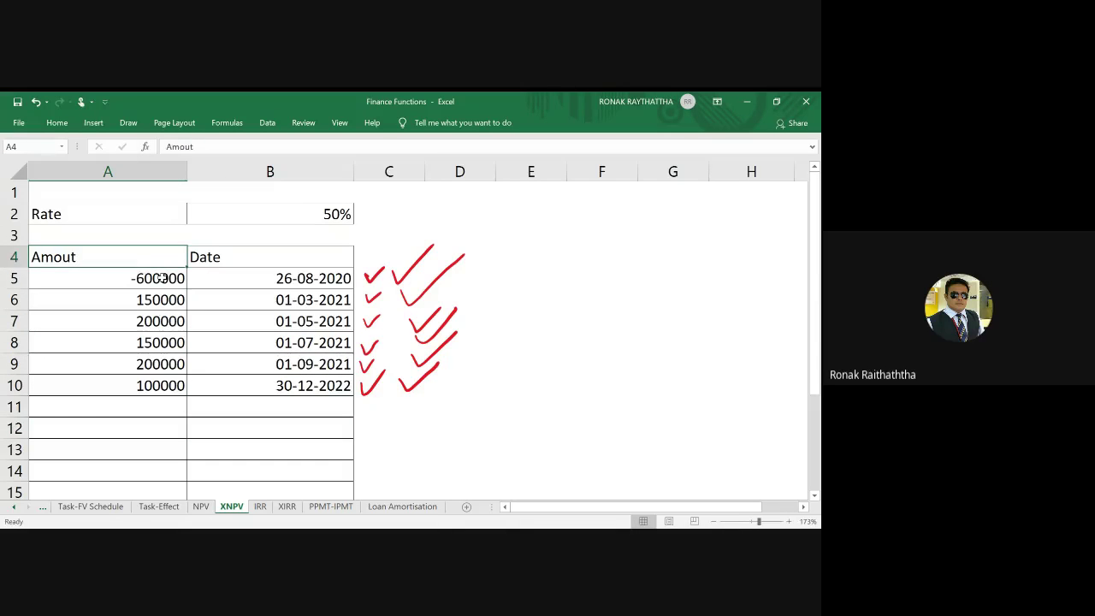
pyautogui.press('Down')
pyautogui.press('Down')
# Reselect the inflow amounts A6:A10, then return to the -600000 outlay in A5
pyautogui.hotkey('ctrl', 'shift', 'Down')
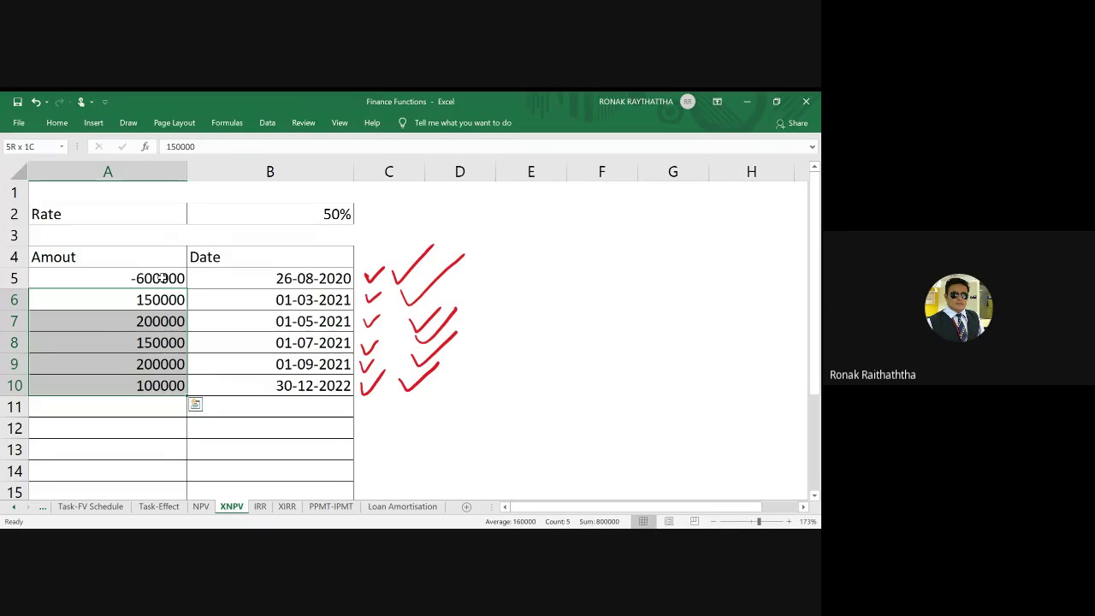
pyautogui.moveTo(161, 278); pyautogui.dragTo(161, 278)
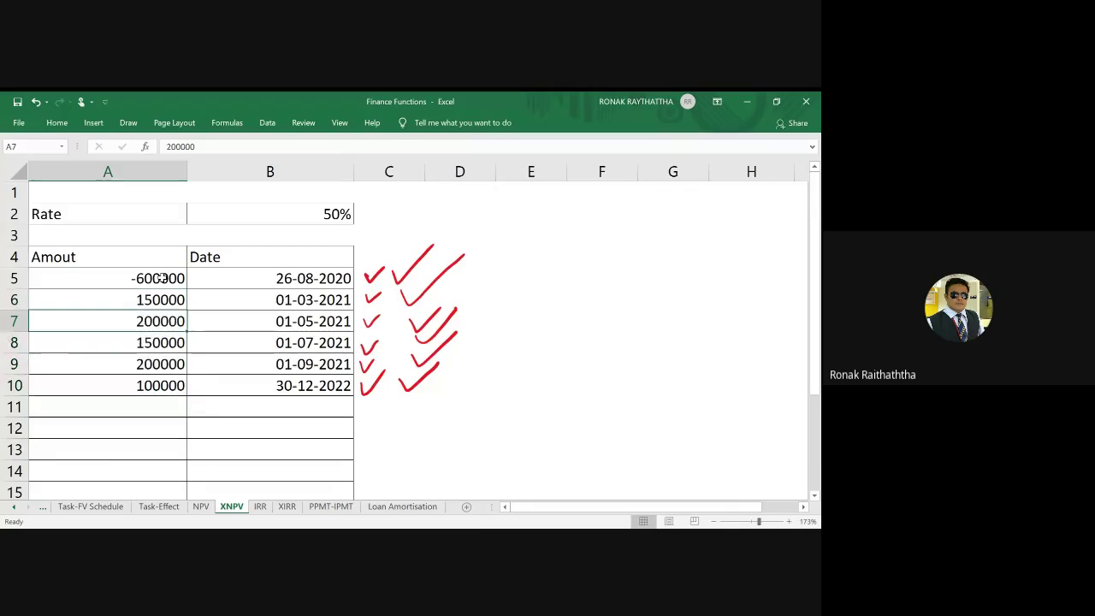
pyautogui.click(108, 343)
pyautogui.press('Down')
pyautogui.press('Down')
pyautogui.press('Down')
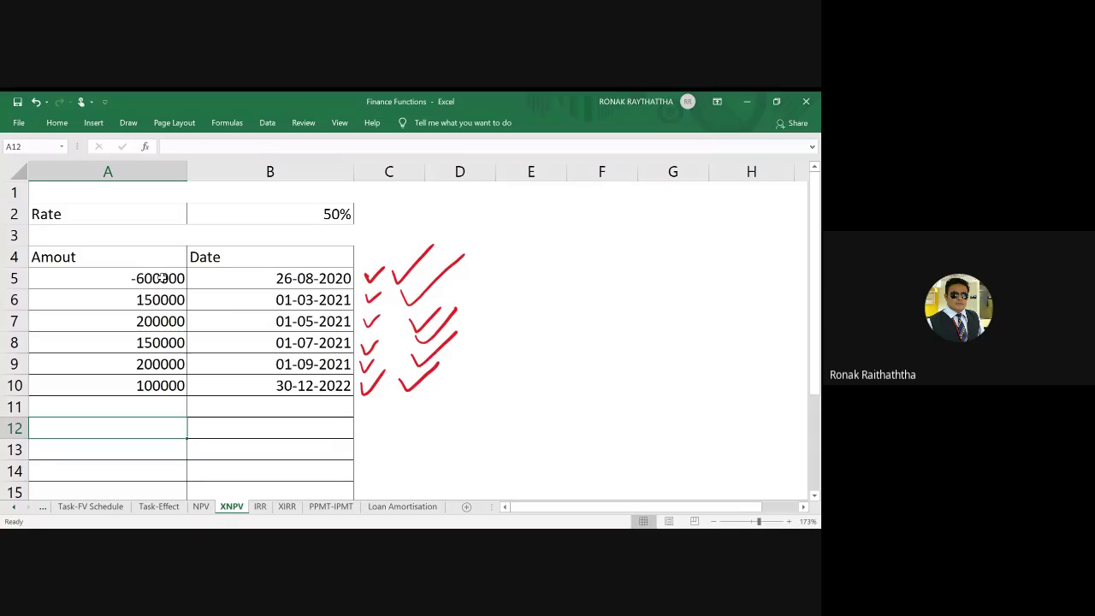
pyautogui.press('Up')
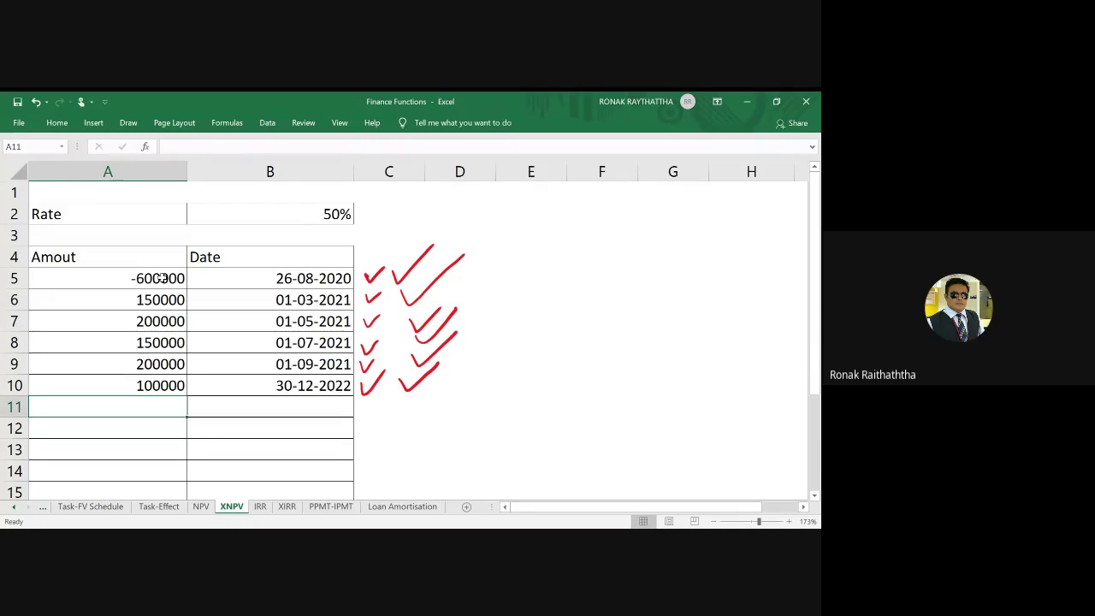
pyautogui.press('Up')
pyautogui.press('Up')
pyautogui.press('Up')
pyautogui.press('Down')
pyautogui.press('Up')
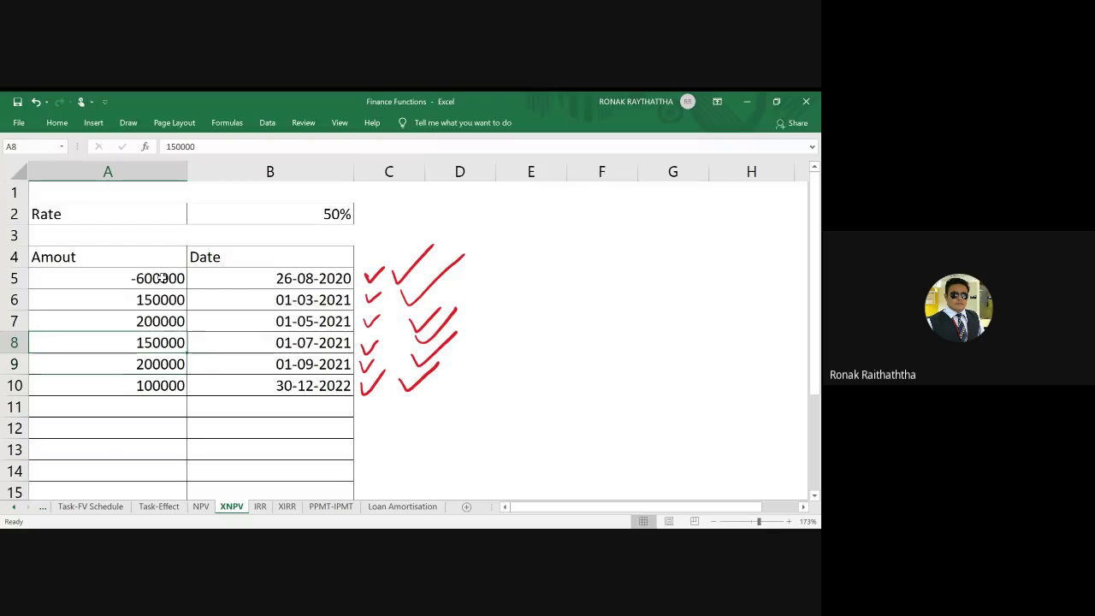
pyautogui.press('Up')
pyautogui.press('Up')
pyautogui.press('Up')
pyautogui.press('Up')
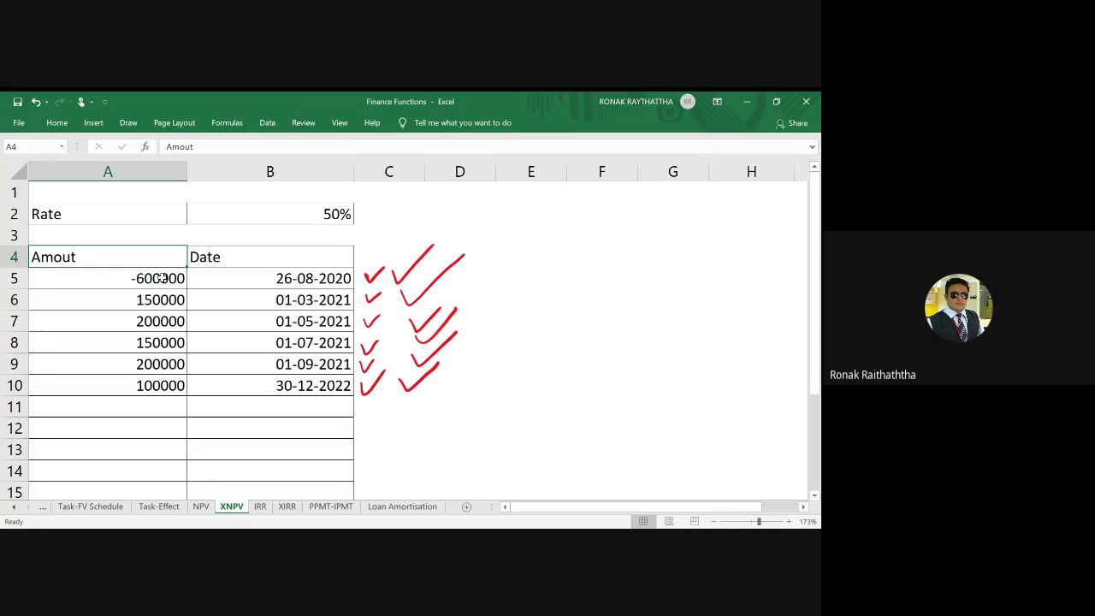
pyautogui.press('Down')
pyautogui.press('Down')
pyautogui.hotkey('ctrl', 'shift', 'Down')
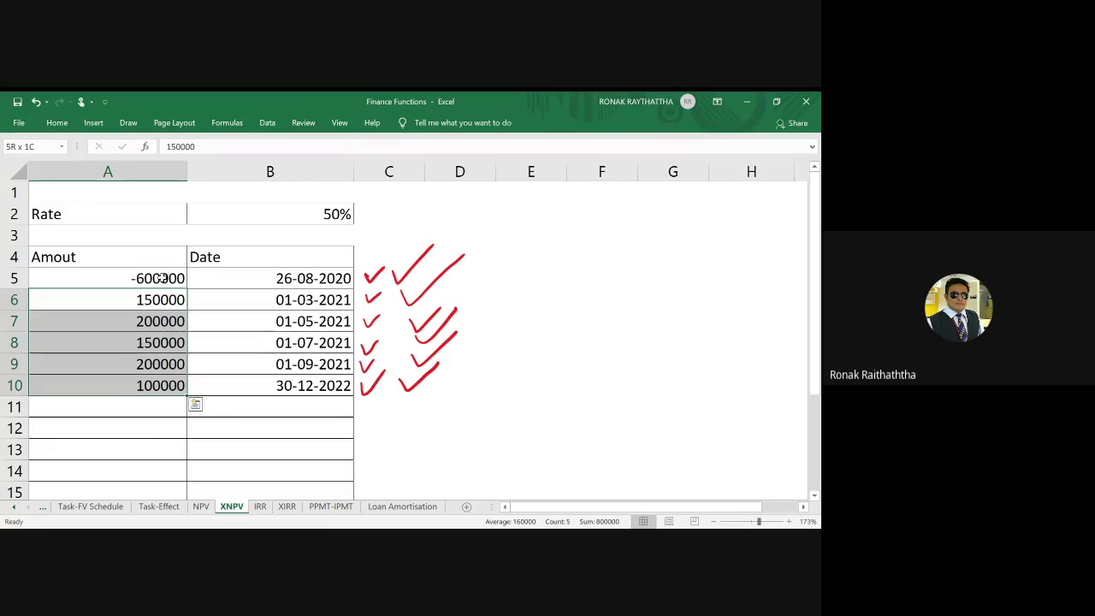
pyautogui.press('Up')
pyautogui.press('Up')
pyautogui.press('Down')
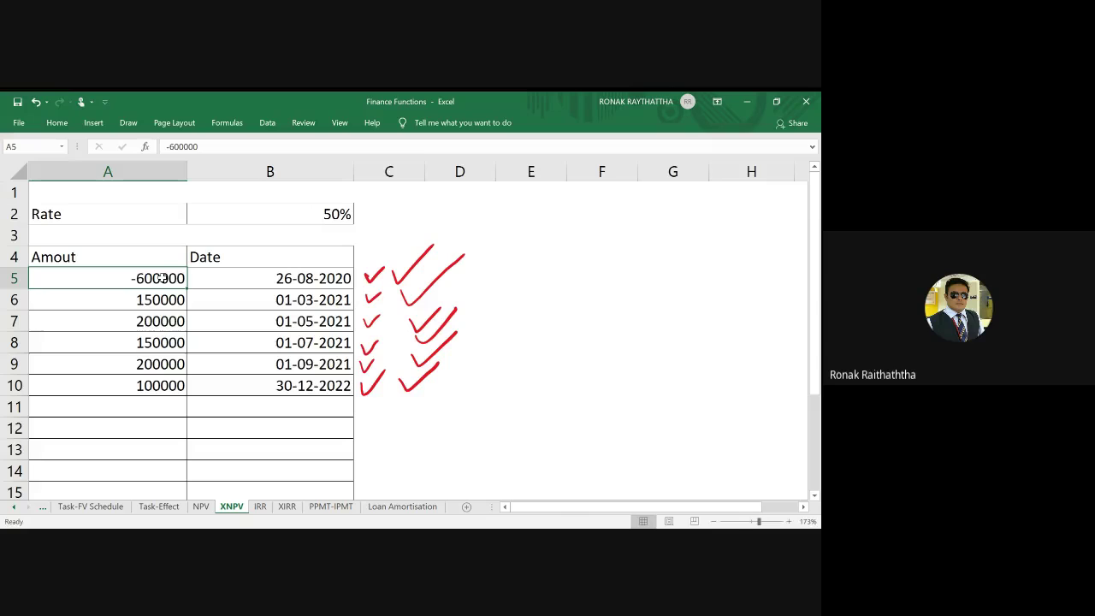
# Enter -700000 in A5 as the new initial outlay
pyautogui.write('7')
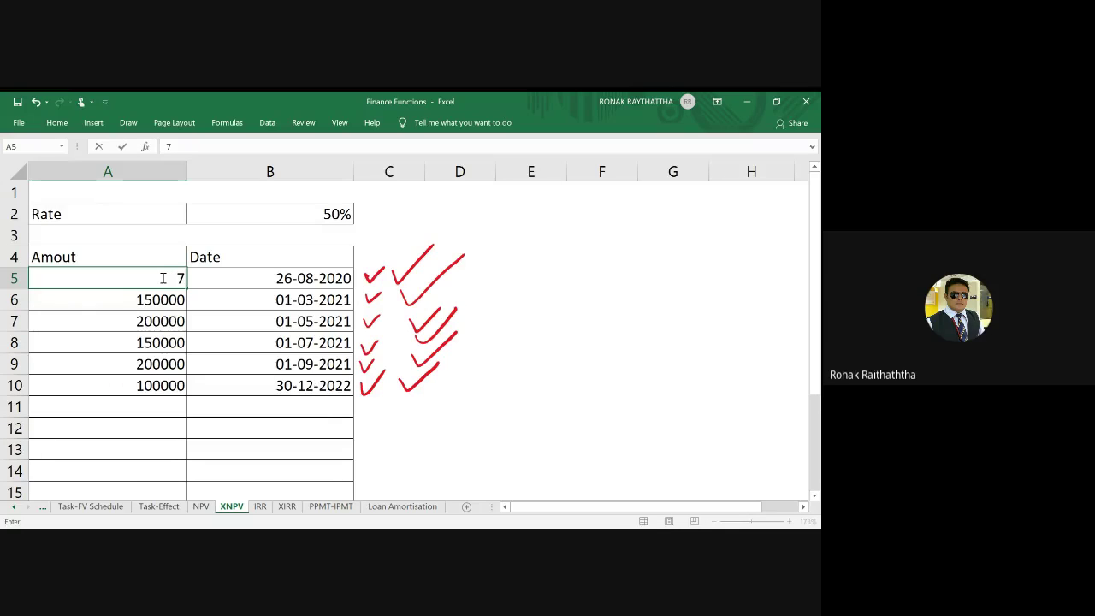
pyautogui.write('00000')
pyautogui.click(134, 278)
pyautogui.write('-')
pyautogui.press('Return')
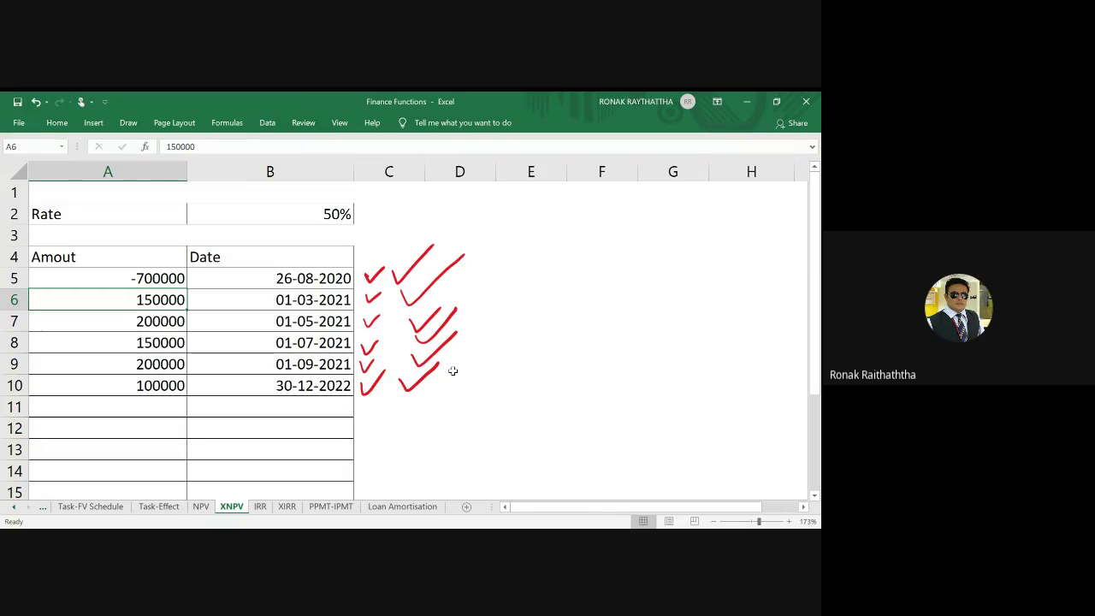
# Delete every red ink check mark beside rows 5–10 of the table
pyautogui.click(446, 342)
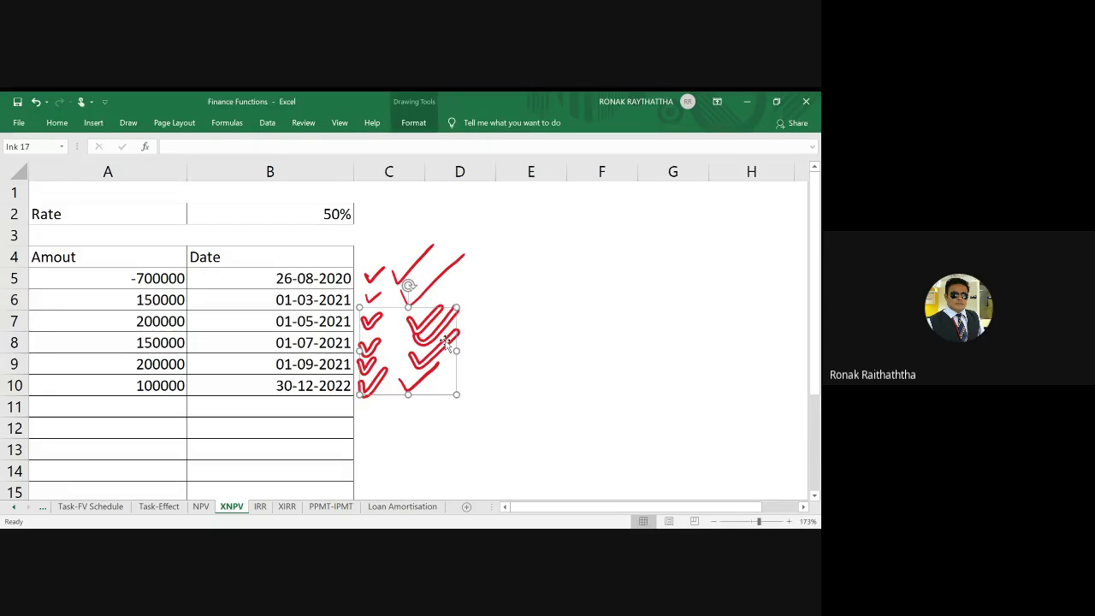
pyautogui.press('Delete')
pyautogui.click(375, 278)
pyautogui.press('Delete')
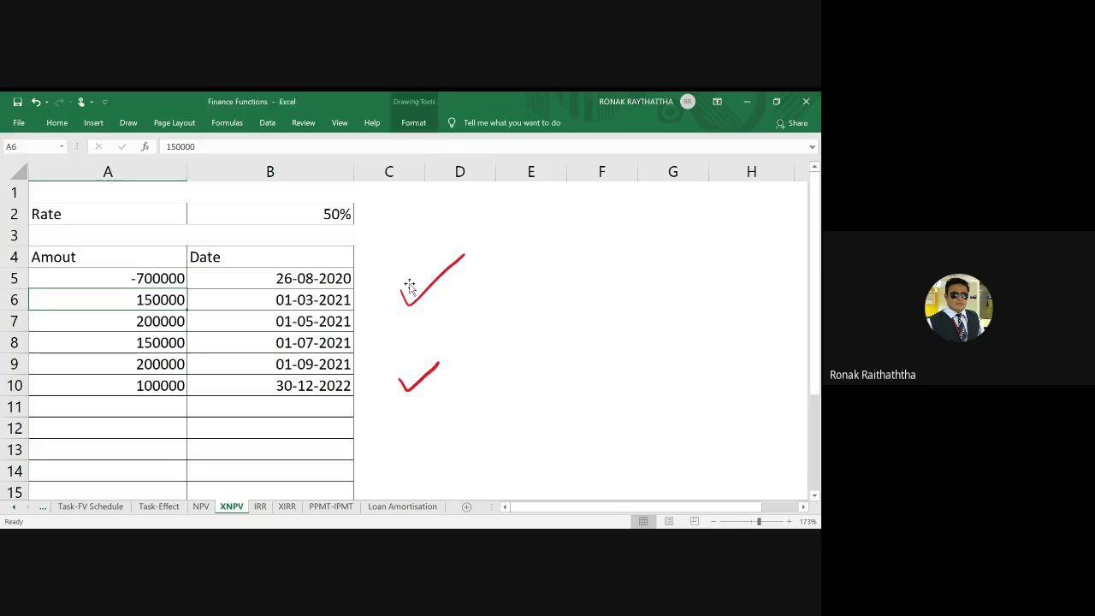
pyautogui.click(408, 286)
pyautogui.press('Delete')
pyautogui.click(416, 385)
pyautogui.press('Delete')
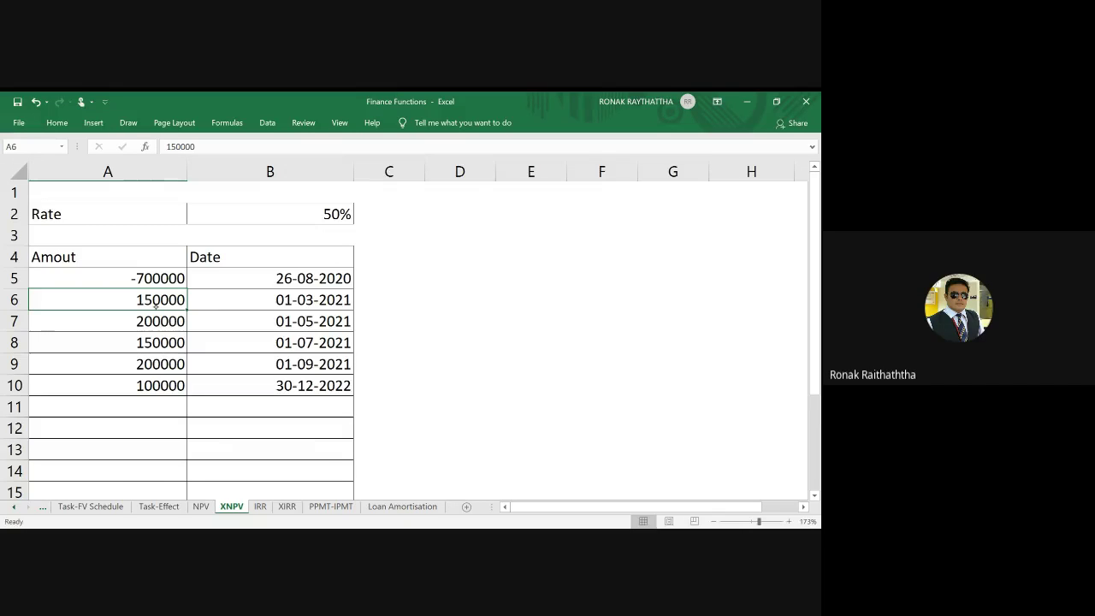
# Handwrite a tick, gap notes 6m, 2m, 2m, 2m and 1y 3m, and a brace beside the dates
pyautogui.moveTo(372, 274); pyautogui.dragTo(409, 246)
pyautogui.moveTo(382, 289)
pyautogui.mouseDown()
pyautogui.moveTo(374, 305)
pyautogui.moveTo(406, 291)
pyautogui.moveTo(390, 334)
pyautogui.moveTo(406, 308)
pyautogui.moveTo(412, 315)
pyautogui.moveTo(389, 352)
pyautogui.moveTo(412, 341)
pyautogui.moveTo(387, 377)
pyautogui.mouseUp()
pyautogui.moveTo(394, 374)
pyautogui.mouseDown()
pyautogui.moveTo(400, 359)
pyautogui.moveTo(419, 370)
pyautogui.mouseUp()
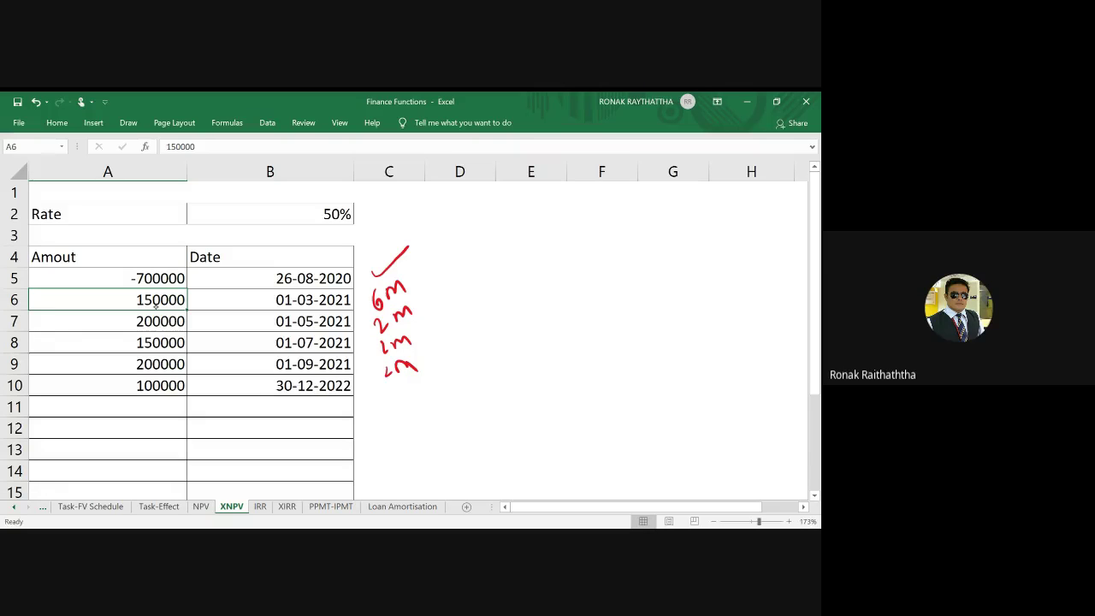
pyautogui.moveTo(384, 387)
pyautogui.mouseDown()
pyautogui.moveTo(379, 398)
pyautogui.moveTo(395, 401)
pyautogui.moveTo(451, 373)
pyautogui.mouseUp()
pyautogui.moveTo(409, 275); pyautogui.dragTo(465, 370)
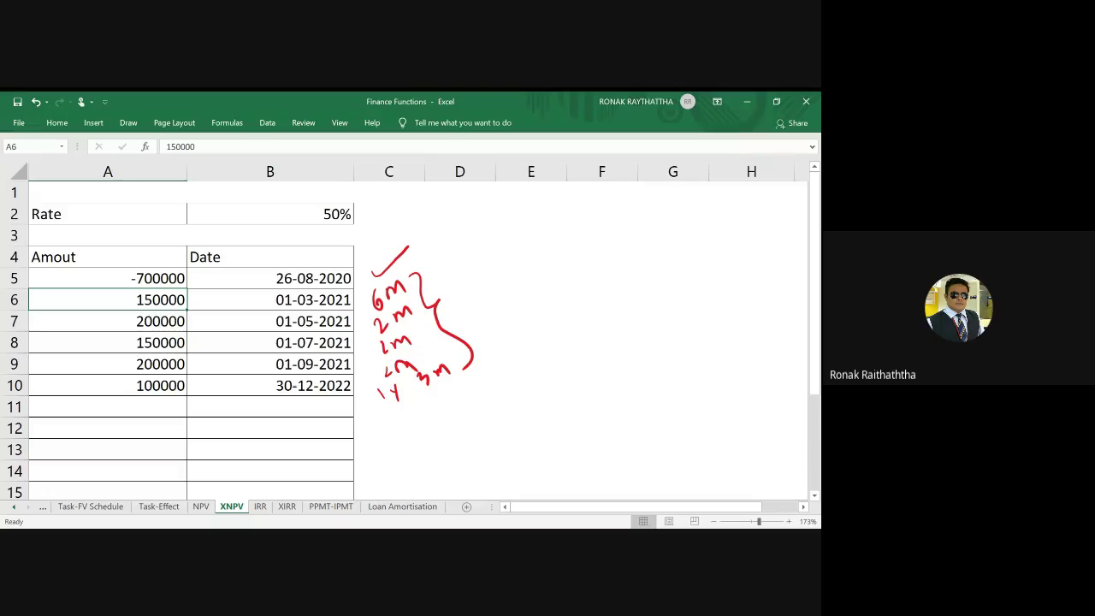
# Check the NPV sheet's period formulas in D7–D9, then return to the XNPV sheet
pyautogui.click(201, 507)
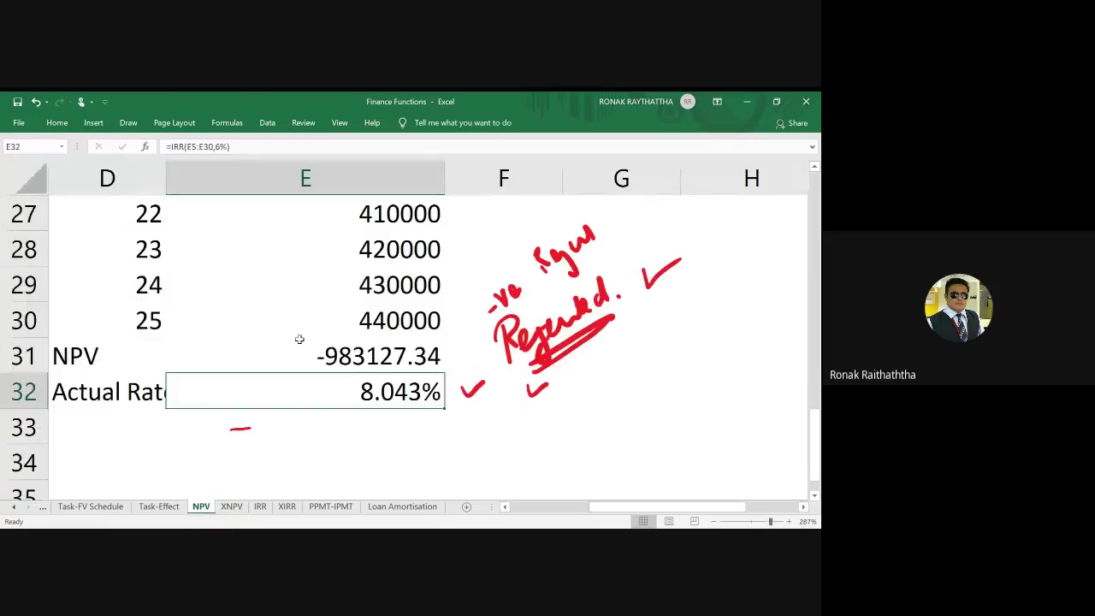
pyautogui.scroll(2, 299, 339)
pyautogui.scroll(1, 300, 339)
pyautogui.scroll(3, 299, 339)
pyautogui.scroll(3, 308, 340)
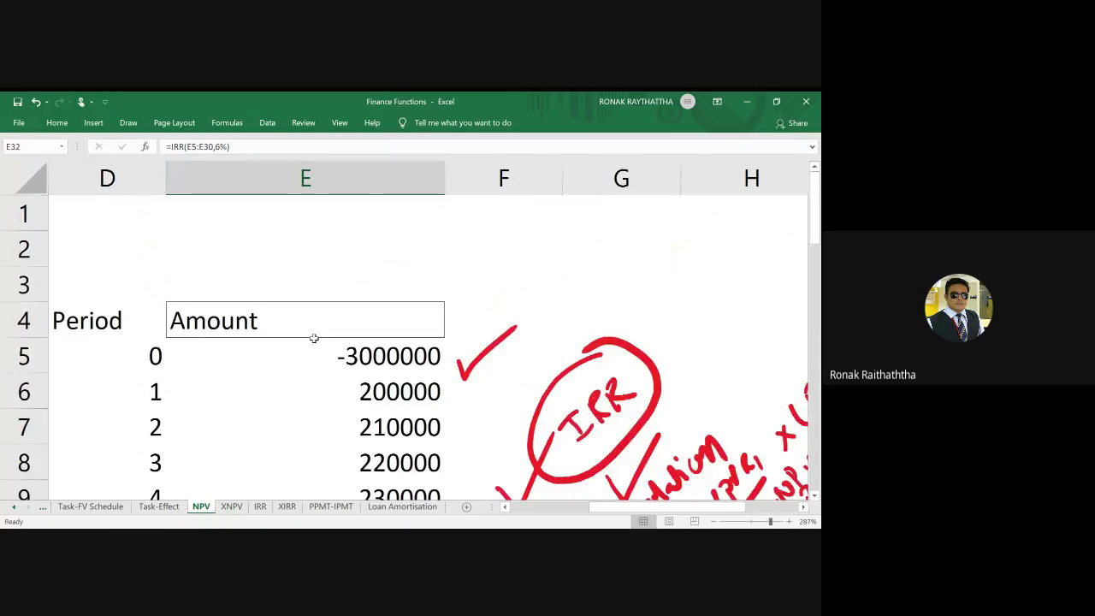
pyautogui.scroll(-1, 313, 339)
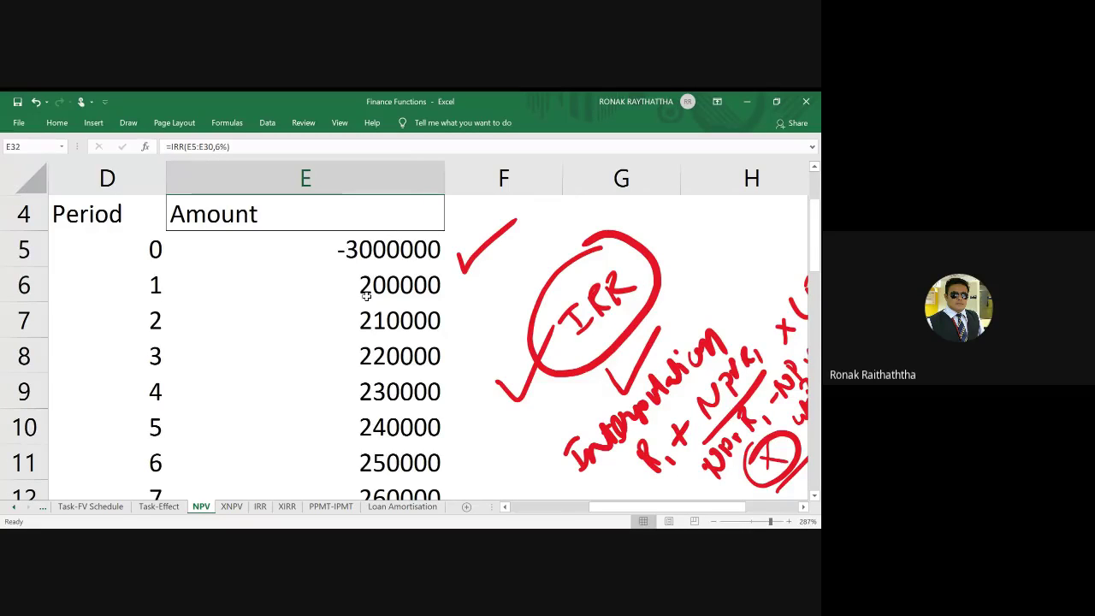
pyautogui.click(150, 320)
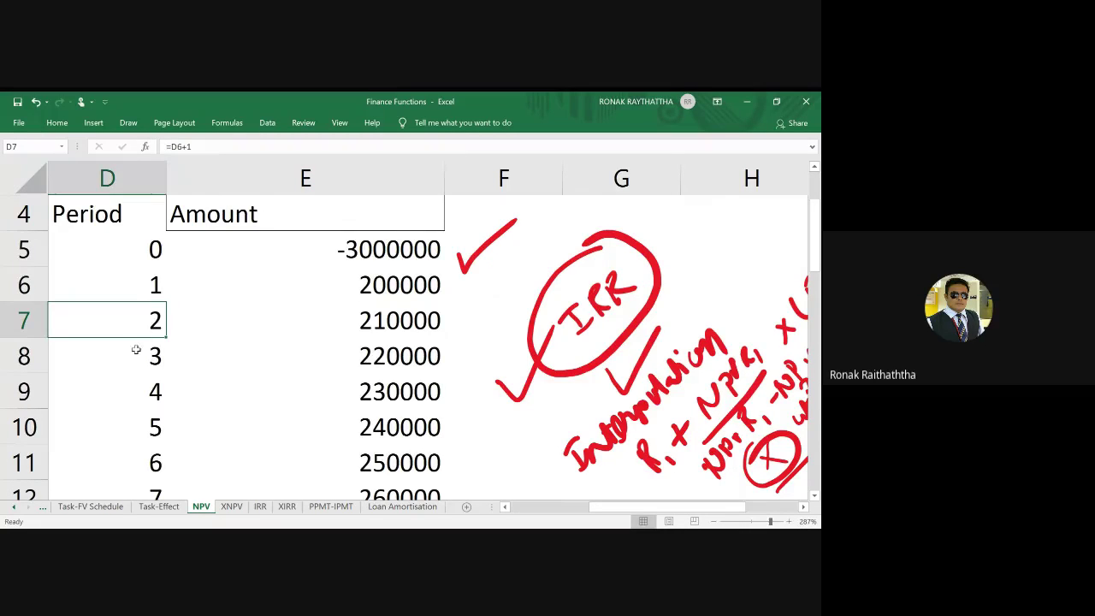
pyautogui.click(137, 350)
pyautogui.click(136, 387)
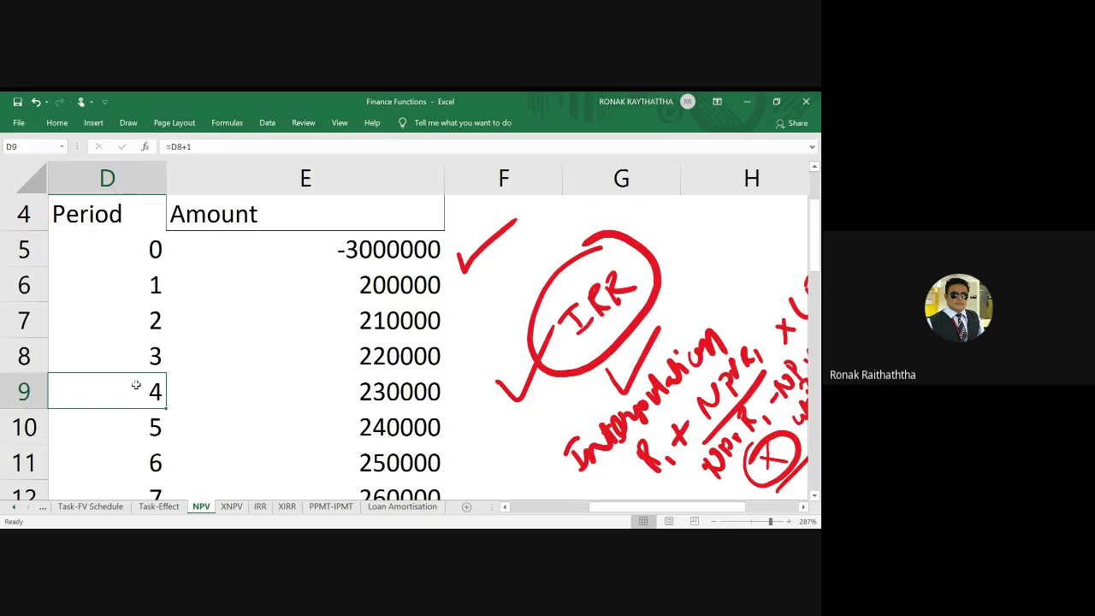
pyautogui.click(231, 506)
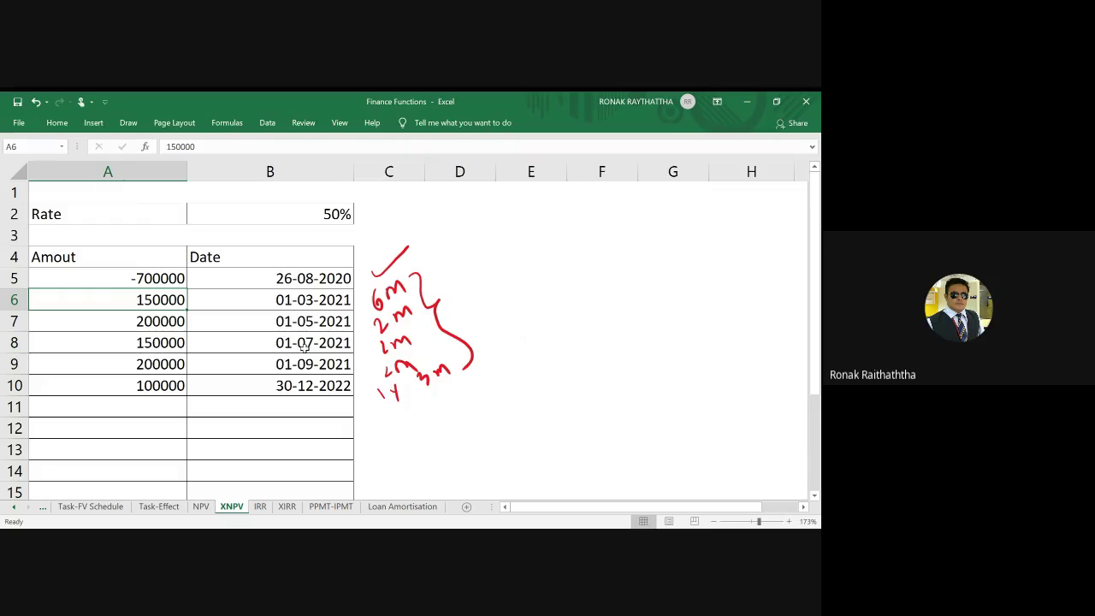
# Delete blank rows 11–15 so the -148791.49 XNPV result lands in B12
pyautogui.scroll(-2, 303, 347)
pyautogui.click(267, 407)
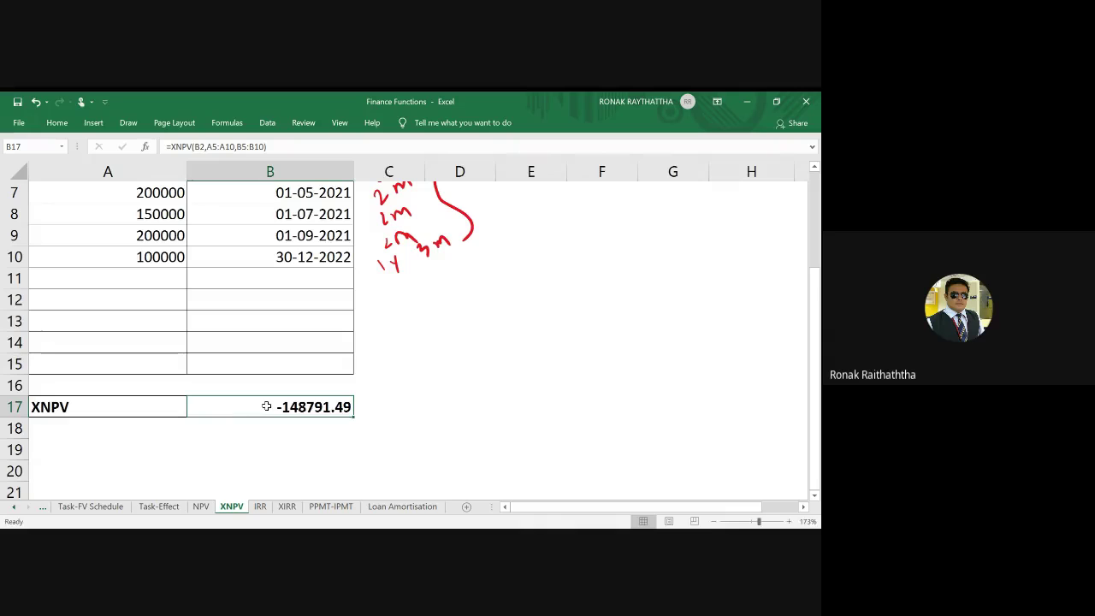
pyautogui.click(69, 283)
pyautogui.moveTo(15, 278); pyautogui.dragTo(22, 382)
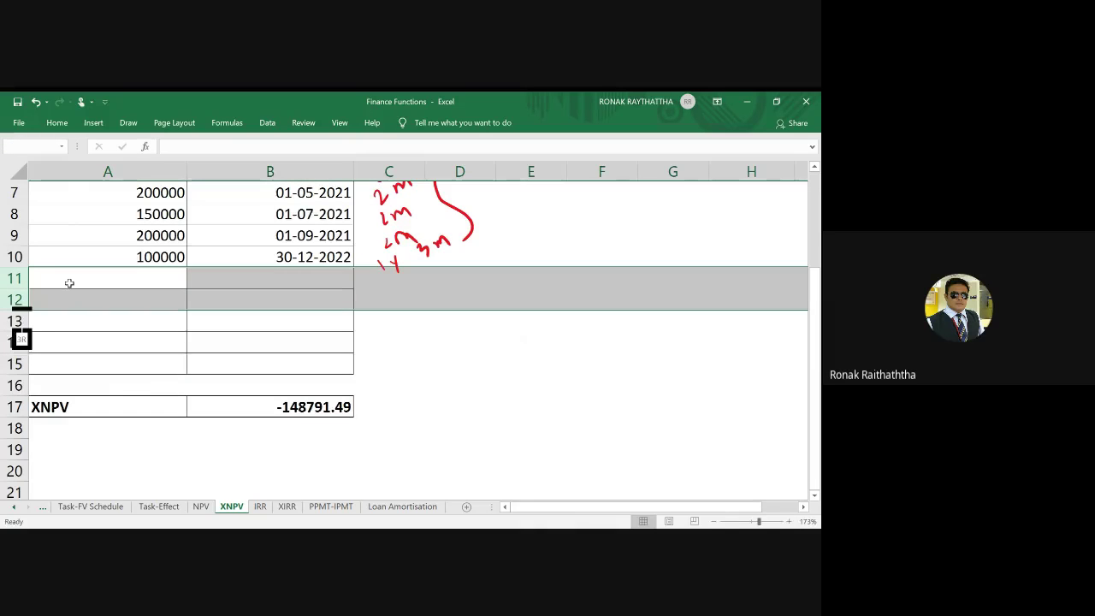
pyautogui.hotkey('ctrl', '-')
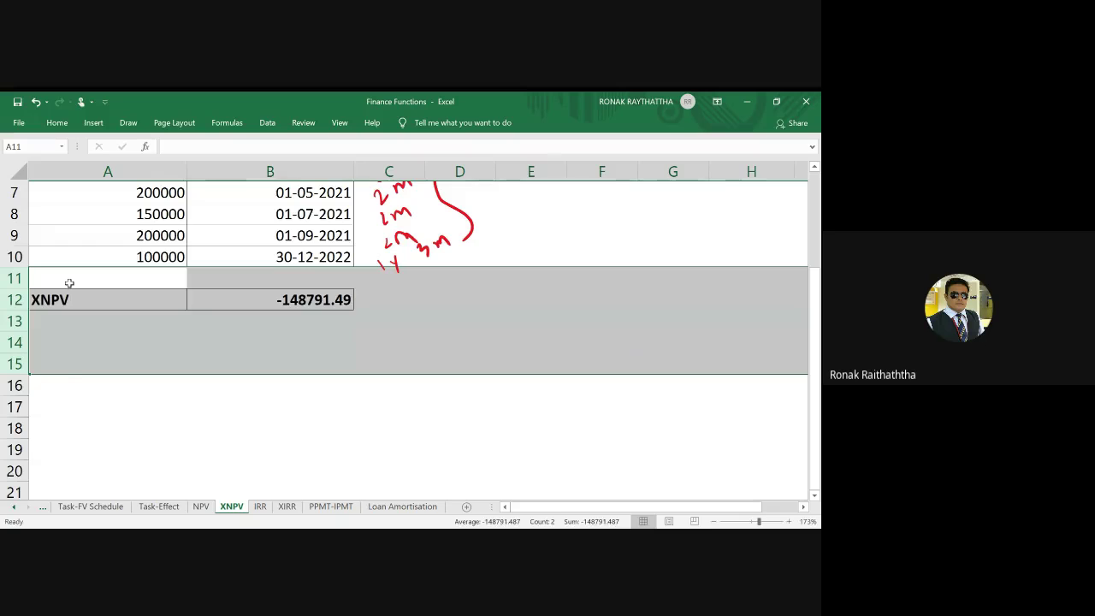
pyautogui.press('Up')
pyautogui.press('Up')
pyautogui.press('Up')
pyautogui.press('Up')
pyautogui.scroll(1, 69, 284)
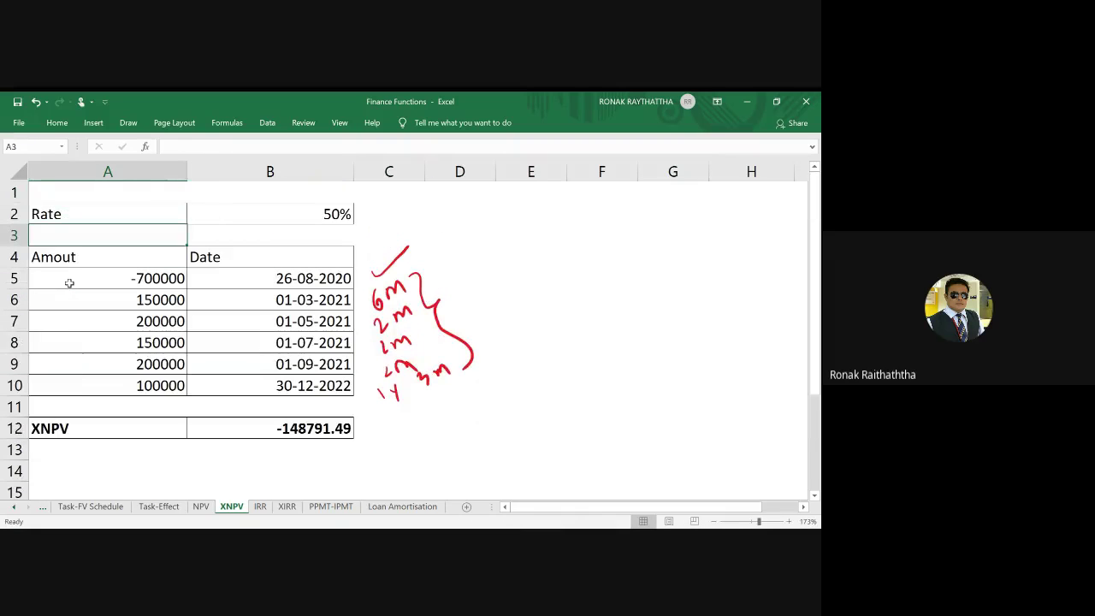
pyautogui.press('Down')
pyautogui.press('Down')
pyautogui.press('Down')
pyautogui.press('Down')
pyautogui.press('Down')
pyautogui.press('Down')
pyautogui.press('Right')
pyautogui.press('Up')
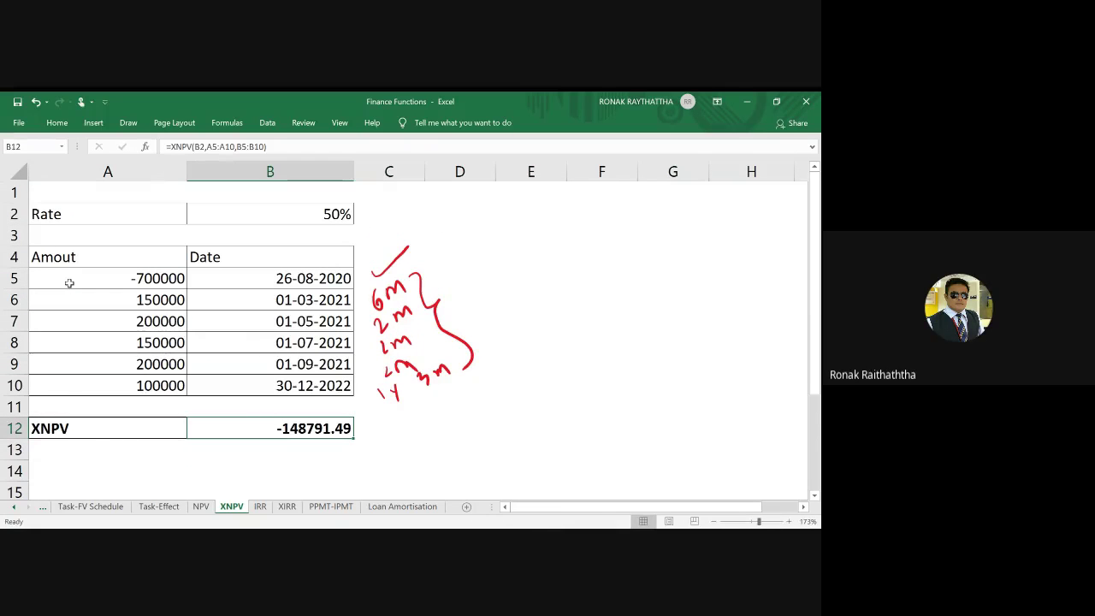
pyautogui.write('=')
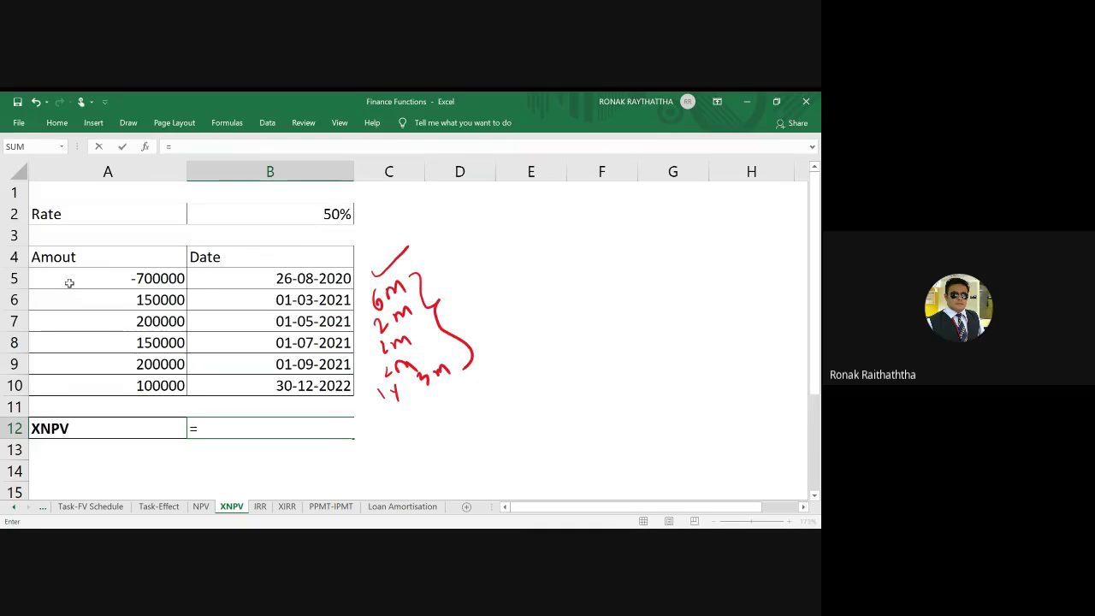
pyautogui.press('Escape')
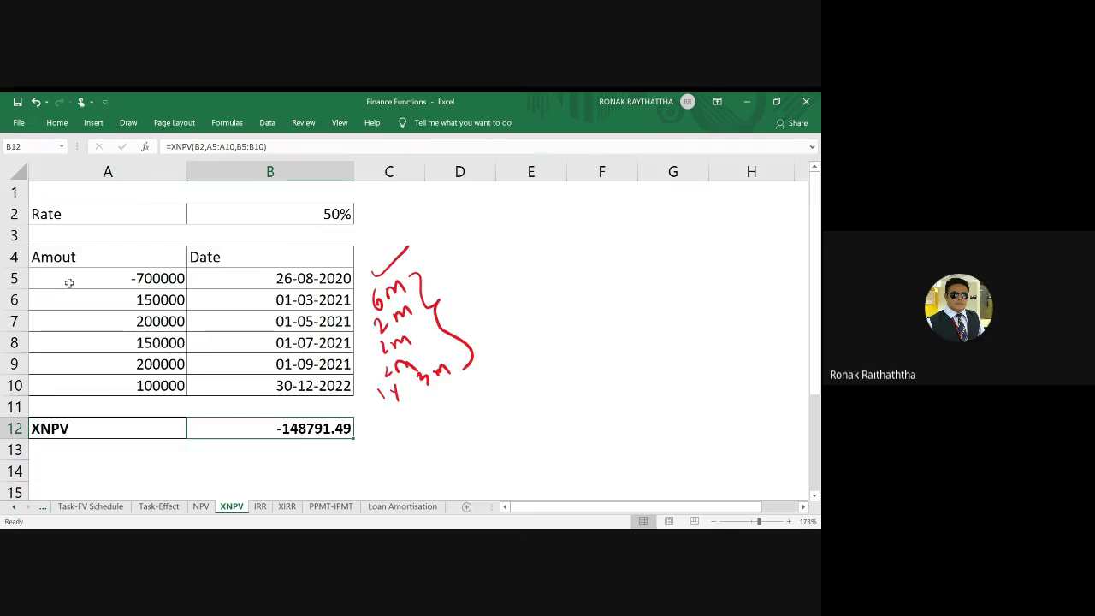
pyautogui.scroll(-1, 69, 283)
pyautogui.scroll(1, 69, 283)
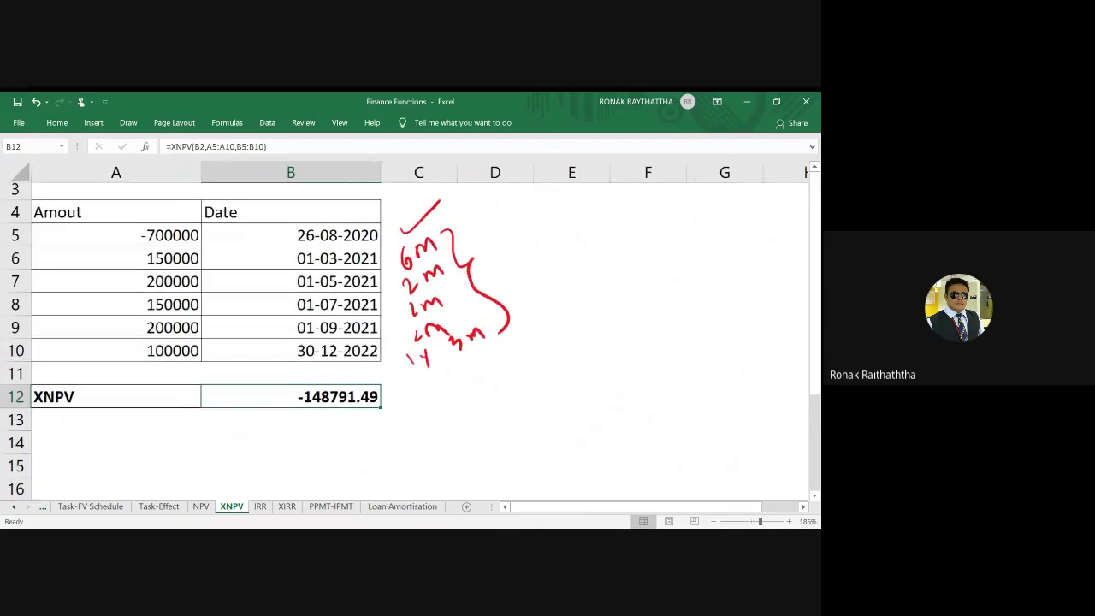
pyautogui.scroll(1, 410, 334)
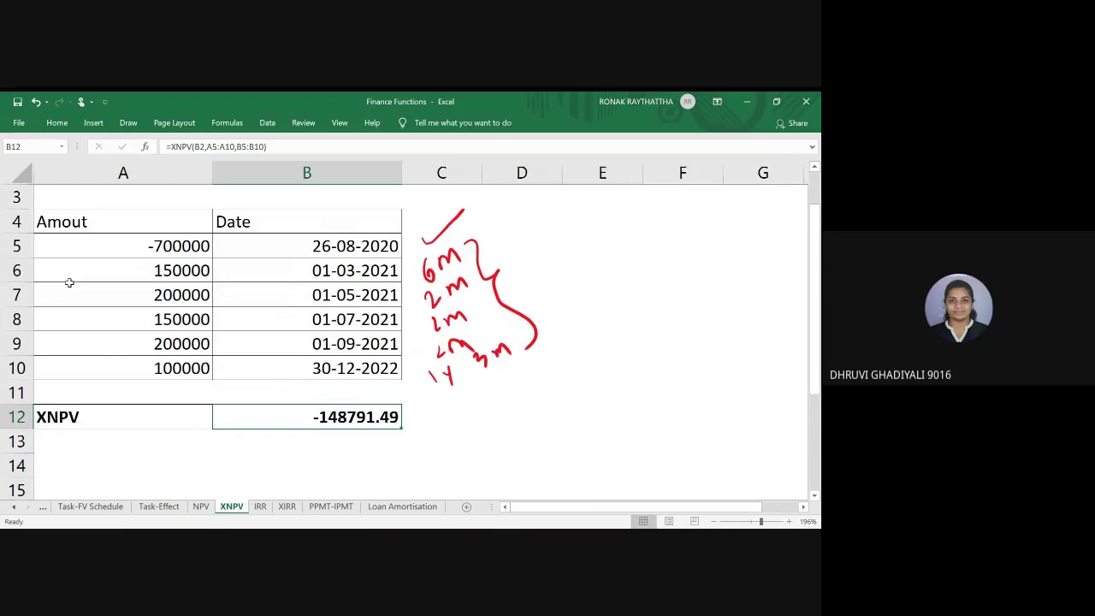
pyautogui.write('=')
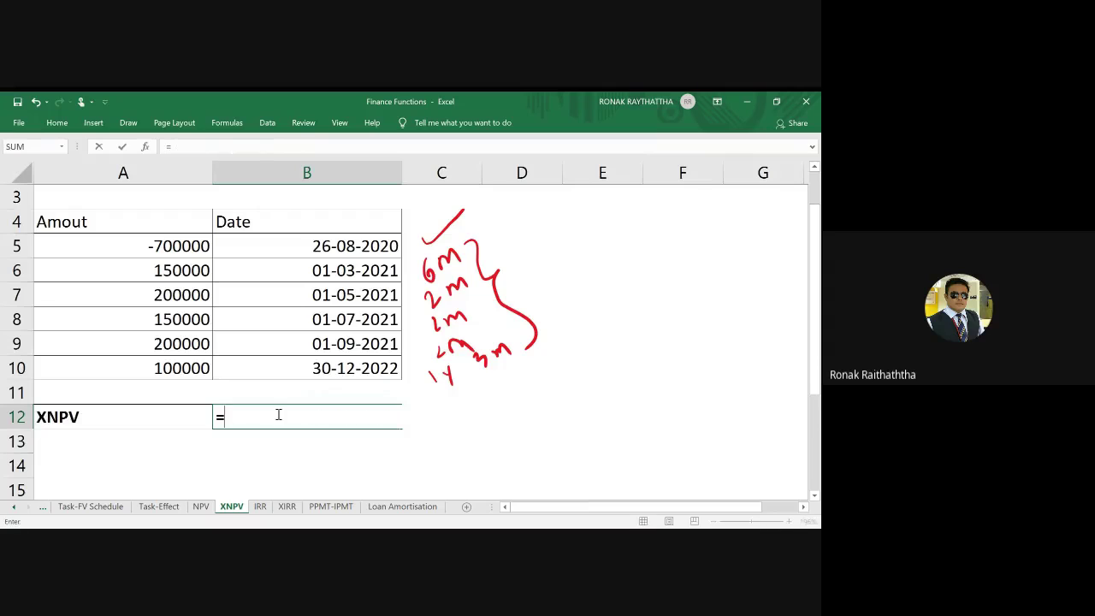
pyautogui.write('xn')
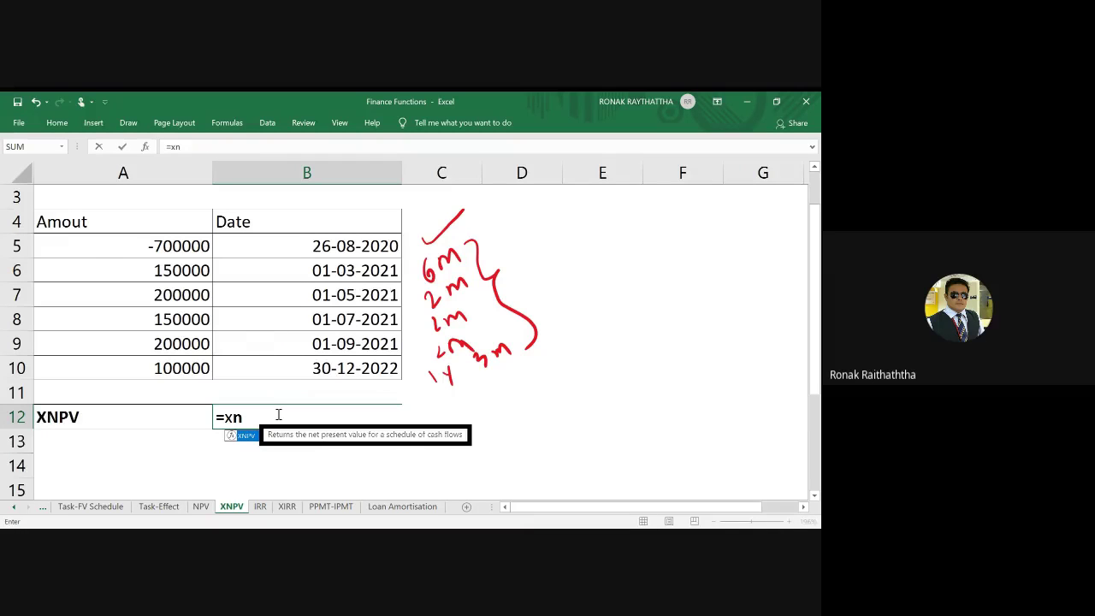
pyautogui.write('pv(')
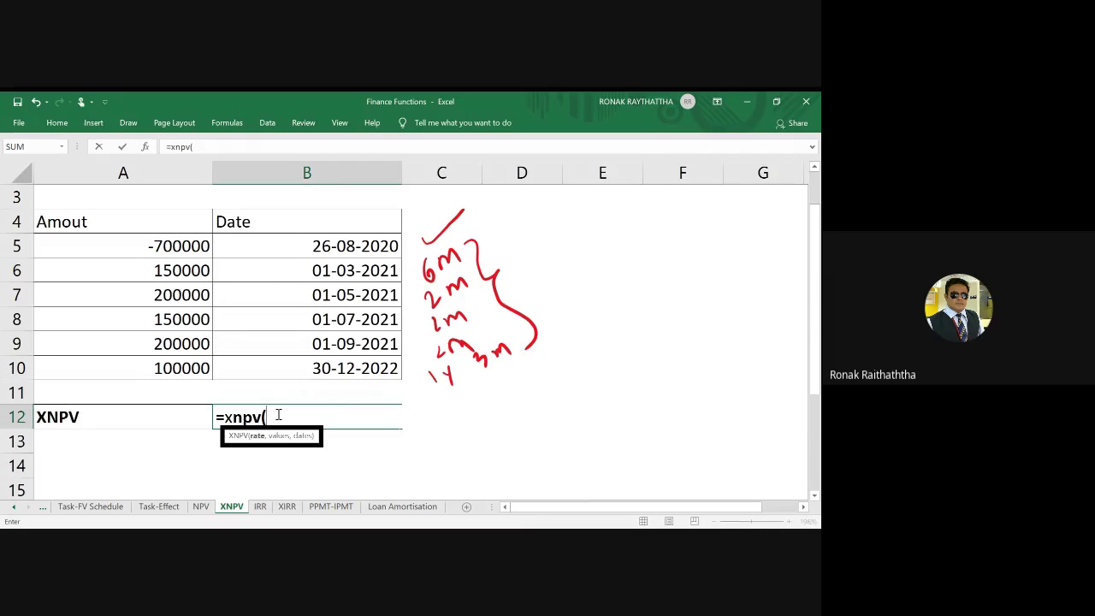
pyautogui.scroll(1, 367, 260)
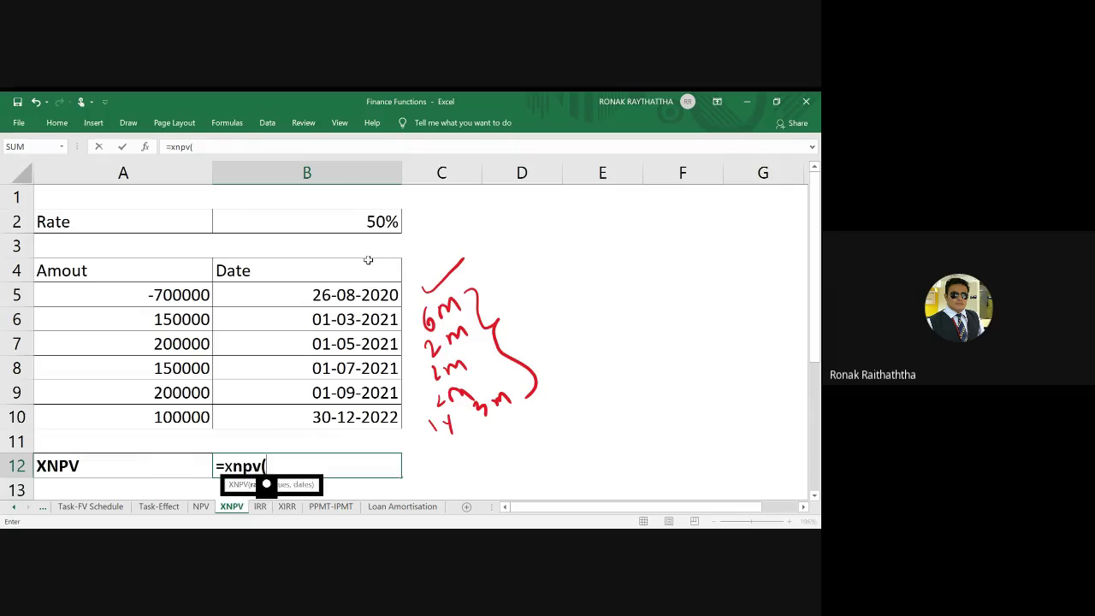
pyautogui.click(364, 220)
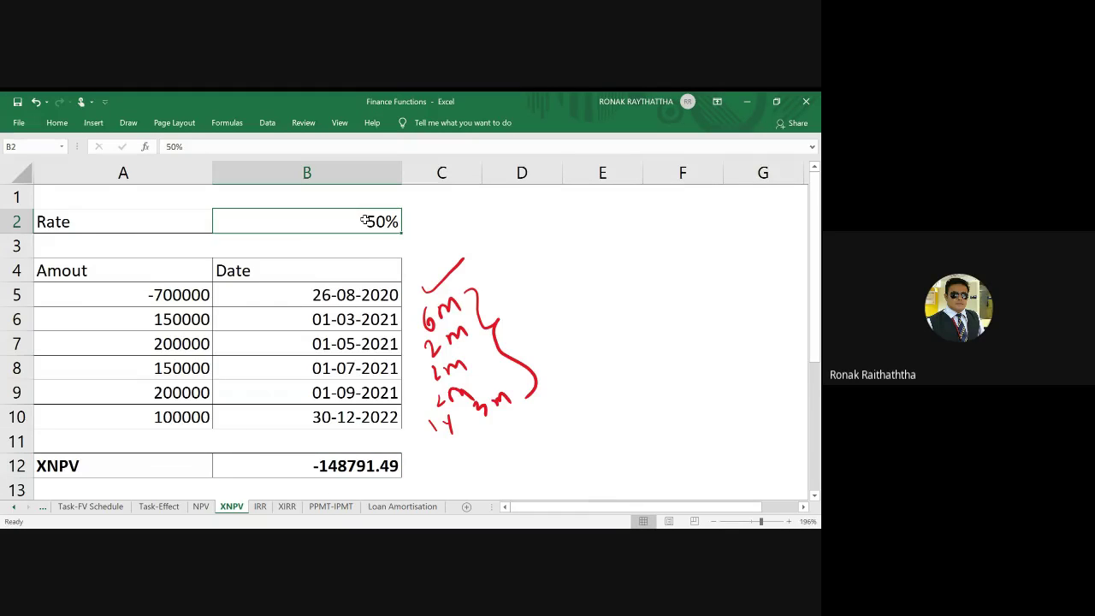
# Enter 15 in B2 for a 15% rate, making the XNPV result 345.16
pyautogui.write('1')
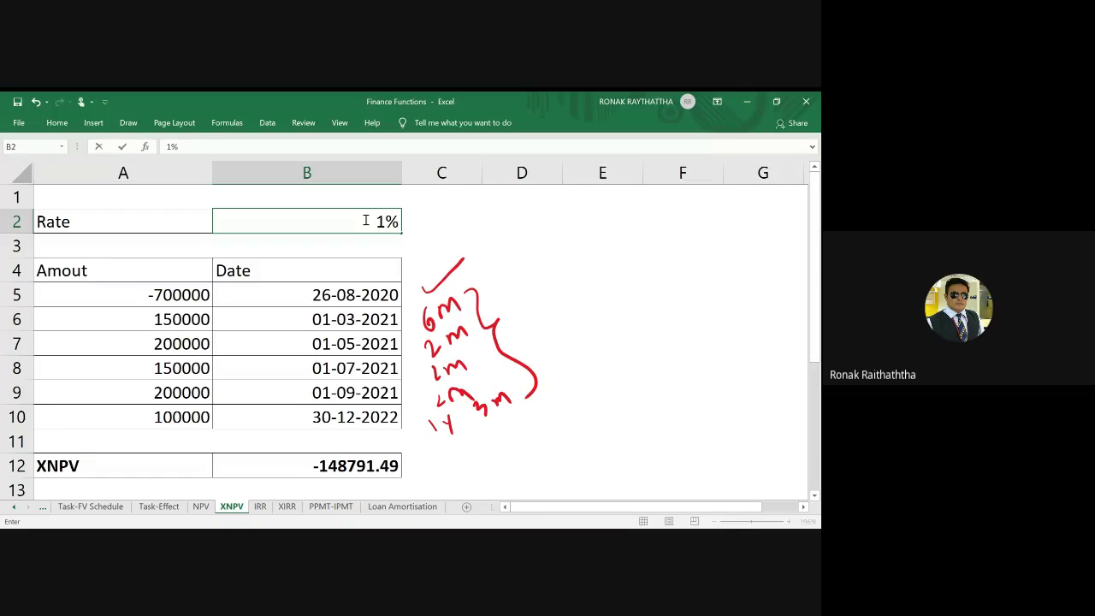
pyautogui.write('5')
pyautogui.press('Return')
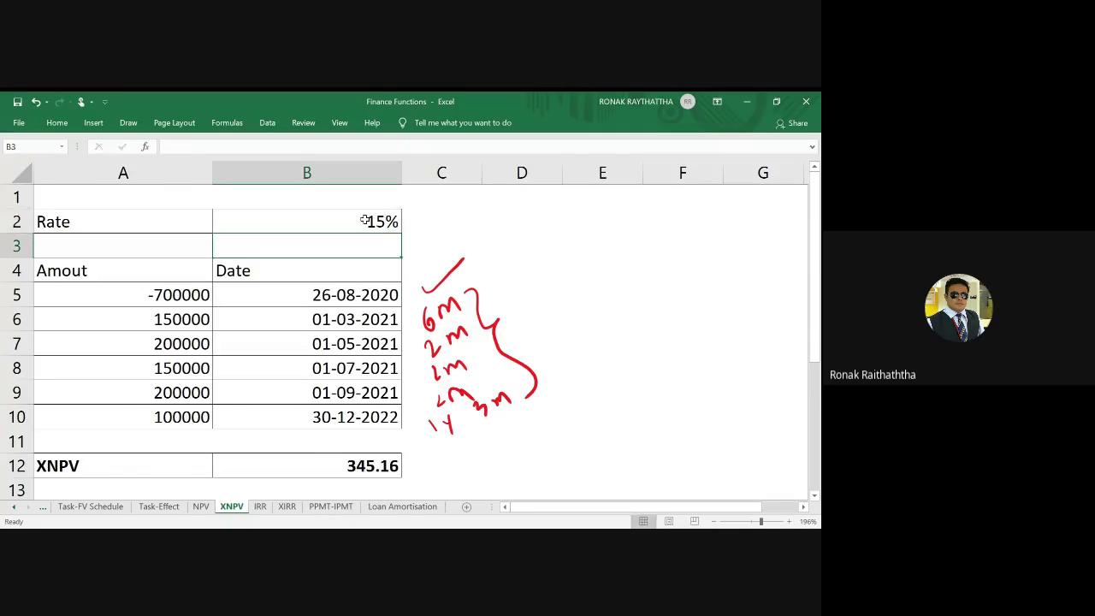
pyautogui.scroll(-2, 364, 221)
# Clear the old XNPV formula from B12 after checking the -700000 amount
pyautogui.scroll(-1, 365, 221)
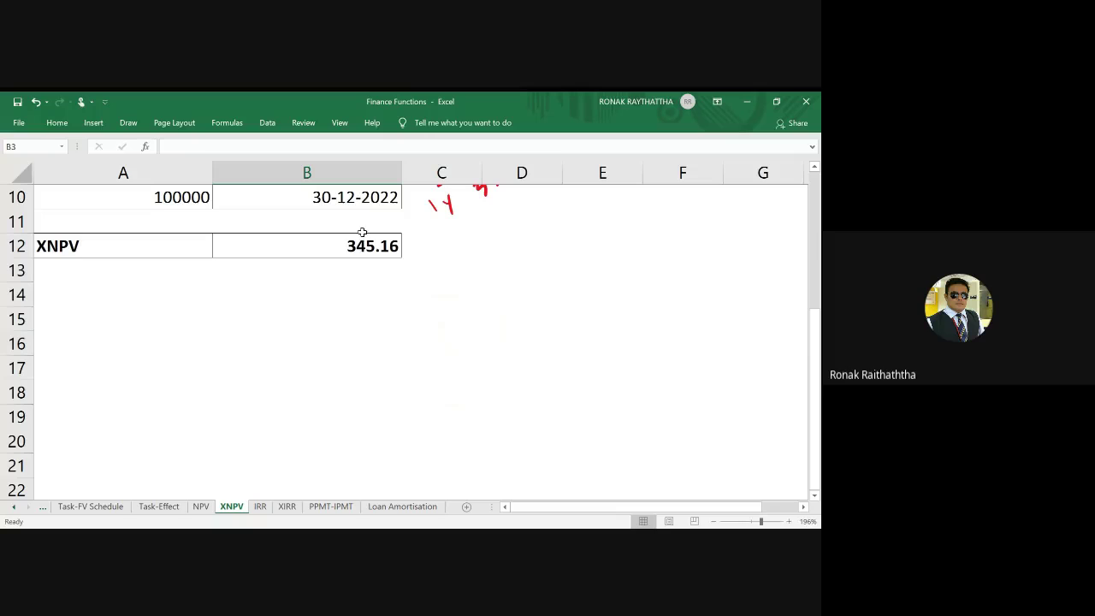
pyautogui.click(355, 247)
pyautogui.press('Delete')
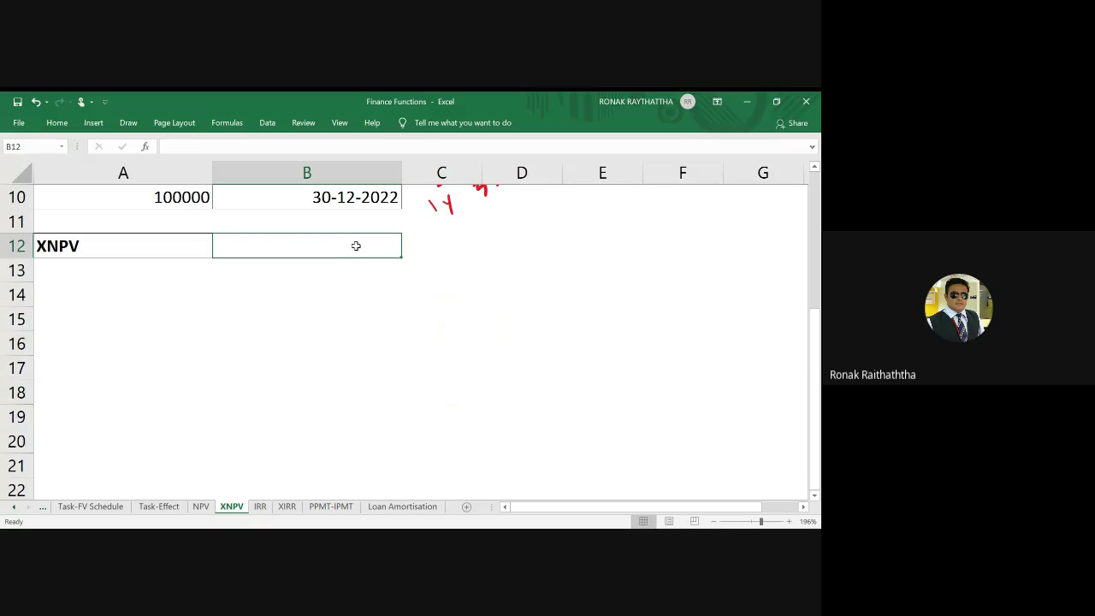
pyautogui.scroll(2, 356, 245)
pyautogui.scroll(1, 342, 224)
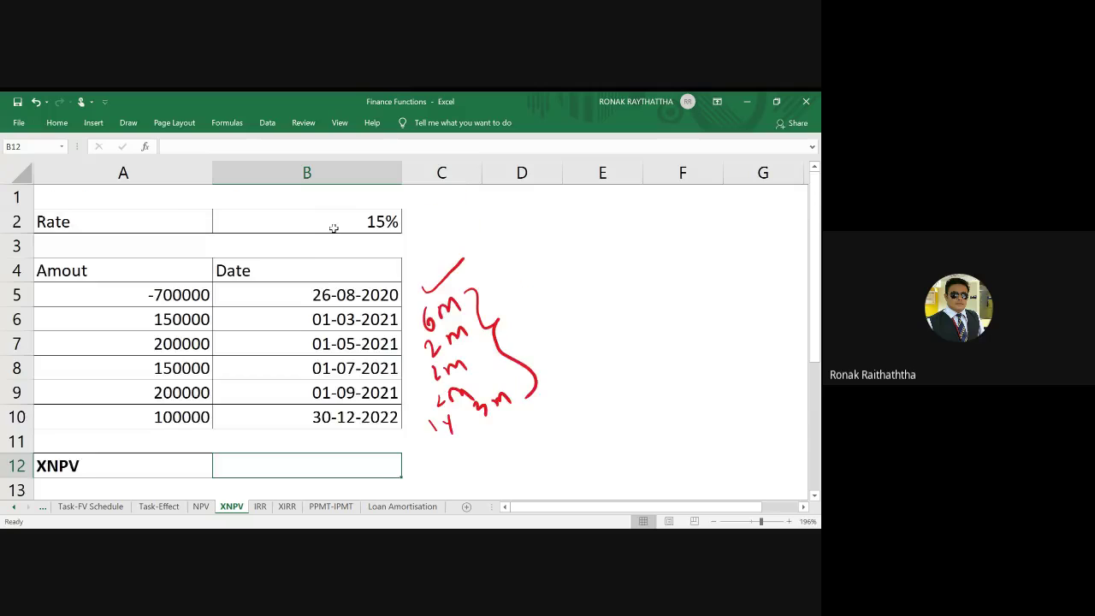
pyautogui.scroll(-1, 334, 227)
pyautogui.click(154, 222)
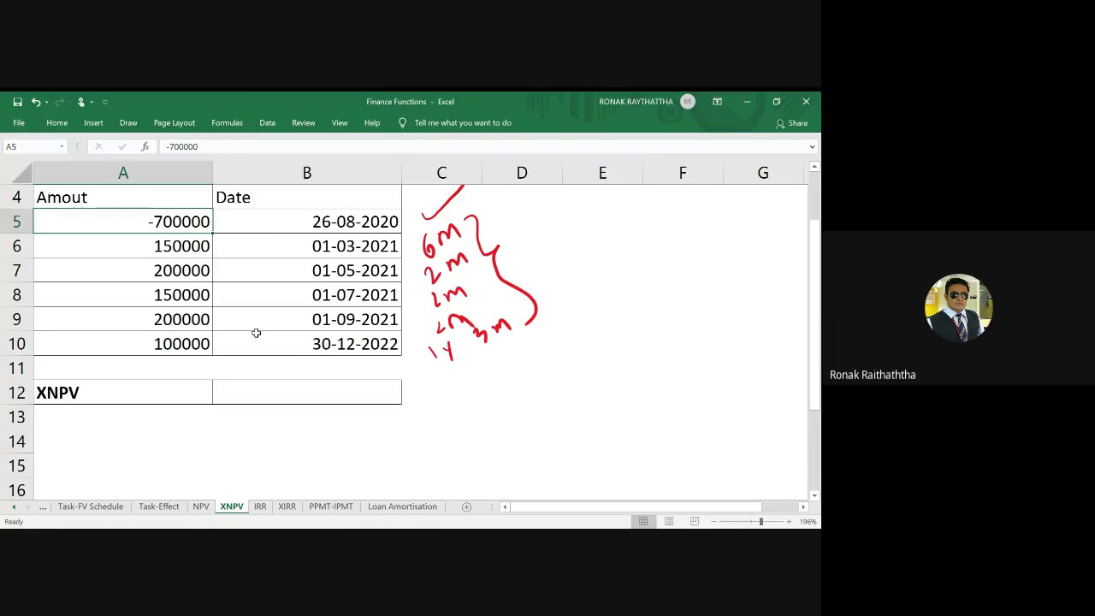
pyautogui.click(304, 392)
pyautogui.scroll(1, 332, 260)
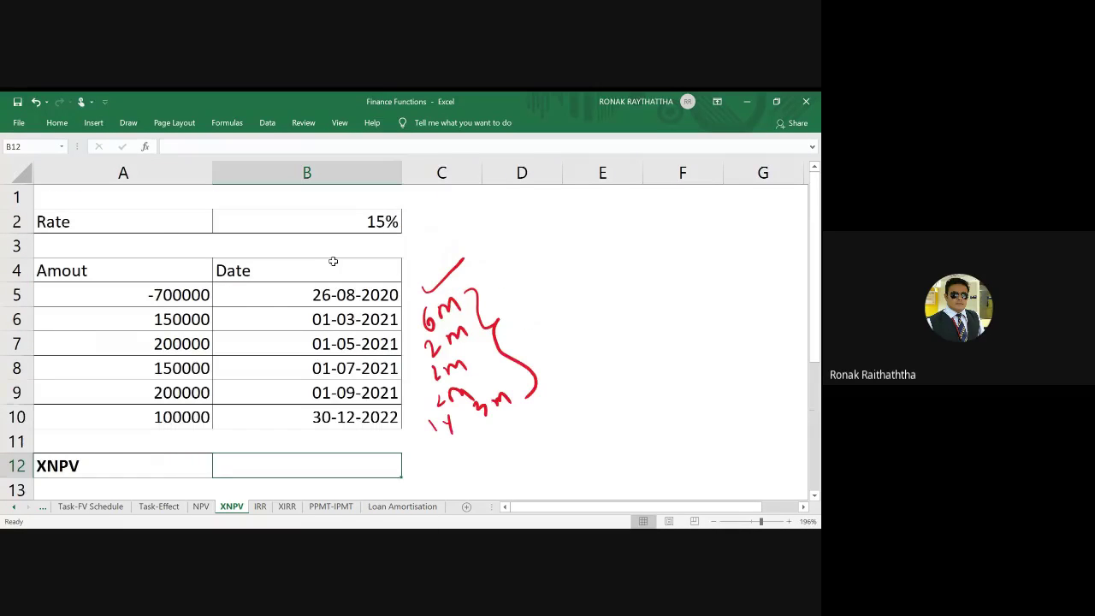
pyautogui.scroll(-1, 323, 293)
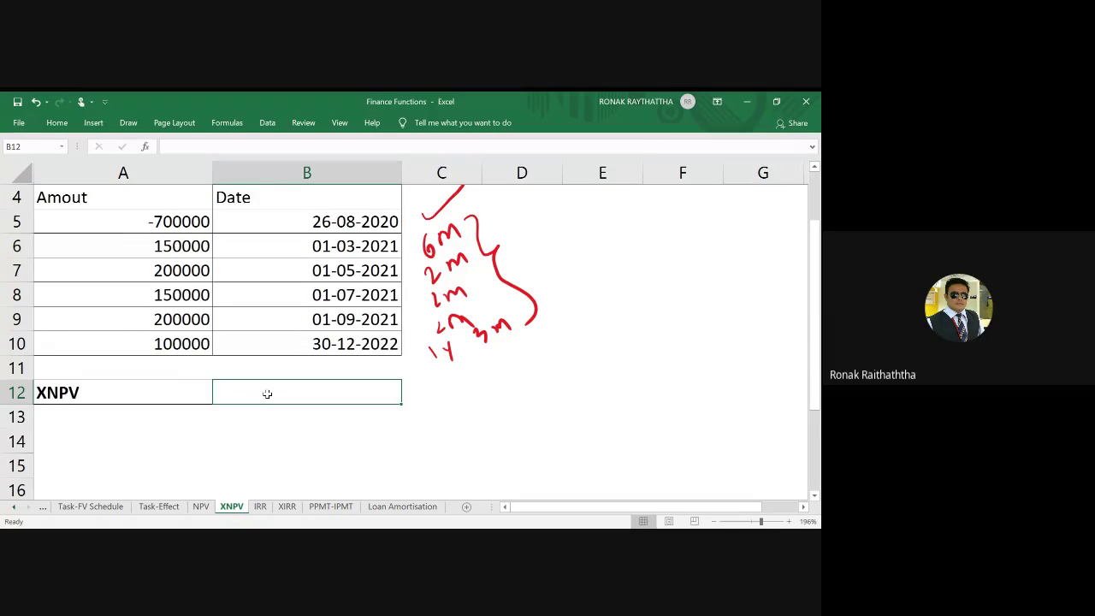
# Start a new =xnpv( formula in B12 with the rate cell B2 as first argument
pyautogui.write('=')
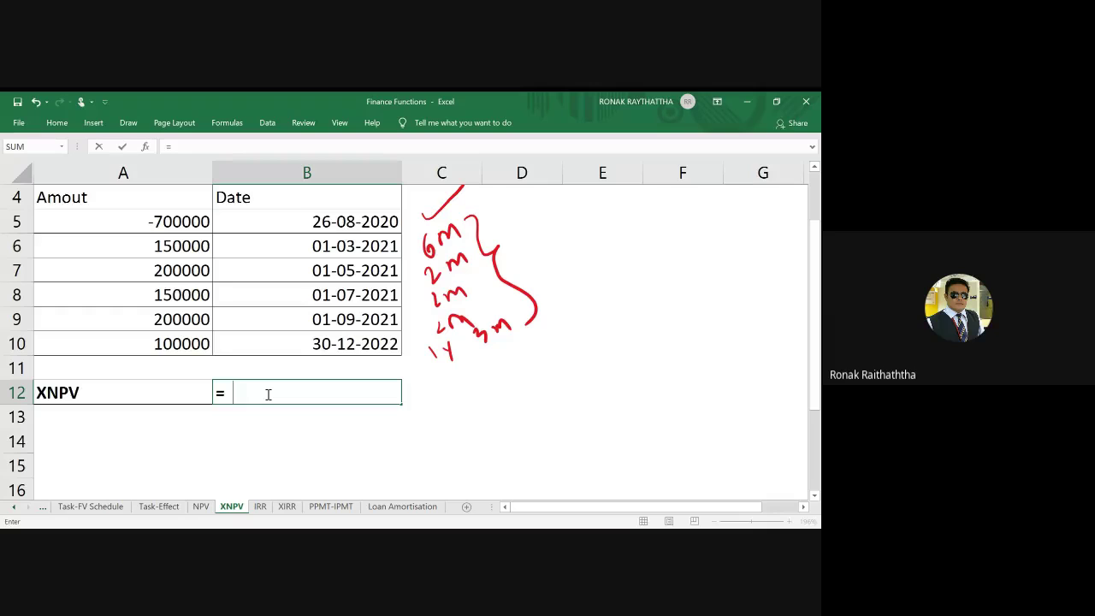
pyautogui.write('xnpv')
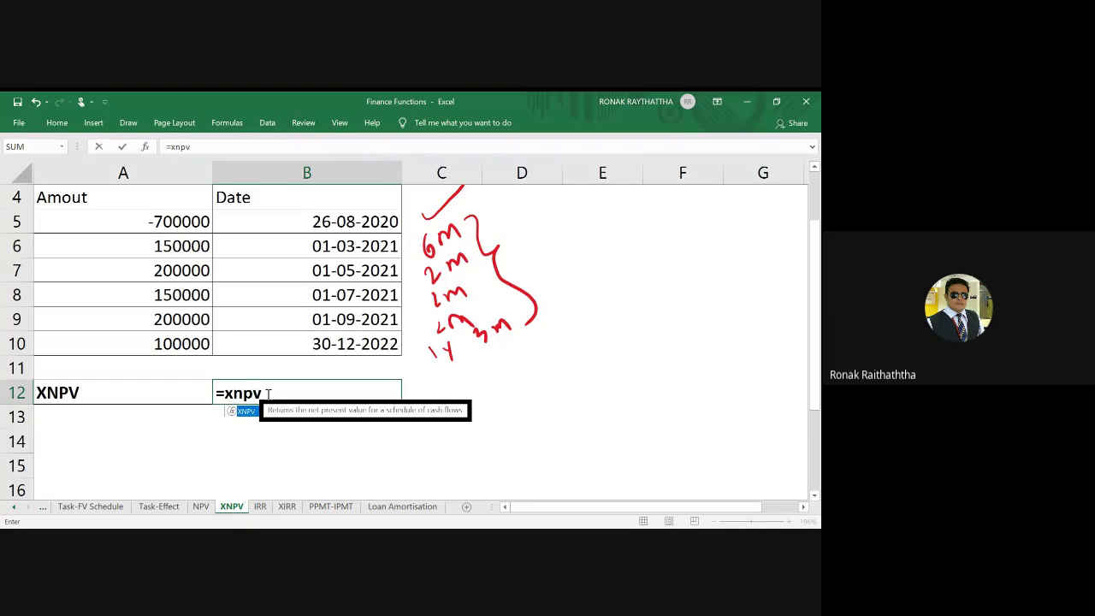
pyautogui.write('(')
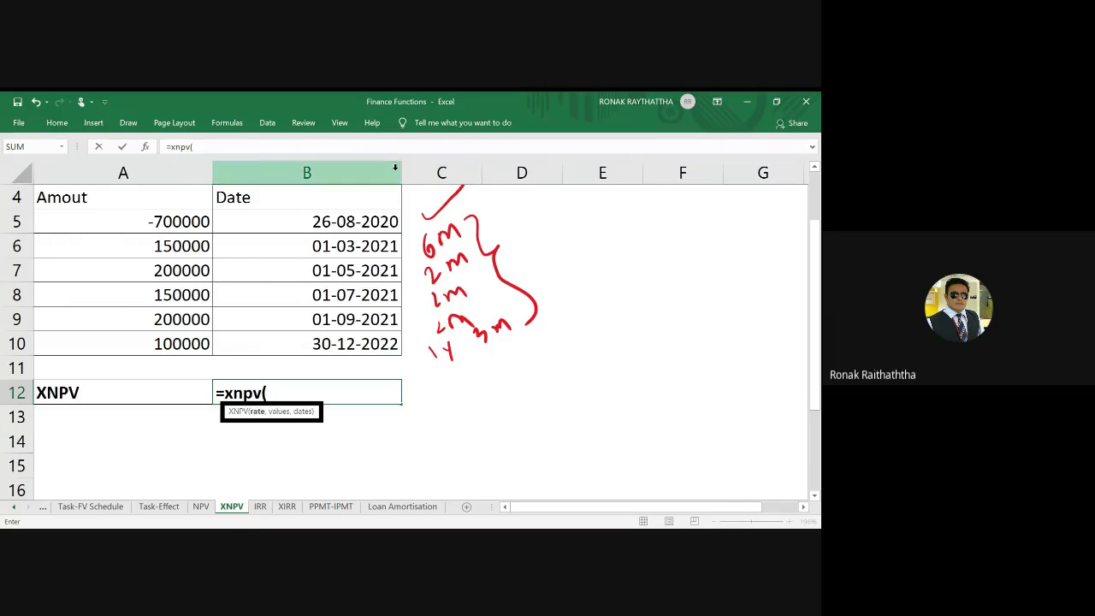
pyautogui.scroll(1, 342, 227)
pyautogui.scroll(1, 342, 227)
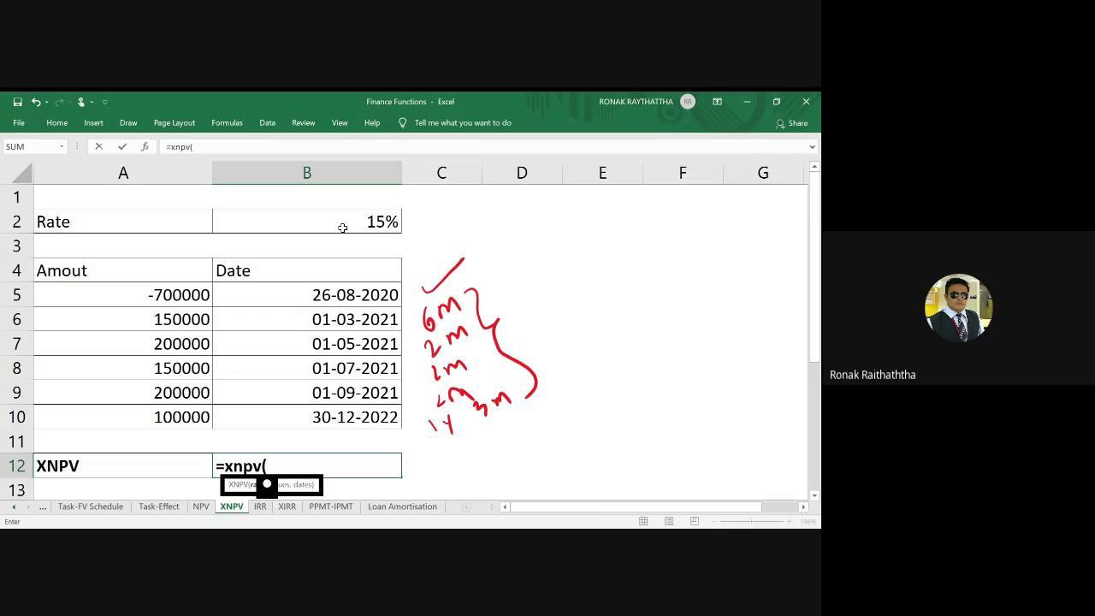
pyautogui.click(338, 223)
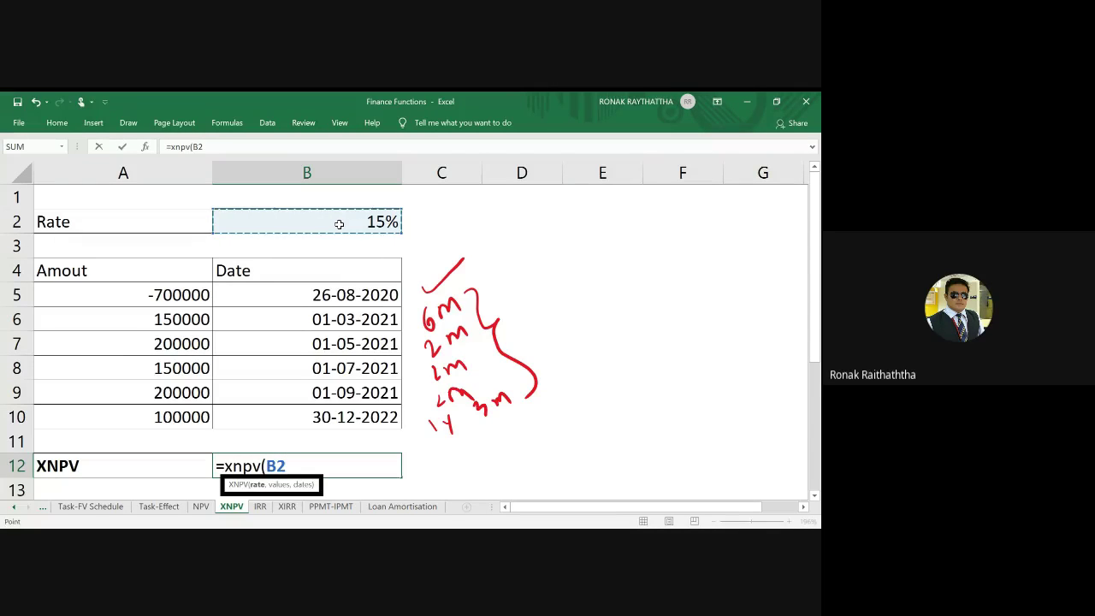
pyautogui.write(',')
pyautogui.scroll(-1, 339, 223)
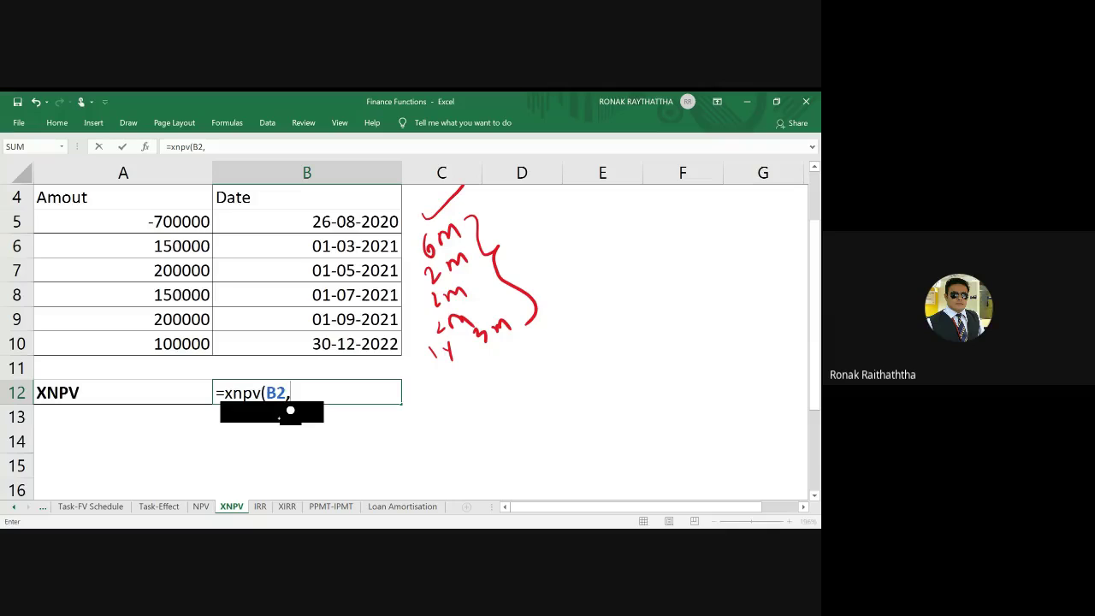
pyautogui.moveTo(281, 423); pyautogui.dragTo(268, 421)
pyautogui.click(299, 393)
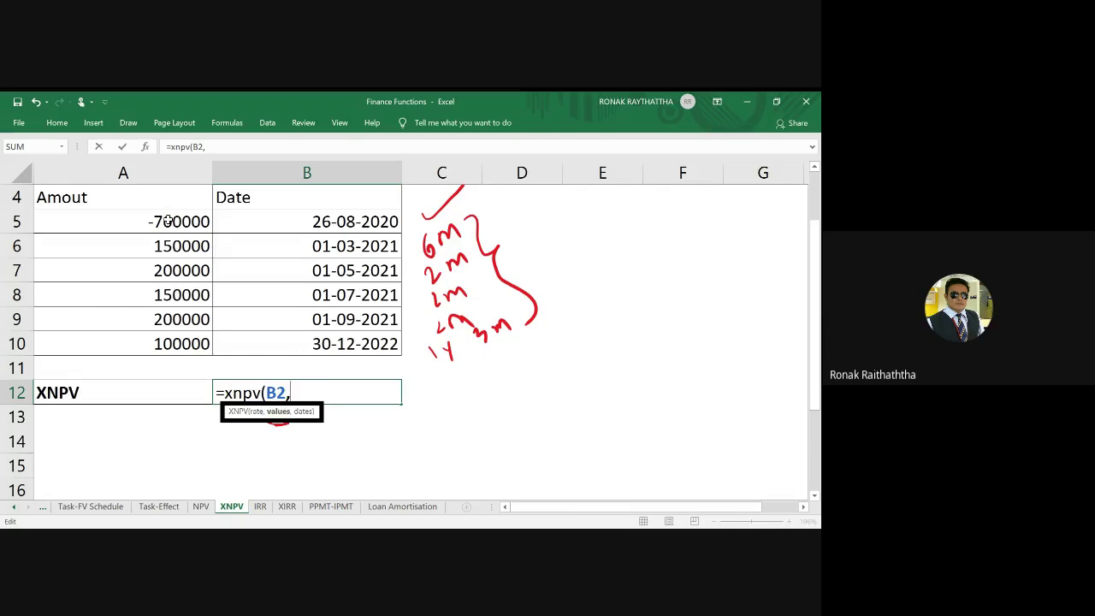
# Finish =XNPV(B2,A5:A10,B5:B10) in B12 and confirm it returns 345.16
pyautogui.moveTo(168, 220); pyautogui.dragTo(184, 343)
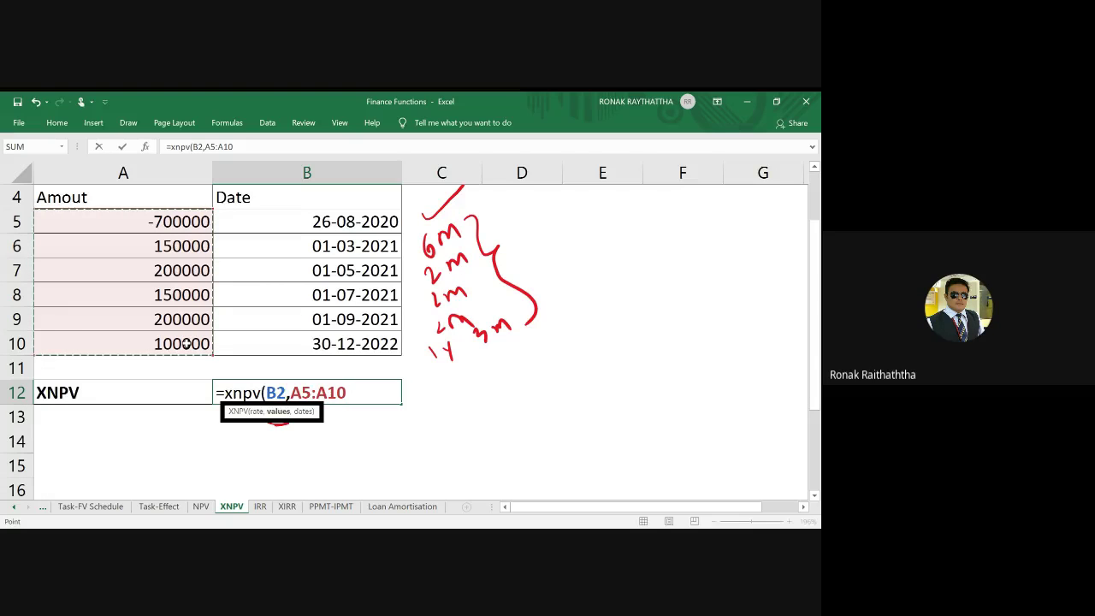
pyautogui.write(',')
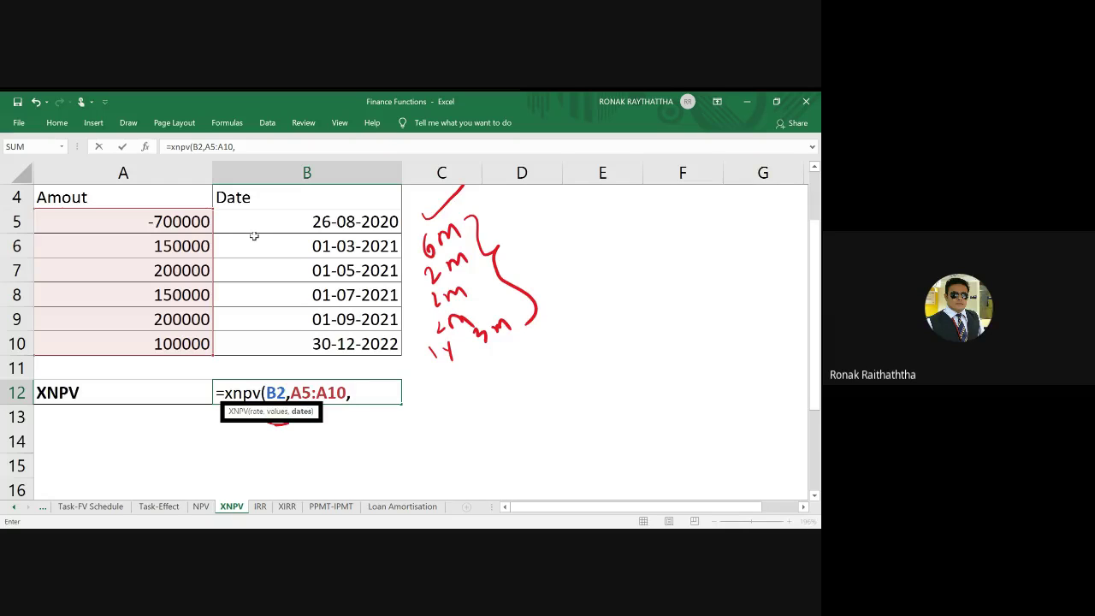
pyautogui.moveTo(289, 220); pyautogui.dragTo(308, 334)
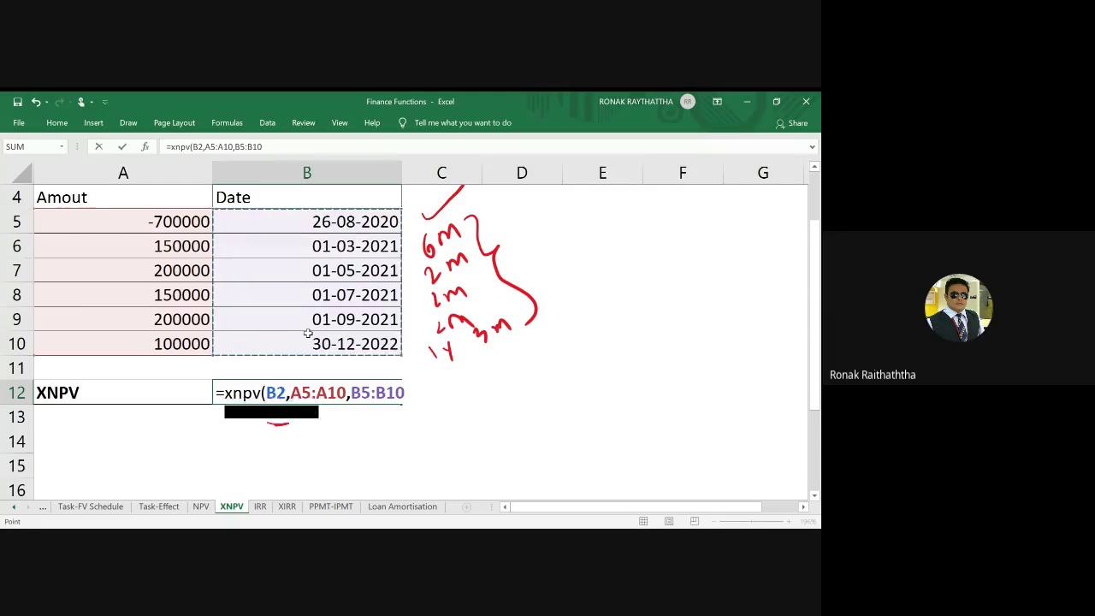
pyautogui.write(')')
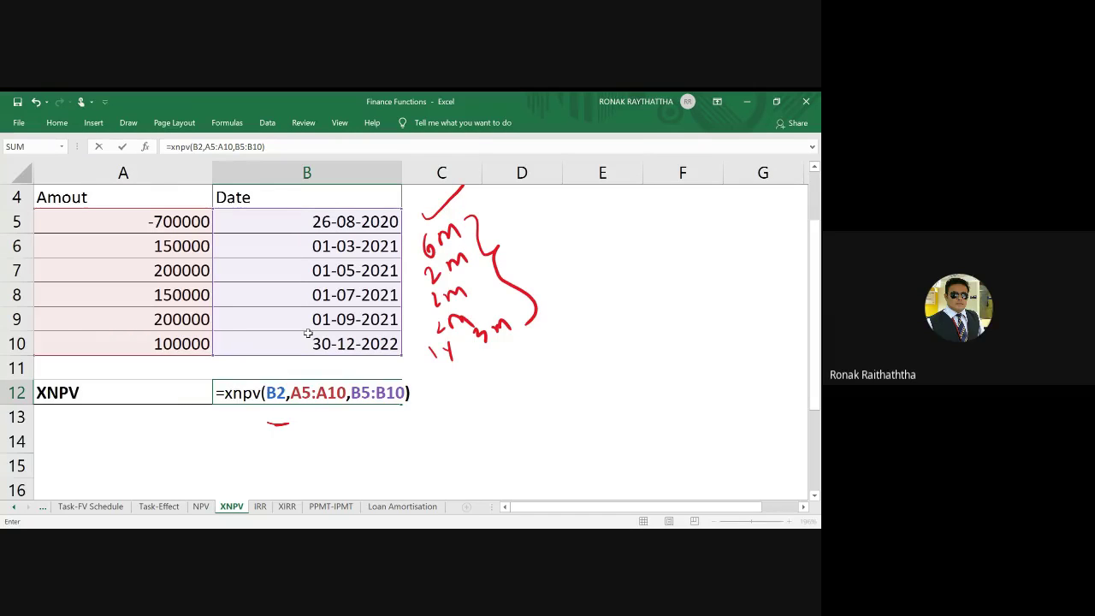
pyautogui.press('Return')
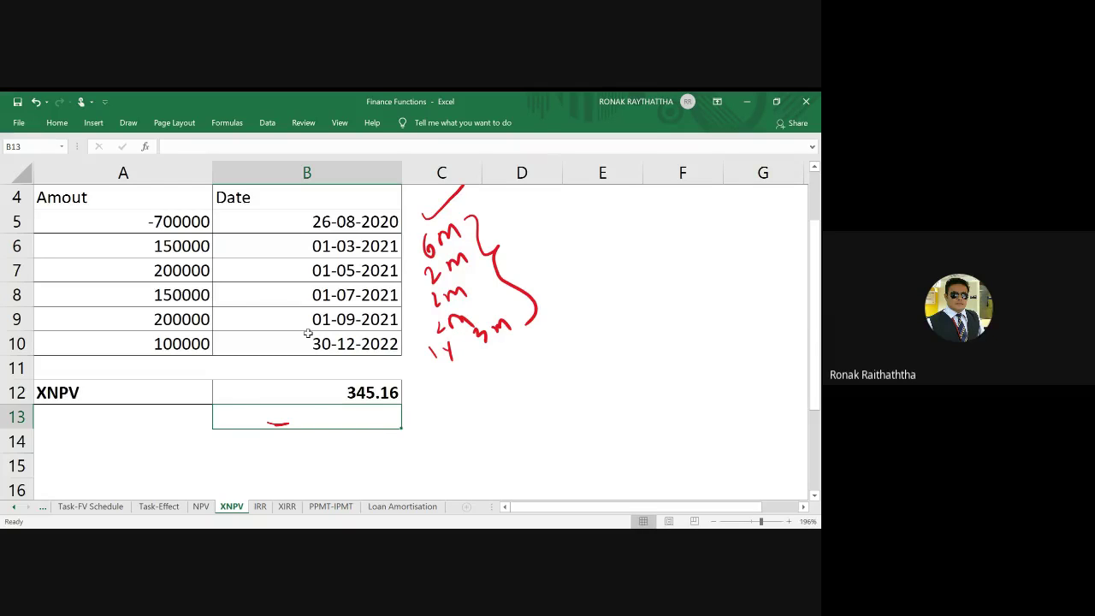
pyautogui.doubleClick(343, 393)
pyautogui.hotkey('ctrl', 'Return')
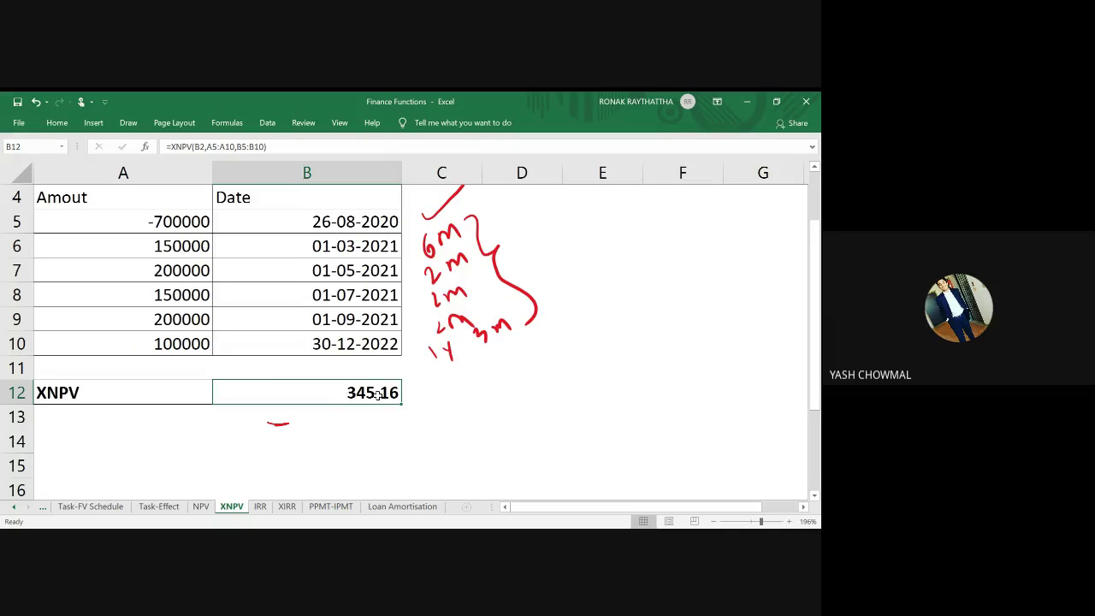
# Handwrite 'Invest' in red ink beside the XNPV result in row 12
pyautogui.click(424, 387)
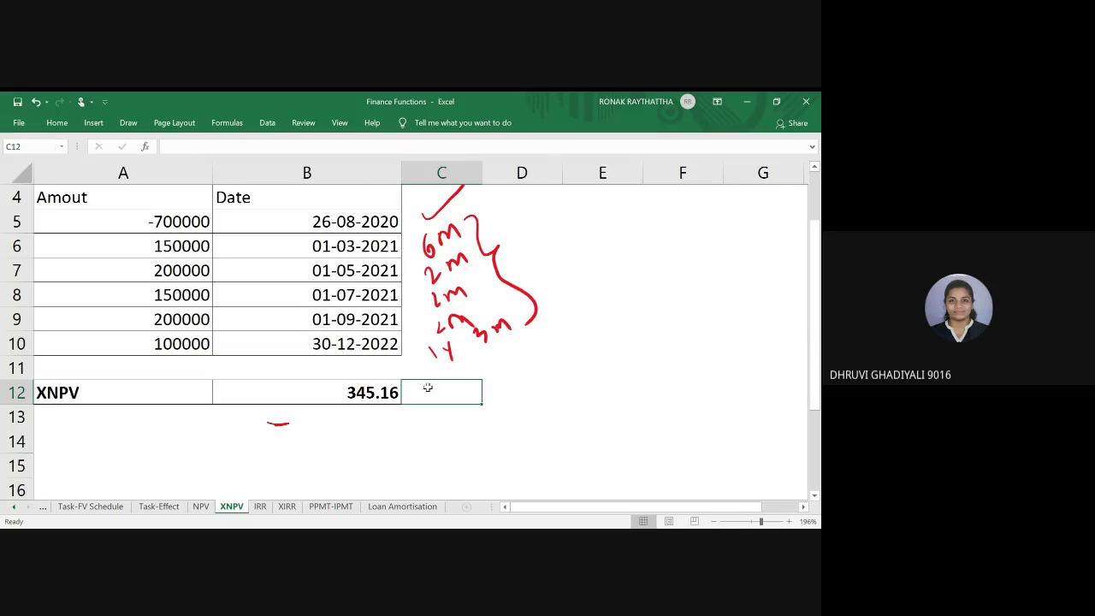
pyautogui.moveTo(492, 380)
pyautogui.mouseDown()
pyautogui.moveTo(494, 397)
pyautogui.moveTo(555, 351)
pyautogui.mouseUp()
pyautogui.moveTo(548, 364); pyautogui.dragTo(572, 334)
# Start entering 18 as the new rate in B2
pyautogui.scroll(1, 415, 321)
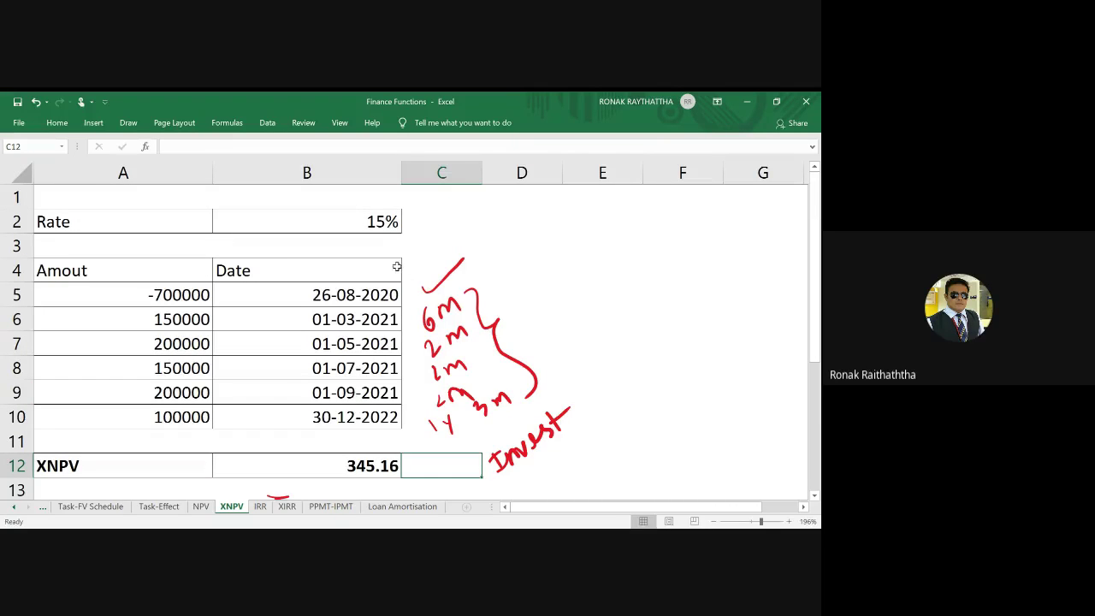
pyautogui.click(369, 222)
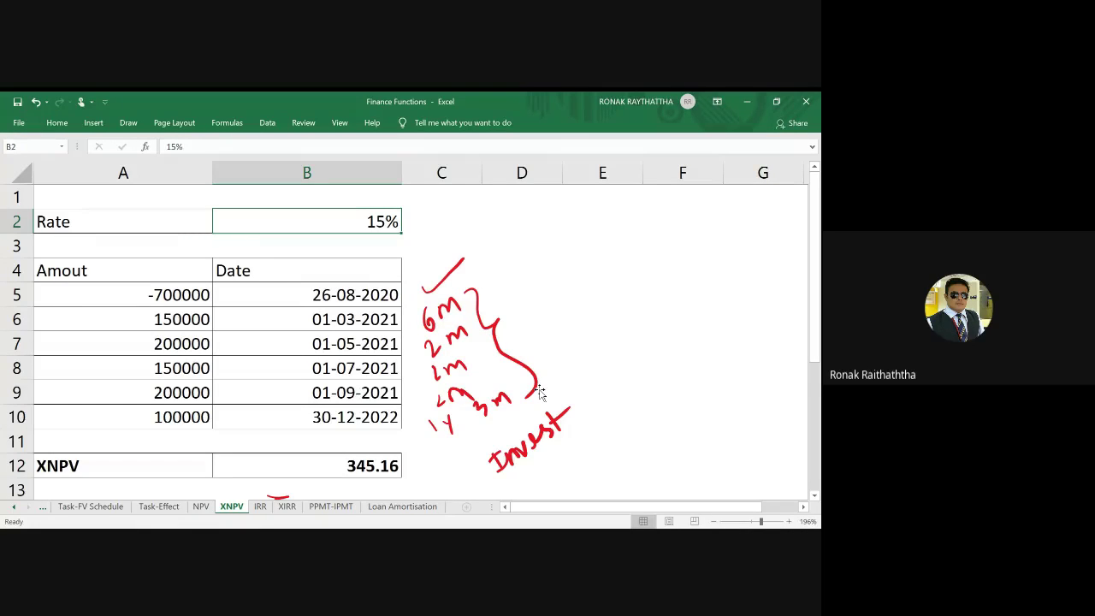
pyautogui.write('1')
pyautogui.write('8')
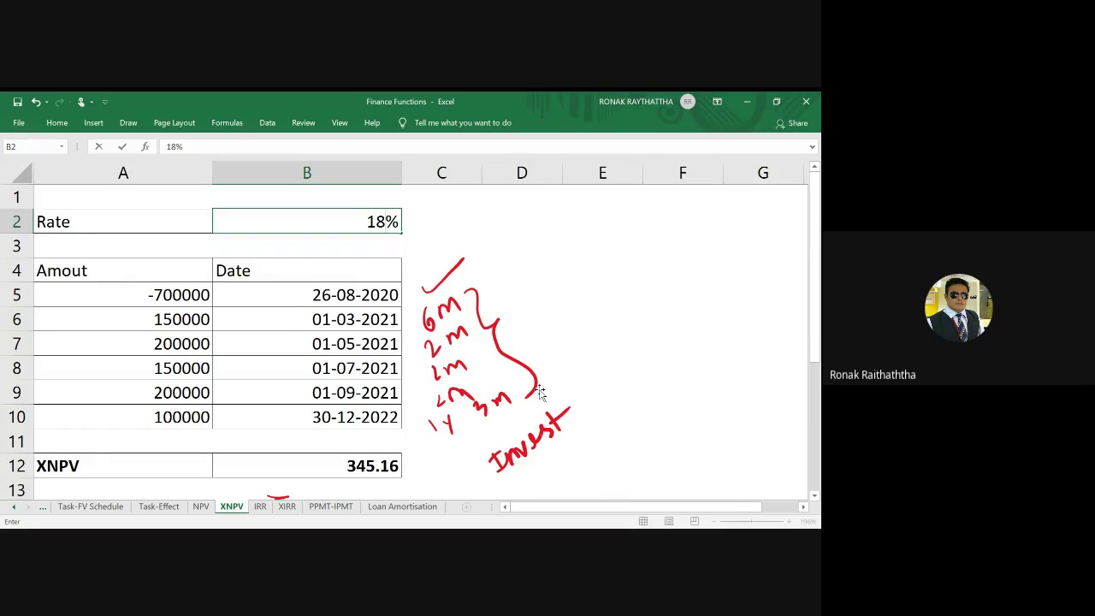
# Commit the 18% rate and view B12's XNPV formula, now showing -16219.47
pyautogui.press('Return')
pyautogui.scroll(-1, 596, 364)
pyautogui.scroll(-1, 596, 364)
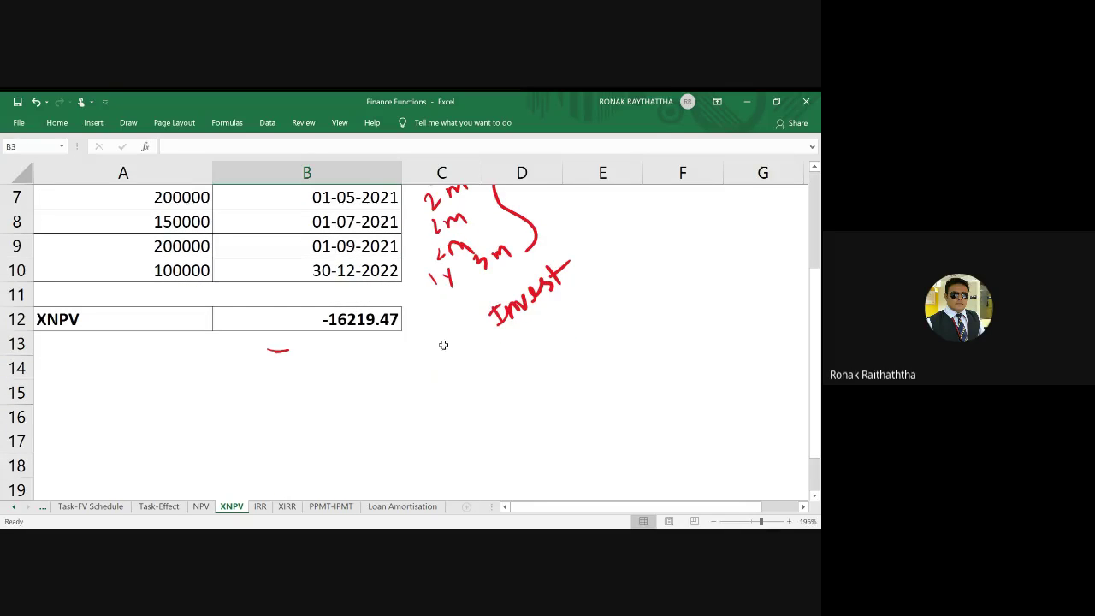
pyautogui.doubleClick(353, 323)
pyautogui.press('Escape')
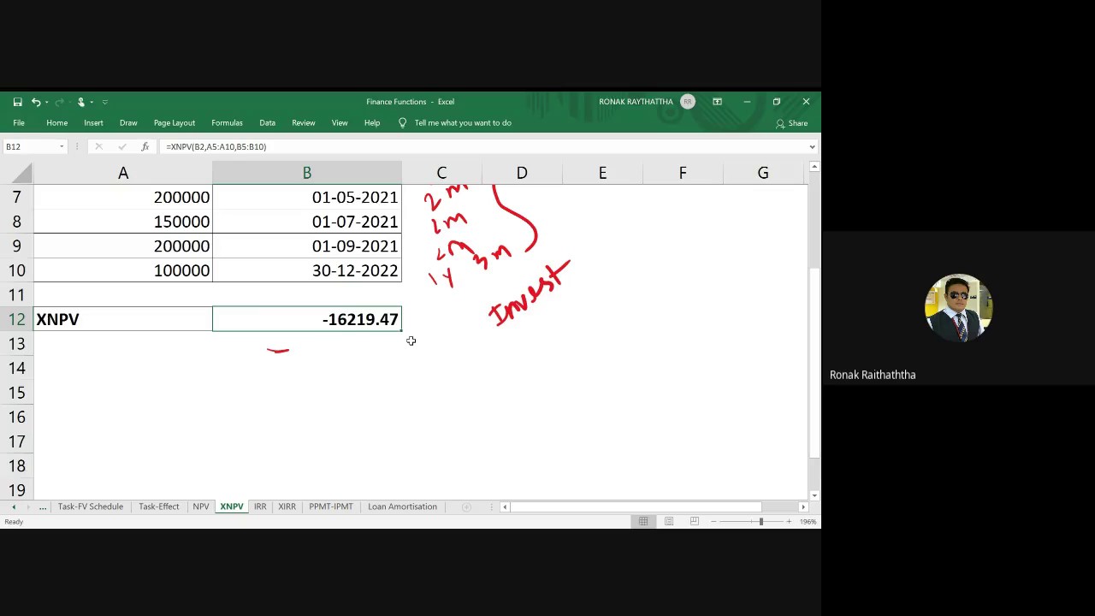
# Handwrite a check mark under the XNPV result and a 15% note by Invest
pyautogui.moveTo(322, 351); pyautogui.dragTo(366, 327)
pyautogui.moveTo(409, 368)
pyautogui.mouseDown()
pyautogui.moveTo(412, 395)
pyautogui.moveTo(428, 382)
pyautogui.moveTo(448, 404)
pyautogui.mouseUp()
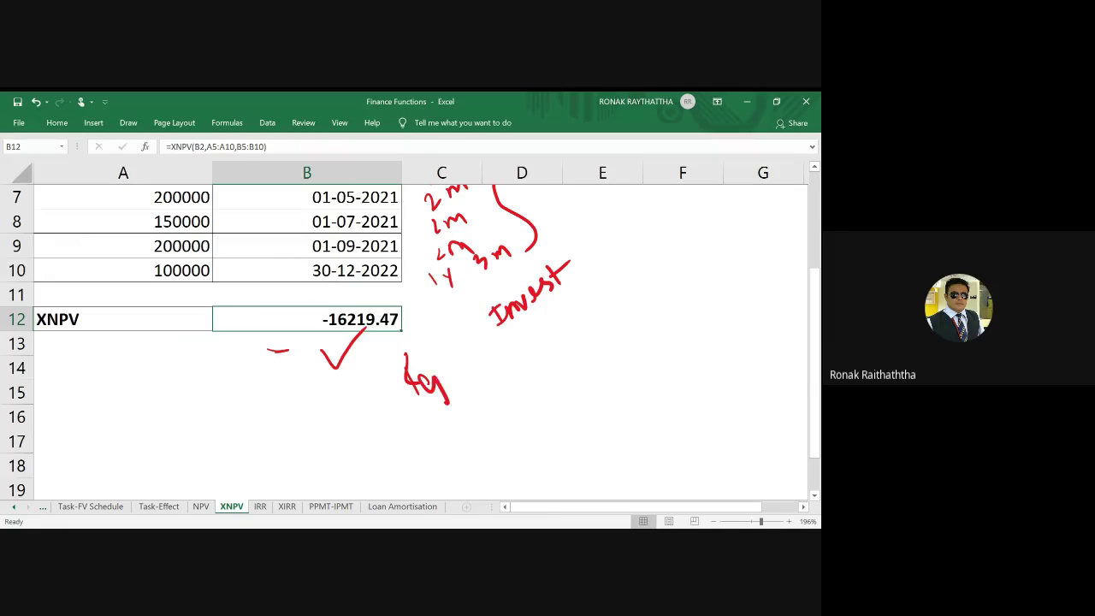
pyautogui.moveTo(429, 368); pyautogui.dragTo(465, 353)
pyautogui.moveTo(434, 318); pyautogui.dragTo(443, 333)
pyautogui.moveTo(455, 320)
pyautogui.mouseDown()
pyautogui.moveTo(463, 327)
pyautogui.moveTo(465, 313)
pyautogui.moveTo(480, 332)
pyautogui.mouseUp()
pyautogui.moveTo(580, 248)
pyautogui.mouseDown()
pyautogui.moveTo(587, 256)
pyautogui.moveTo(632, 204)
pyautogui.mouseUp()
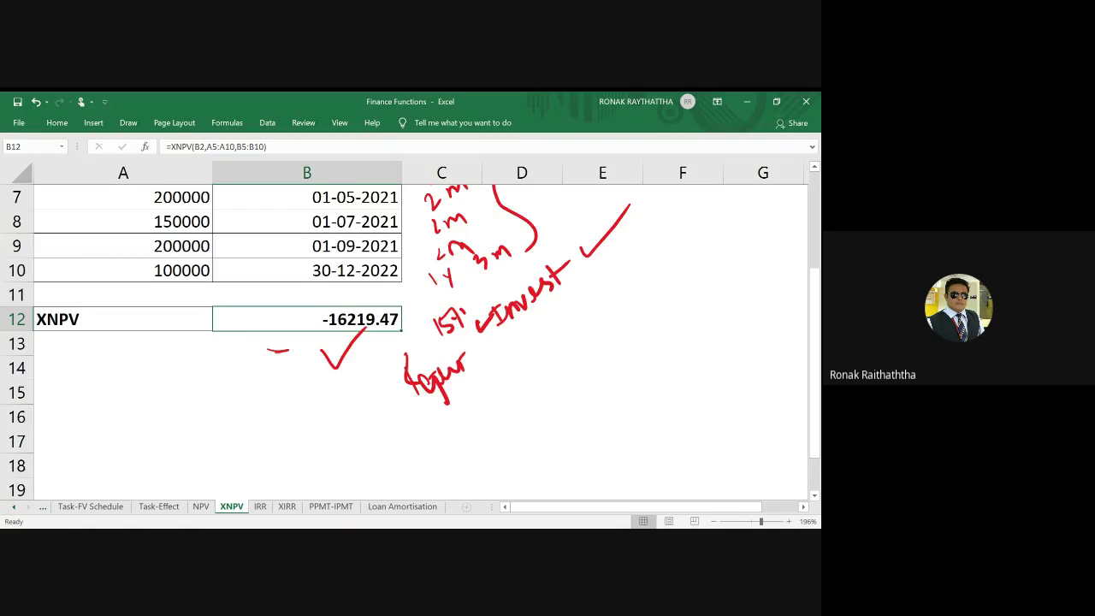
pyautogui.scroll(1, 411, 342)
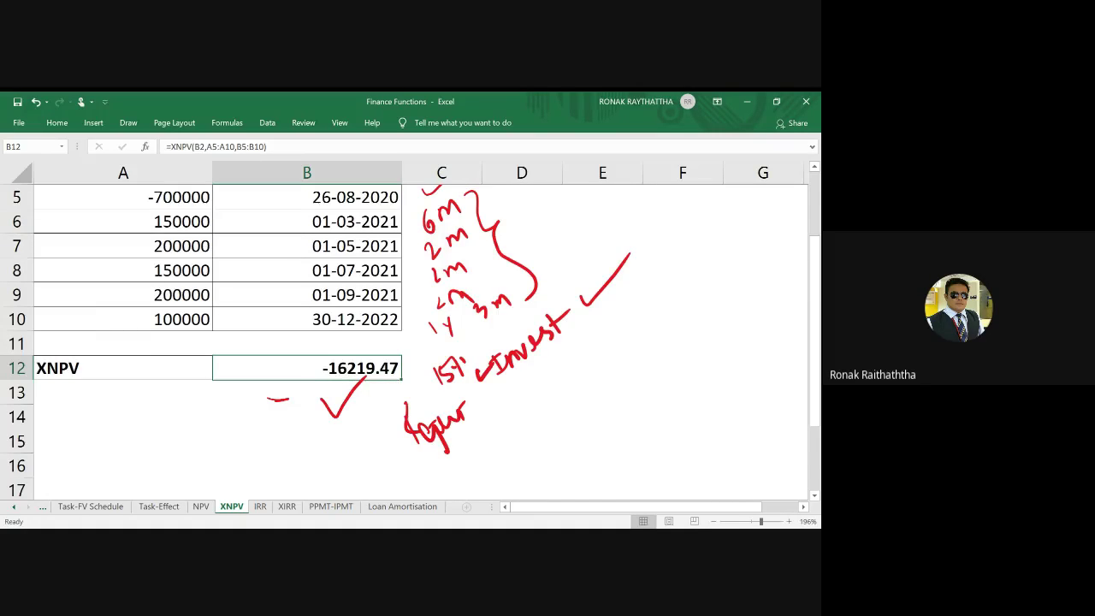
pyautogui.scroll(2, 382, 257)
# Change the rate in B2 from 18% to 16%, recalculating XNPV to -5281.44
pyautogui.click(384, 222)
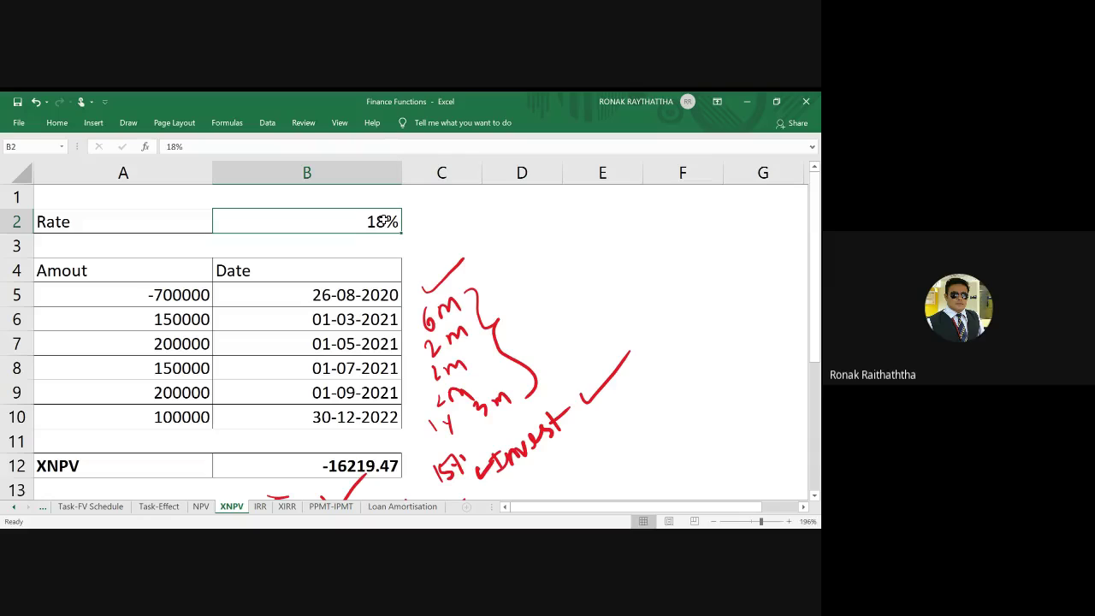
pyautogui.doubleClick(385, 222)
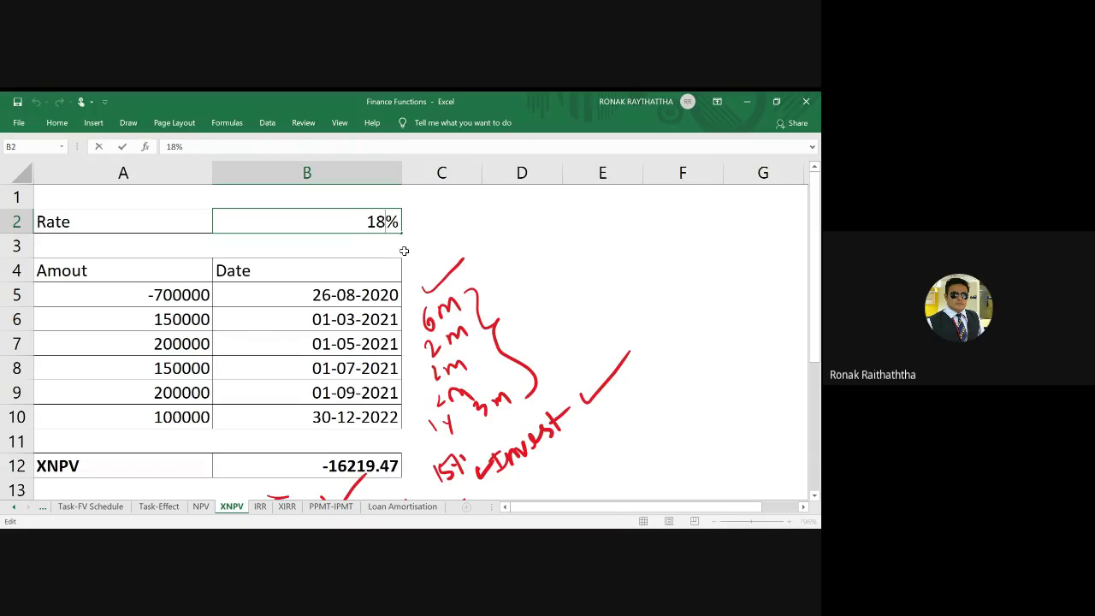
pyautogui.press('BackSpace')
pyautogui.write('6')
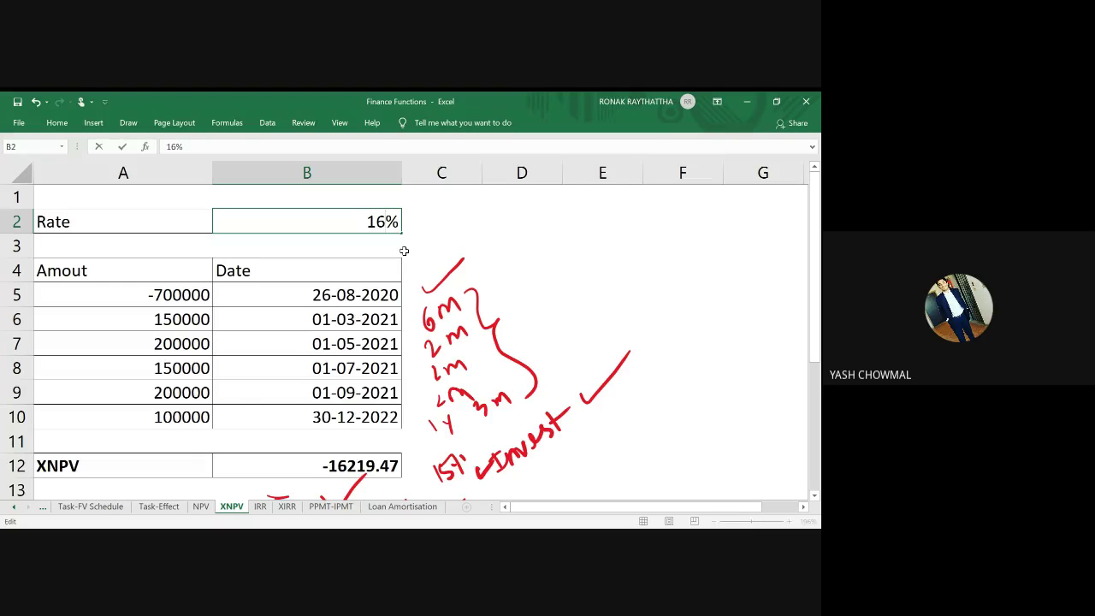
pyautogui.press('Return')
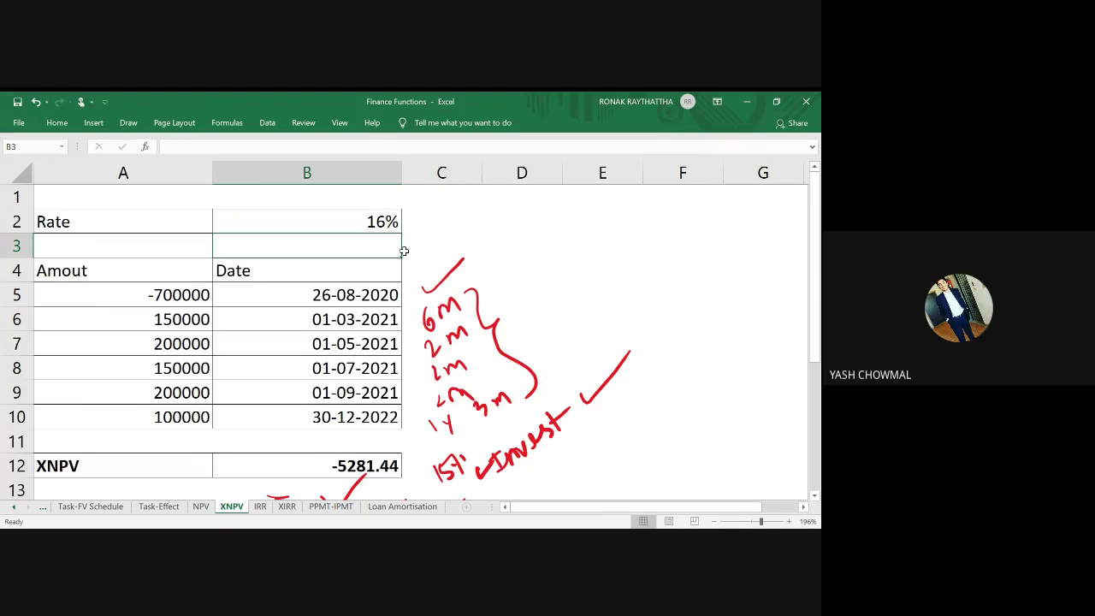
pyautogui.scroll(-1, 404, 250)
pyautogui.scroll(-1, 398, 231)
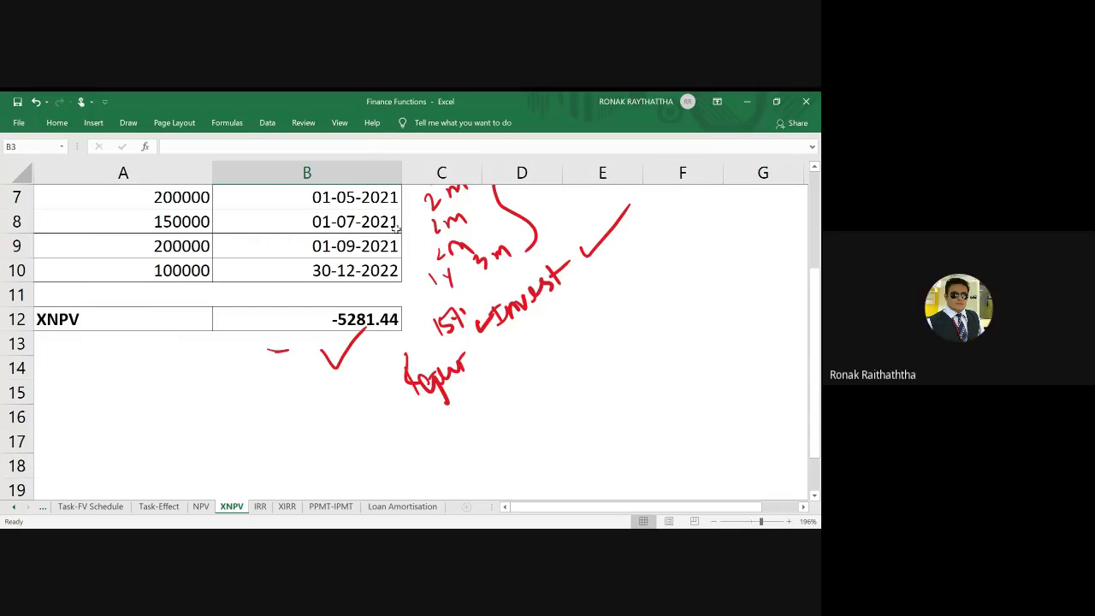
pyautogui.scroll(1, 396, 224)
pyautogui.click(370, 219)
pyautogui.doubleClick(370, 220)
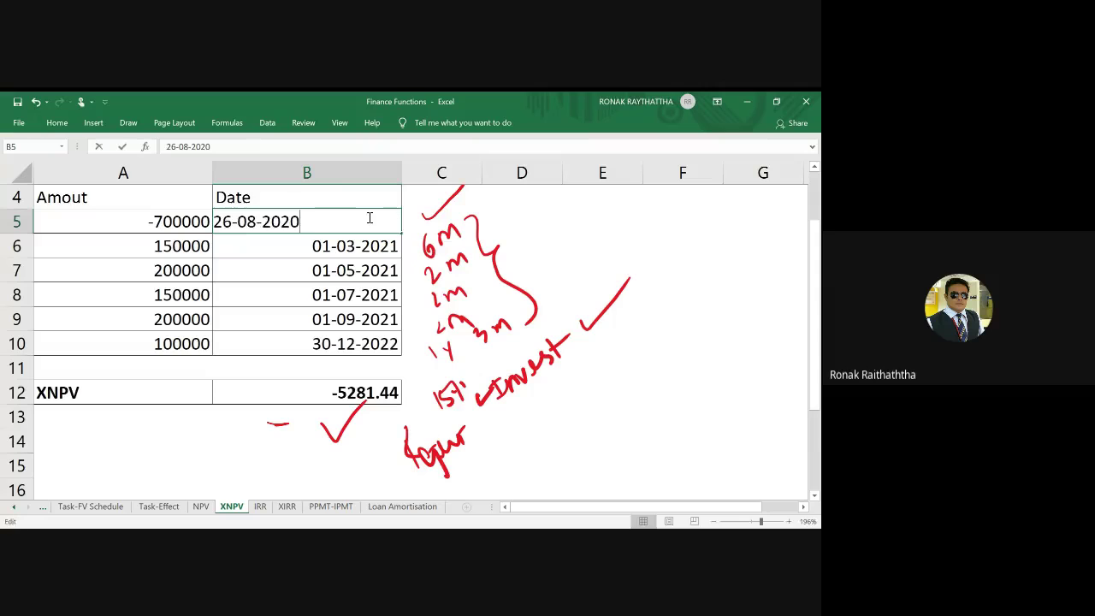
pyautogui.scroll(1, 369, 220)
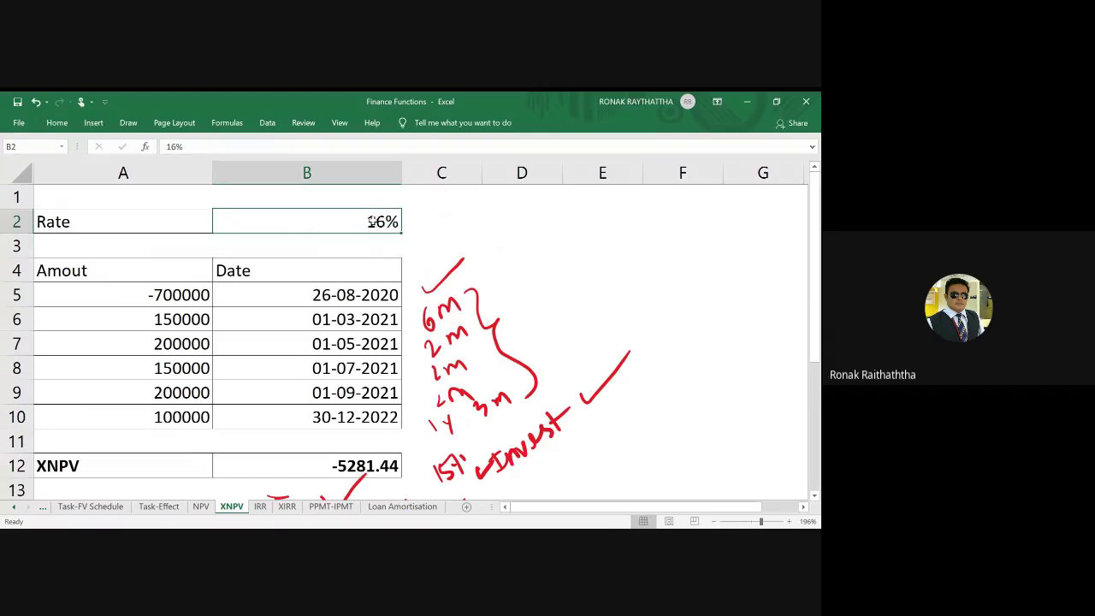
pyautogui.doubleClick(374, 221)
pyautogui.doubleClick(374, 221)
pyautogui.scroll(-2, 374, 221)
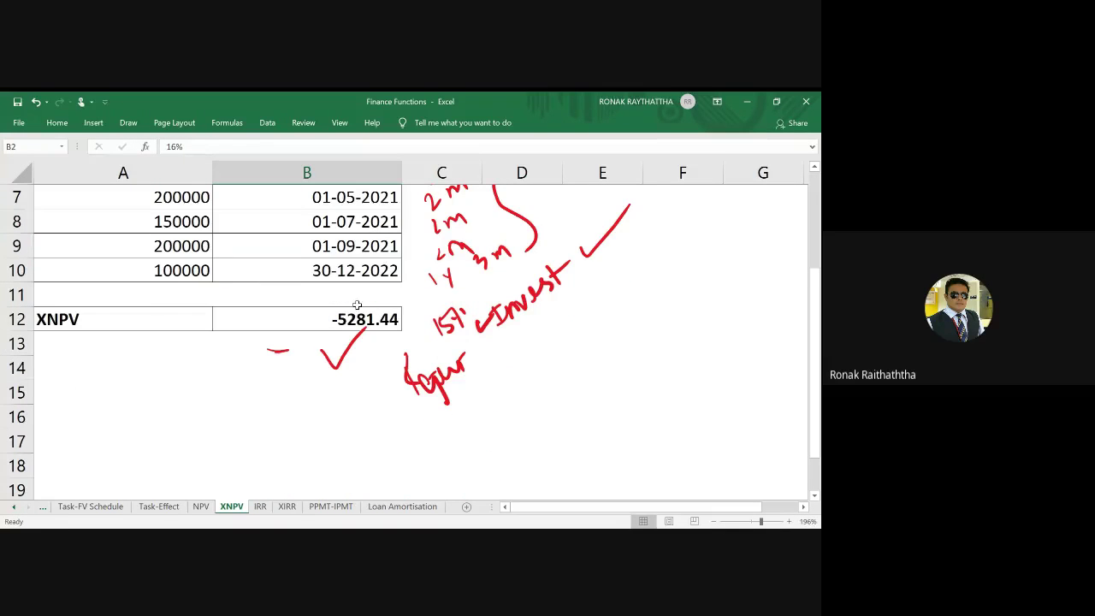
pyautogui.click(356, 318)
pyautogui.doubleClick(350, 318)
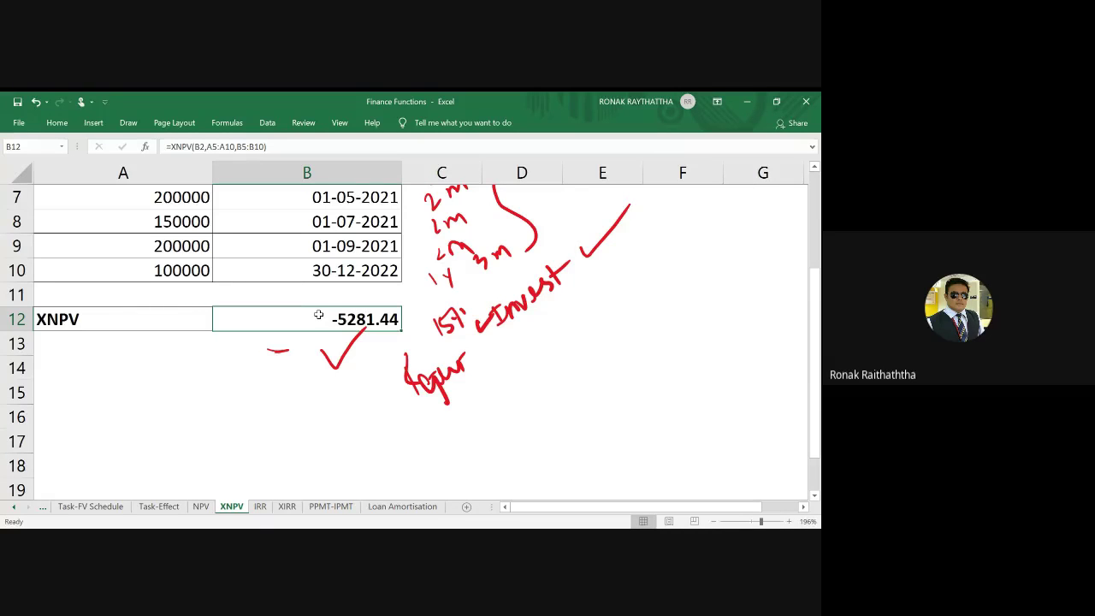
pyautogui.doubleClick(319, 315)
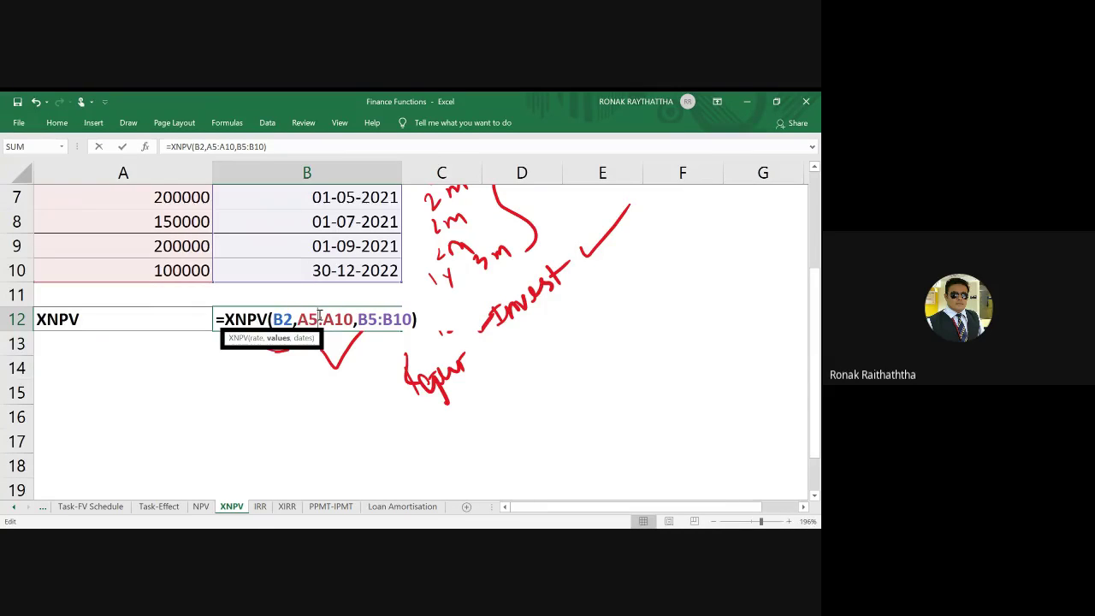
pyautogui.press('Escape')
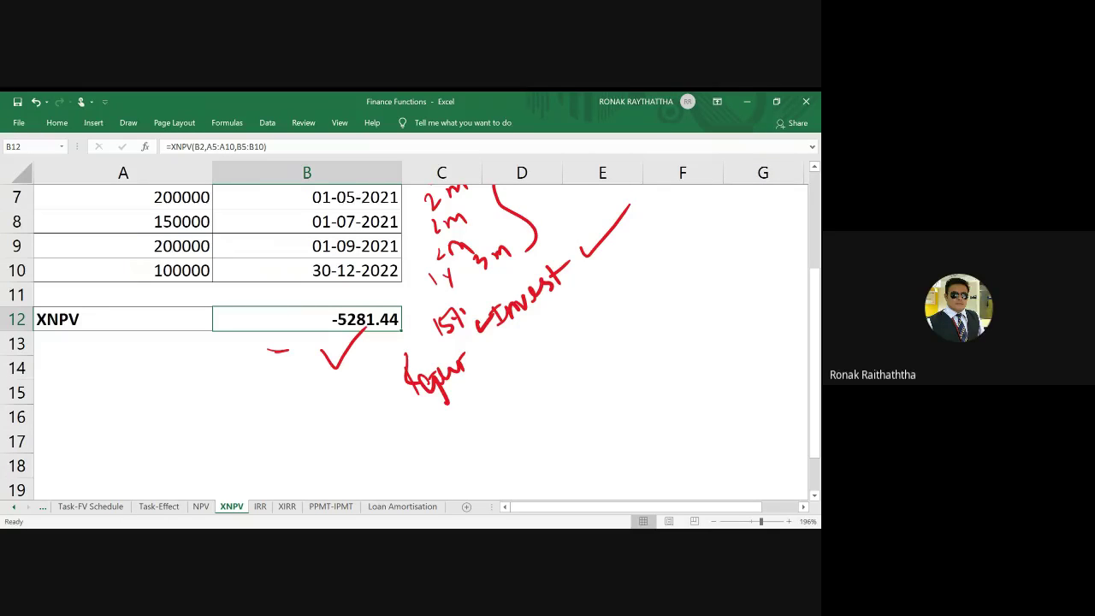
pyautogui.scroll(2, 340, 375)
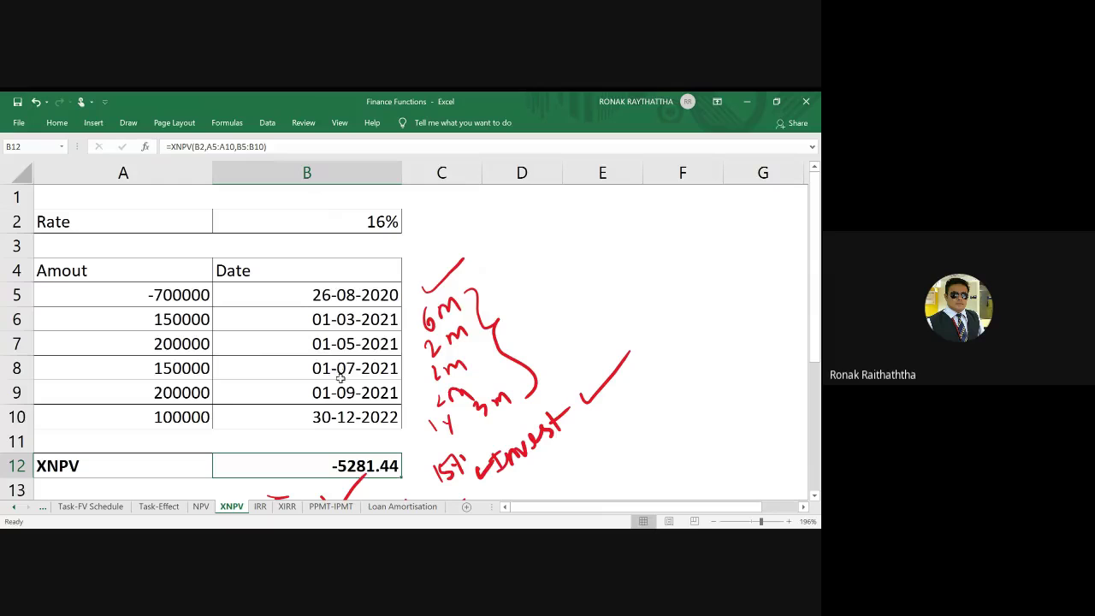
pyautogui.scroll(-1, 367, 342)
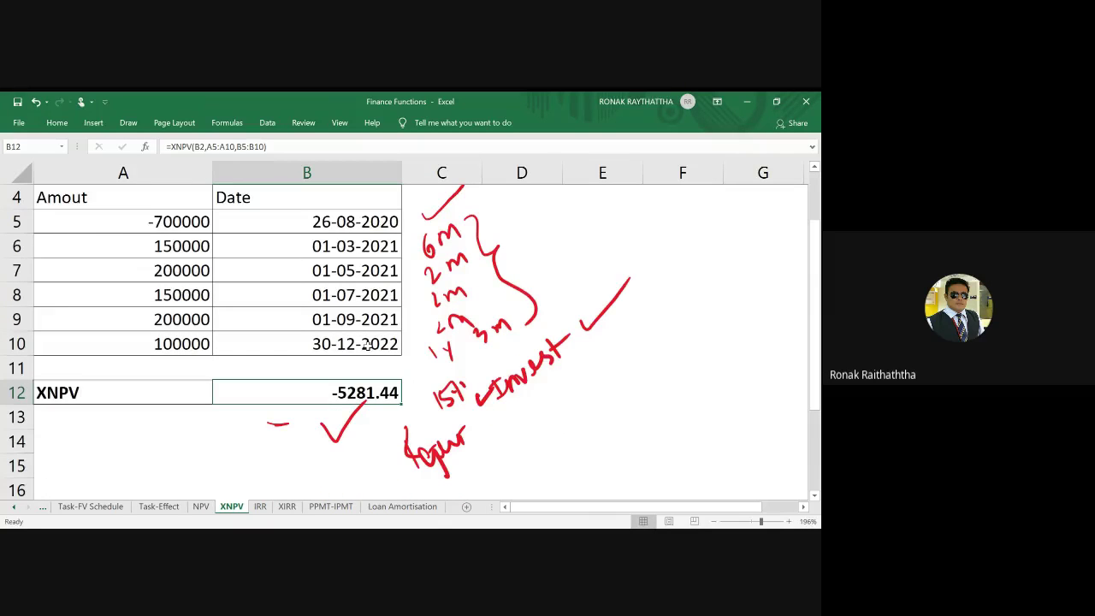
pyautogui.scroll(1, 366, 344)
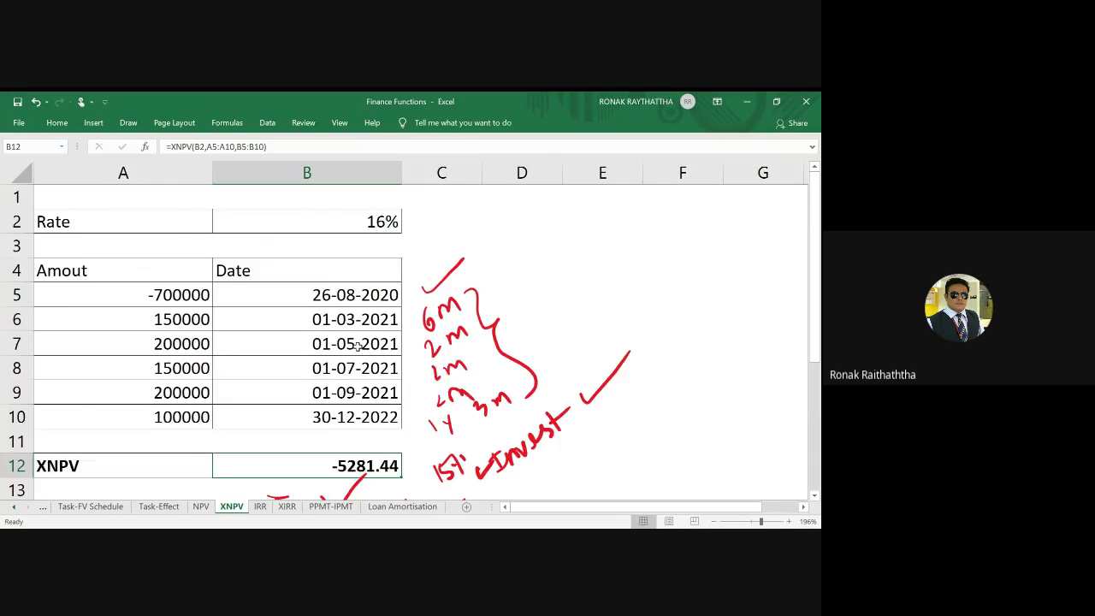
pyautogui.scroll(-1, 358, 344)
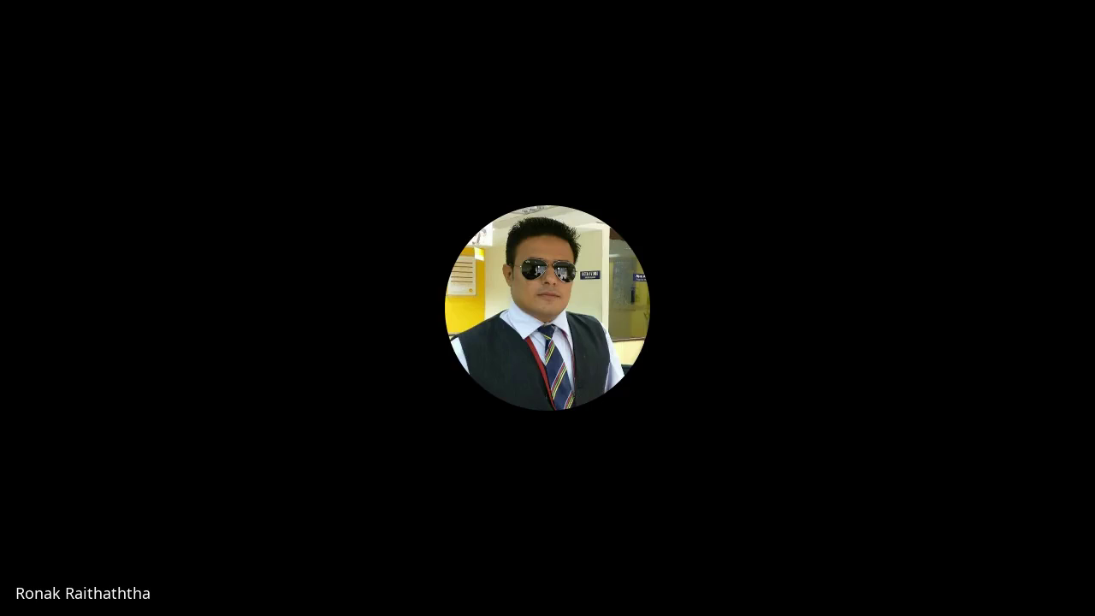